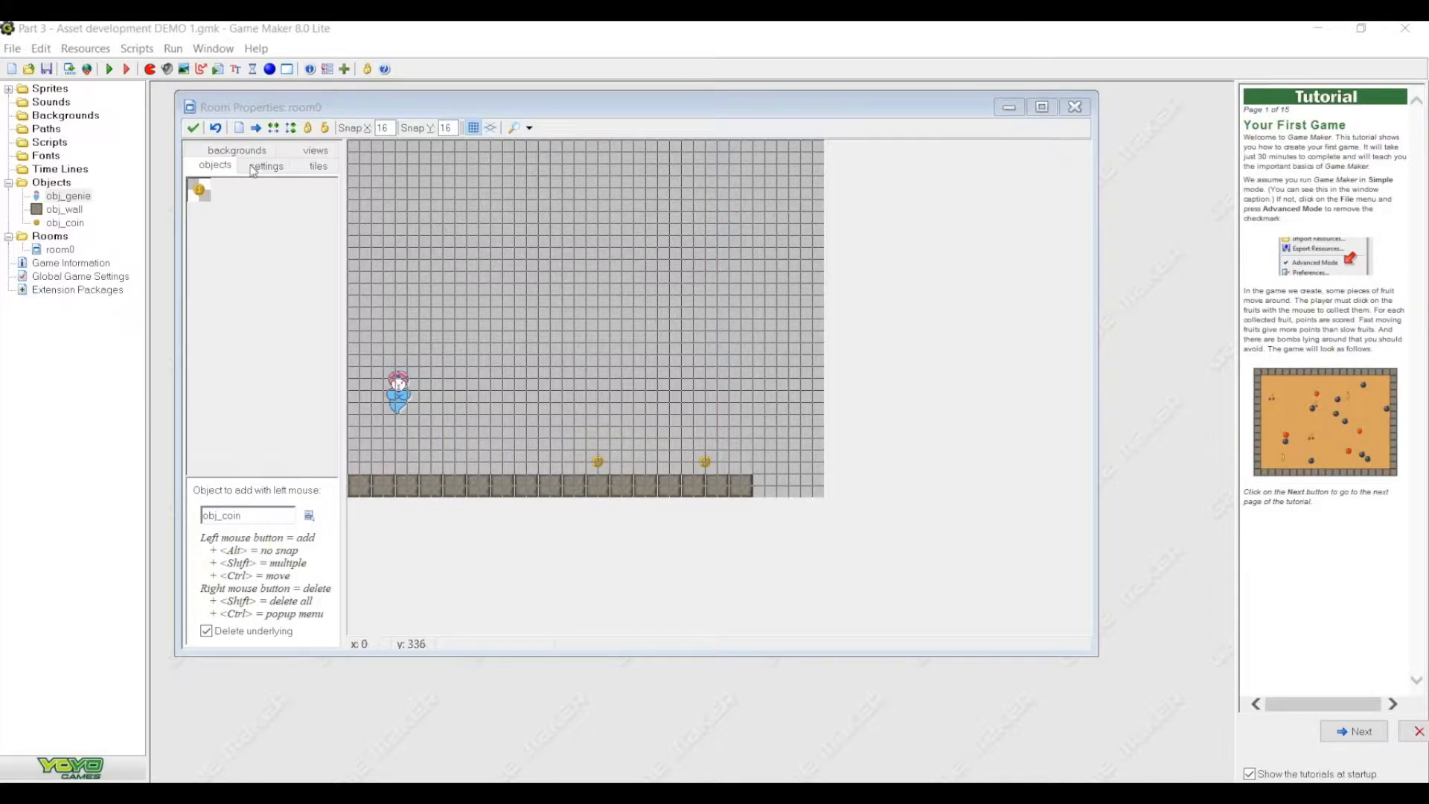
- Set room0's width to 700 and its height to 1000
double_click(71, 251)
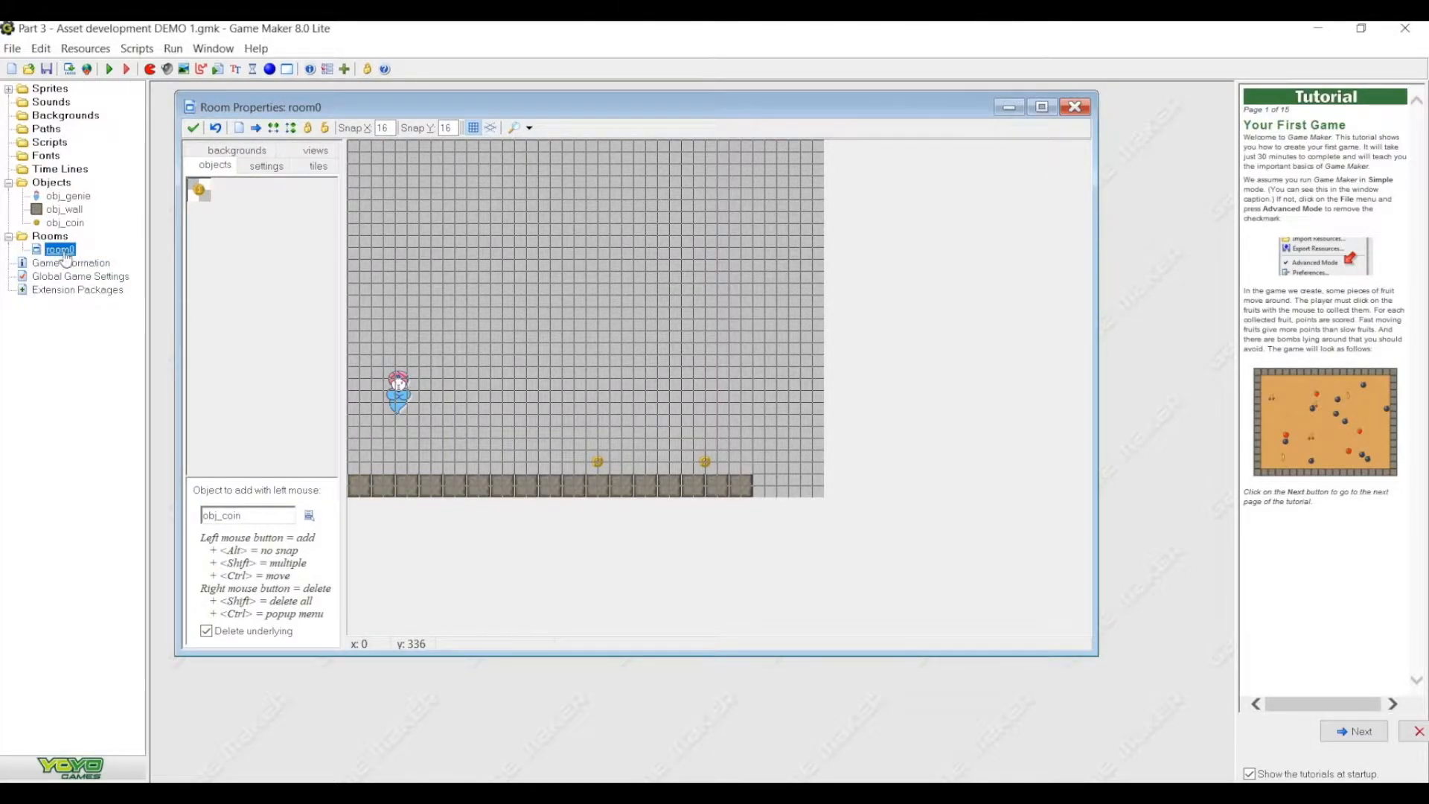
left_click(272, 166)
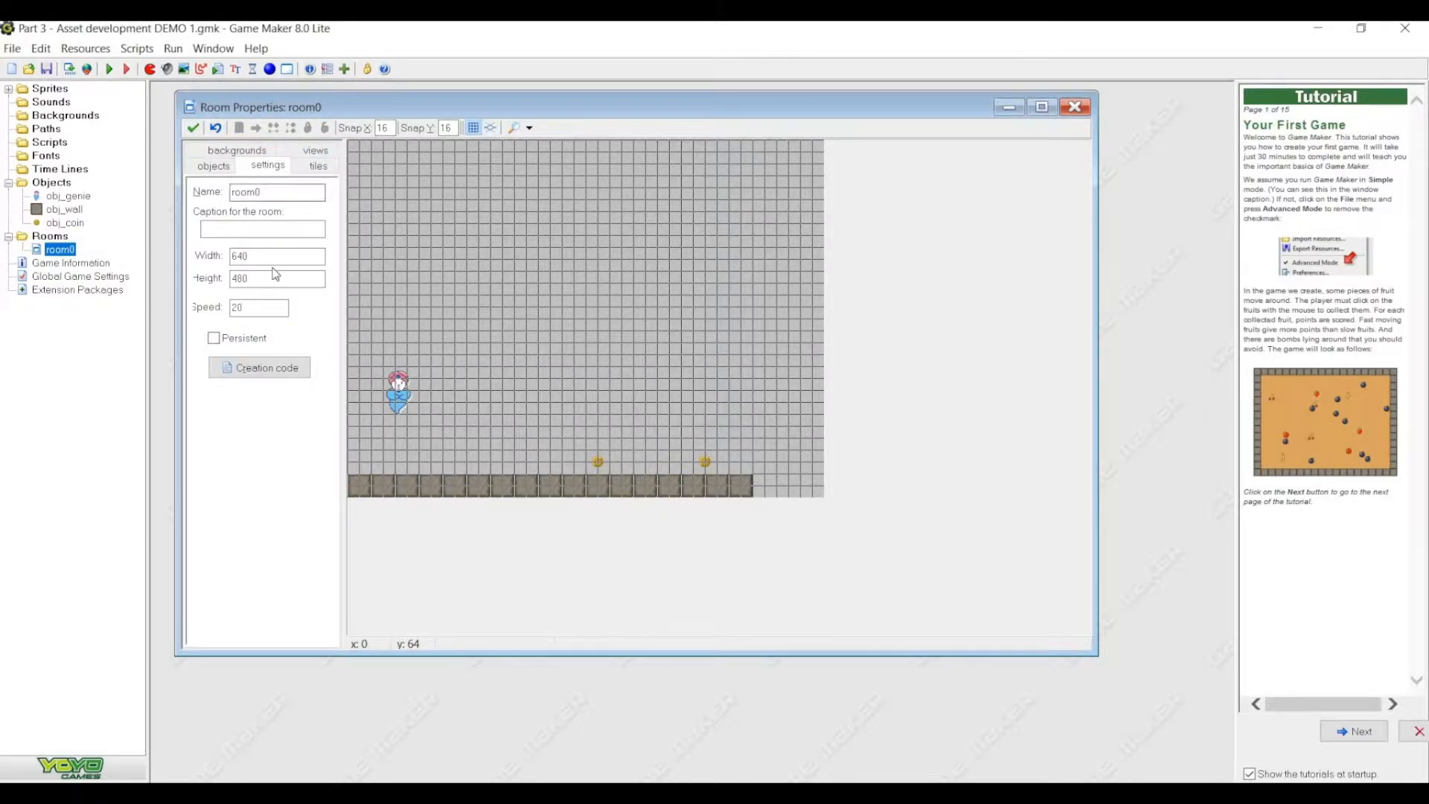
double_click(253, 256)
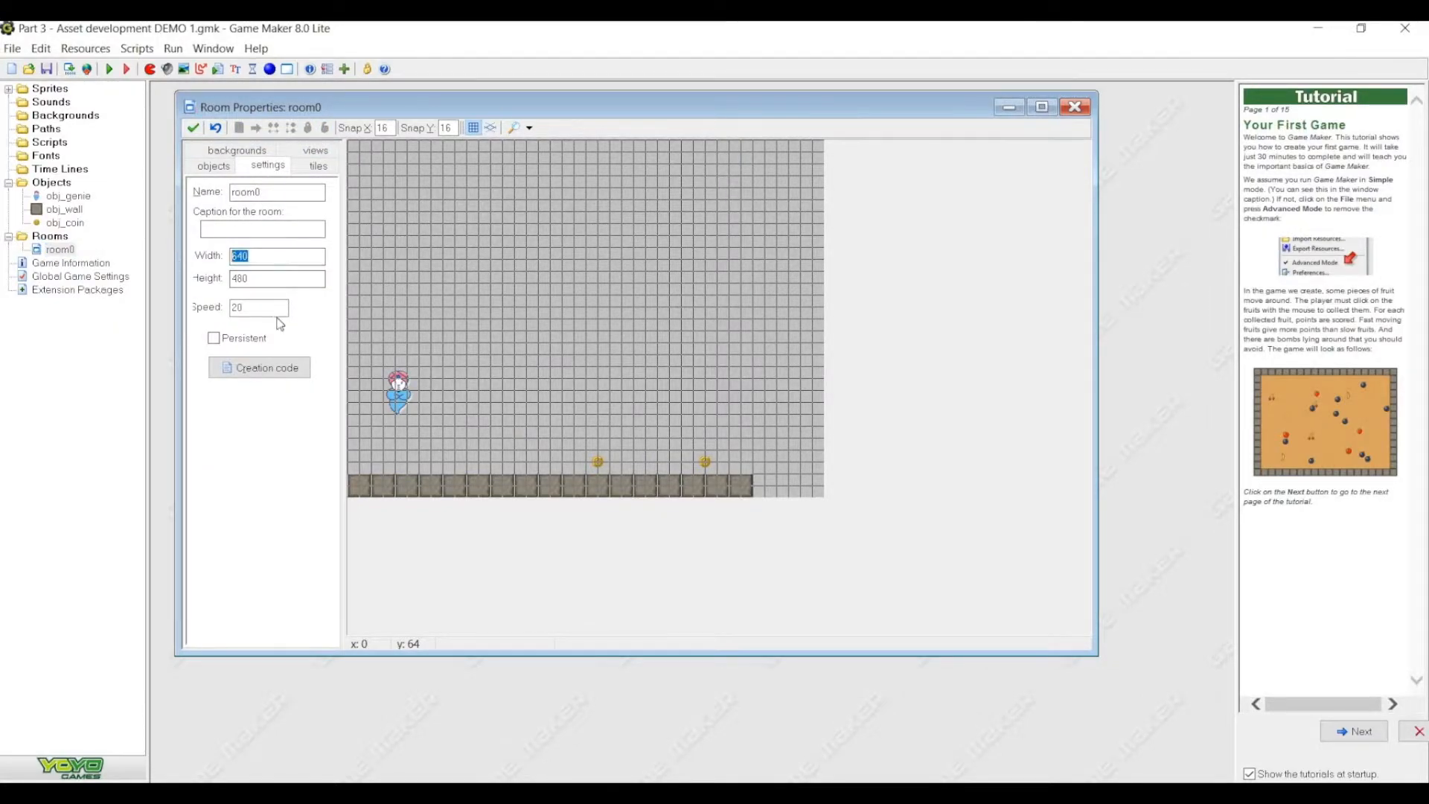
double_click(255, 286)
double_click(277, 257)
type("700")
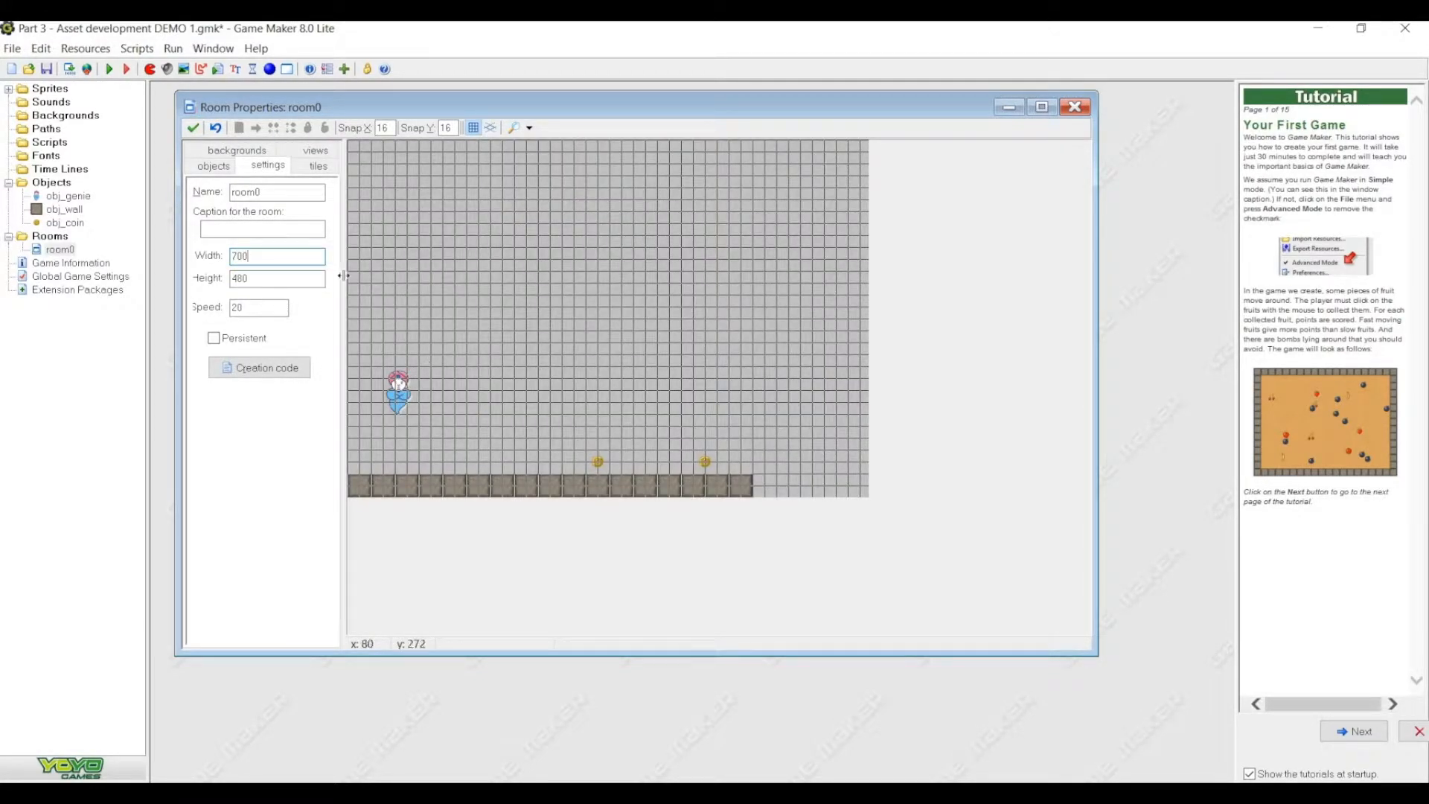
double_click(310, 279)
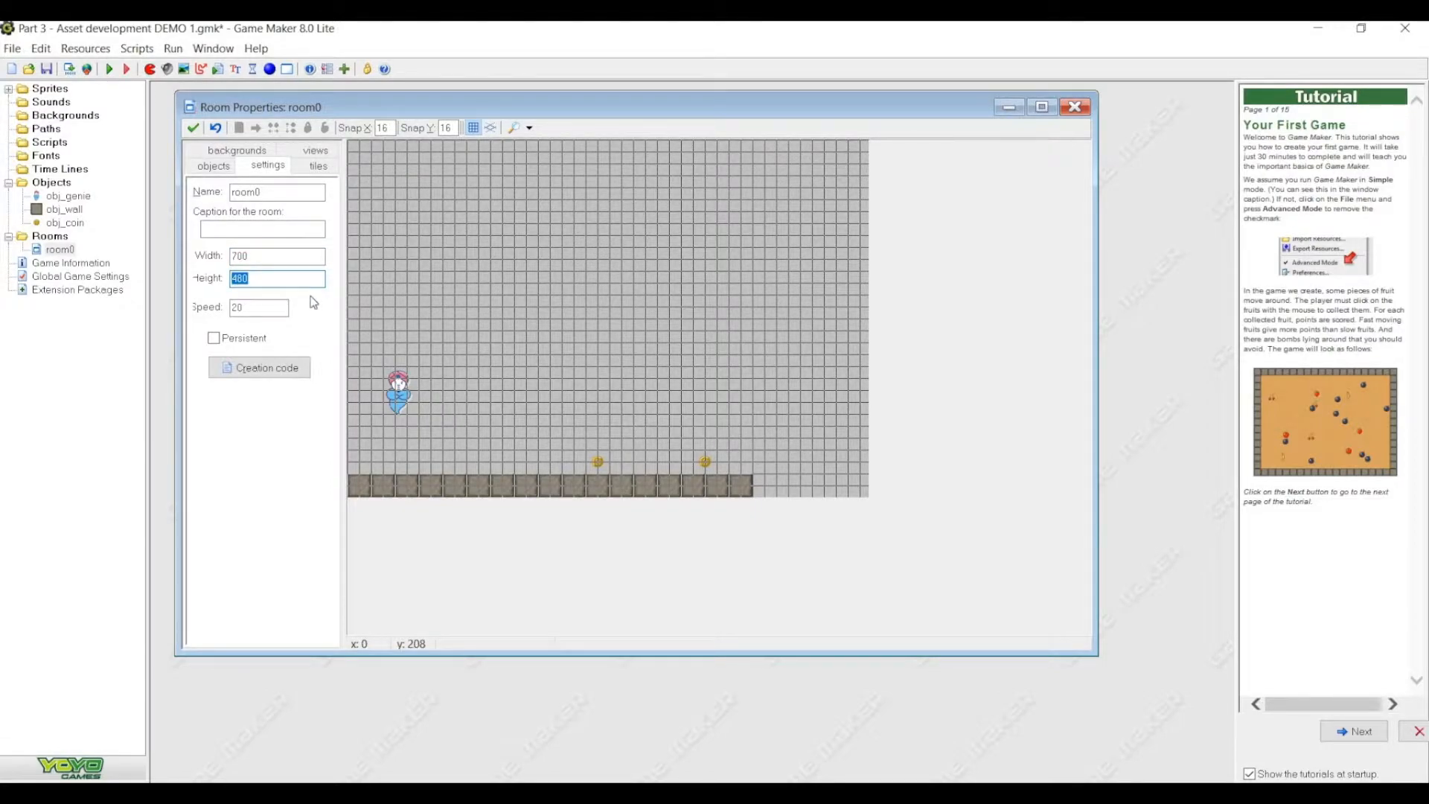
type("1000")
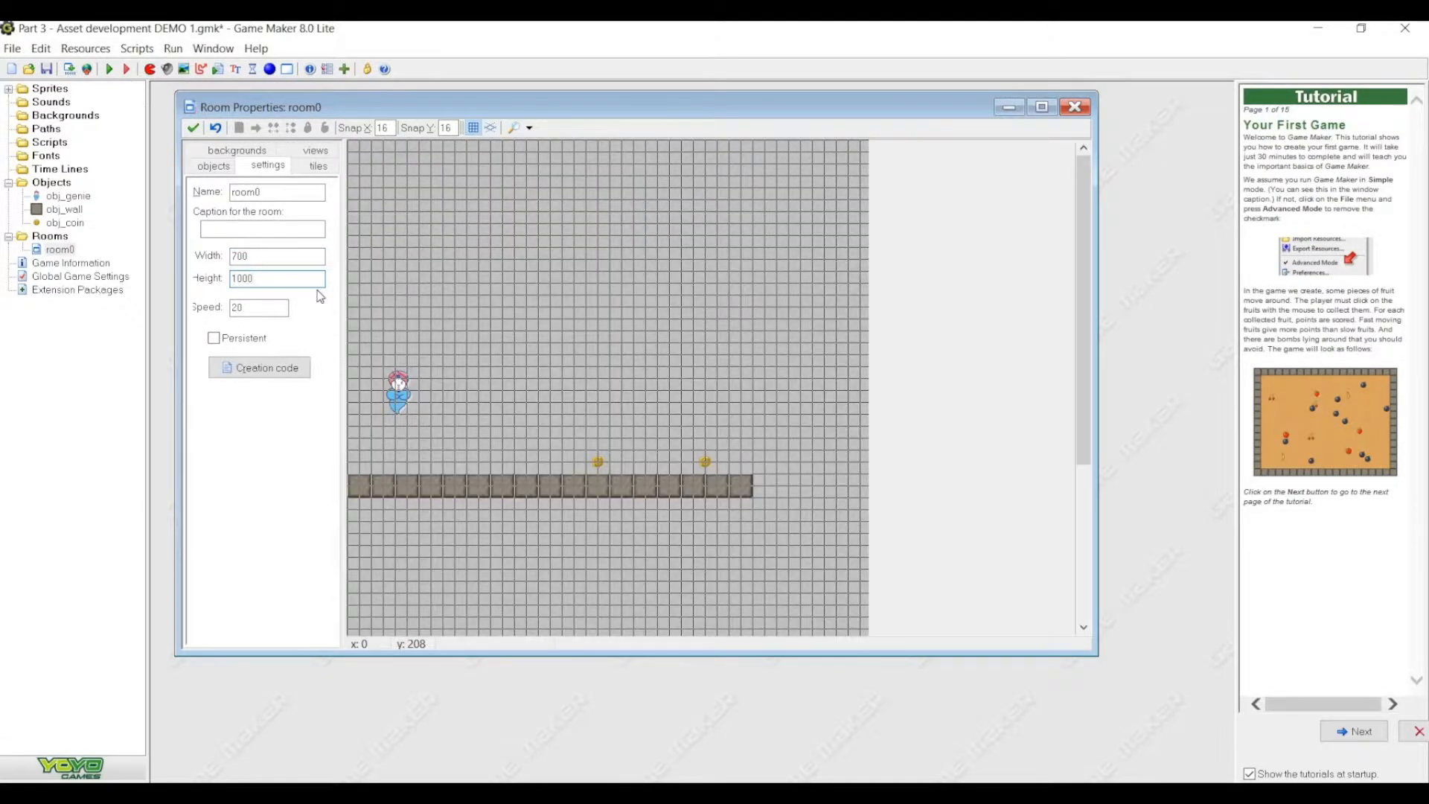
- Enlarge the room0 properties window vertically and look over the room's extended lower area
left_click_drag(1084, 350, 1120, 561)
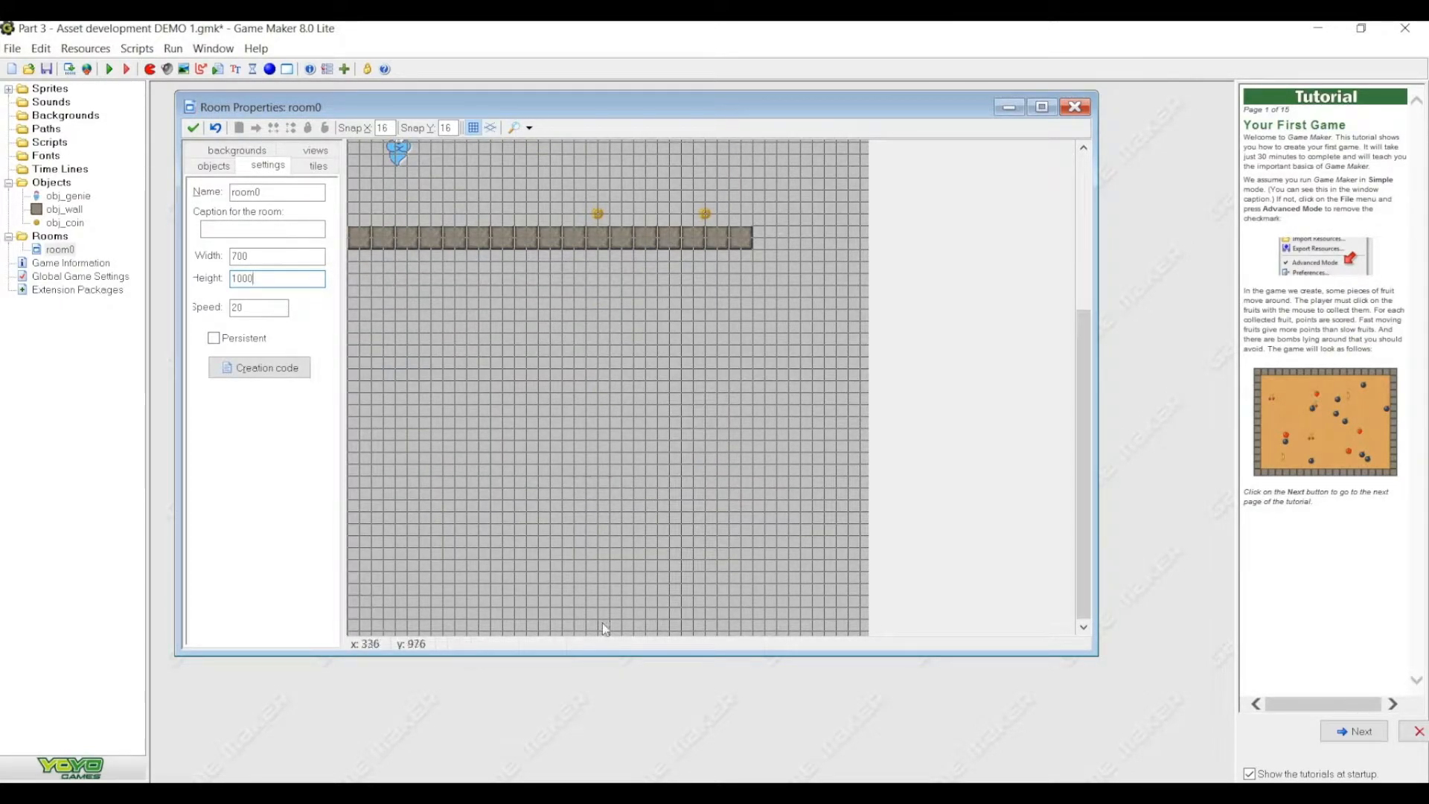
left_click_drag(1082, 520, 1075, 761)
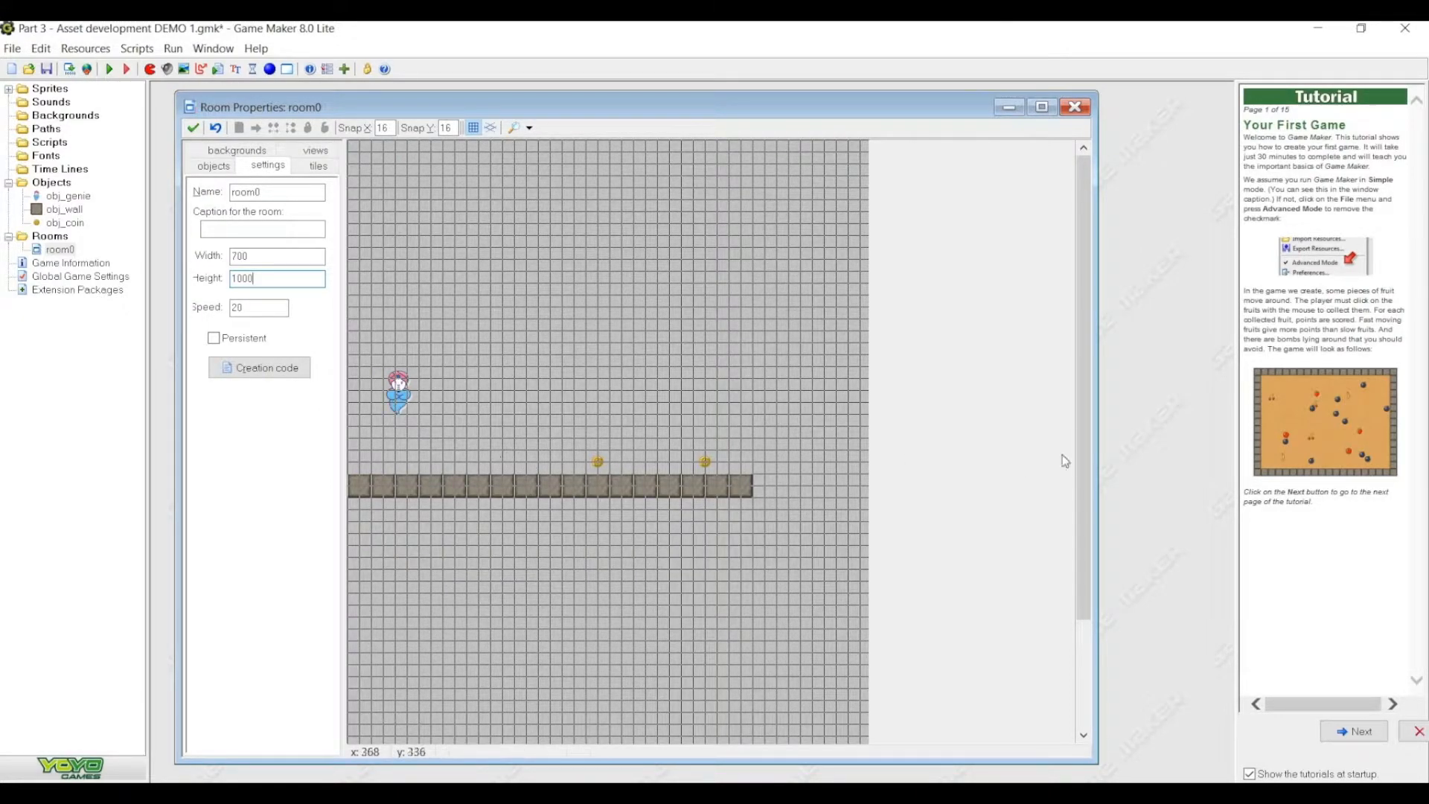
left_click_drag(1085, 481, 1101, 623)
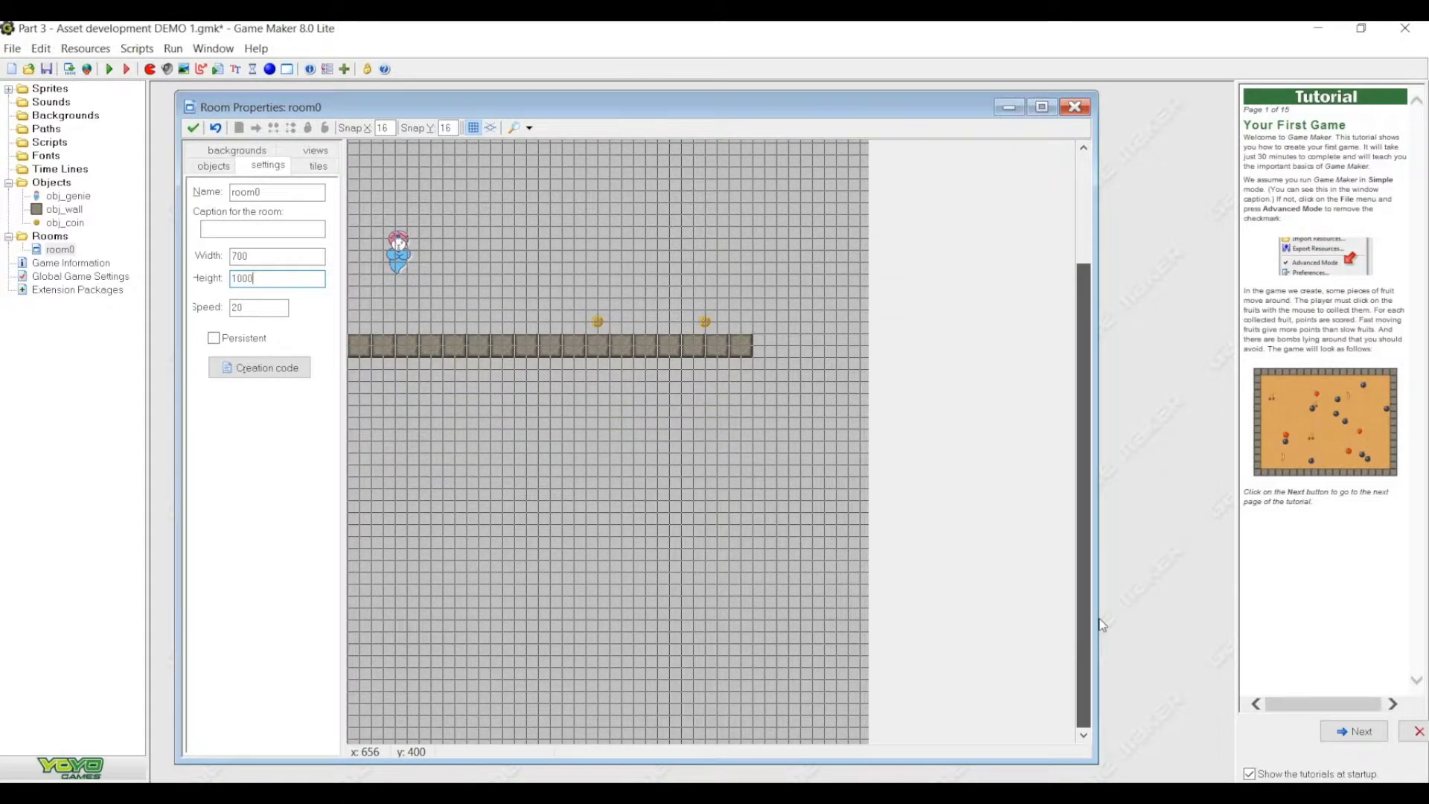
left_click_drag(1078, 496, 1059, 384)
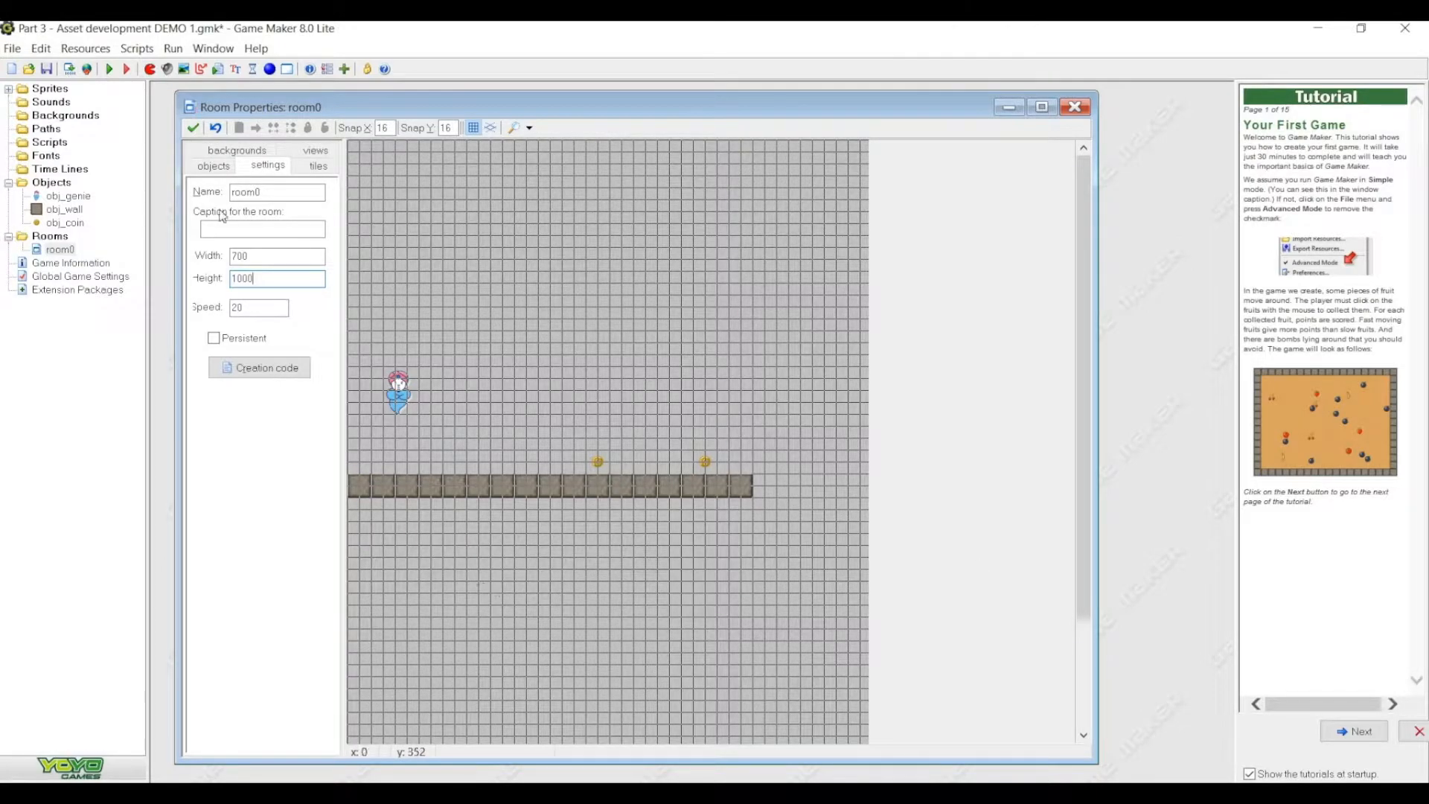
left_click_drag(369, 91, 369, 104)
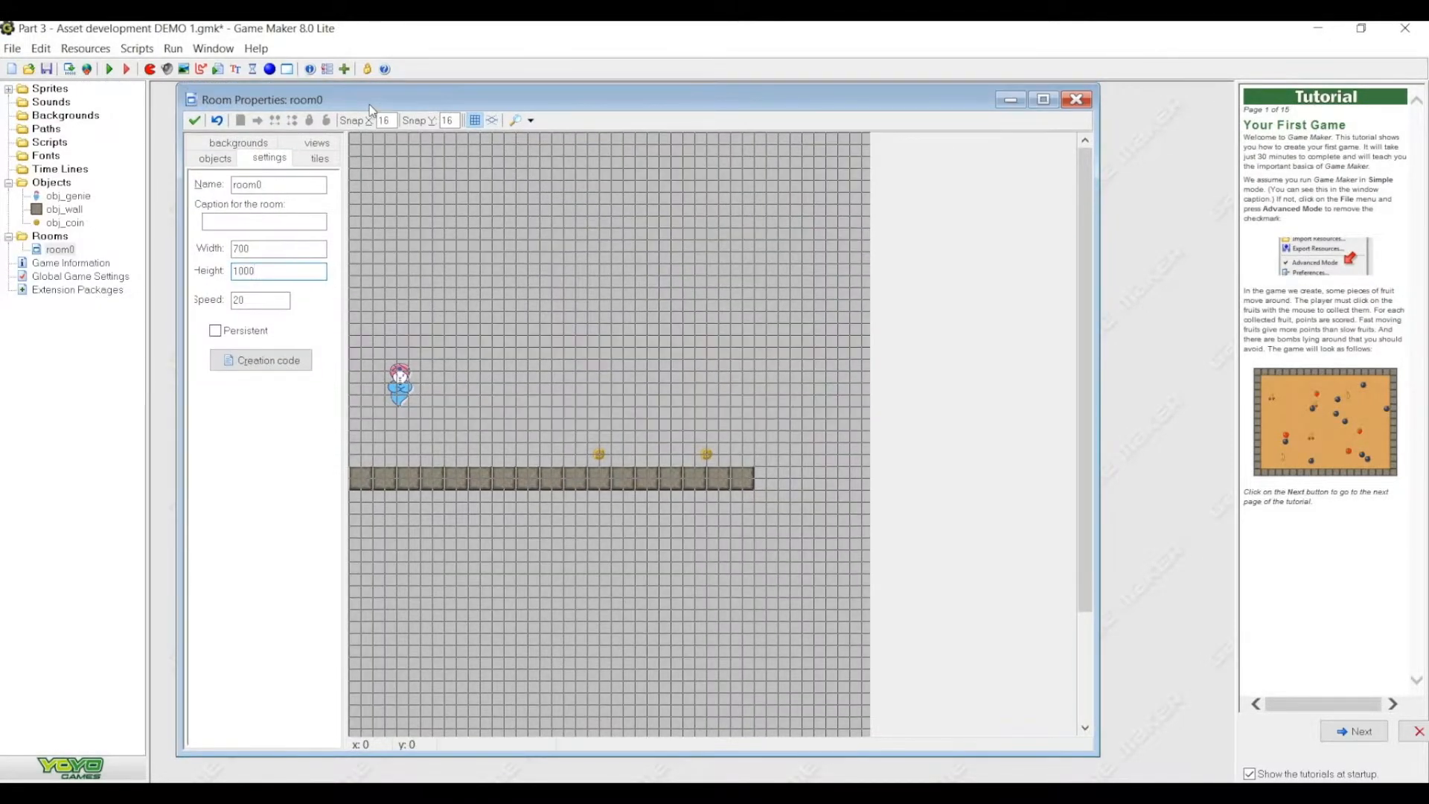
- Place obj_wall blocks near the room's right edge: a four-block platform, a two-block platform above it and a single block between them
left_click(215, 160)
left_click(231, 204)
left_click(234, 207)
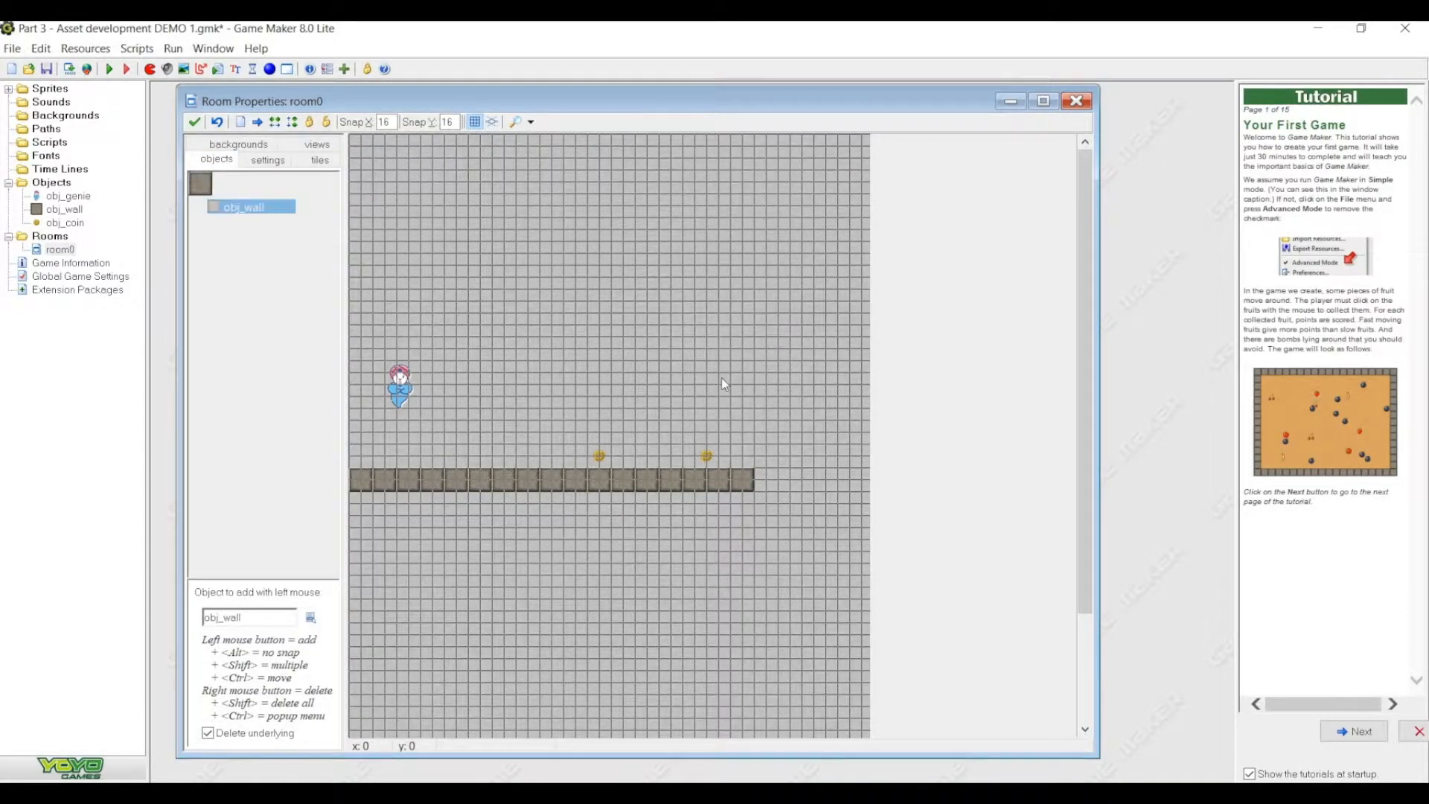
left_click_drag(816, 419, 829, 417)
left_click(830, 414)
left_click(853, 414)
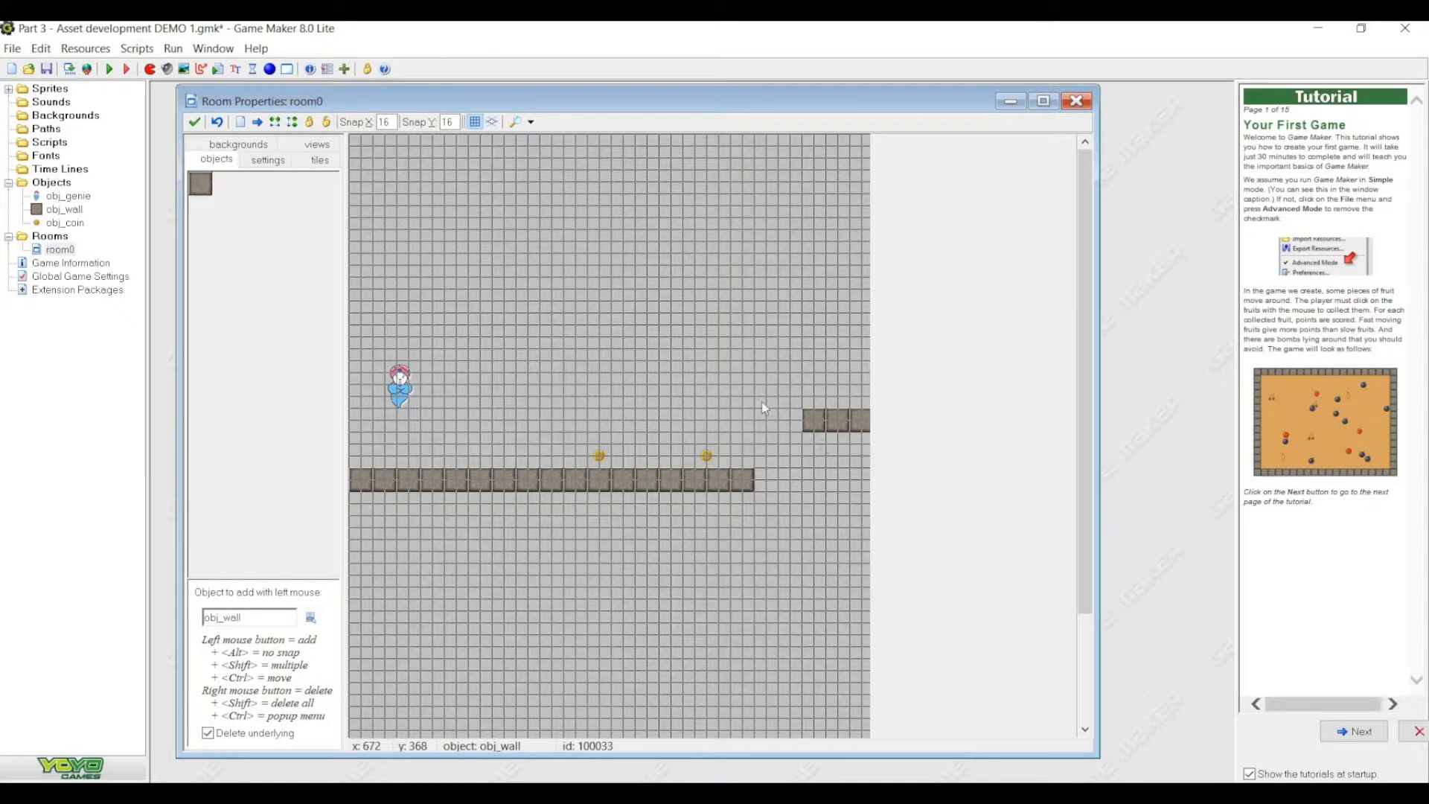
left_click(757, 323)
left_click(782, 323)
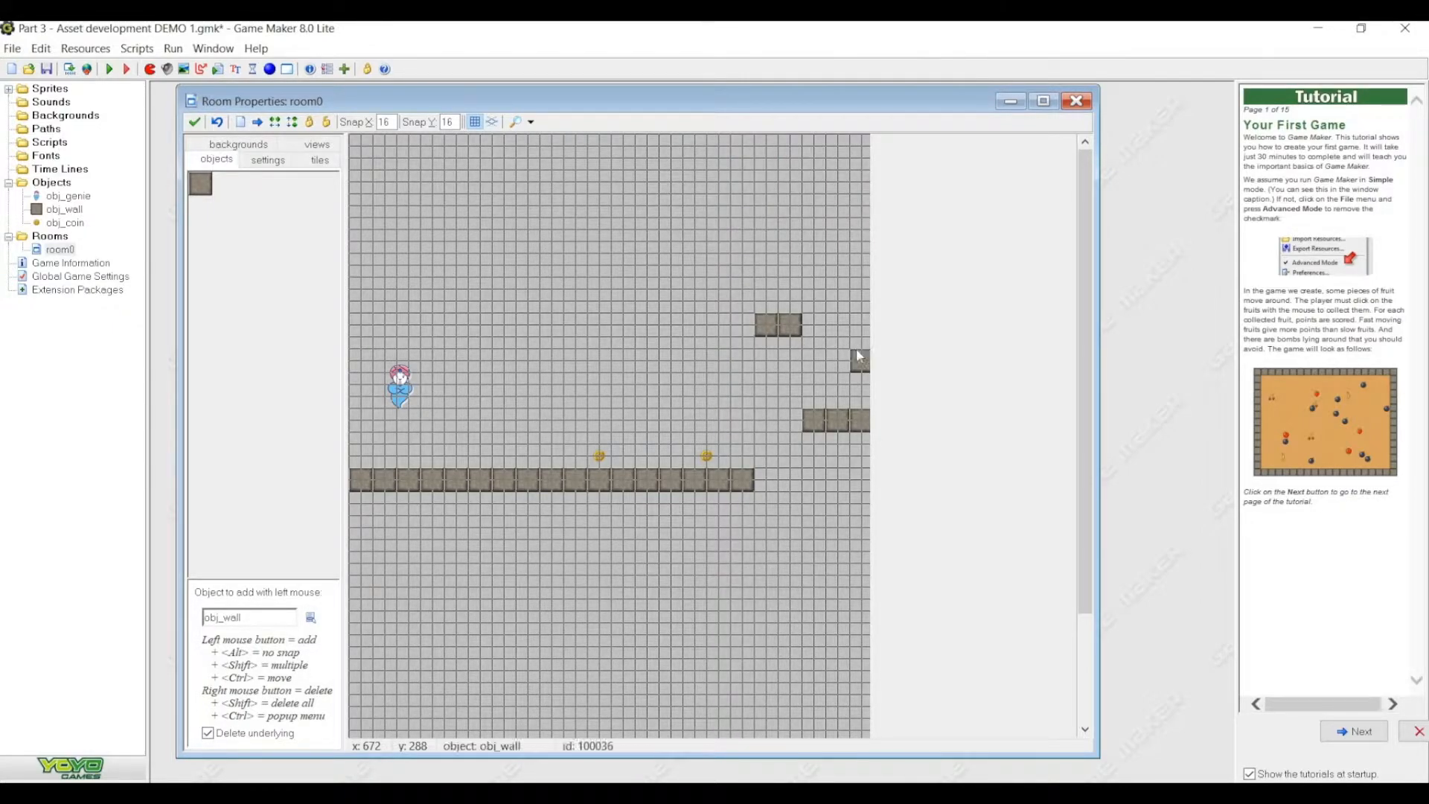
left_click(786, 419)
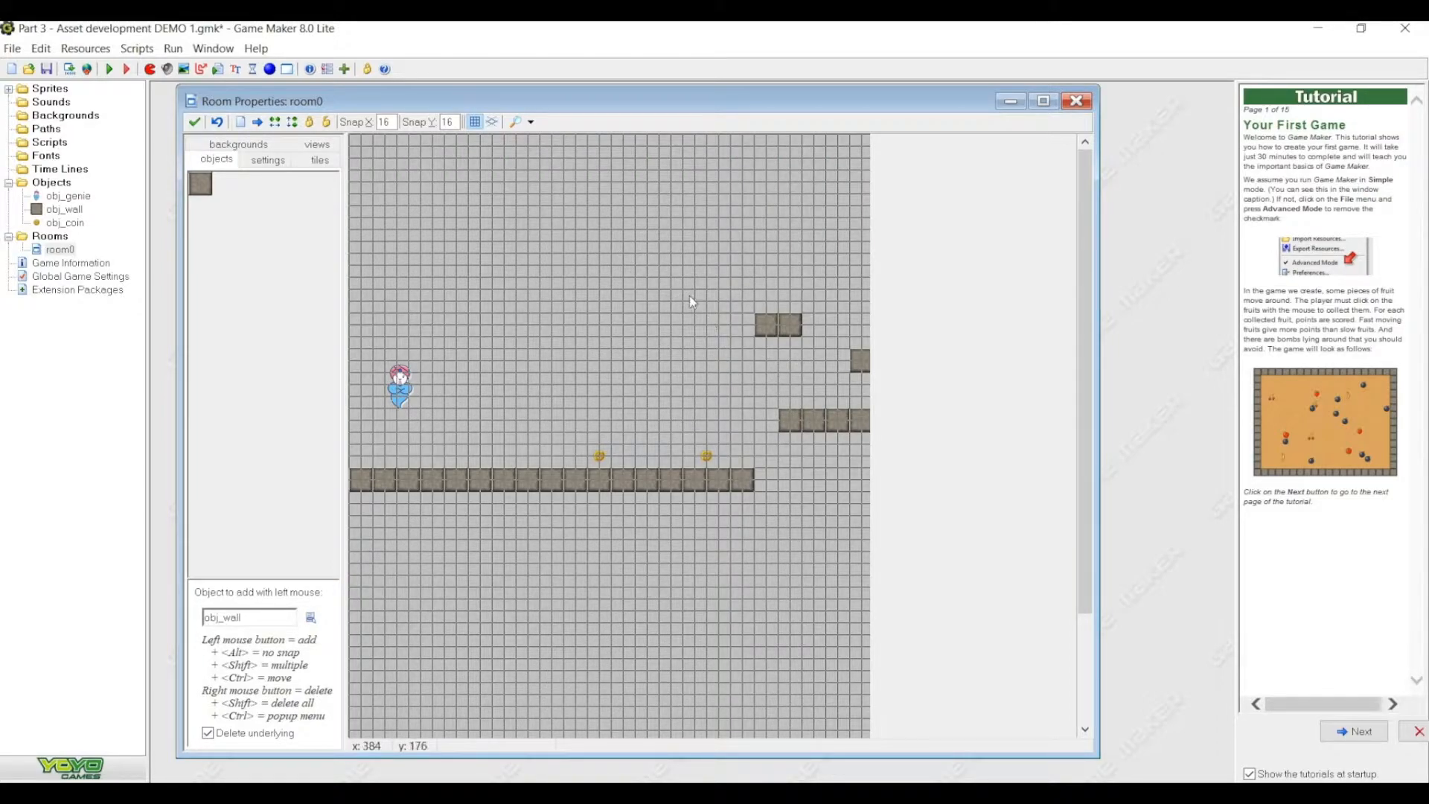
- Draw a long row of obj_wall blocks above the existing floor and delete the stray blocks on top of it
left_click_drag(684, 283, 496, 283, "shift")
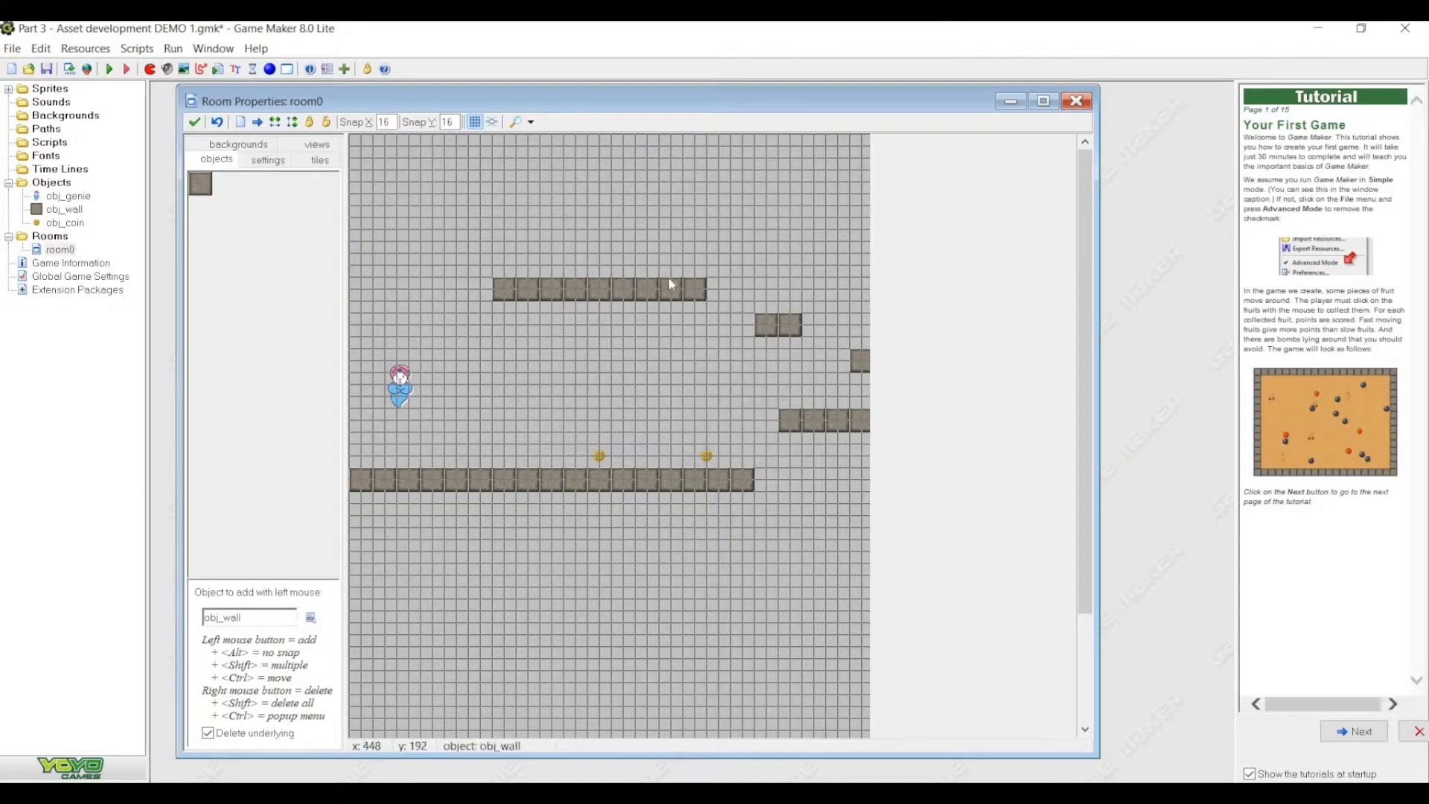
right_click(643, 284)
left_click_drag(642, 284, 558, 283, "shift")
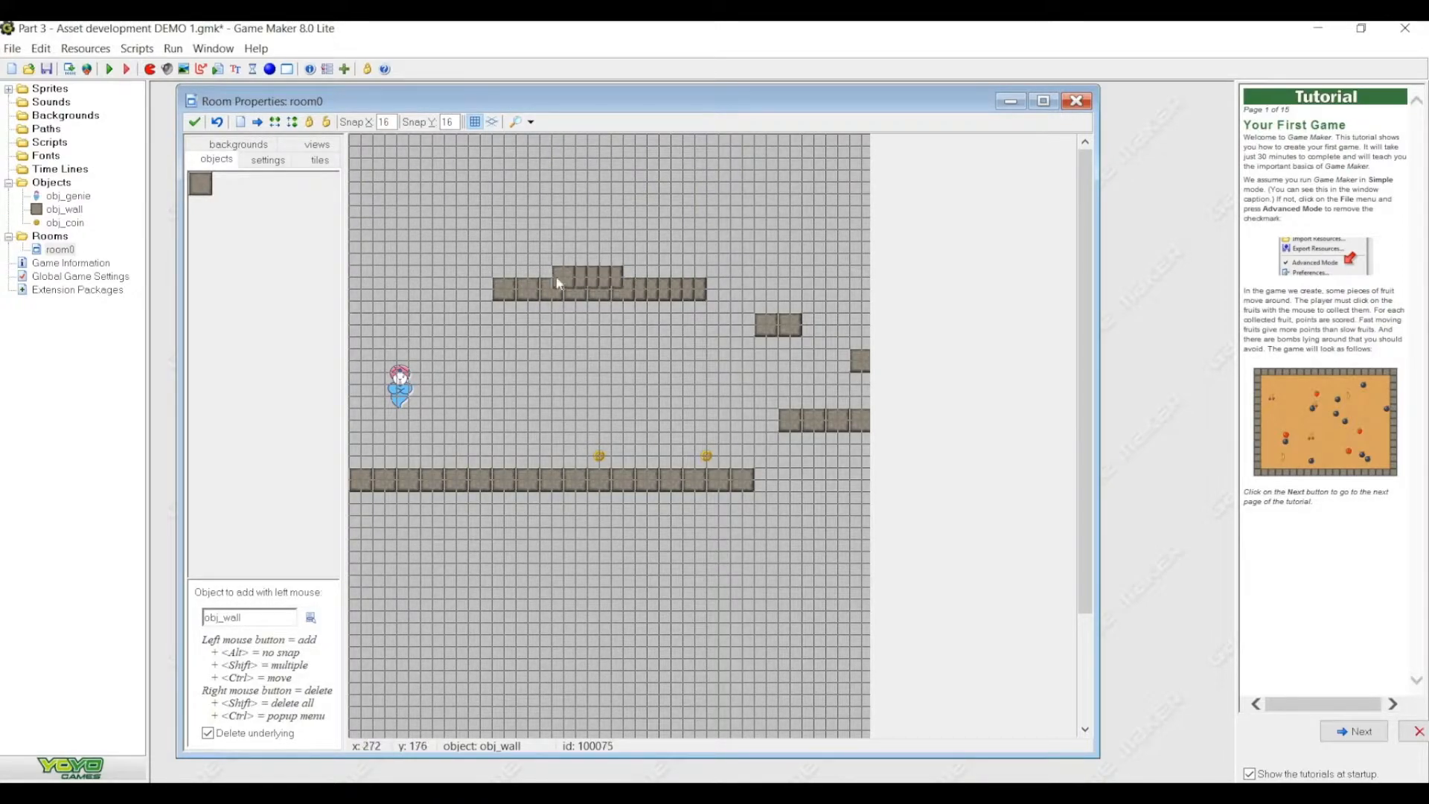
right_click(509, 287)
right_click(615, 273)
right_click(571, 270)
right_click(584, 272)
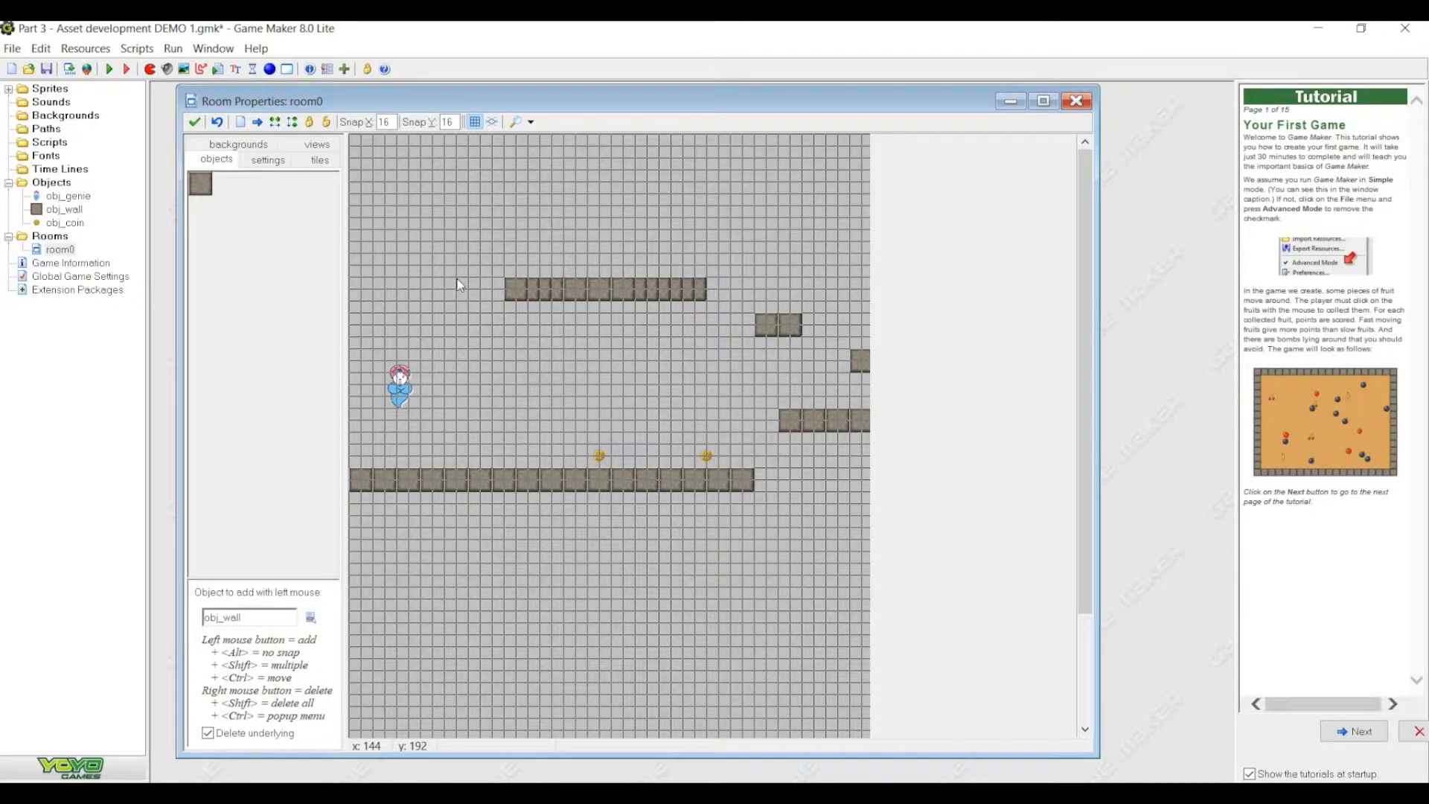
- Extend the upper obj_wall platform leftward to x 144 and replace its overlapping blocks to form an even eleven-block row
mouse_move(459, 286)
left_mouse_down("shift")
mouse_move(660, 287)
mouse_move(645, 295)
left_mouse_up("shift")
right_click(656, 291)
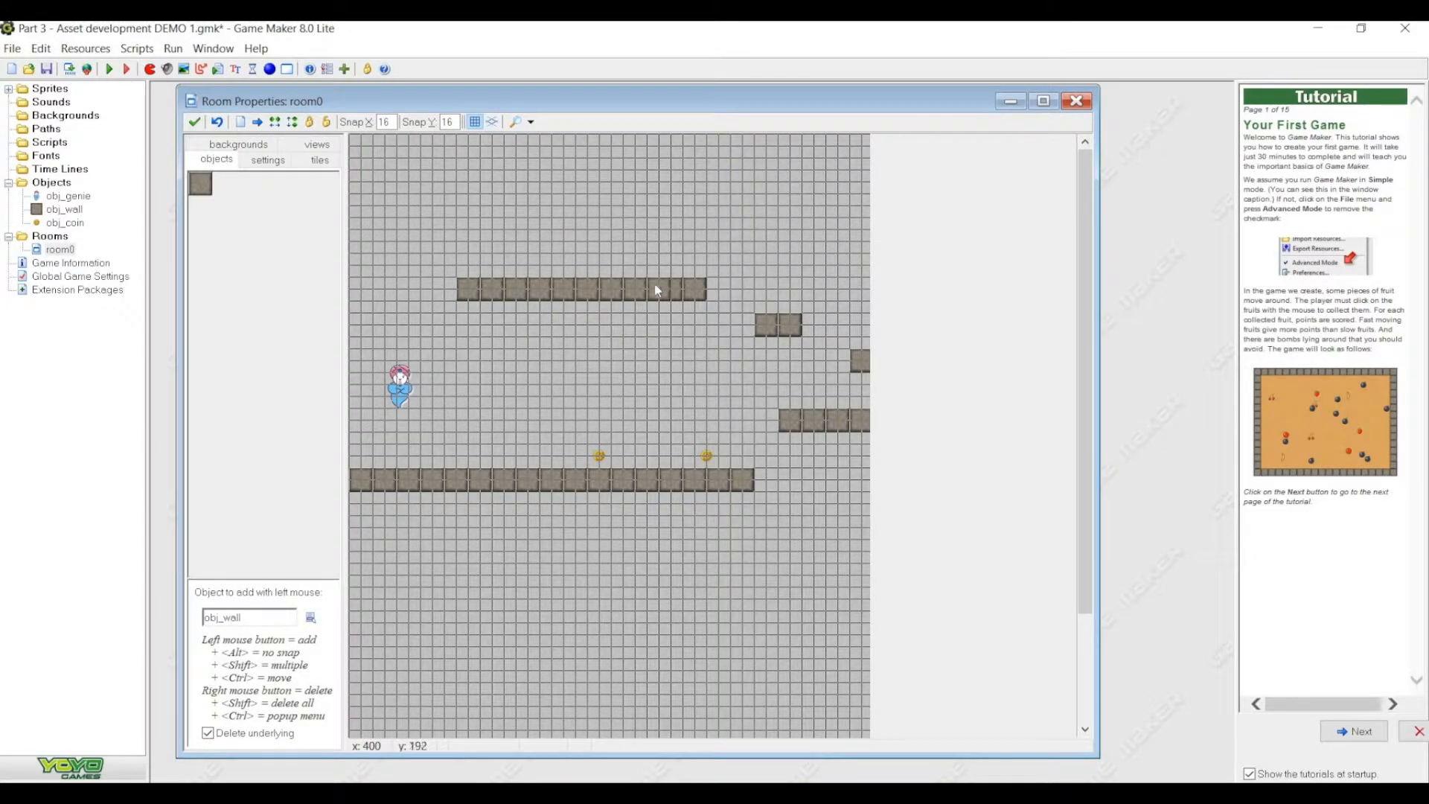
right_click(670, 282)
right_click(686, 282)
left_click(681, 287)
left_click(705, 283)
- Add three obj_wall platforms below the floor: seven blocks reaching the room's right edge, six blocks lower in the middle and five blocks lowest
left_click_drag(855, 572, 818, 573, "shift")
left_click_drag(716, 566, 859, 566, "shift")
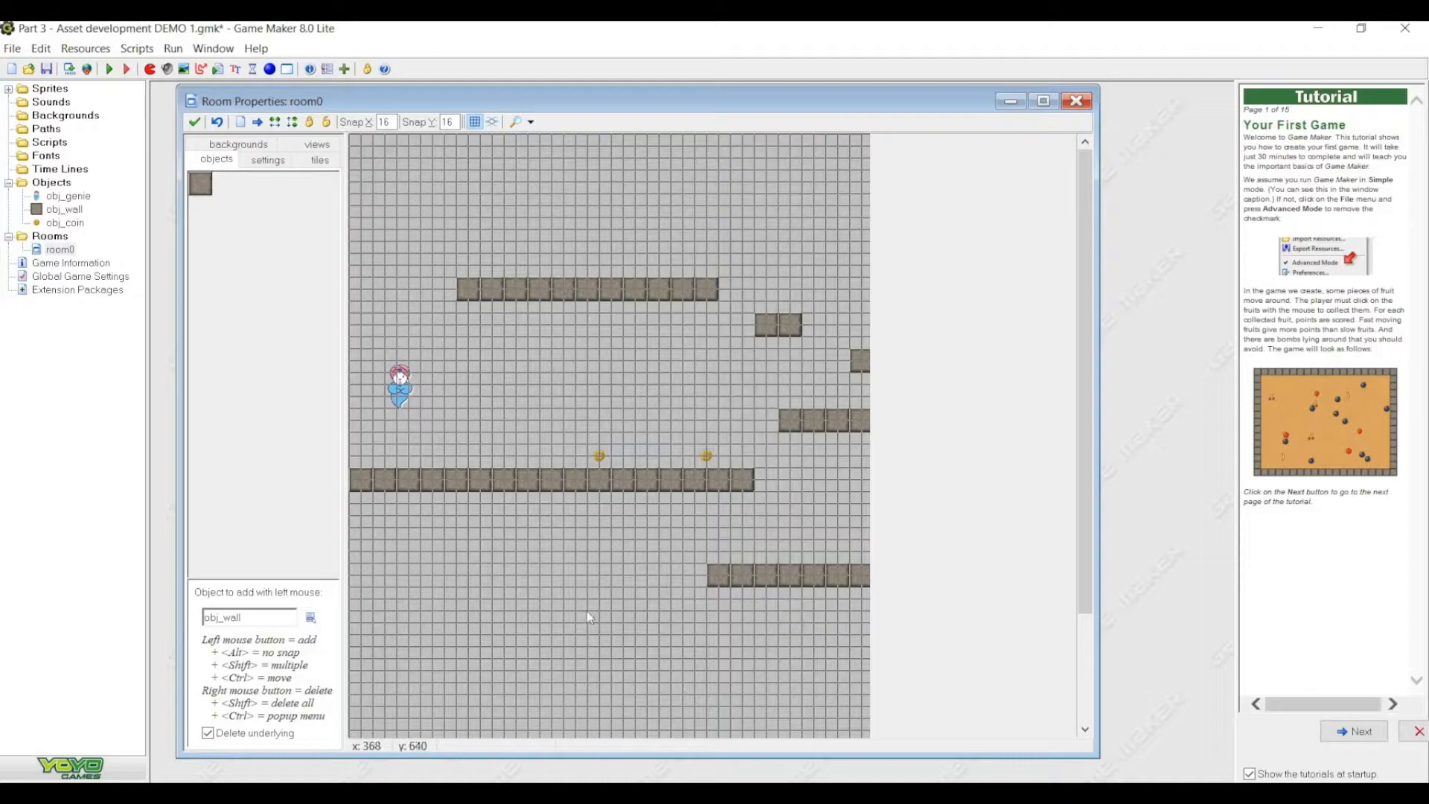
left_click_drag(543, 617, 636, 621, "shift")
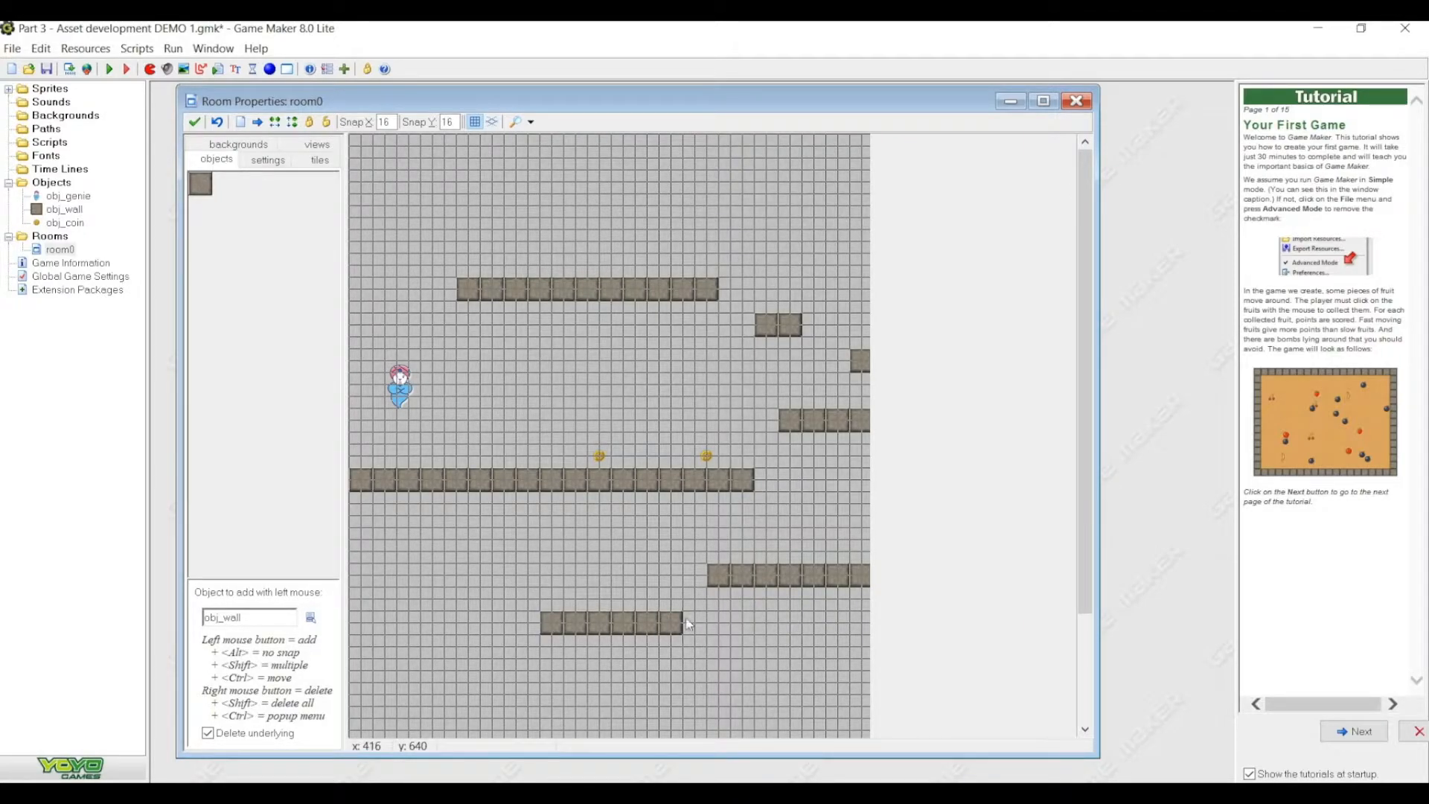
left_click_drag(744, 669, 837, 670, "shift")
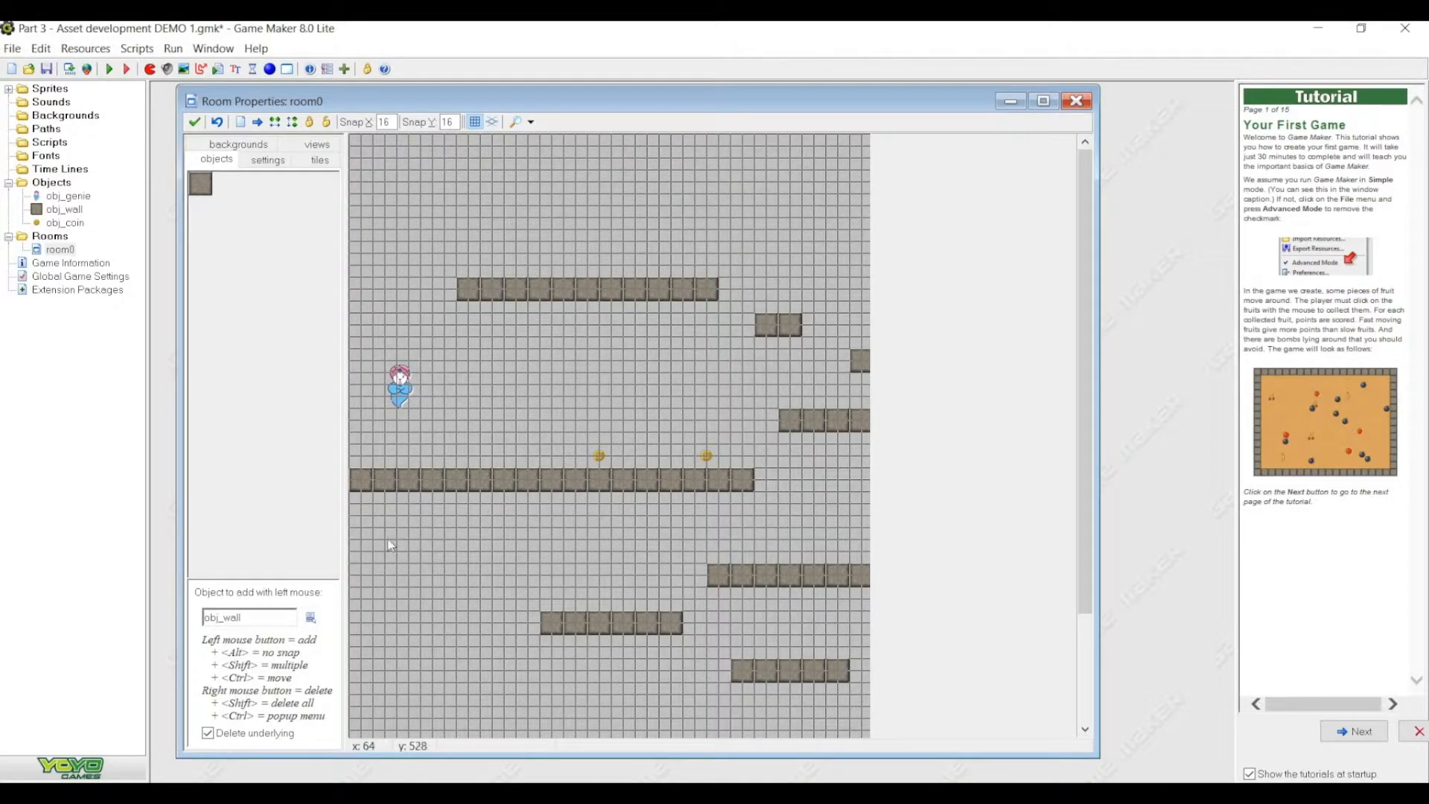
- Add a straight four-block obj_wall platform below the floor's left end, replacing the misaligned blocks
left_click_drag(391, 546, 459, 543, "shift")
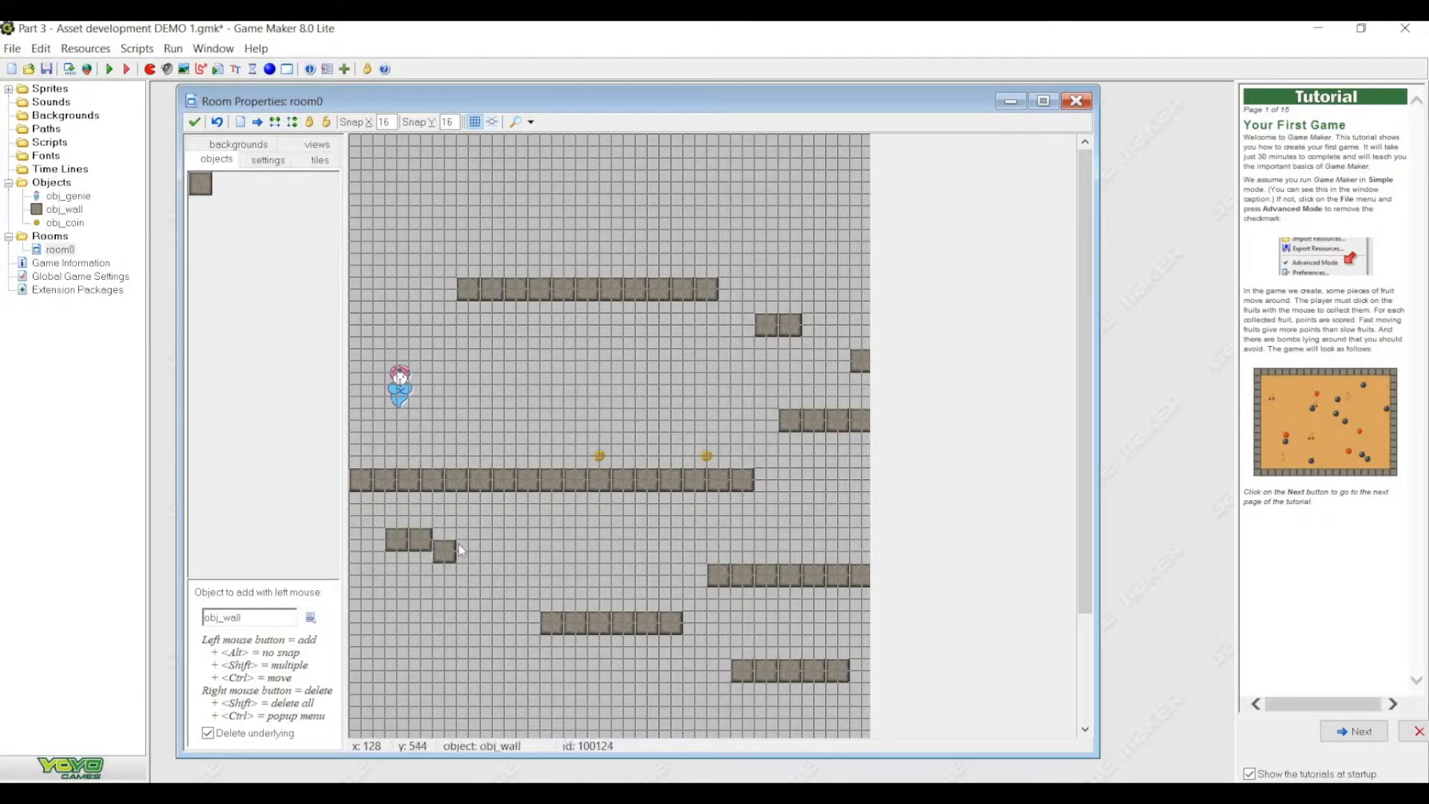
right_click(400, 543)
right_click(416, 547)
left_click(387, 547)
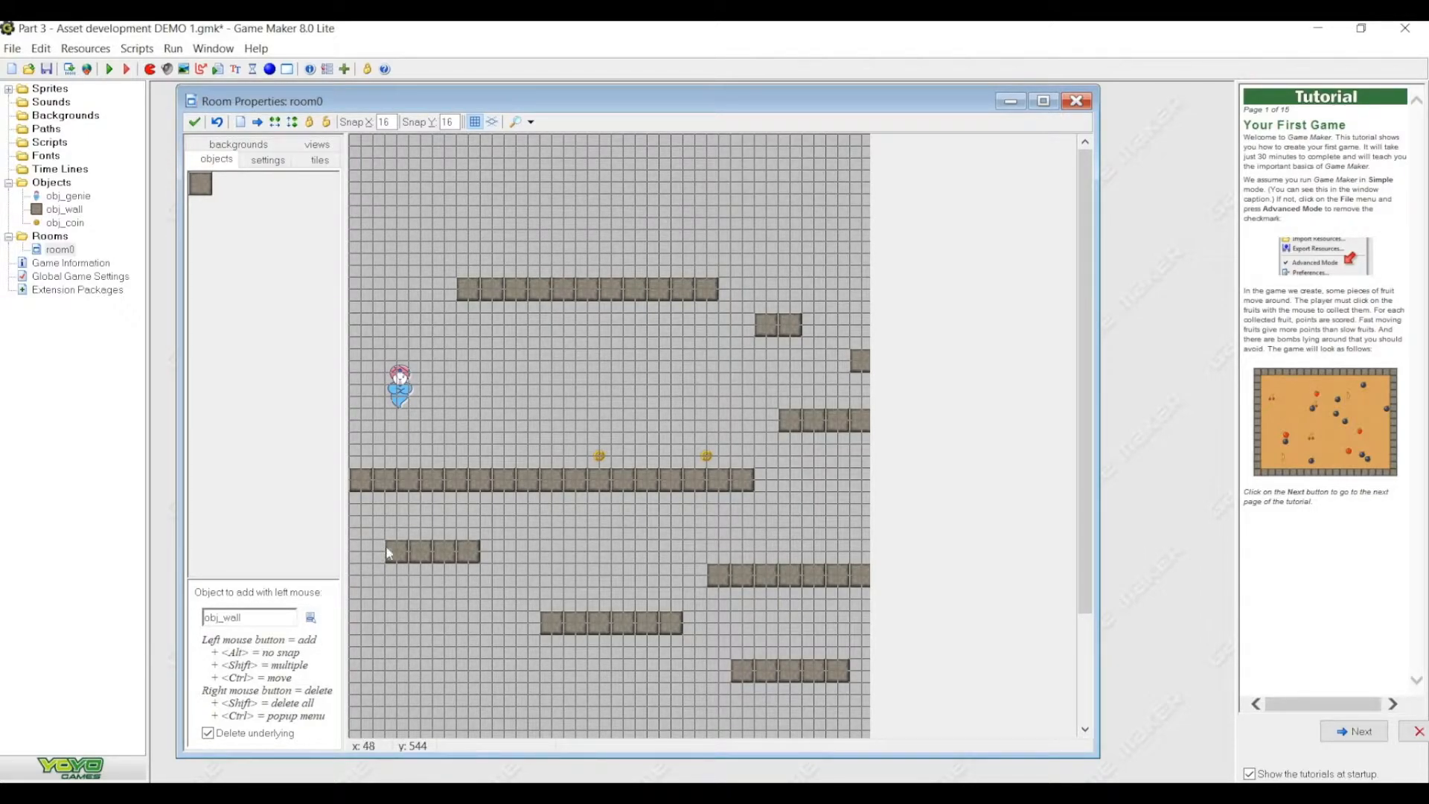
- Place one obj_coin above the long upper platform, the two-block platform and each of the four platforms below the floor
key("ctrl+Tab")
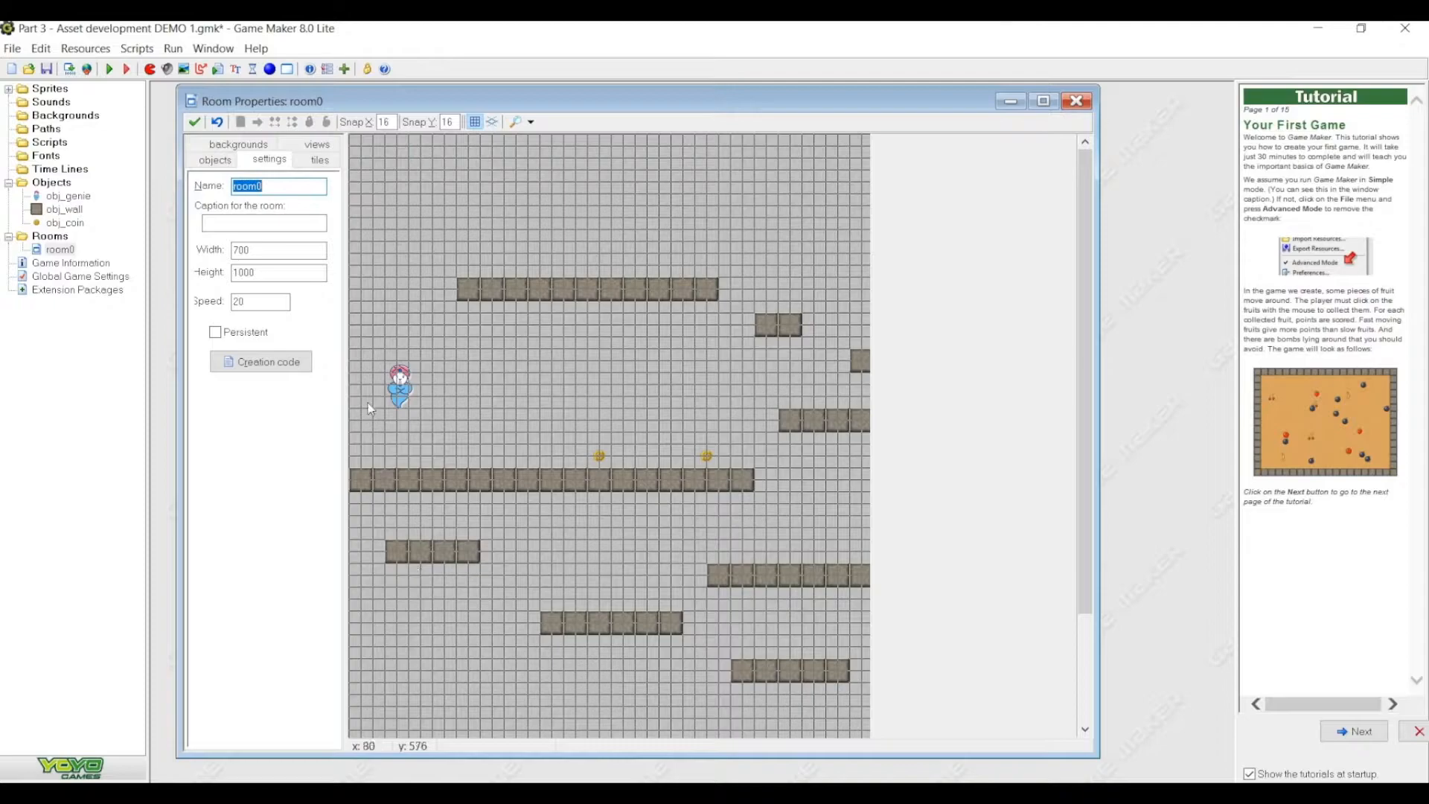
left_click(213, 161)
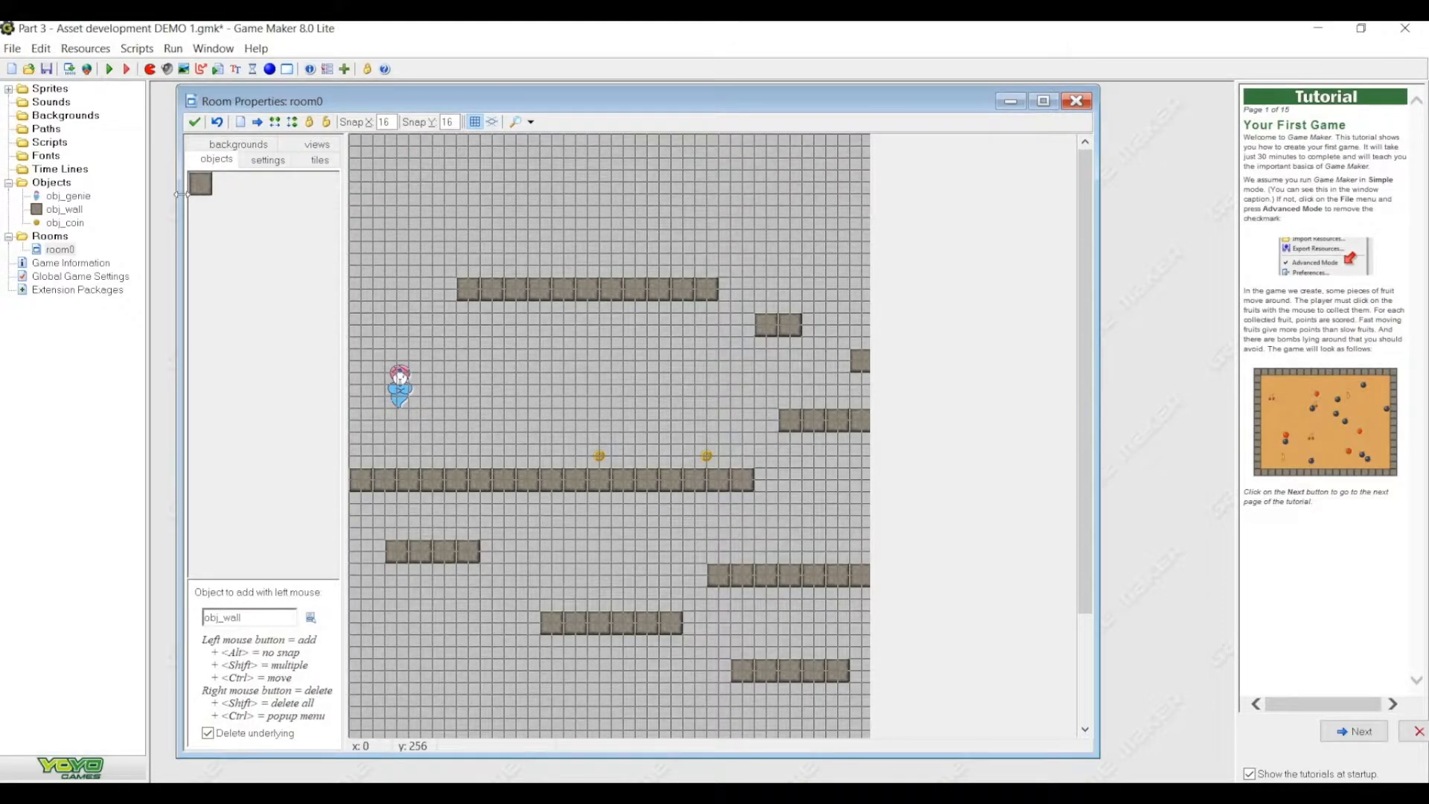
left_click(228, 217)
left_click(273, 253)
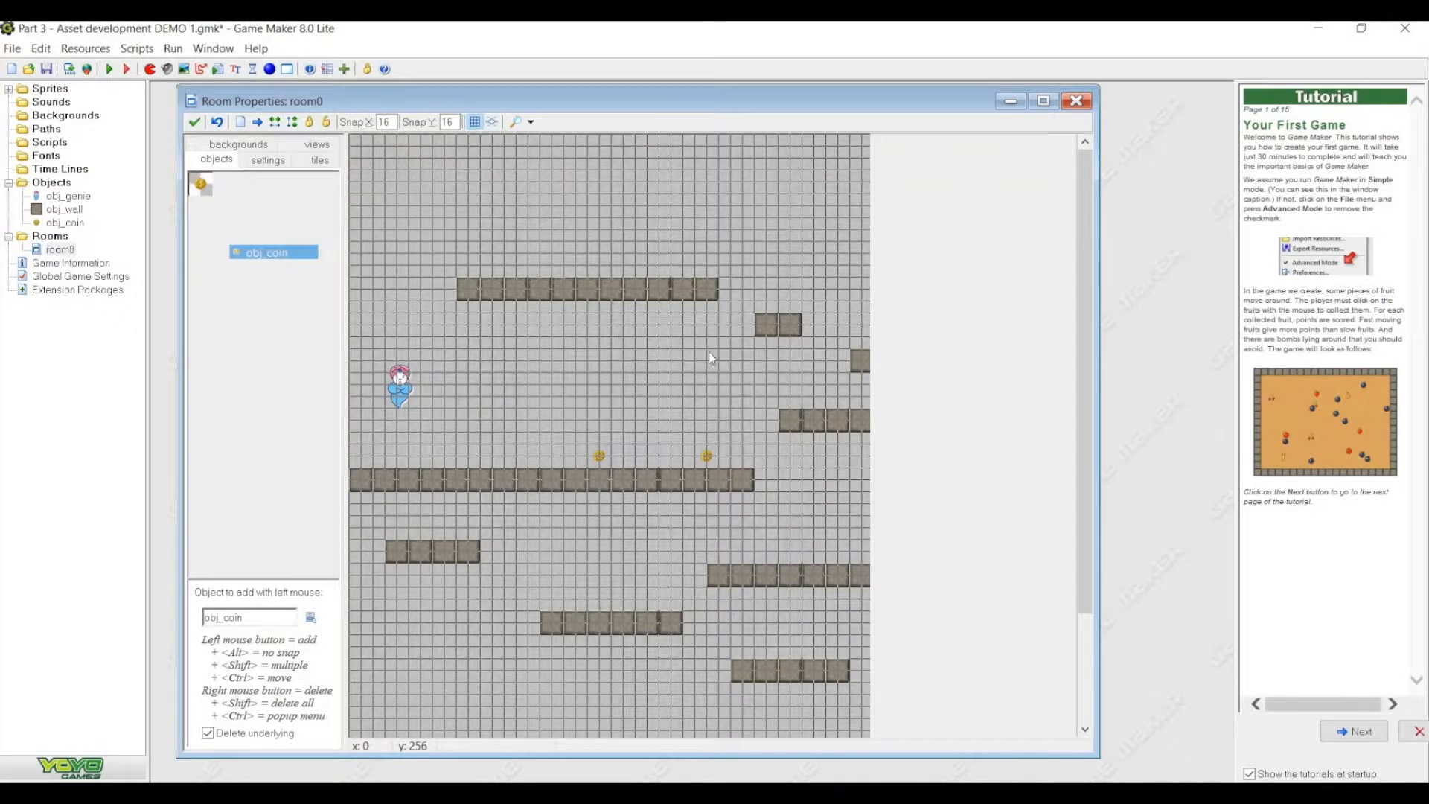
left_click(502, 265)
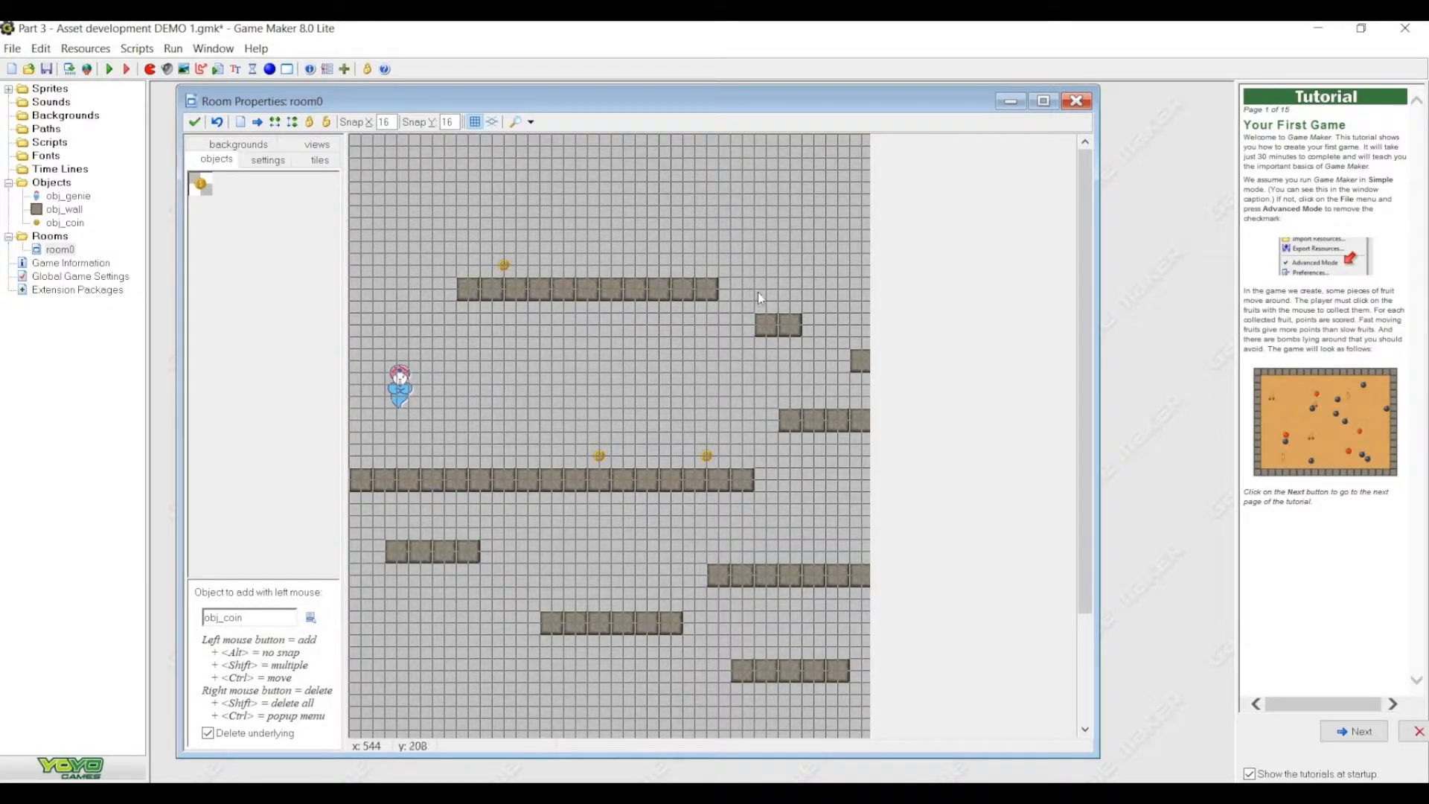
left_click(727, 546)
left_click(558, 593)
left_click(820, 628)
- Run the game to check the room's size and layout, and close the game window
left_click(110, 69)
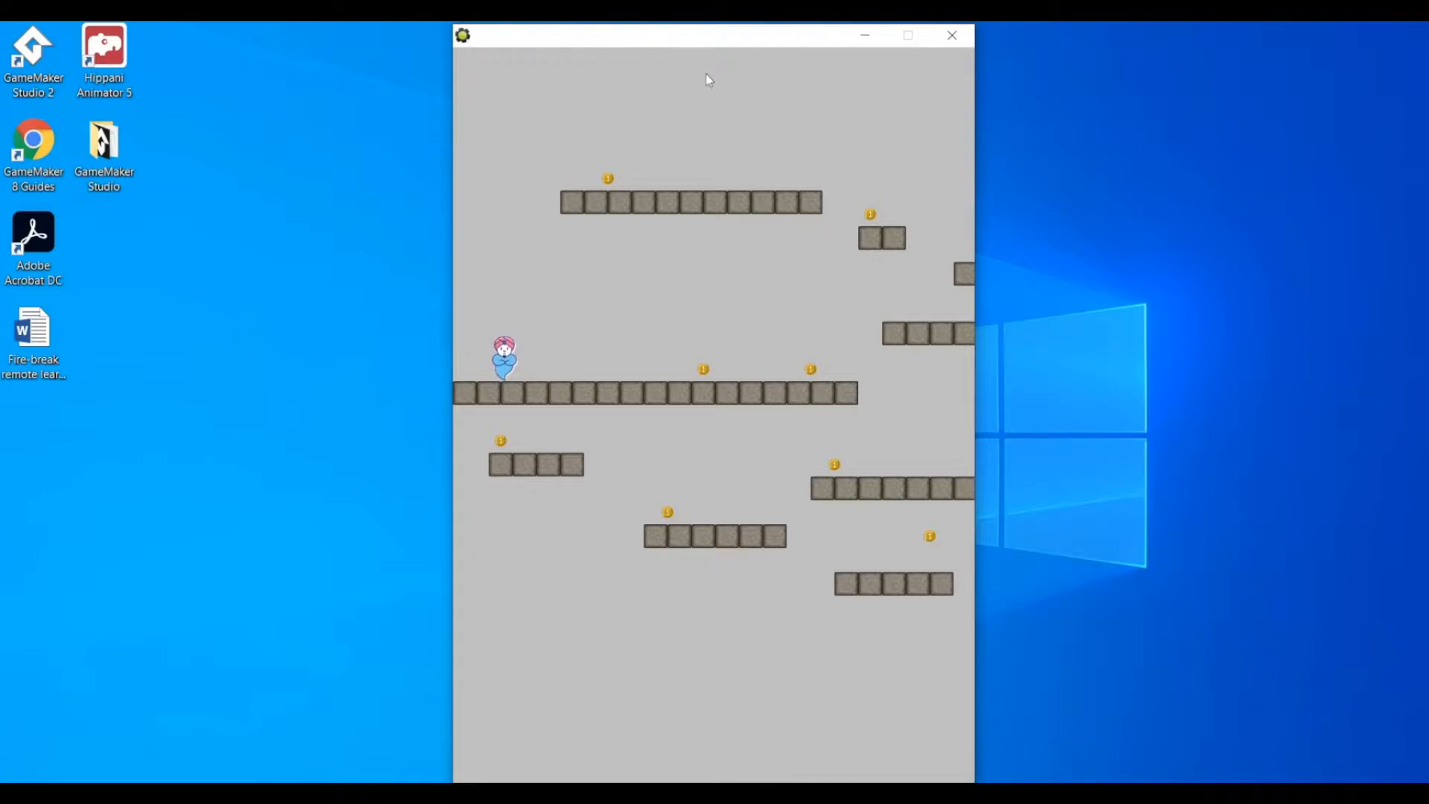
mouse_move(807, 38)
left_mouse_down()
mouse_move(845, 106)
mouse_move(1019, 29)
mouse_move(877, 33)
mouse_move(839, 48)
mouse_move(830, 0)
mouse_move(814, 34)
left_mouse_up()
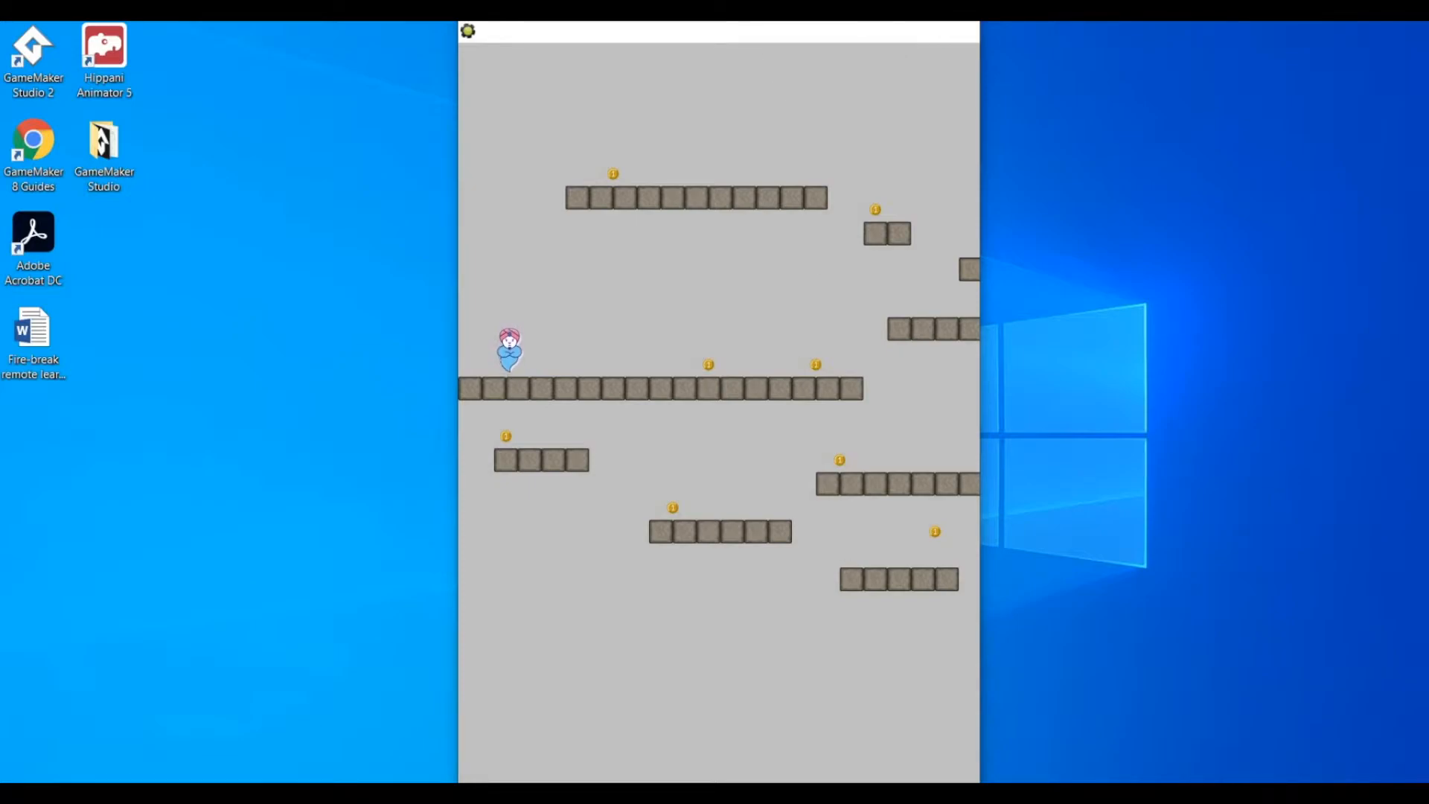
left_click(957, 31)
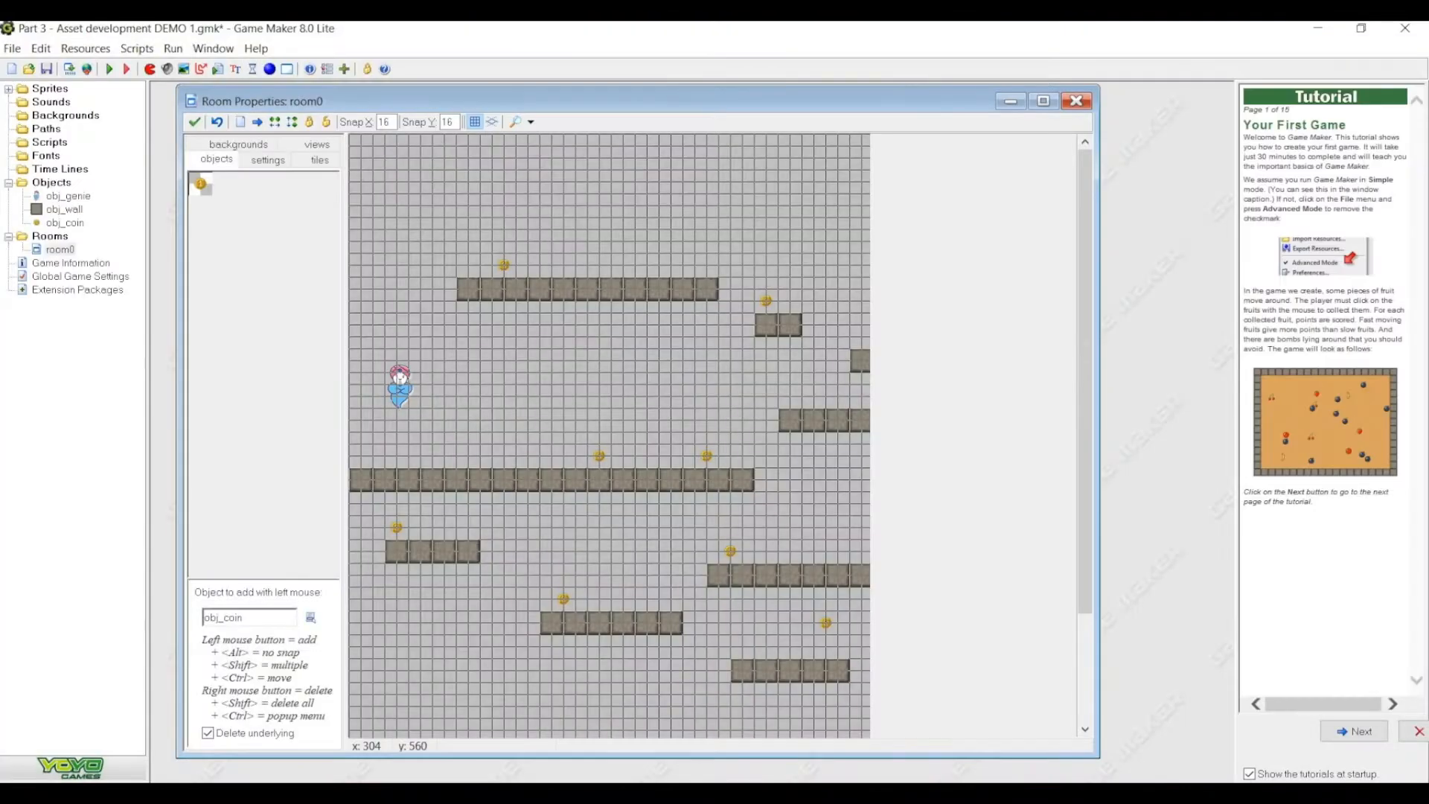
left_click(321, 159)
left_click(319, 148)
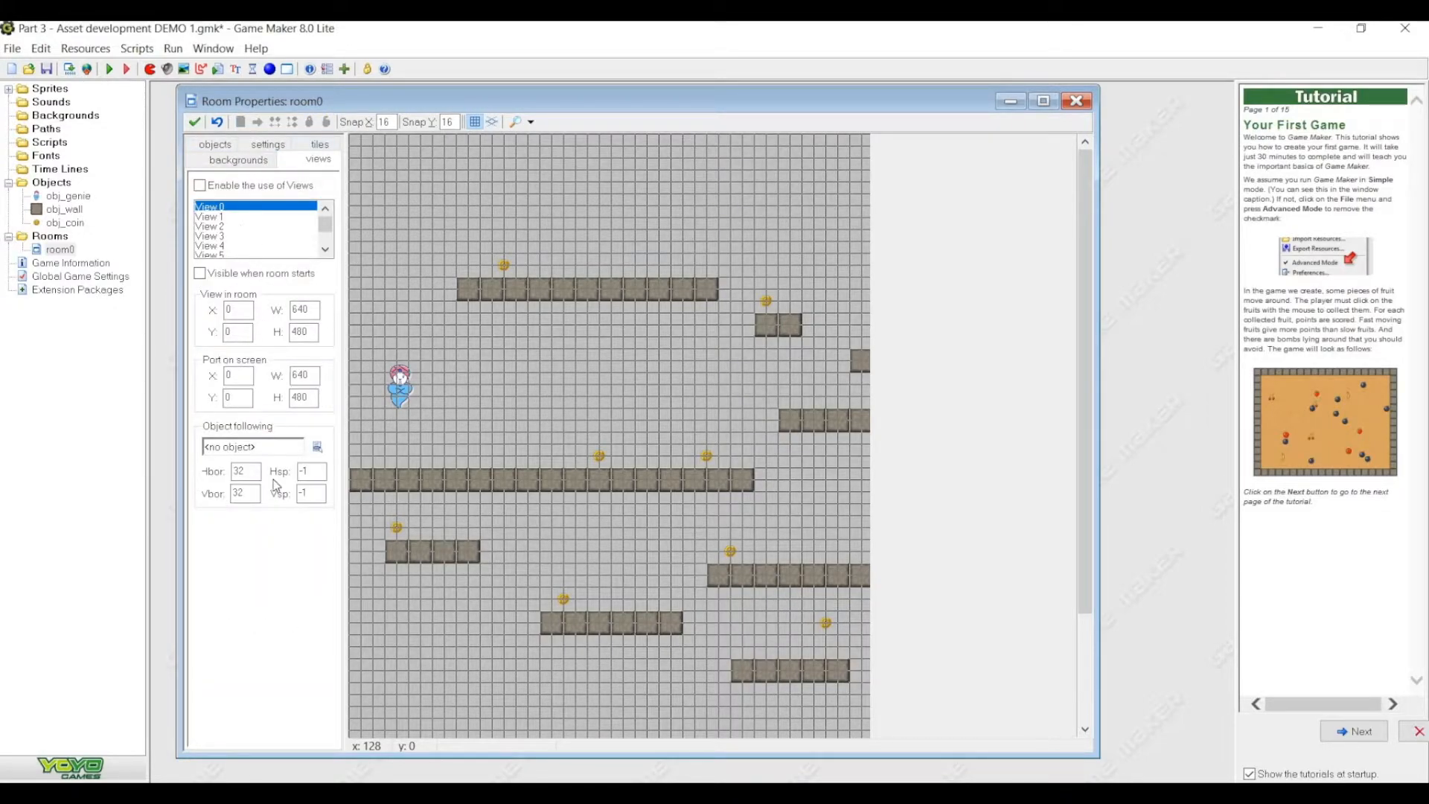
left_click(246, 158)
left_click(259, 146)
left_click(251, 147)
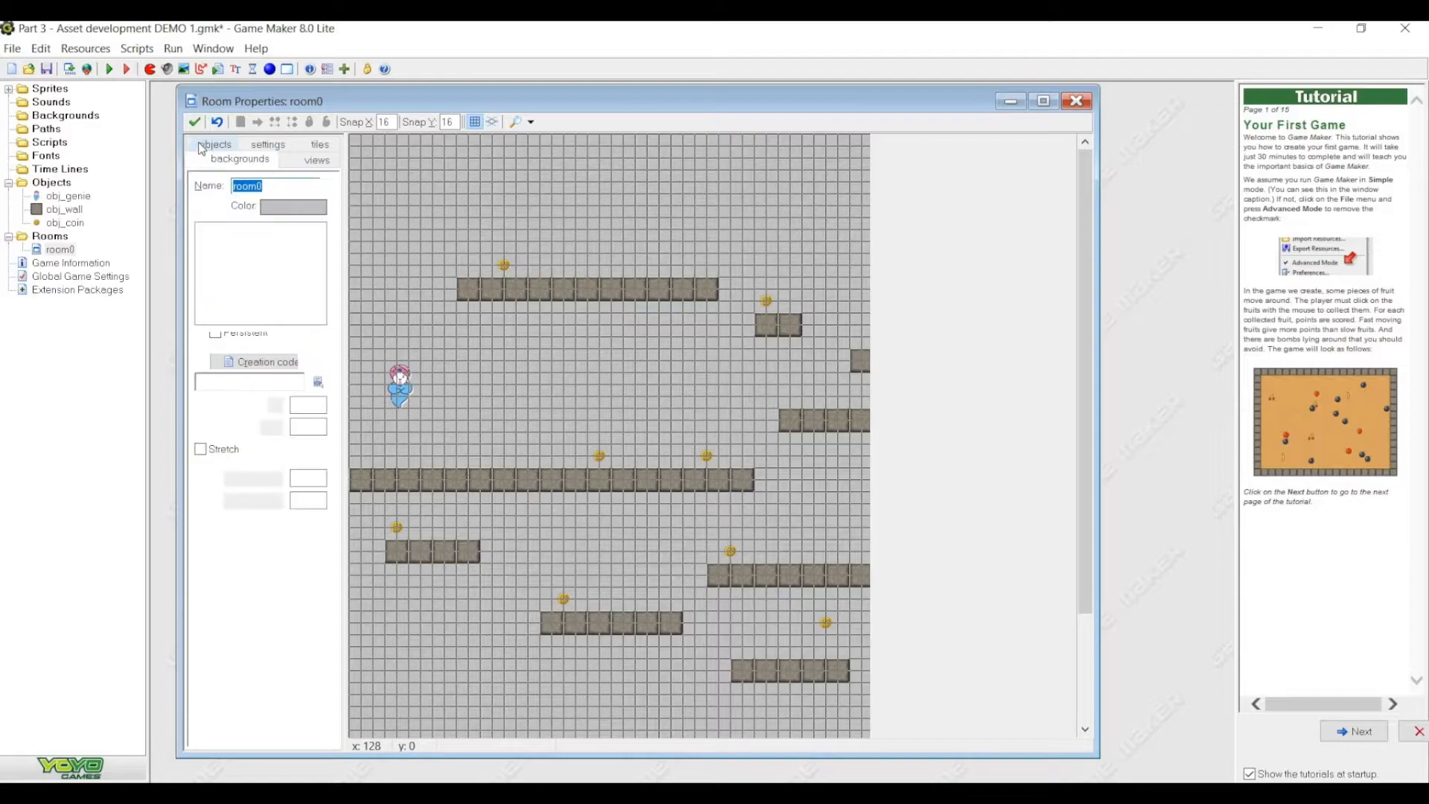
- Set room0's height to 1300
left_click(268, 144)
double_click(276, 271)
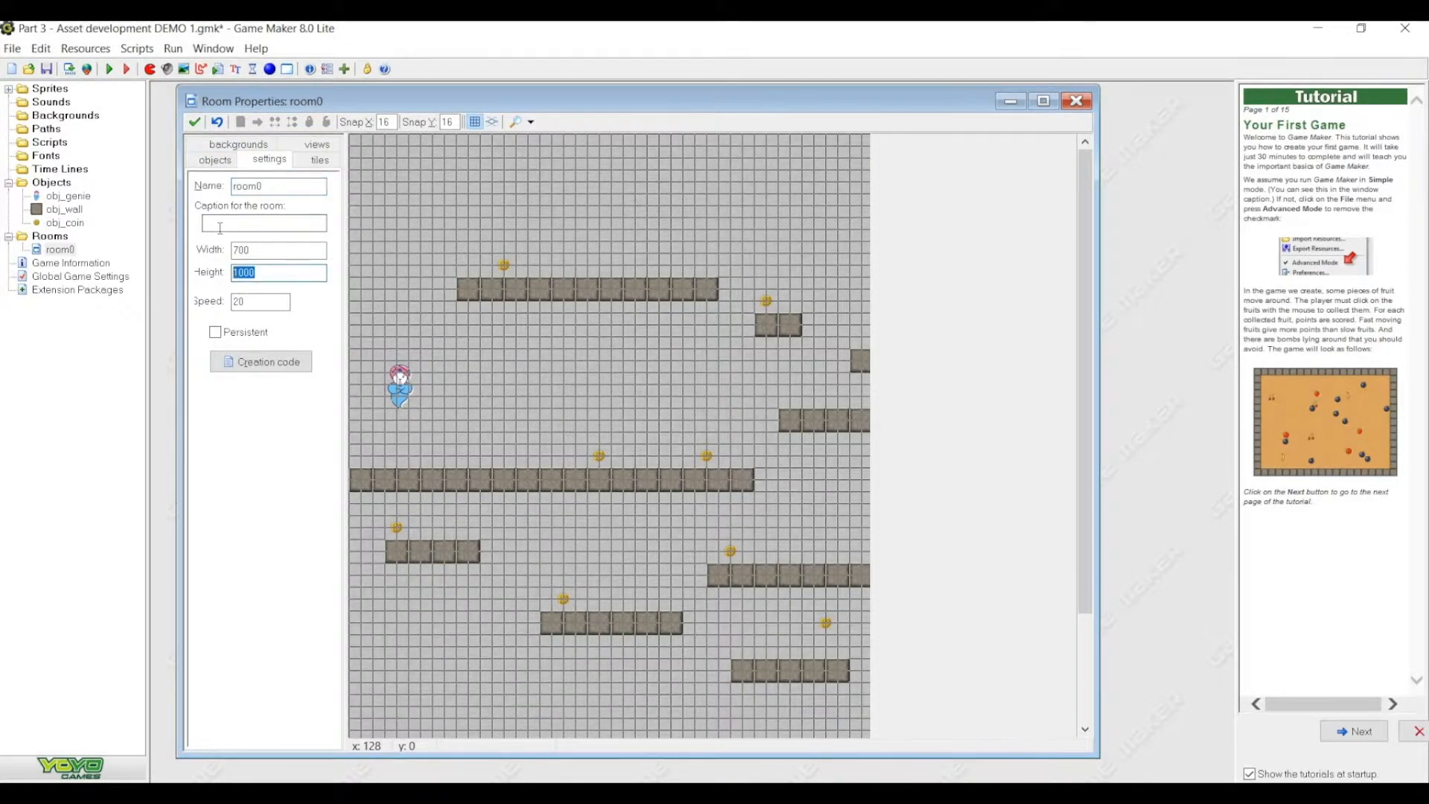
type("1300")
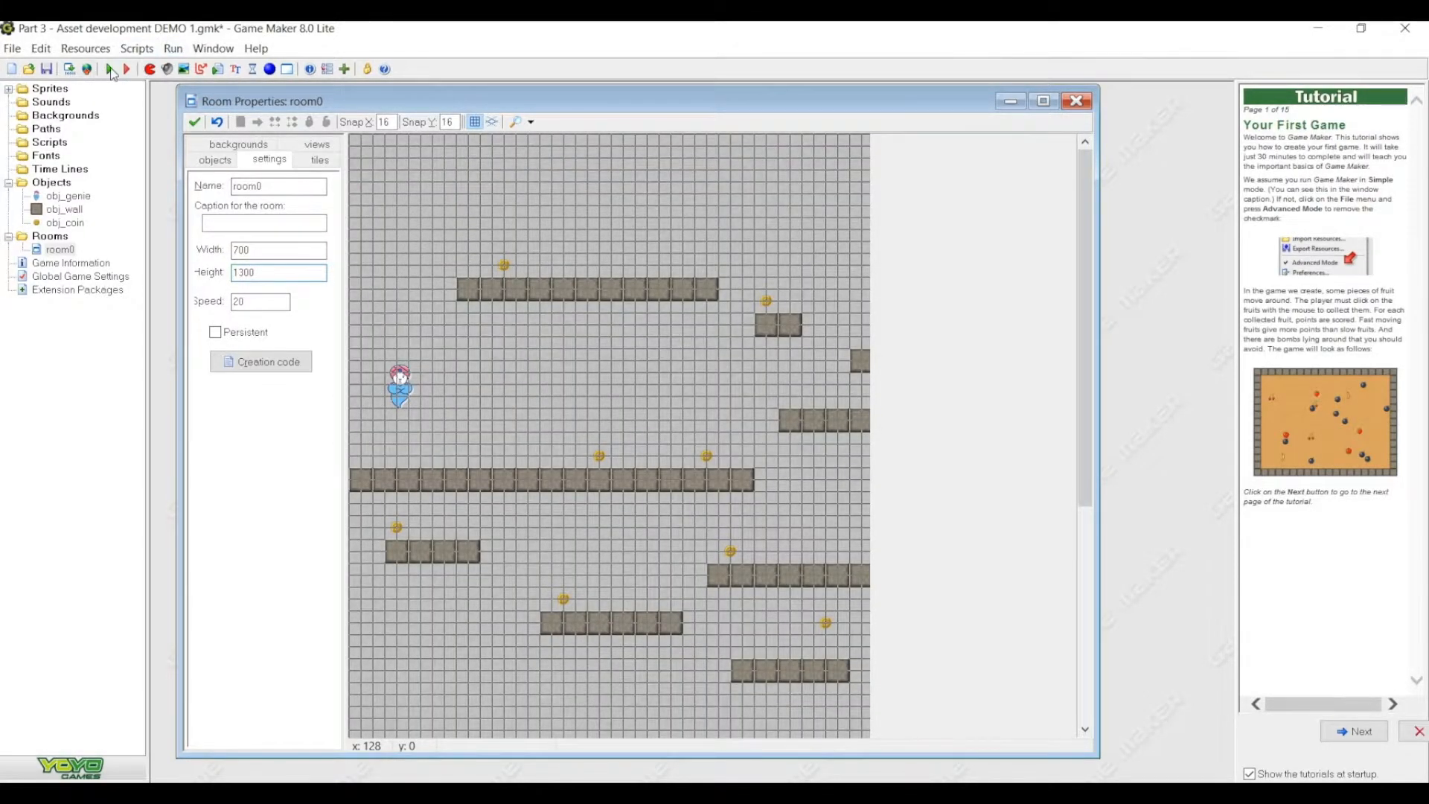
- Run the game to check the room at its new height, and close the game
left_click(110, 70)
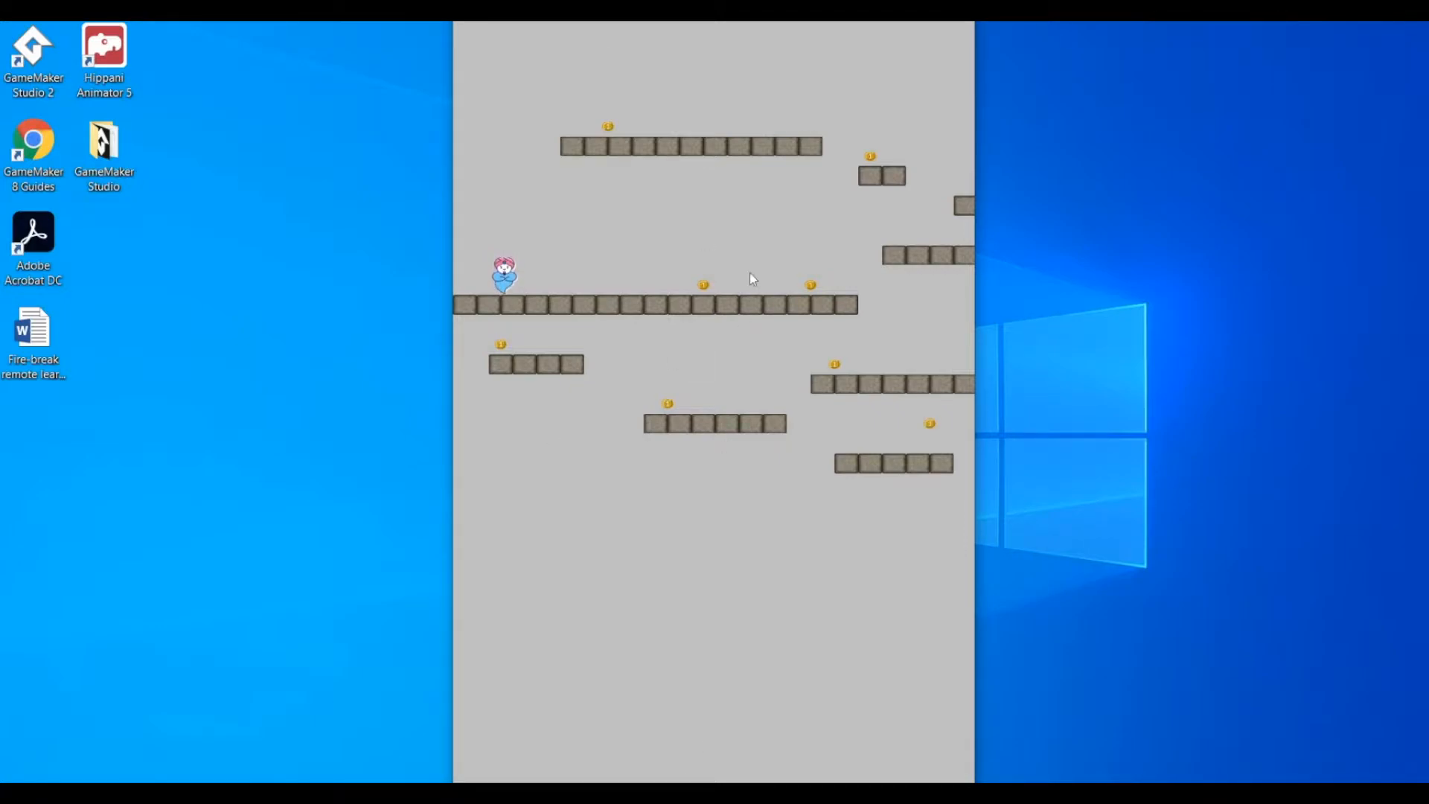
key("Escape")
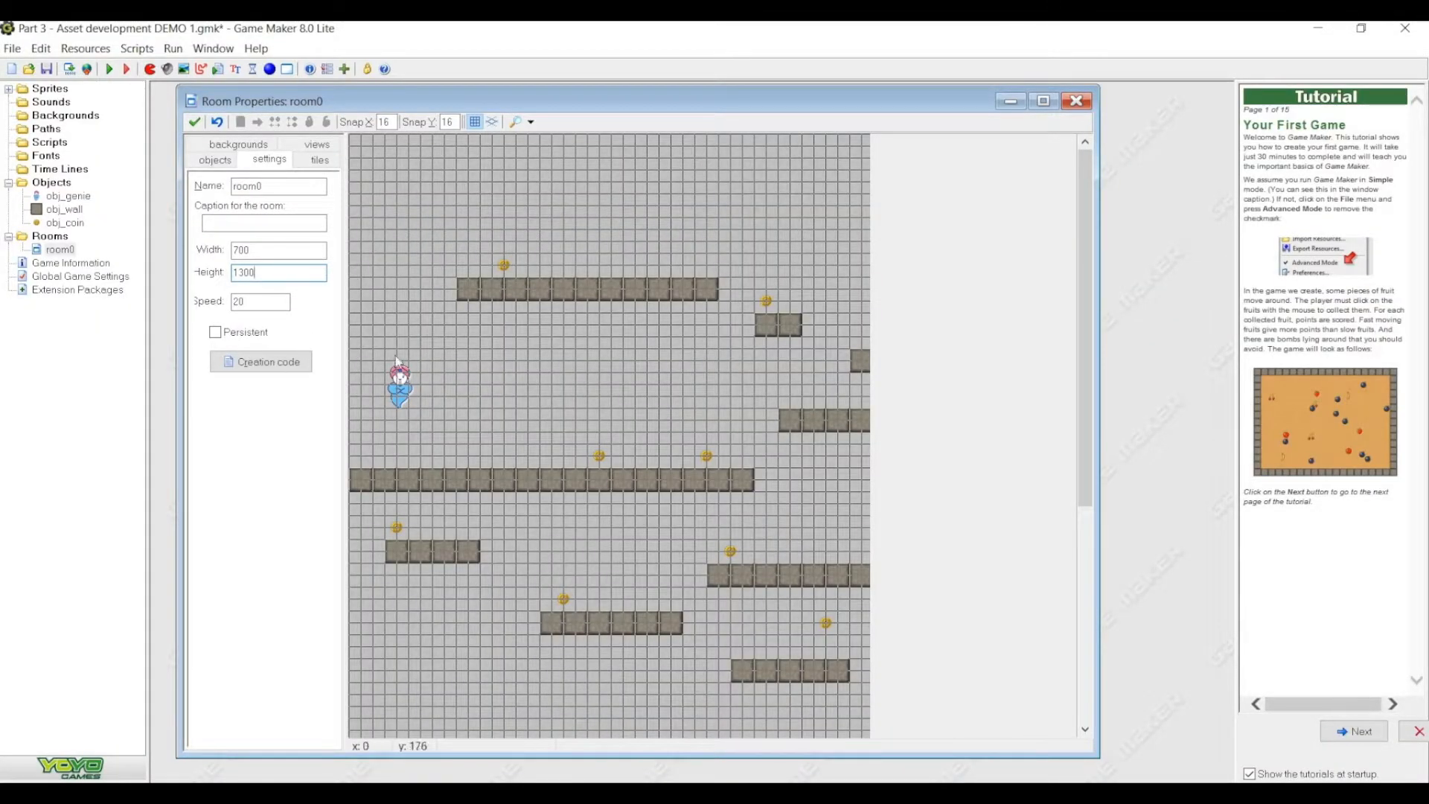
- Enable views in room0, make View 0 visible when the room starts, and have it follow obj_genie
left_click(318, 147)
left_click(205, 186)
left_click(222, 274)
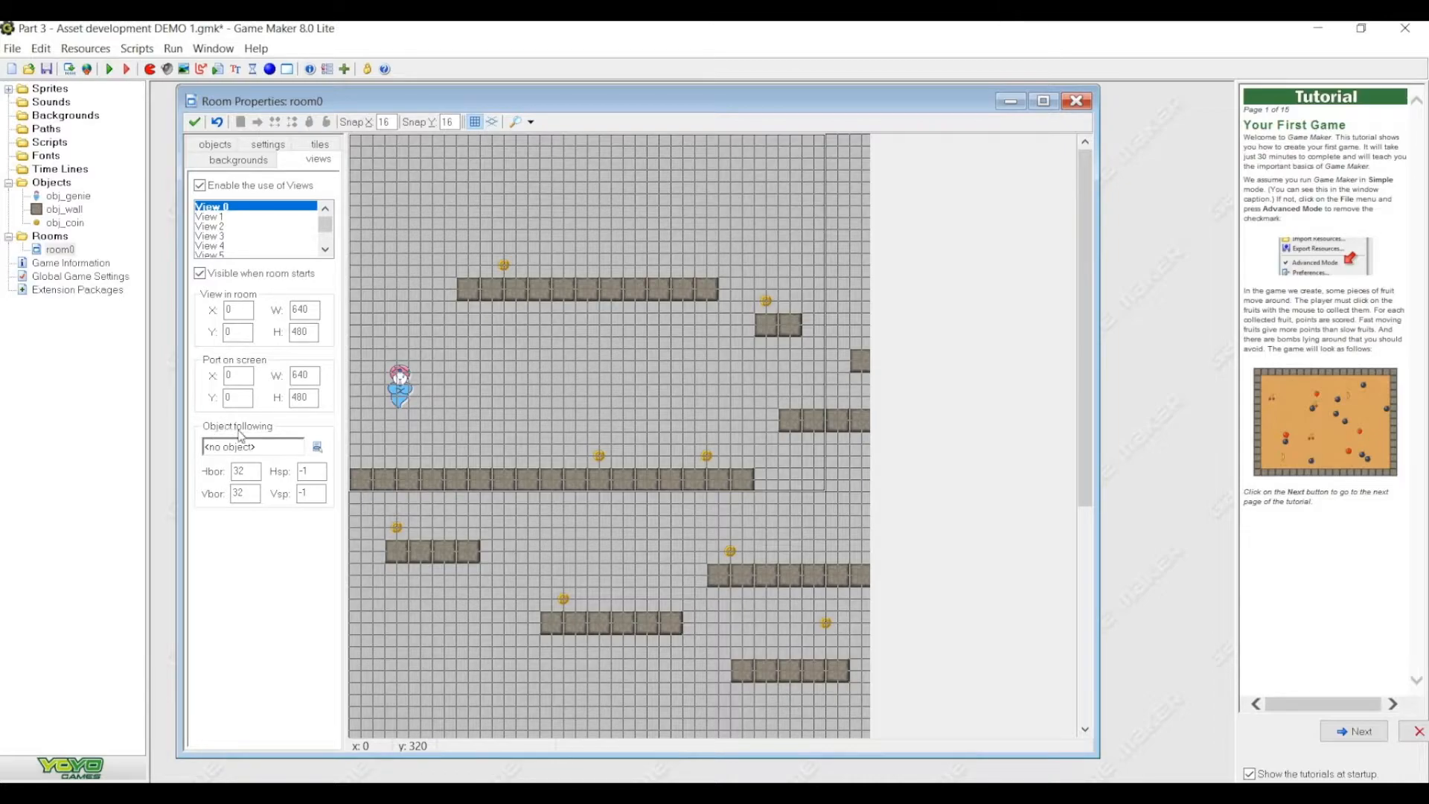
left_click(317, 447)
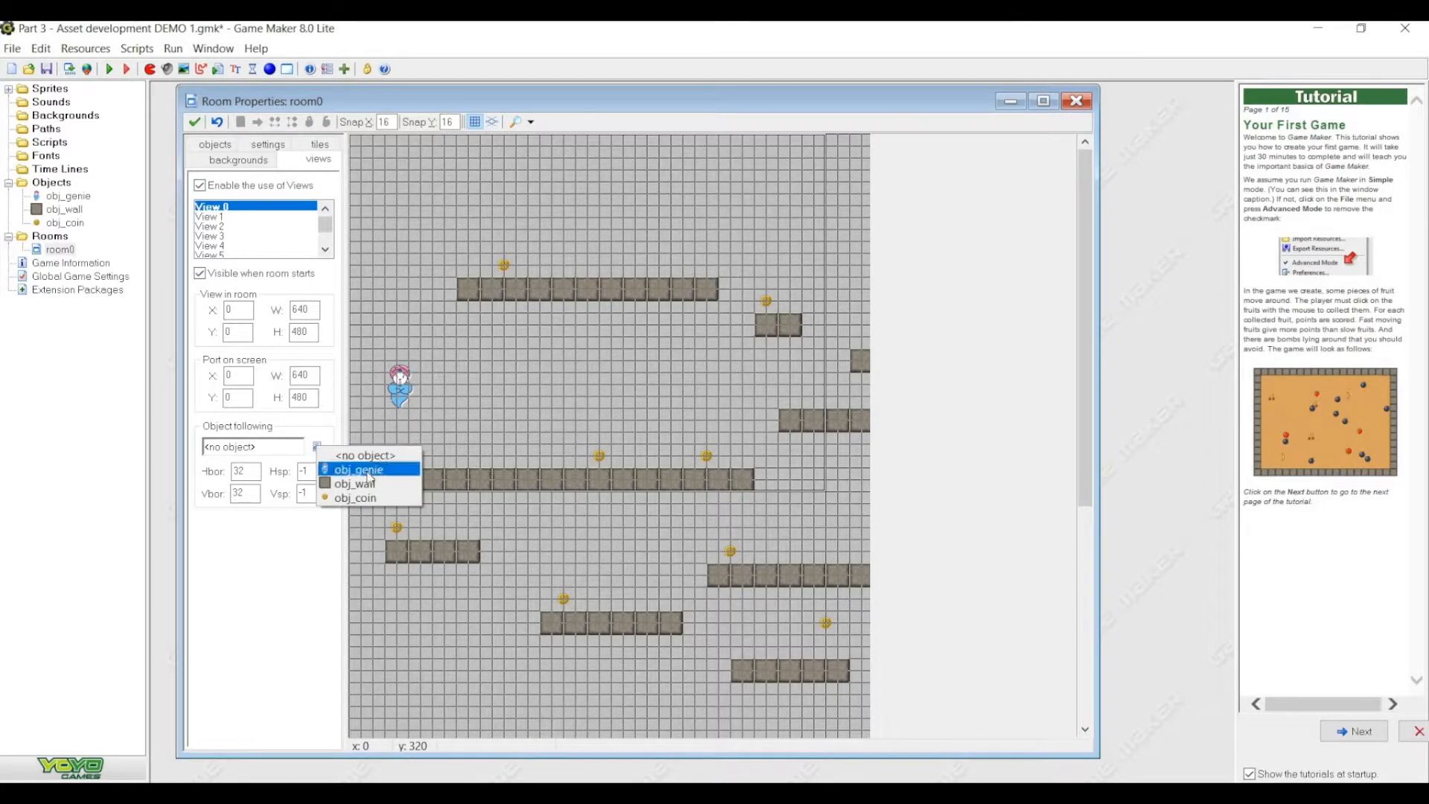
left_click(369, 471)
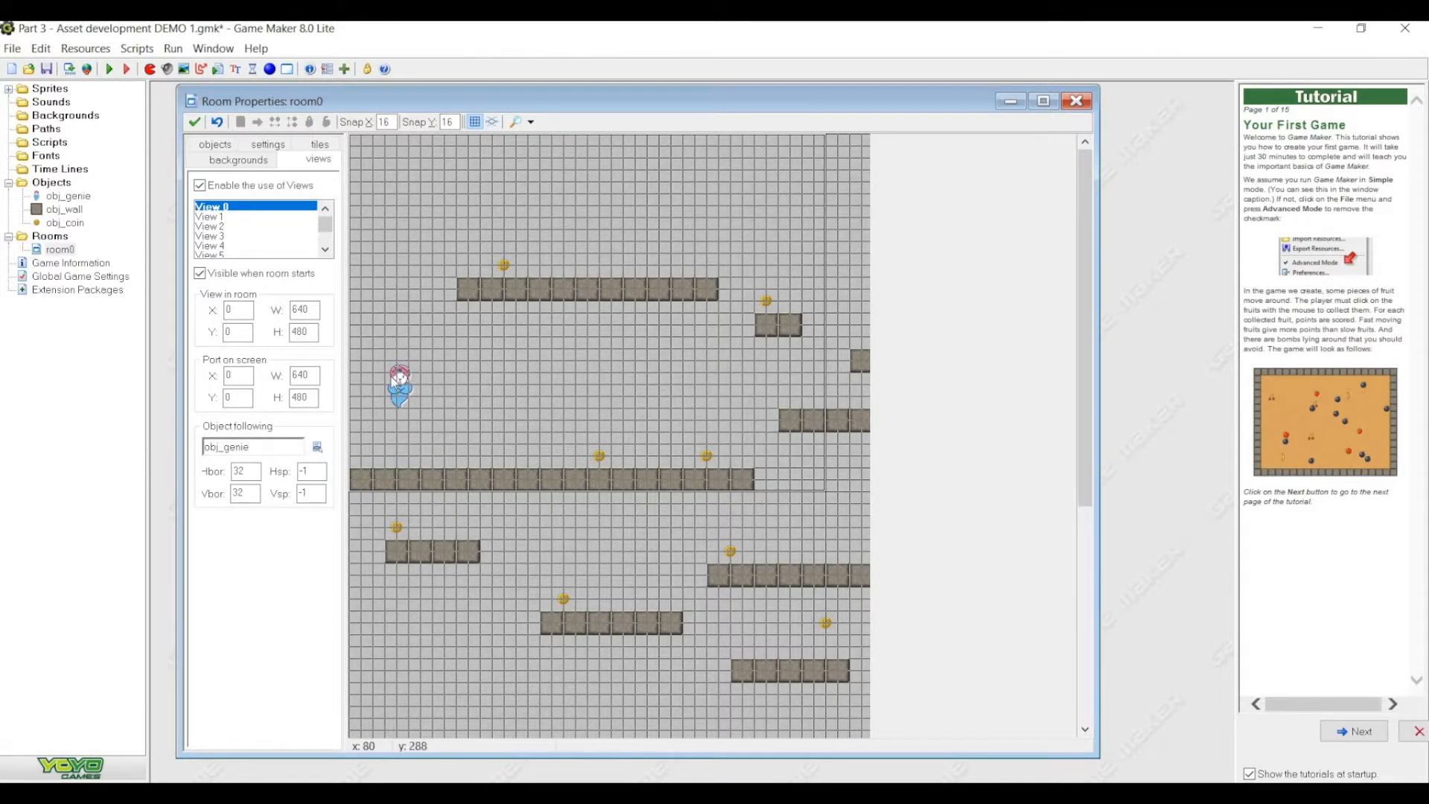
- Set View 0's horizontal and vertical following borders (Hbor and Vbor) to 200
left_click_drag(249, 470, 201, 493)
double_click(237, 472)
type("2")
key("Tab")
- Run the game and move the genie along the floor through both coins to test the following view
left_click(111, 70)
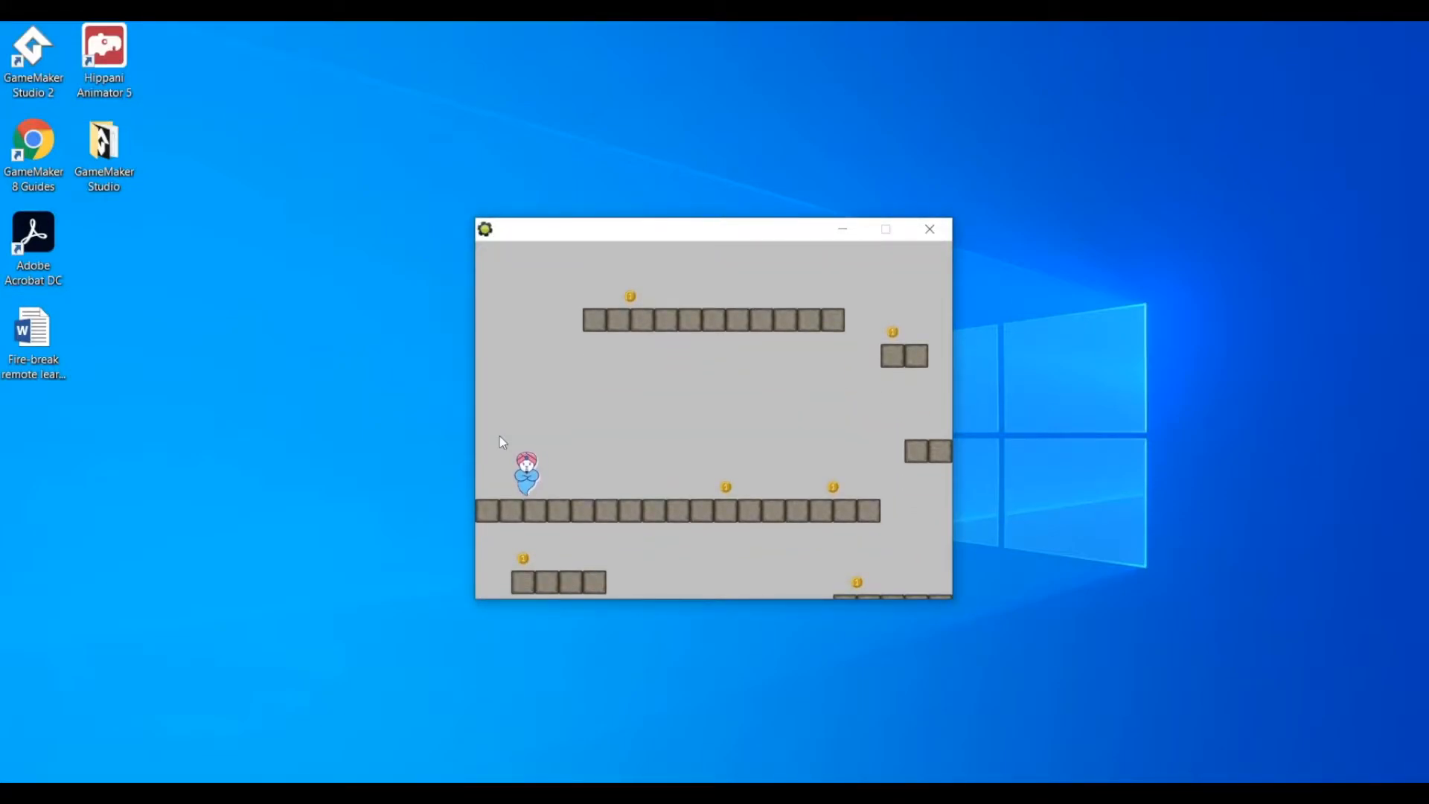
key("Right")
key("Right")
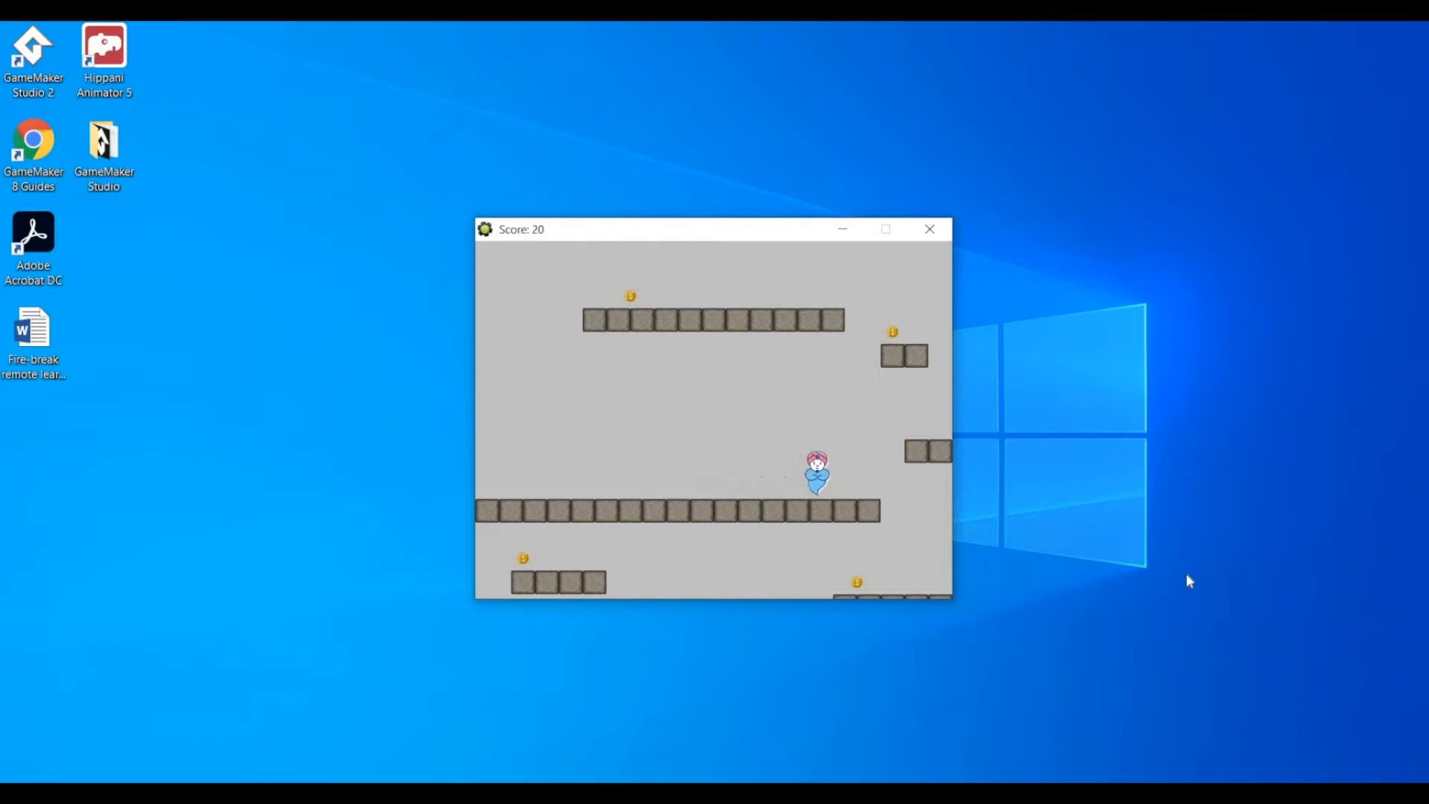
key("Right")
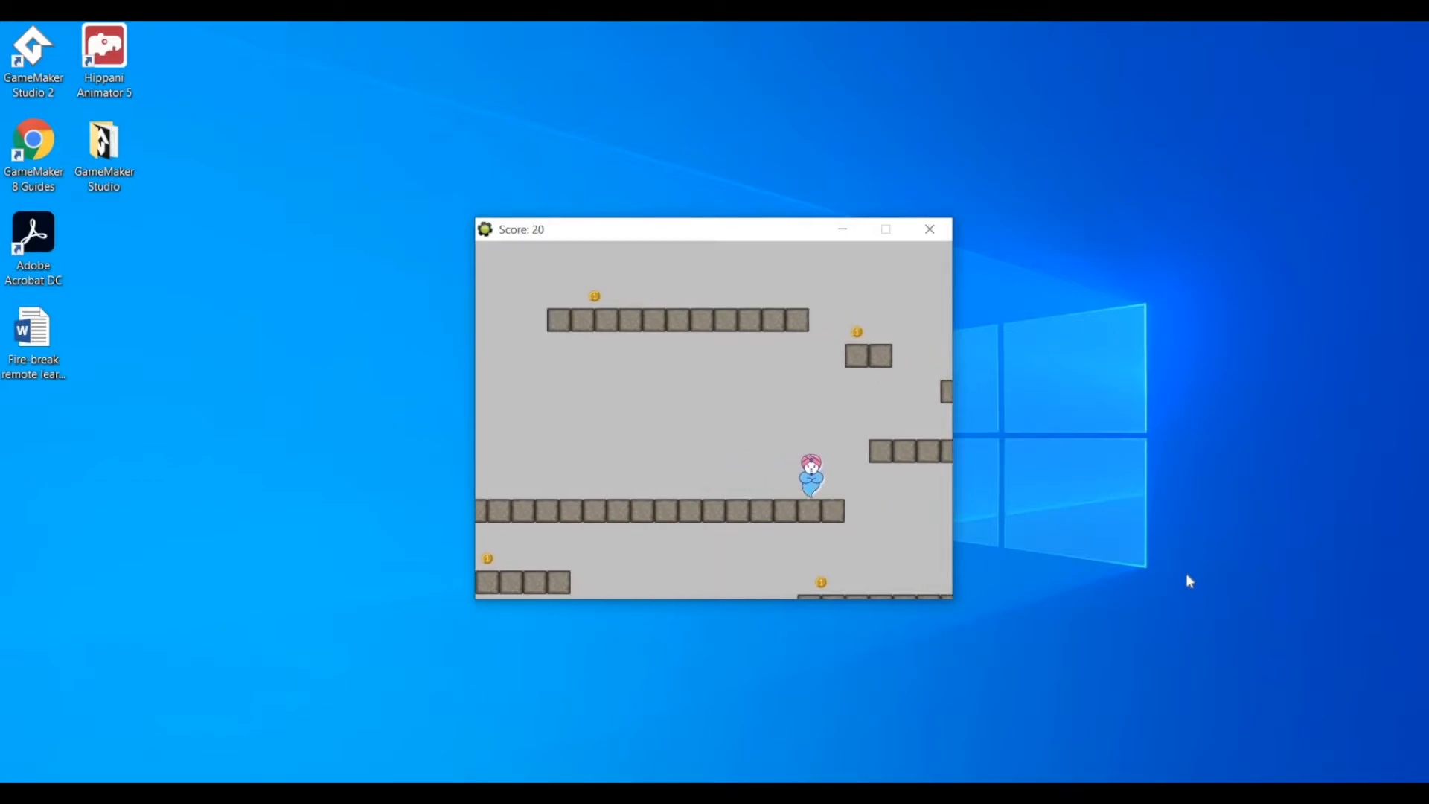
key("Right")
key("Left")
key("Right")
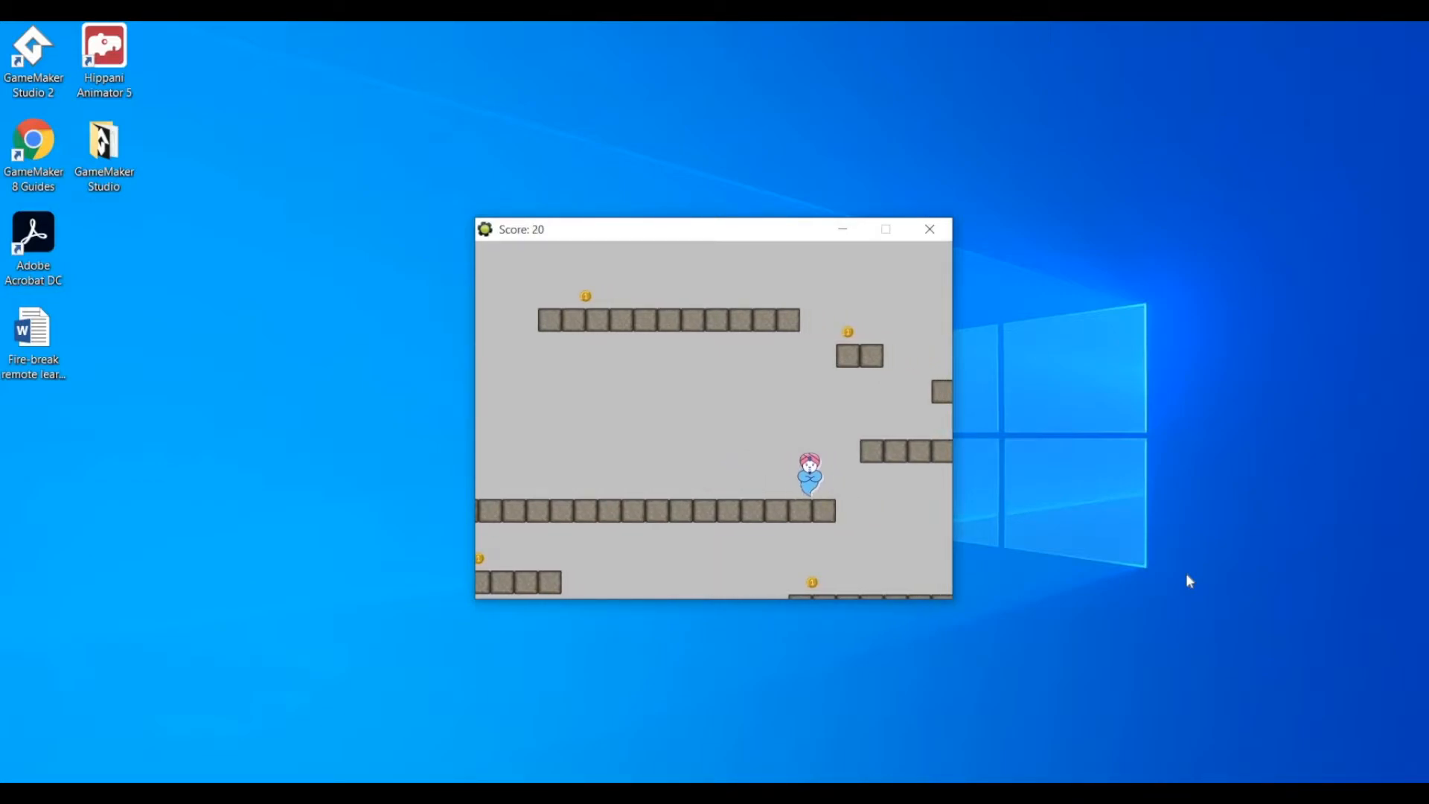
- Try to make the genie jump from the floor's right end onto the lowest platform above it
key("Up")
key("Right")
key("Right")
key("Up")
key("Left")
key("Right")
key("Up")
key("Right")
key("Left")
key("Up")
key("Right")
key("Left")
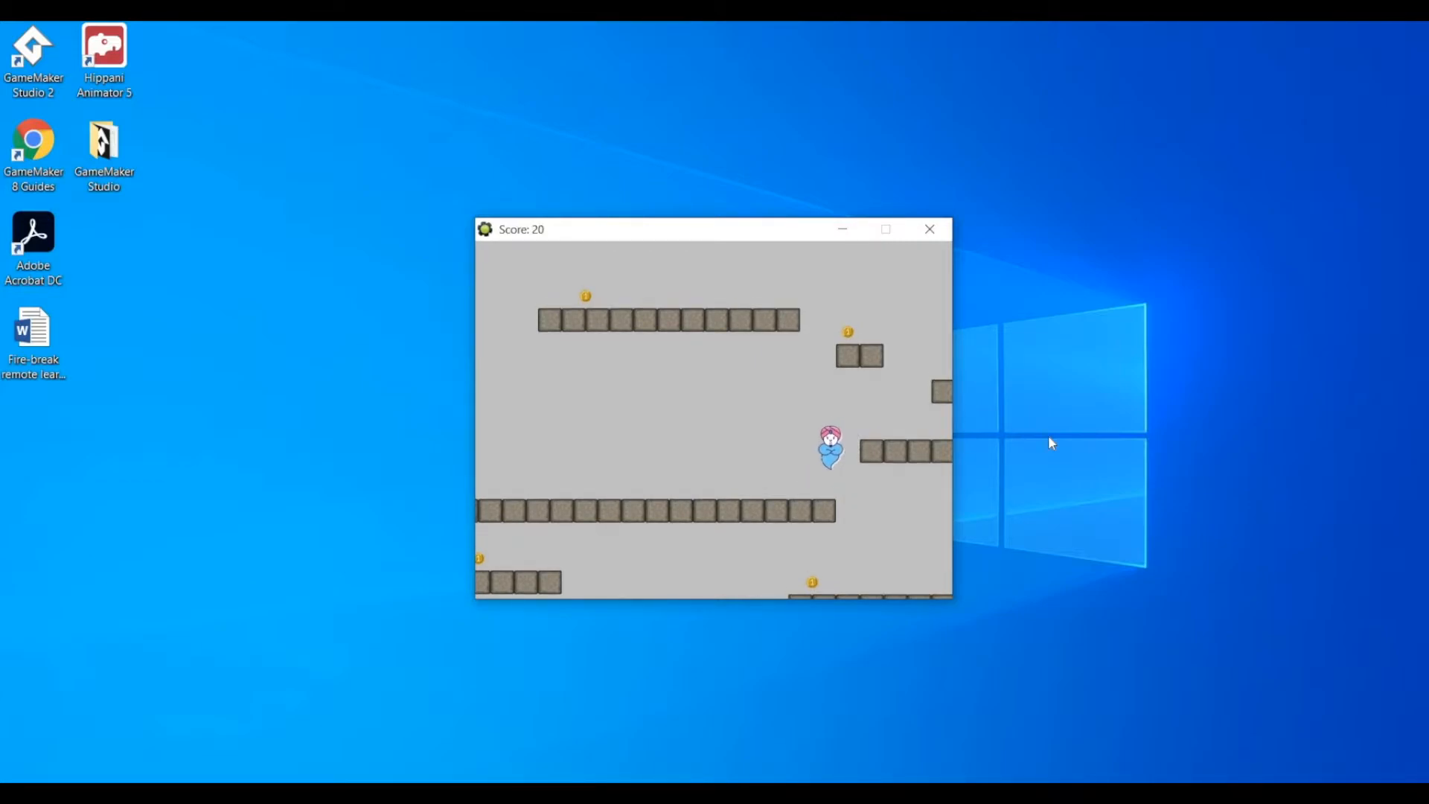
key("Right")
key("Up")
key("Left")
key("Up")
key("Right")
key("Left")
key("Up")
key("Right")
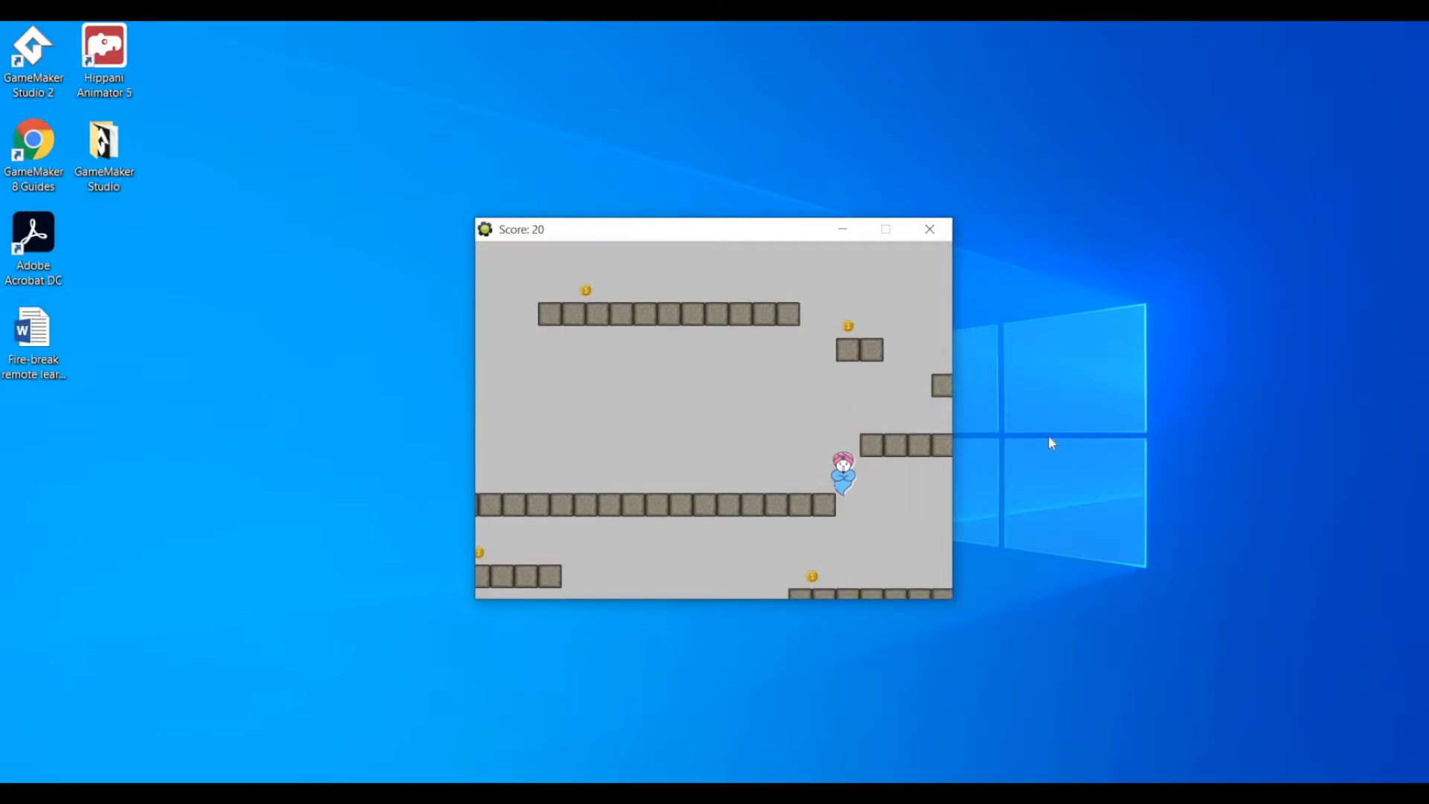
key("Up")
key("Left")
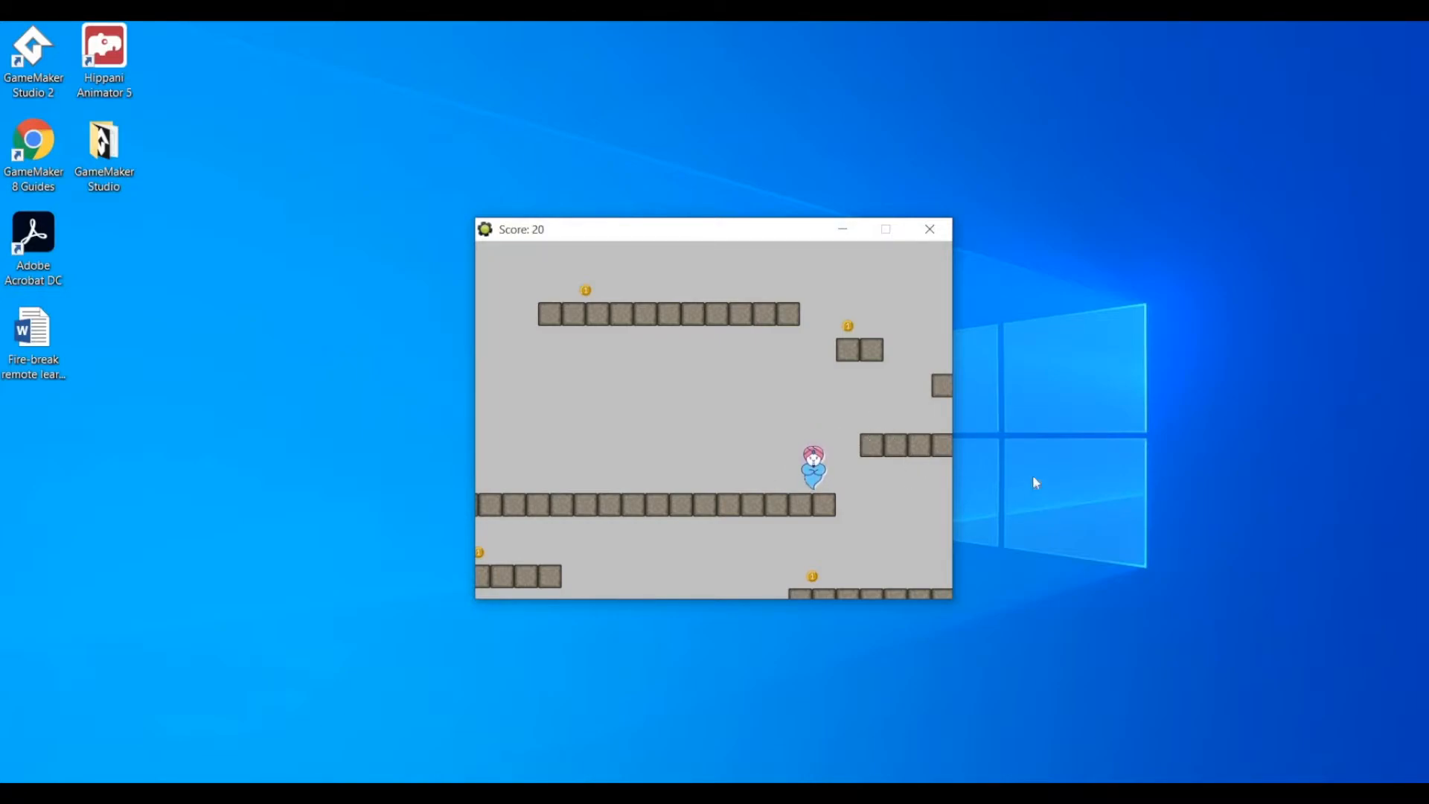
- Move the genie back and forth along the floor to test the view's sideways following, and close the game
key("Left")
key("Up")
key("Left")
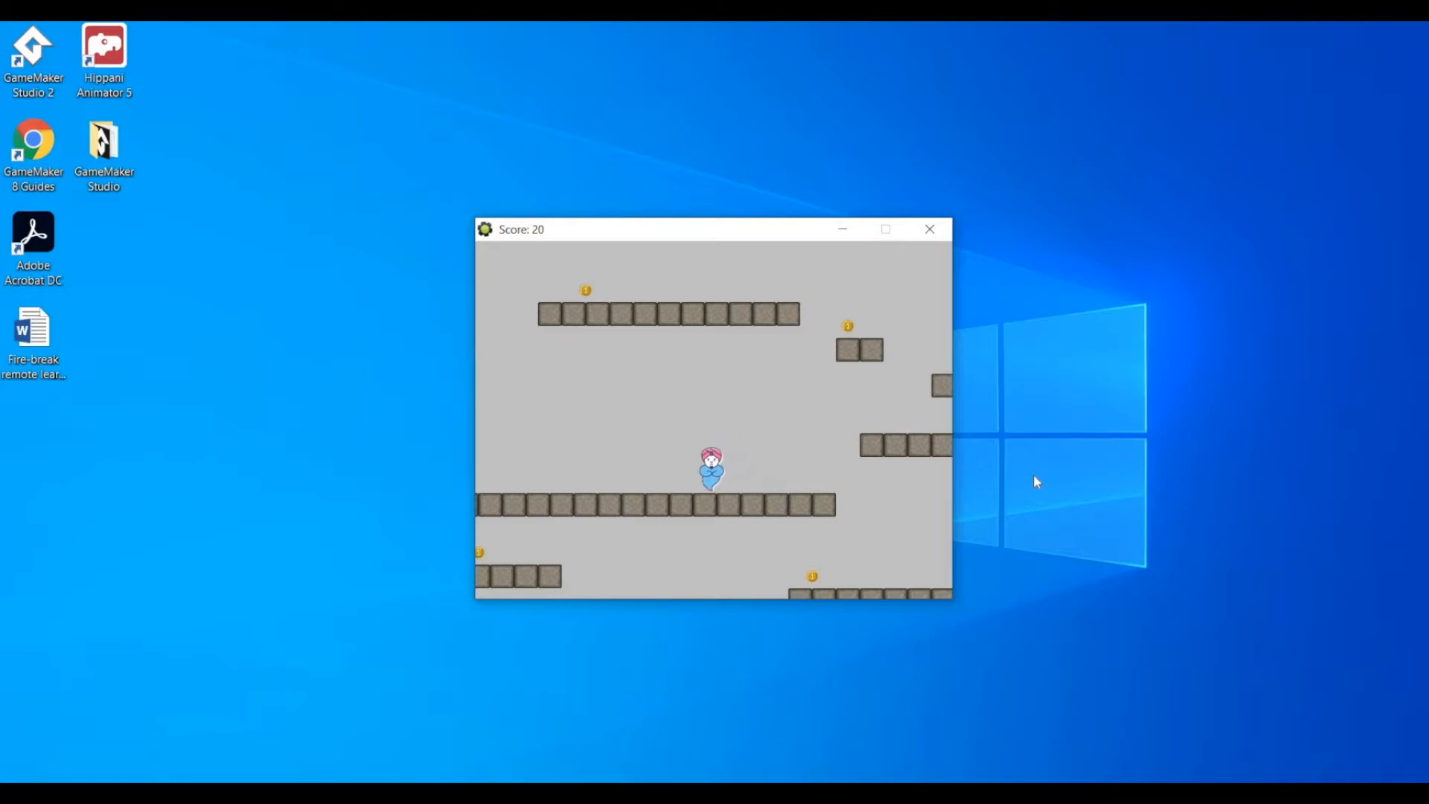
key("Right")
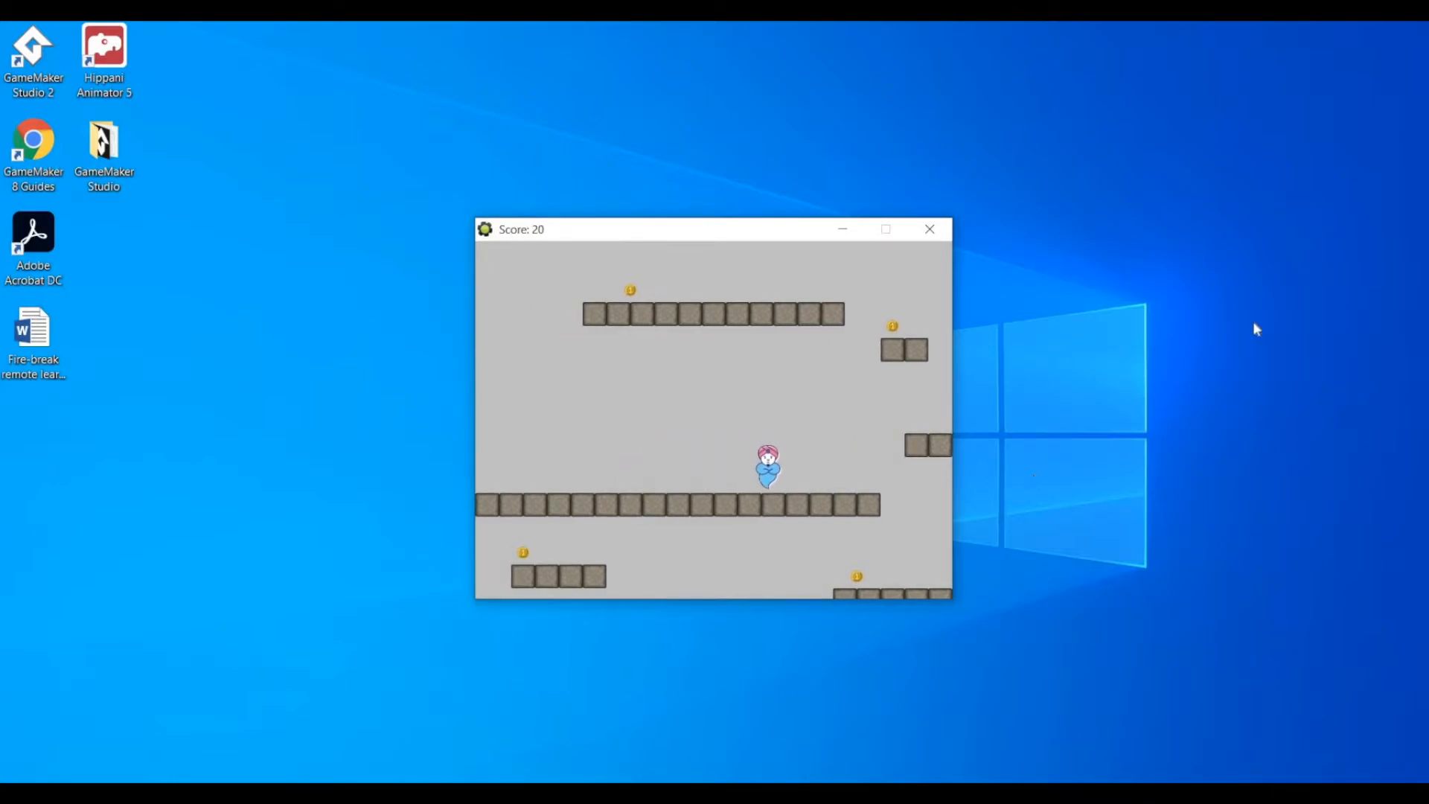
key("Escape")
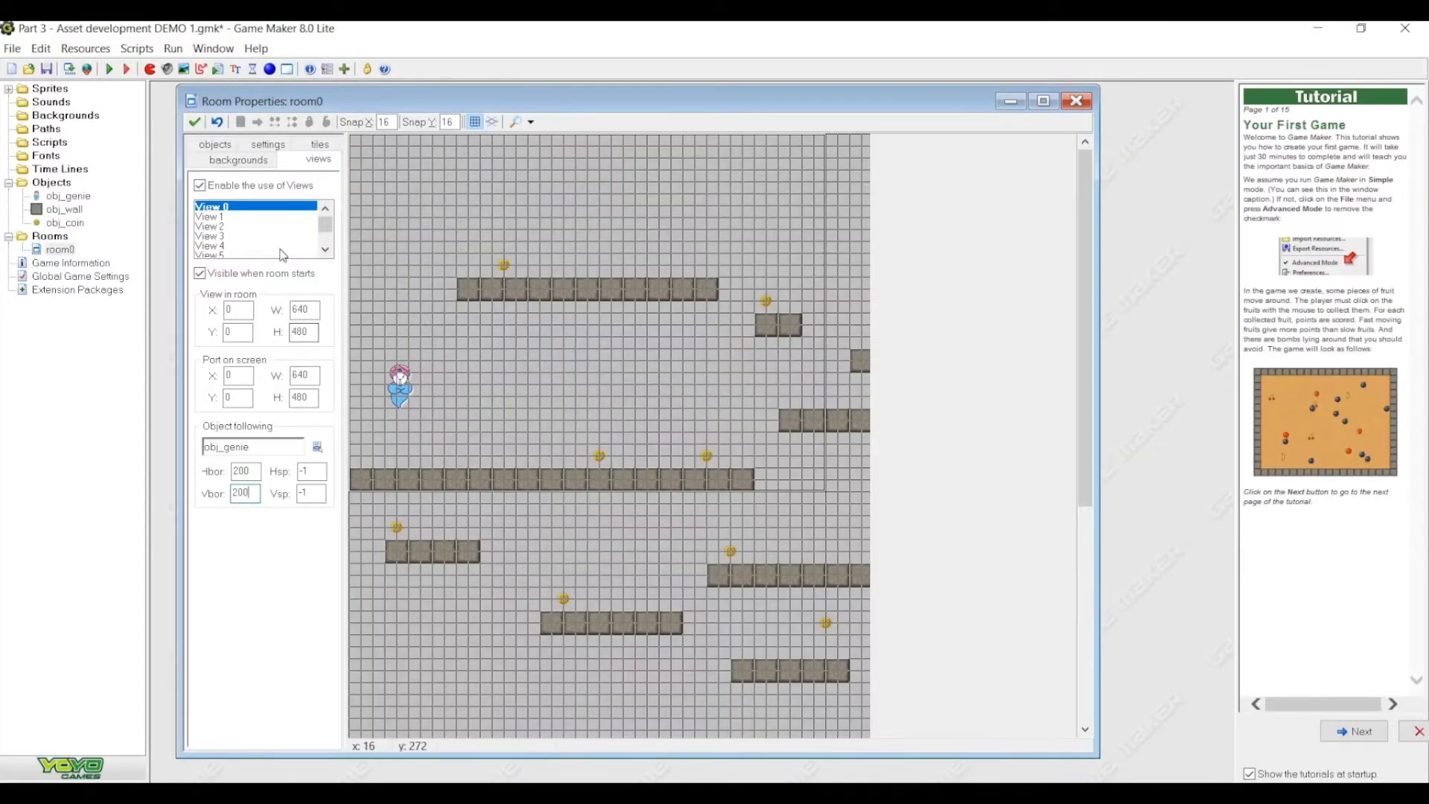
- Set the vertical speed in obj_genie's press Space event to -40
double_click(67, 197)
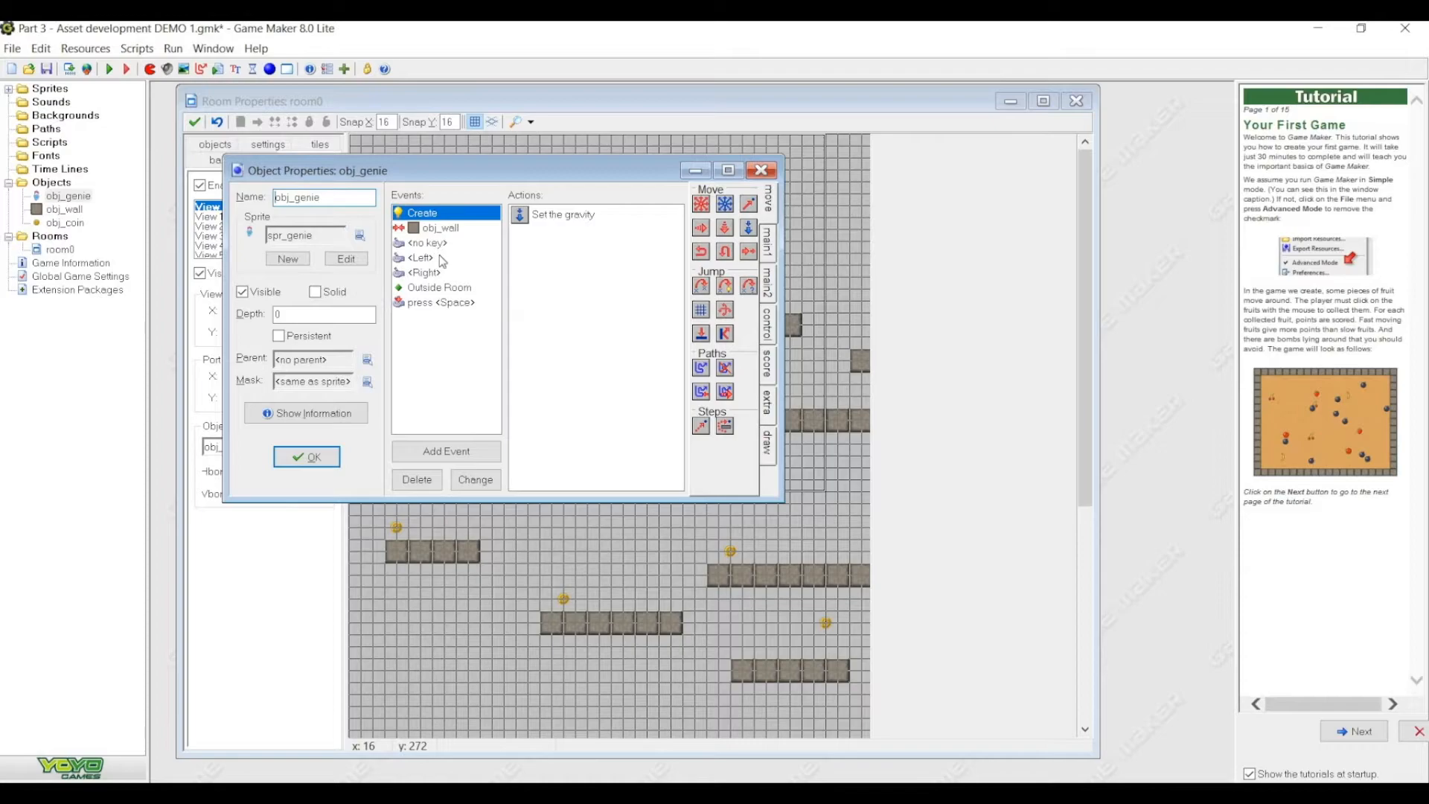
left_click(440, 303)
double_click(577, 236)
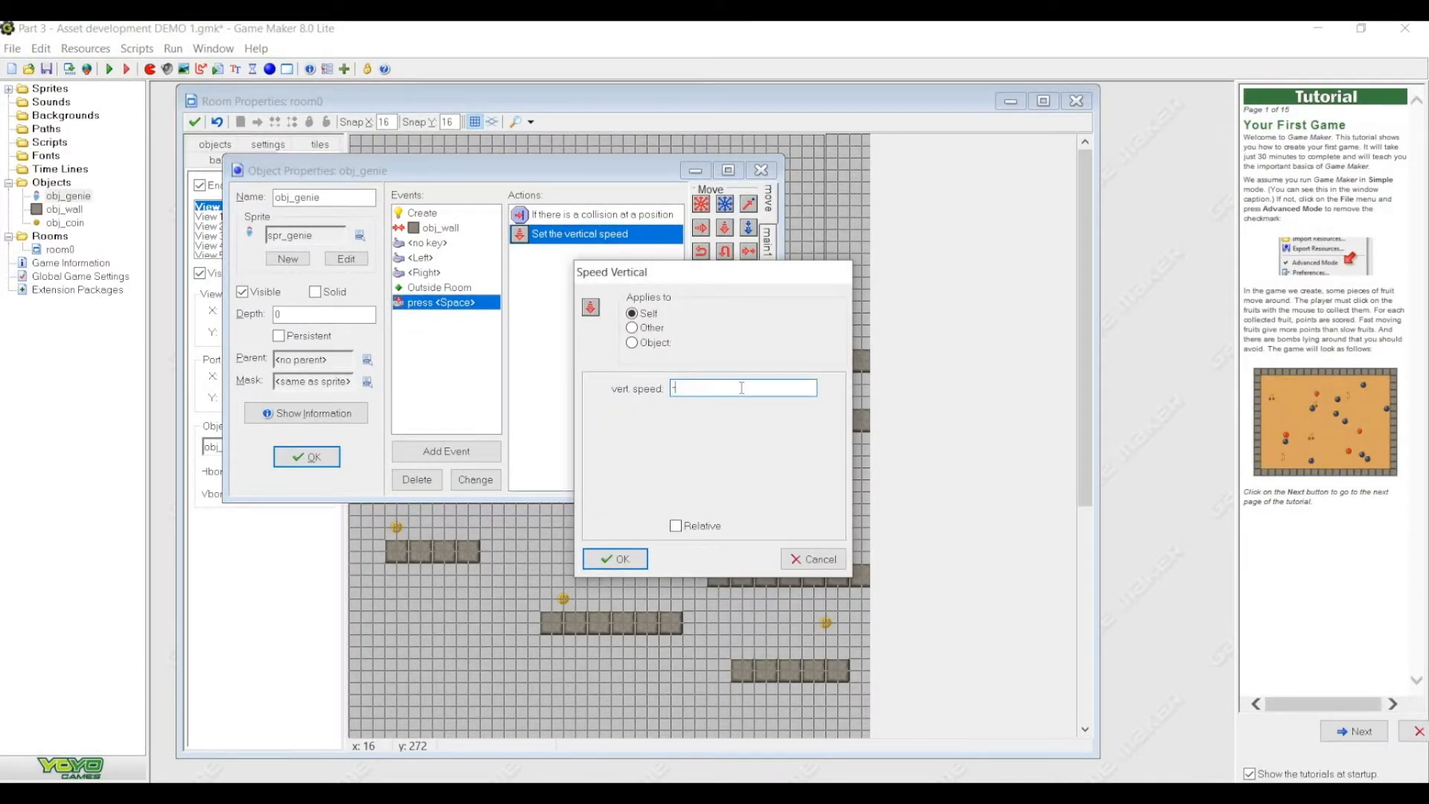
type("40")
left_click(615, 559)
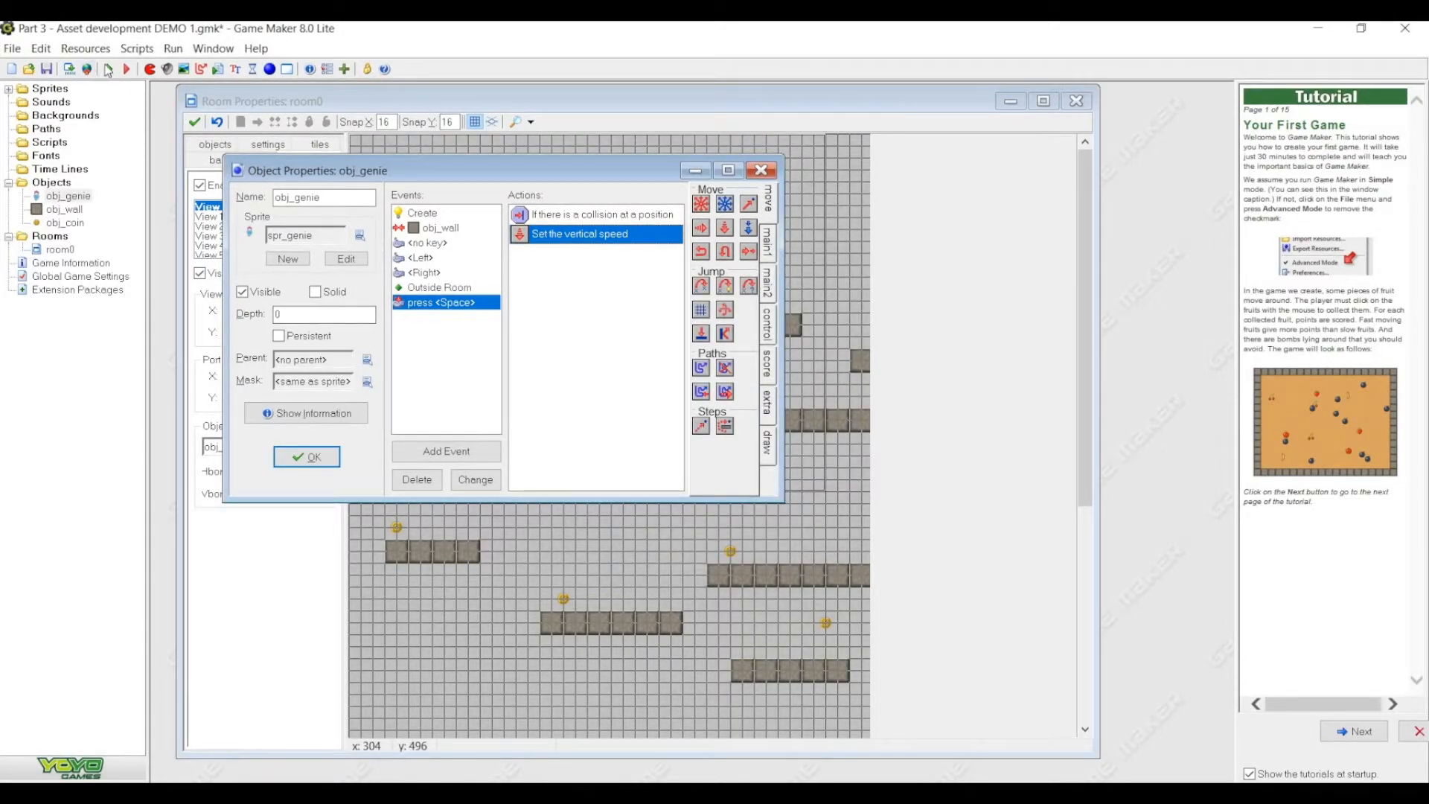
- Run the game and collect the two coins on the floor with the genie
left_click(109, 70)
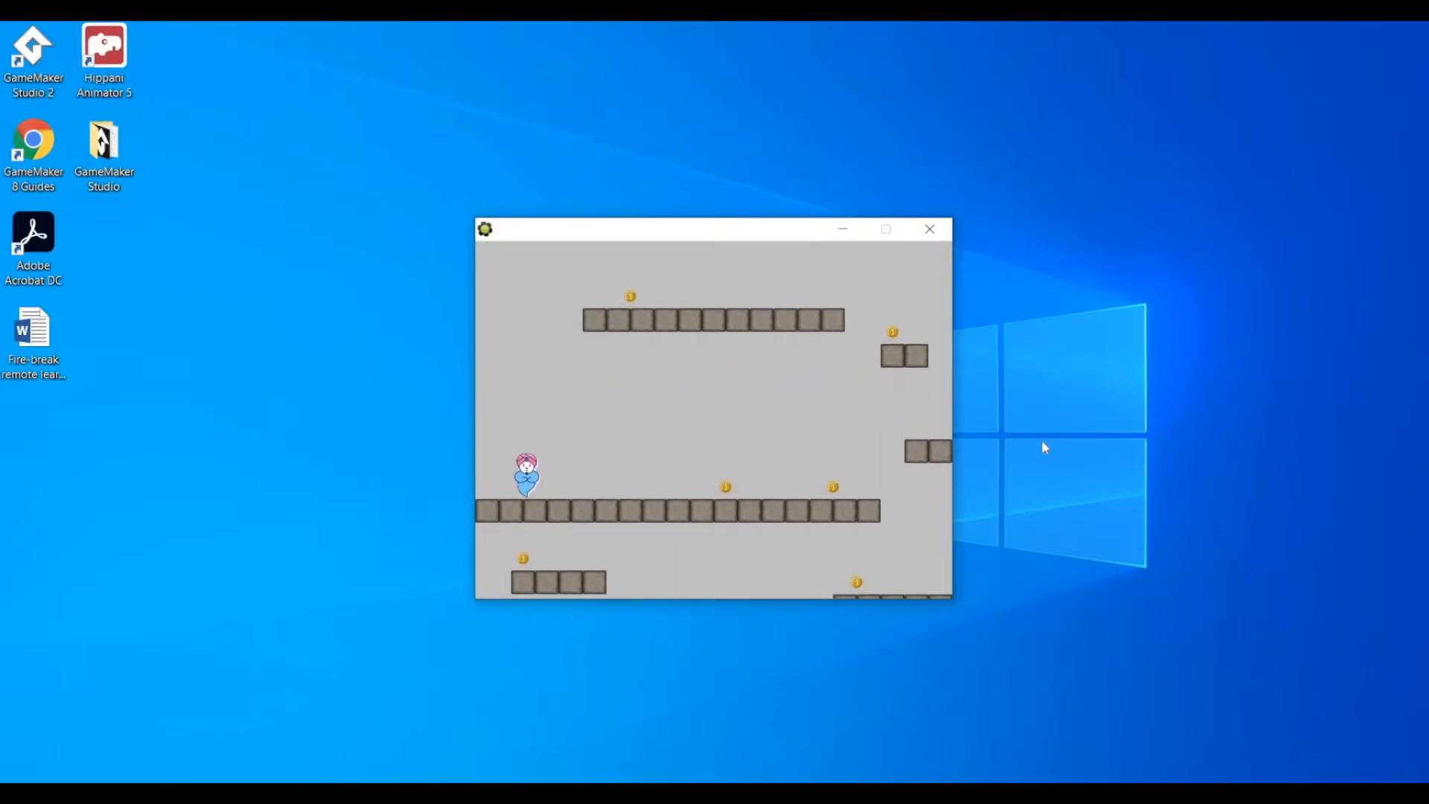
key("Right")
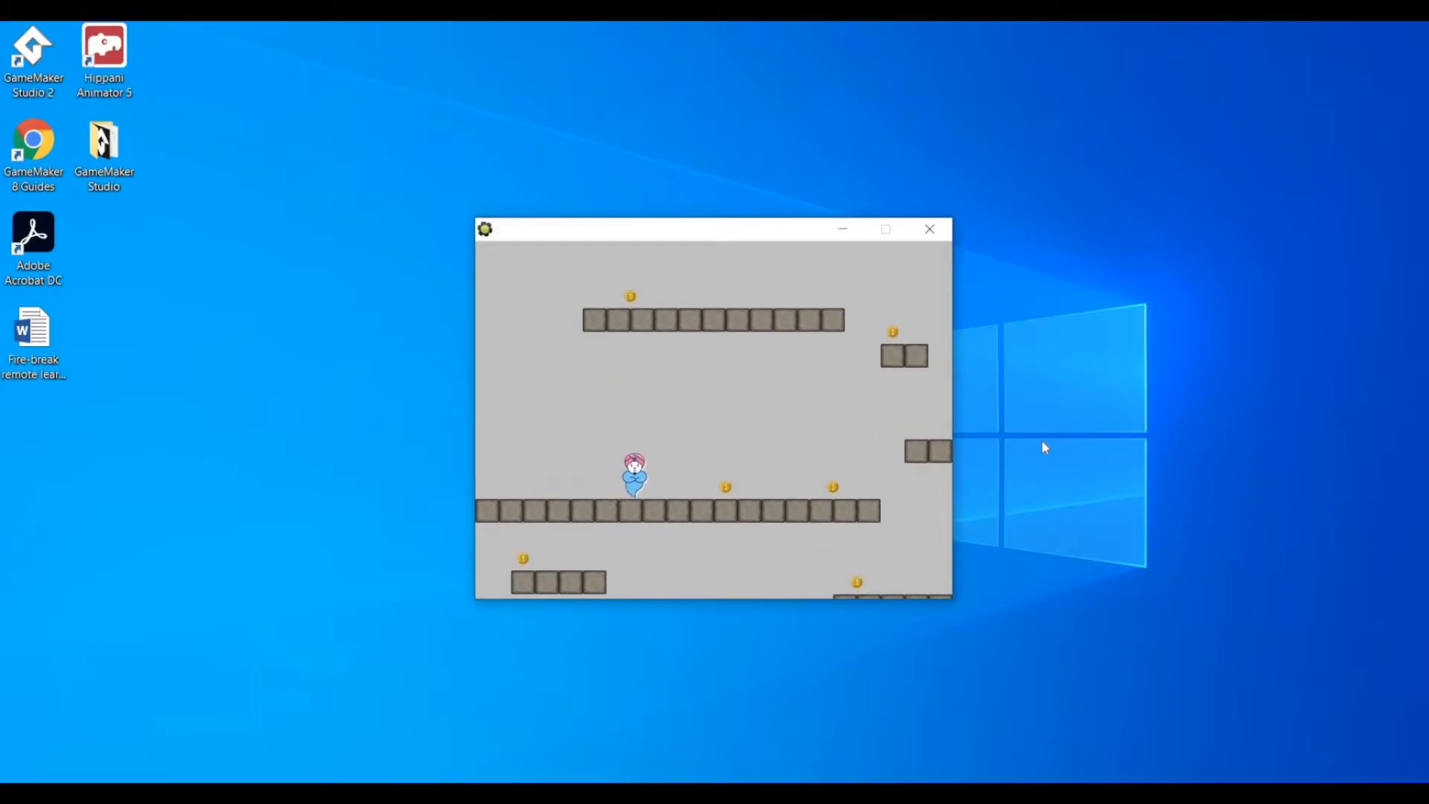
key("Right")
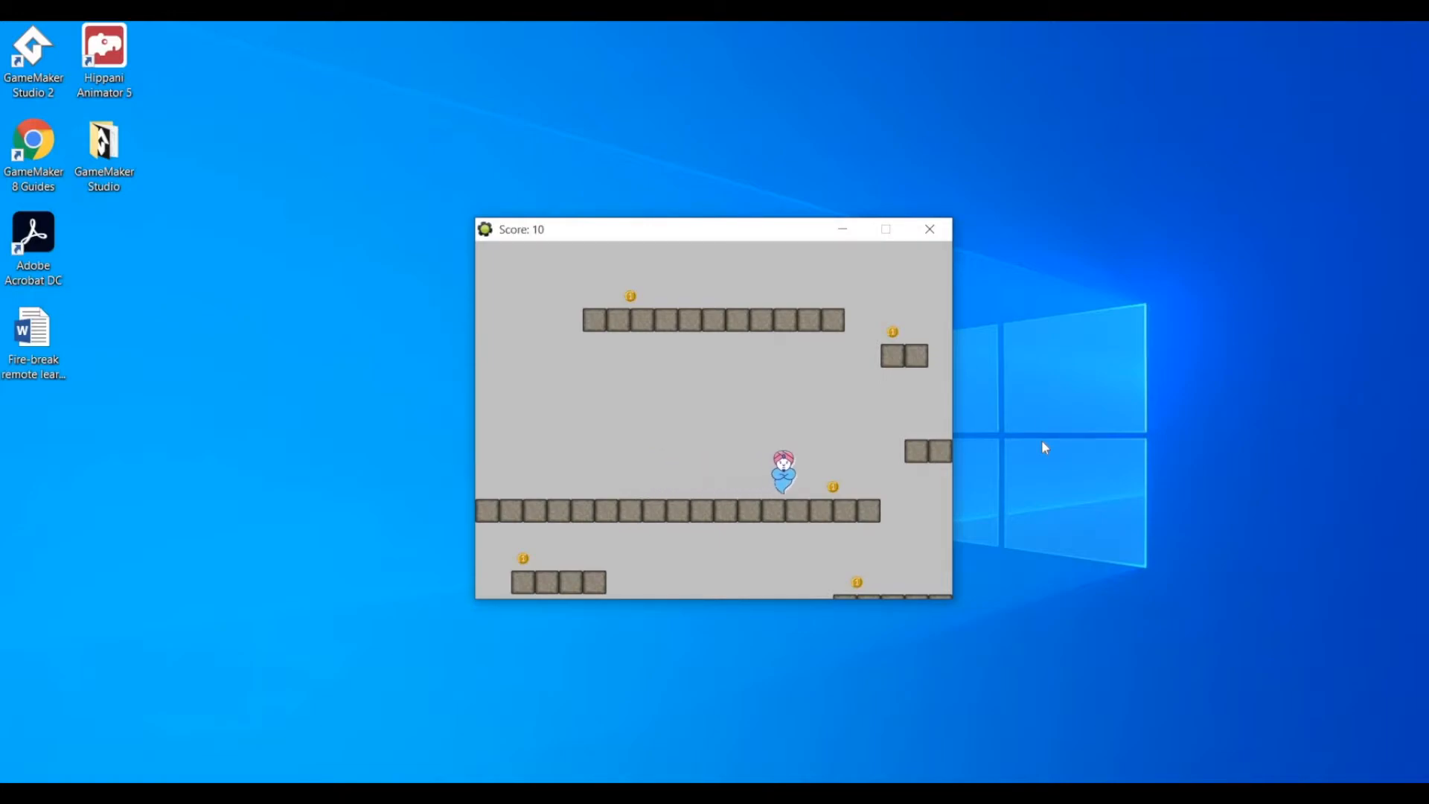
key("Right")
key("Up")
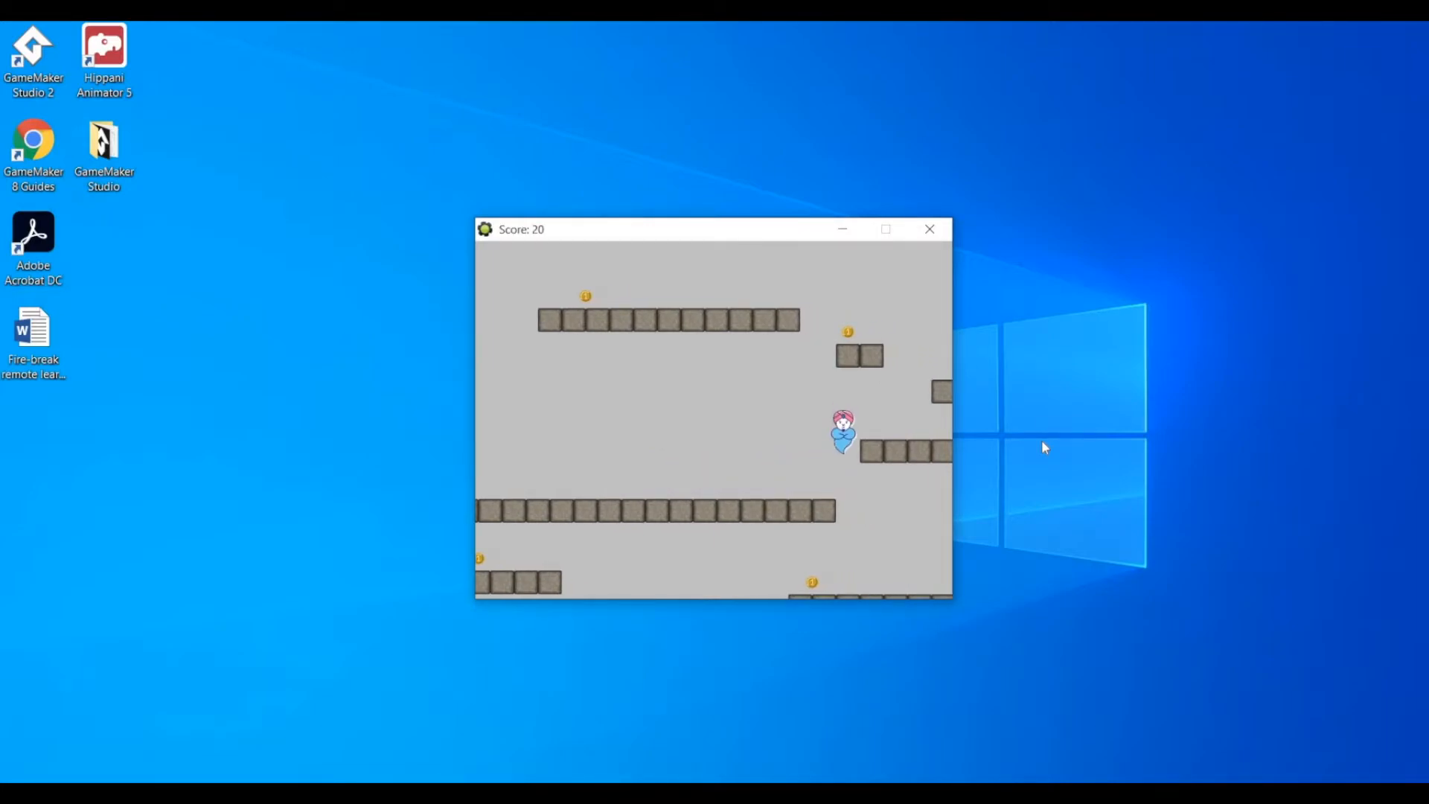
- Test the new jump strength by jumping the genie from the floor's right end onto the lowest platform above it
key("Up")
key("Right")
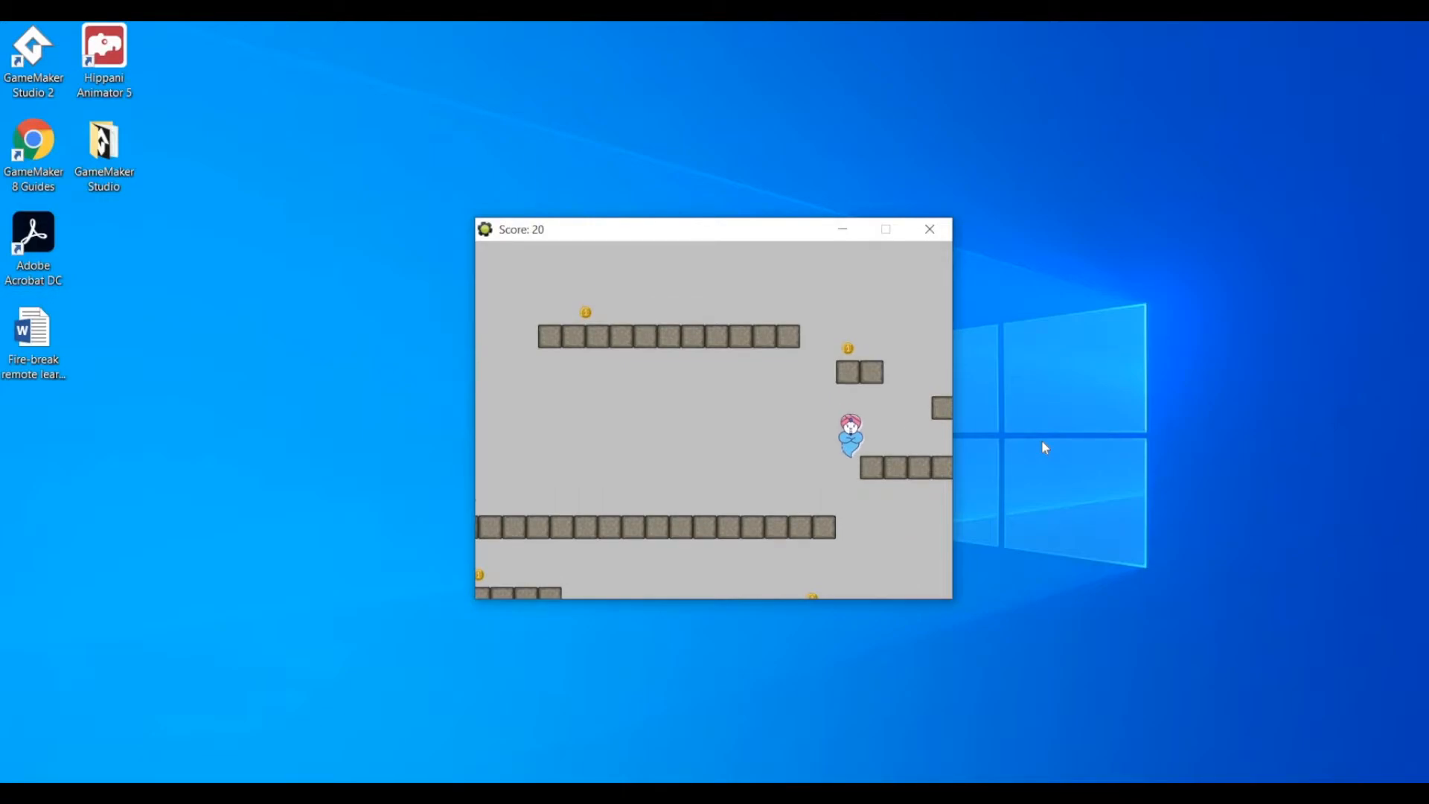
key("Left")
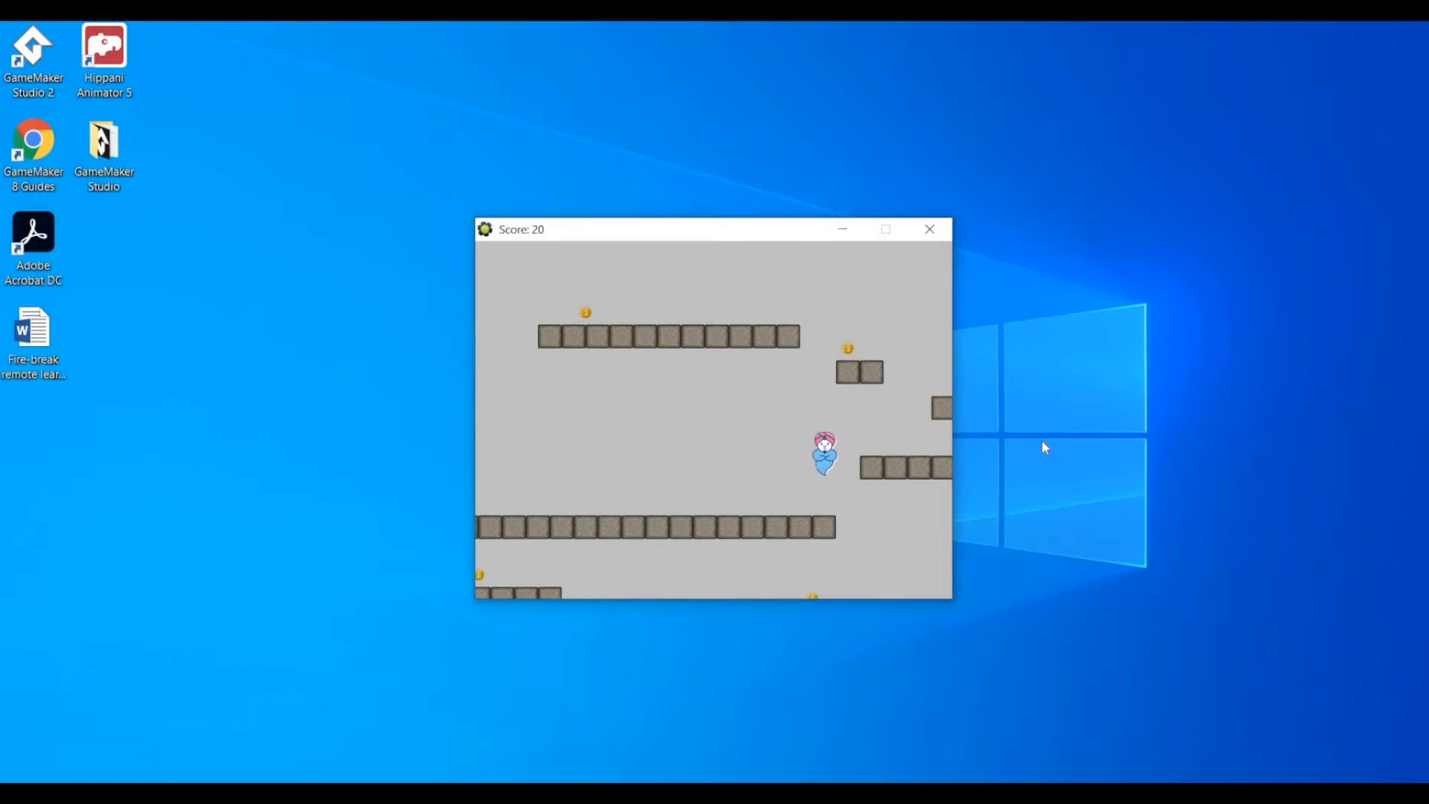
key("Up")
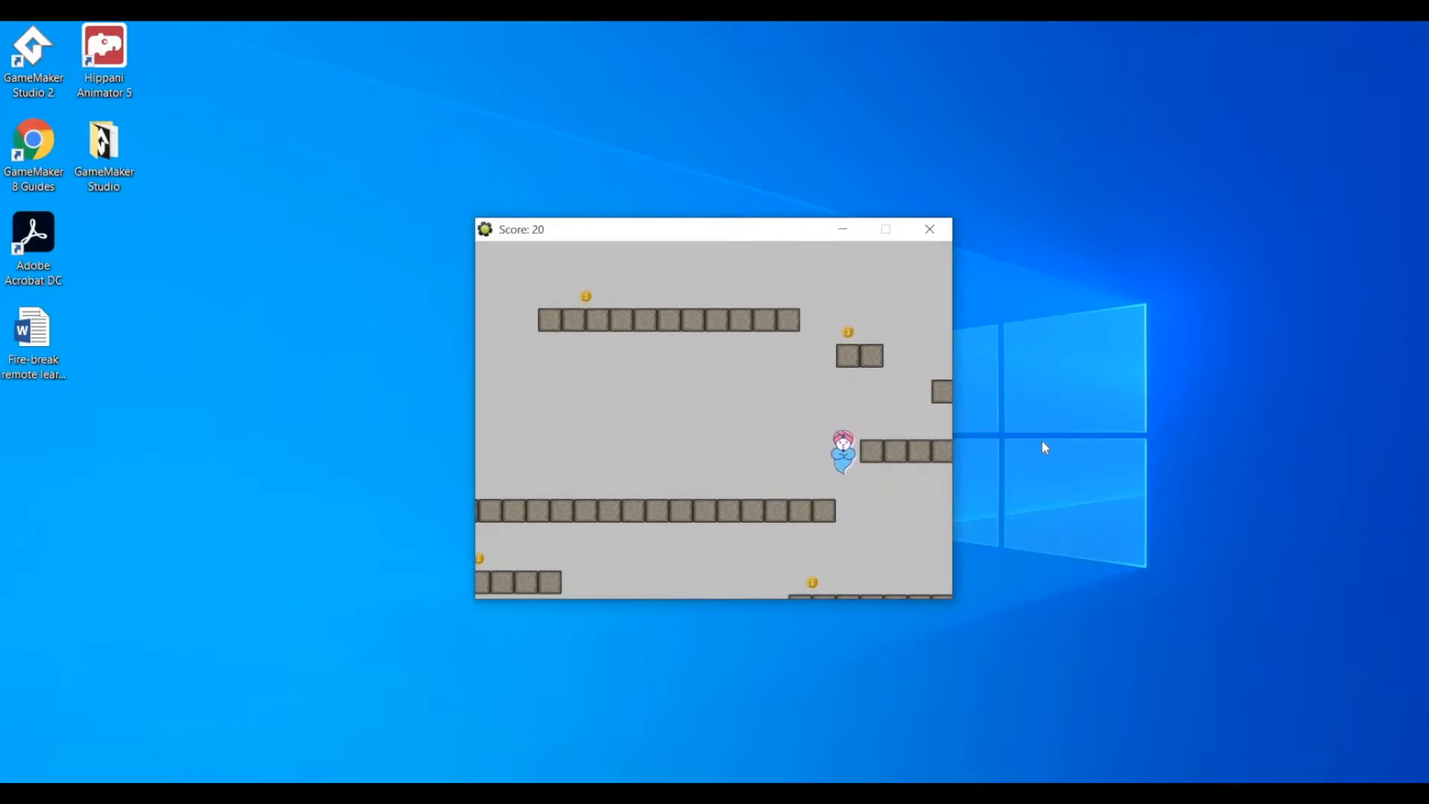
key("Left")
key("Right")
key("Up")
key("Left")
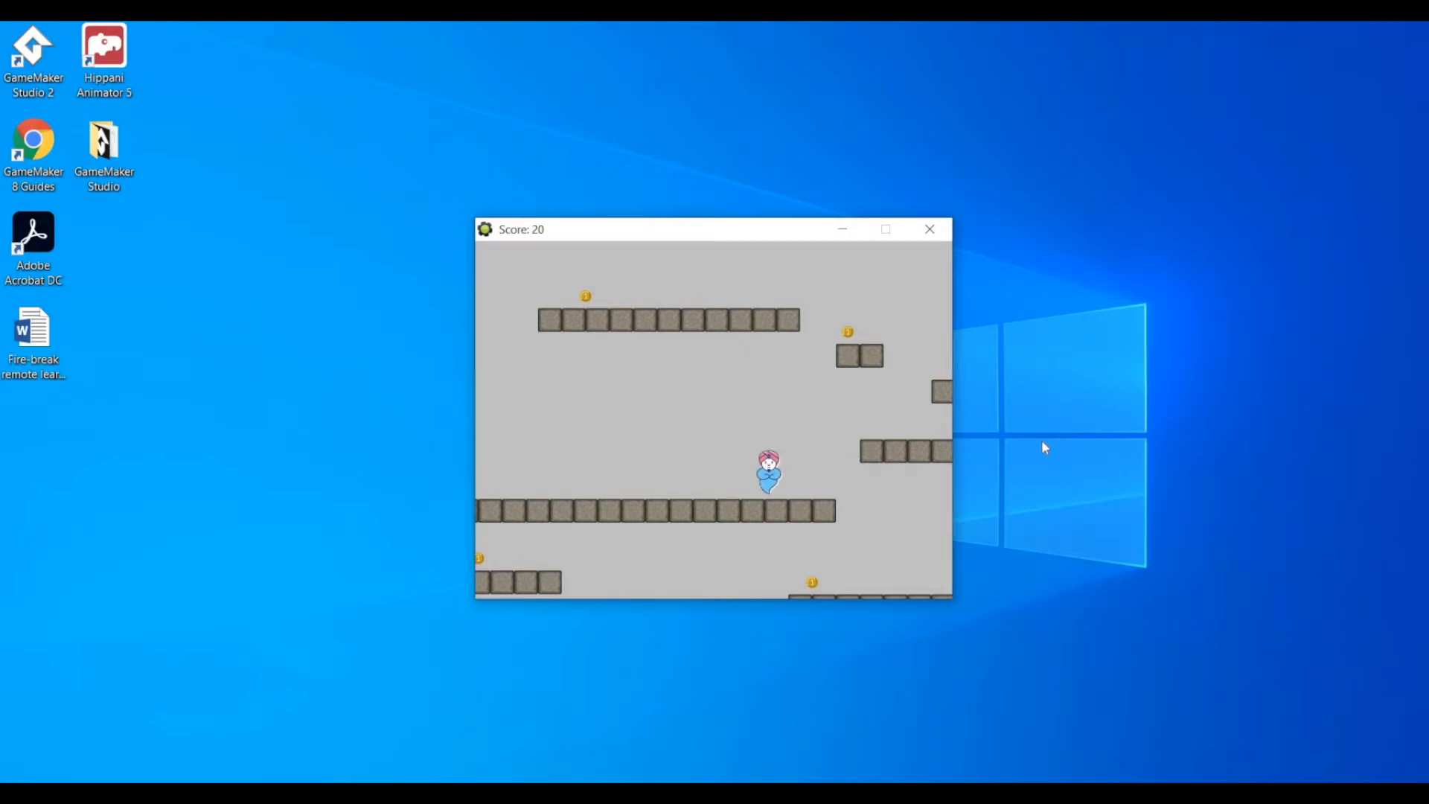
key("Right")
key("Up")
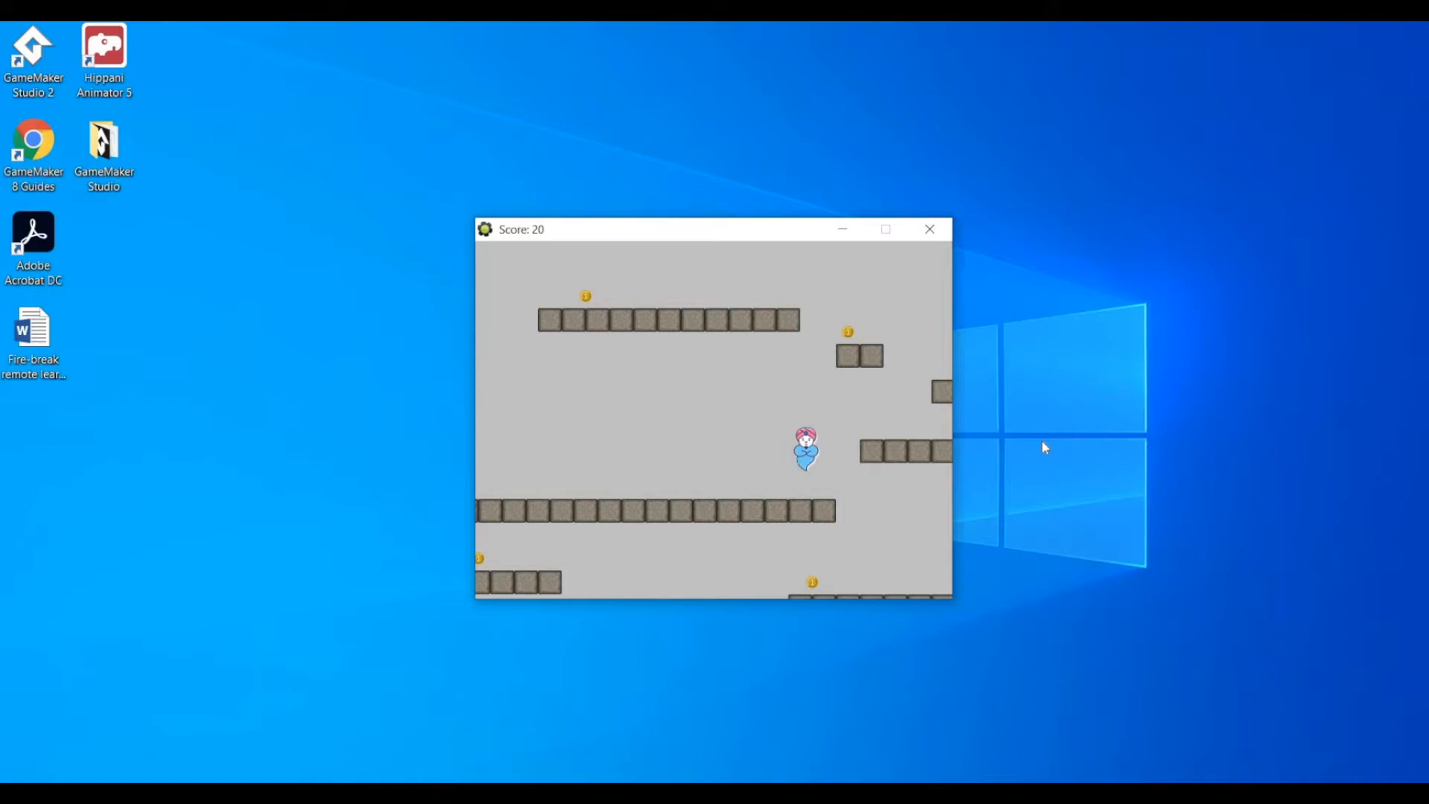
key("Right")
key("Up")
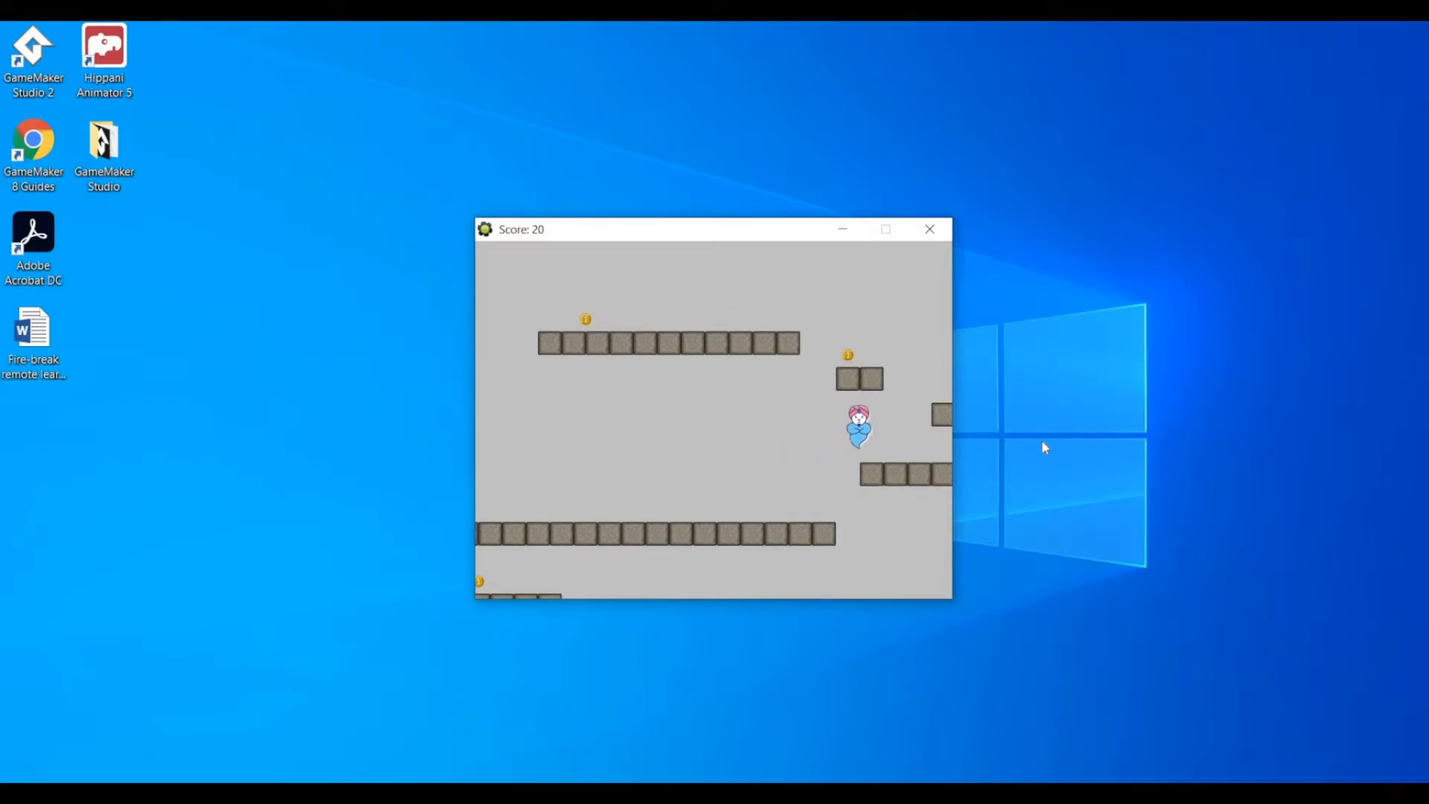
- Jump the genie up by way of the small block at the room's right edge onto the two-block platform
key("Left")
key("Right")
key("Up")
key("Right")
key("Up")
key("Right")
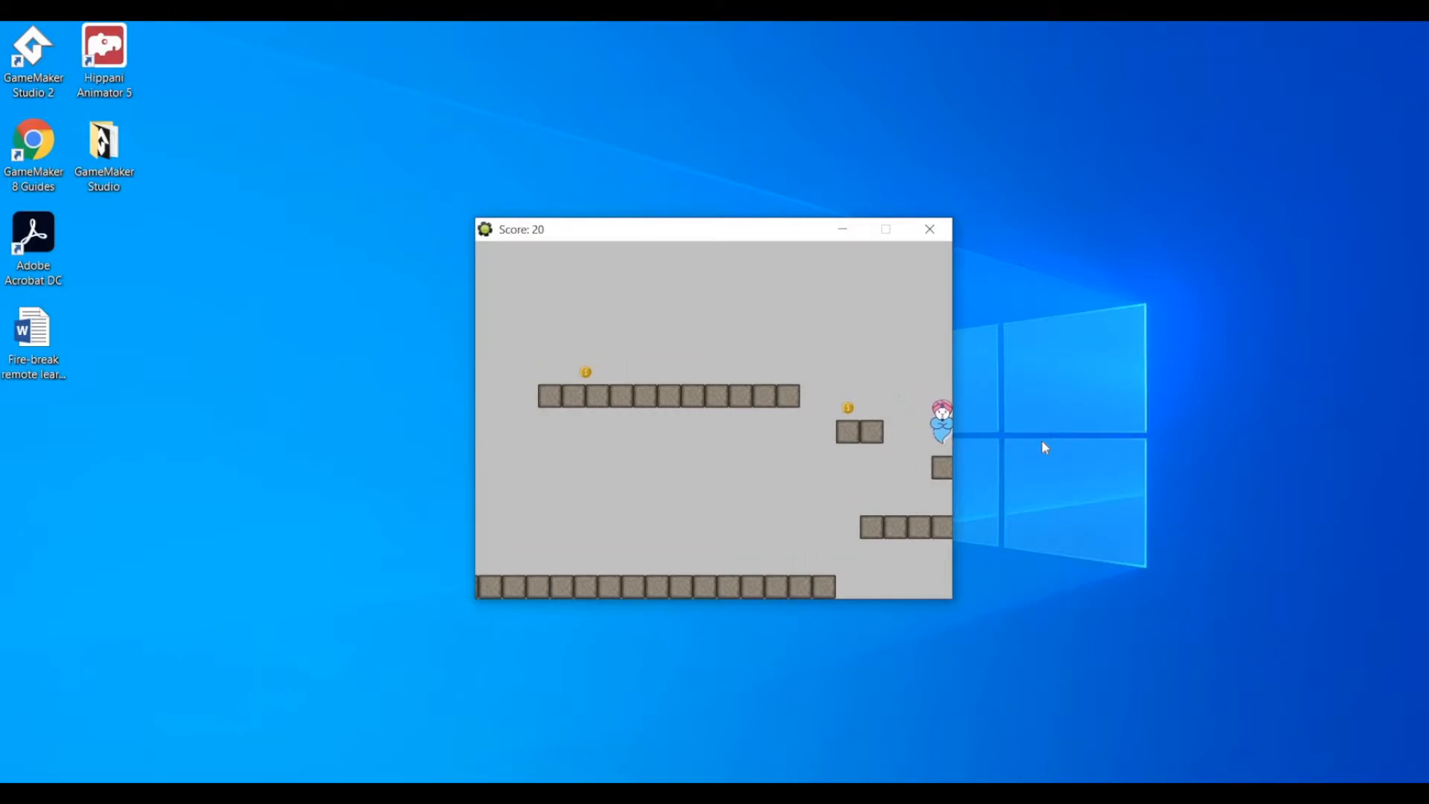
key("Left")
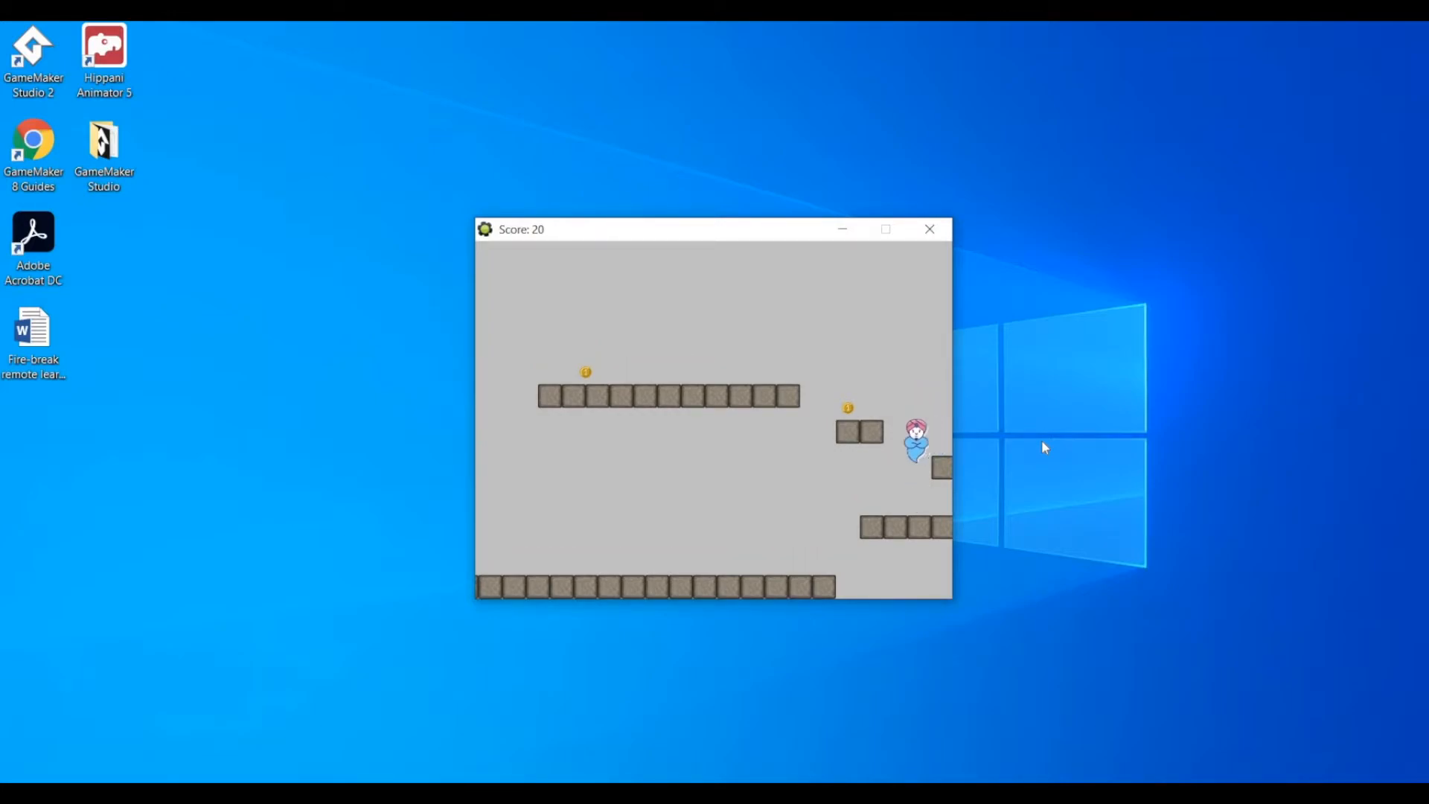
key("Up")
key("Right")
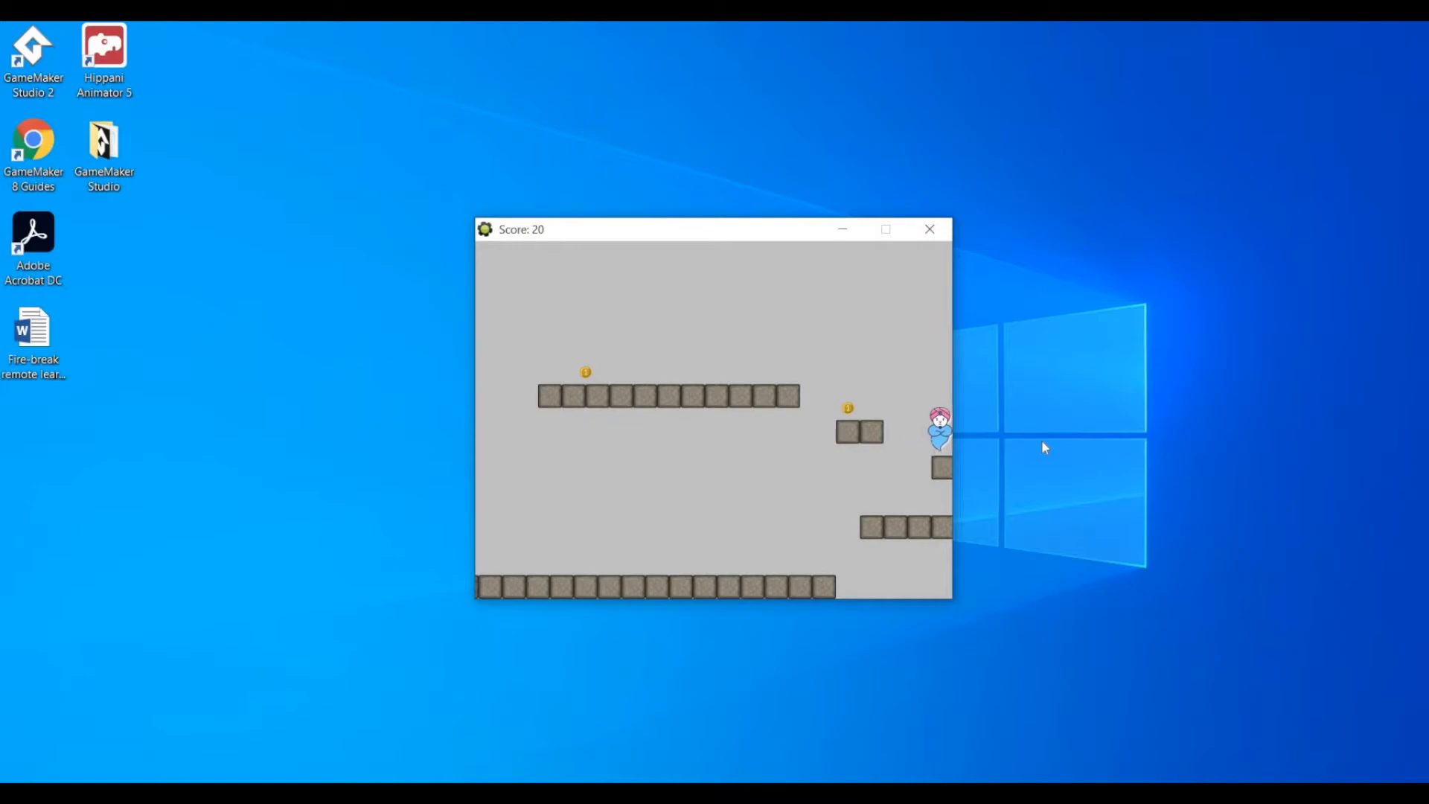
key("Up")
key("Left")
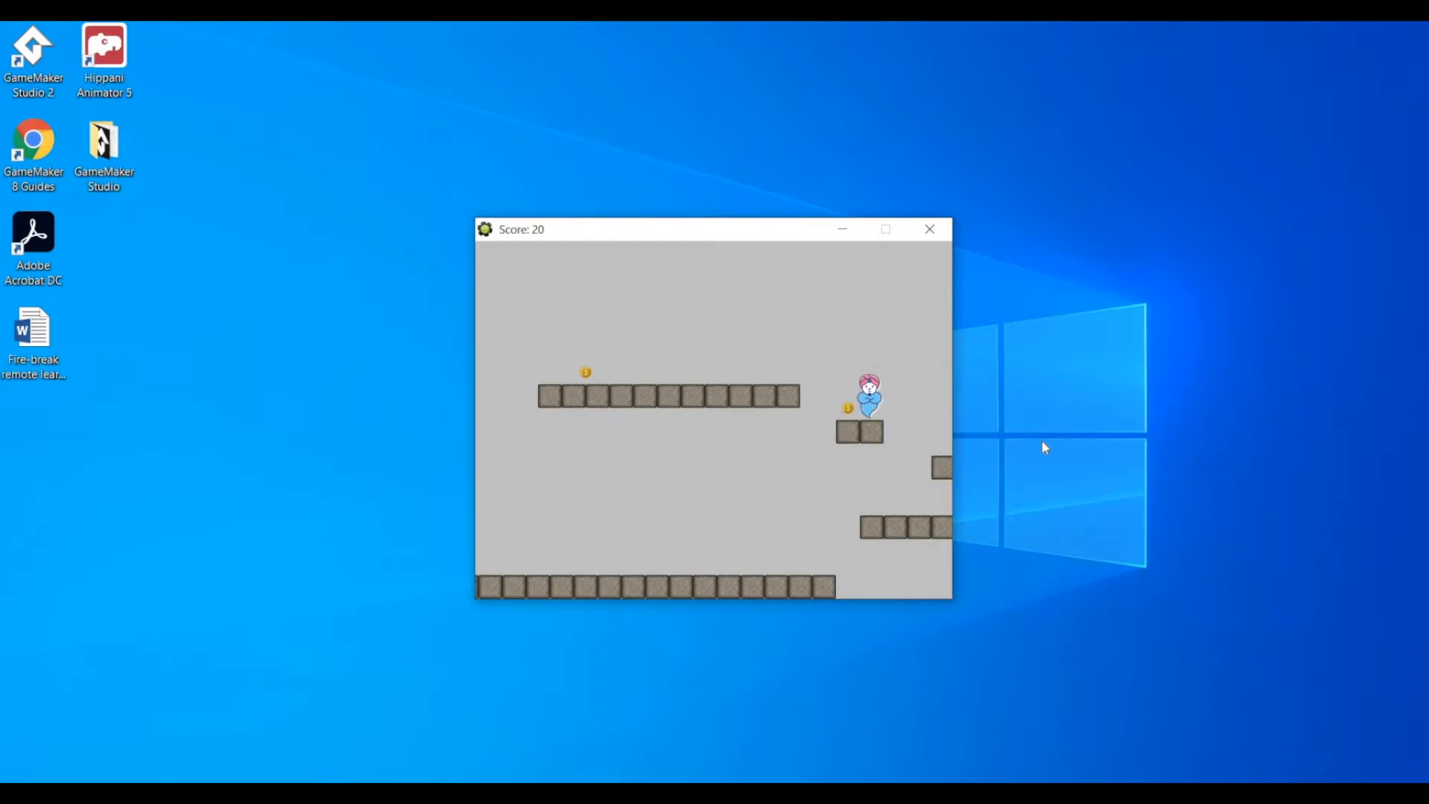
- Collect the coins on the two-block platform and the long upper platform, and drop the genie back to the floor
key("Left")
key("Up")
key("Right")
key("Up")
key("Up")
key("Left")
key("Left")
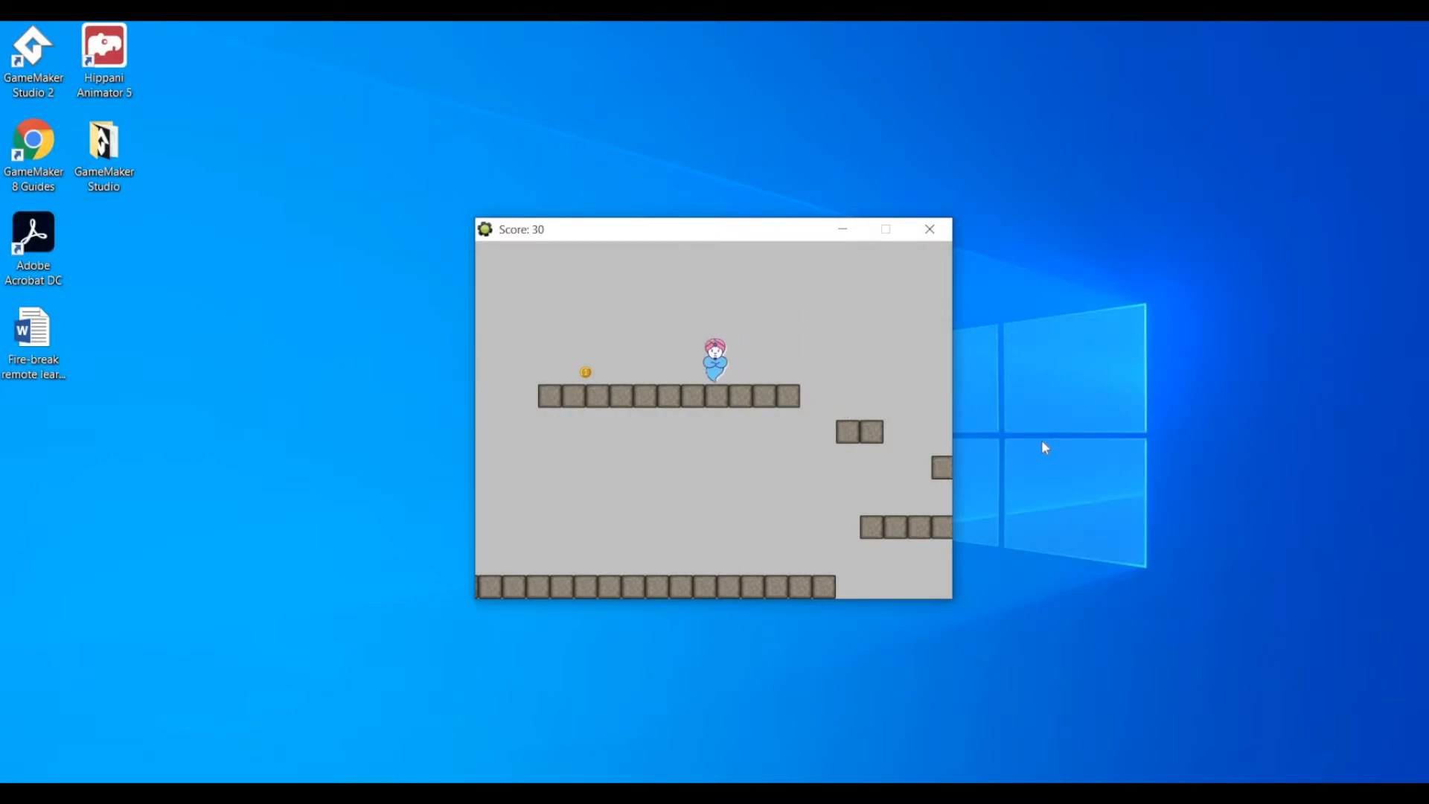
key("Left")
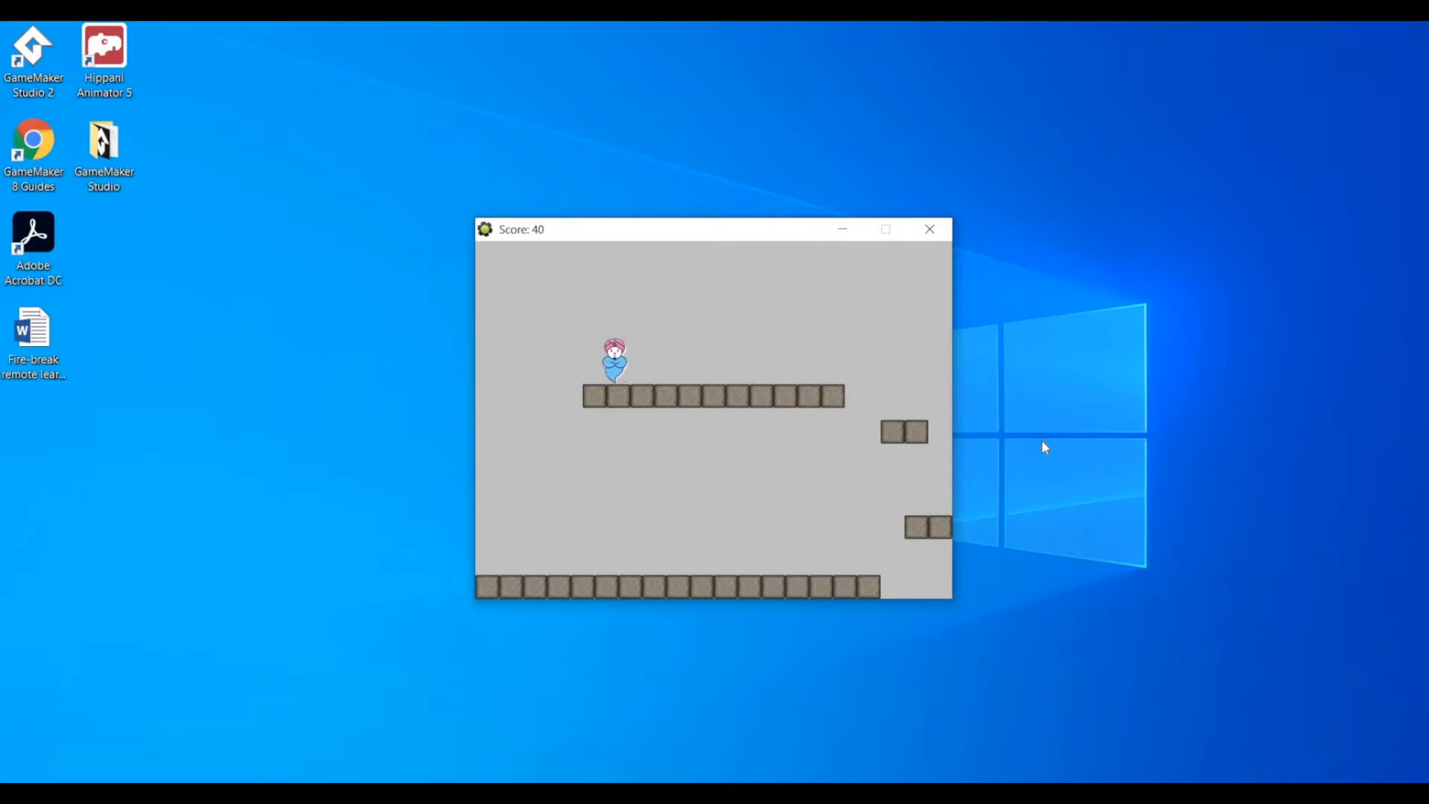
key("Left")
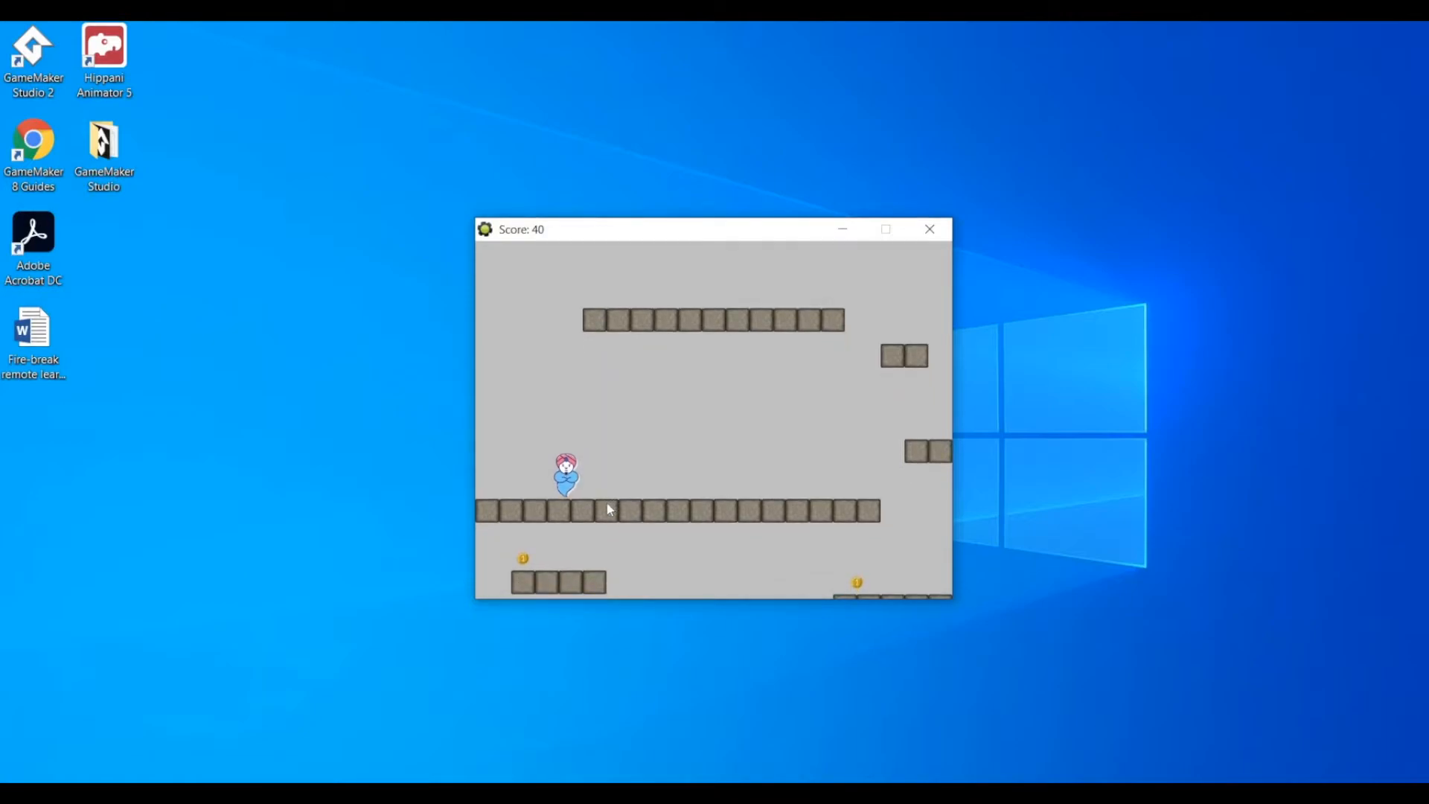
- Close the game and enter the gravity value in the Set the gravity action of obj_genie's Create event
left_click(929, 229)
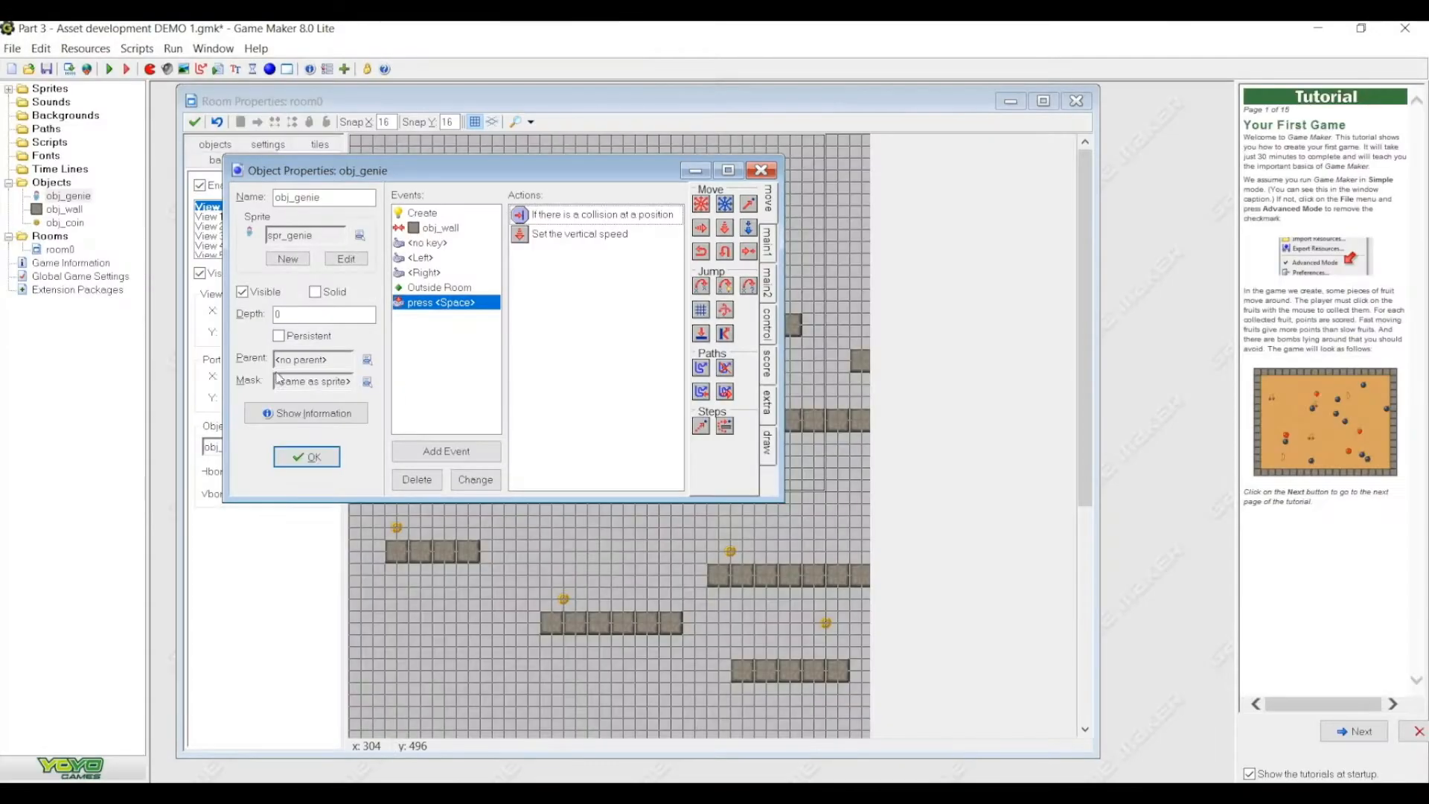
left_click(451, 217)
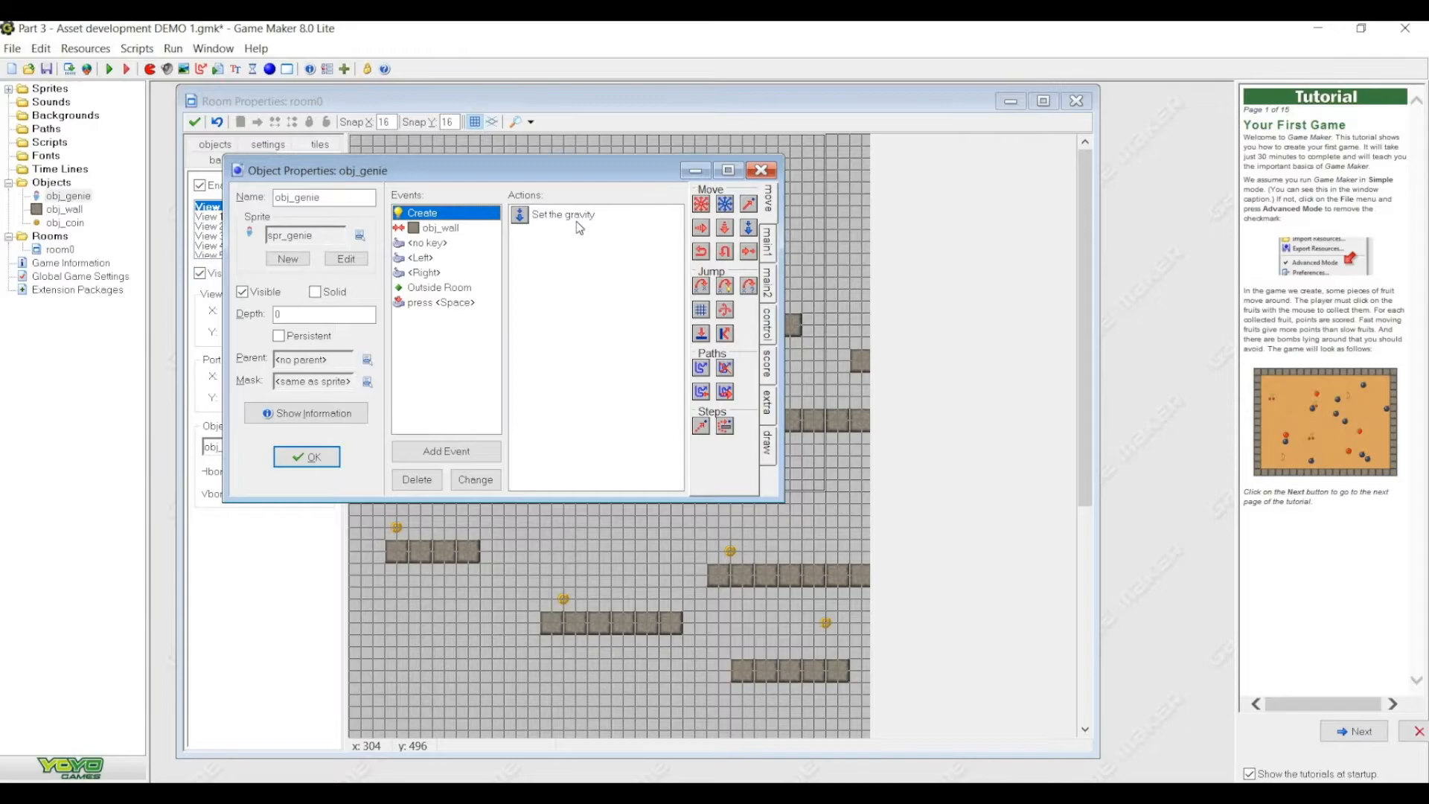
double_click(577, 221)
key("Tab")
type("5")
left_click(638, 560)
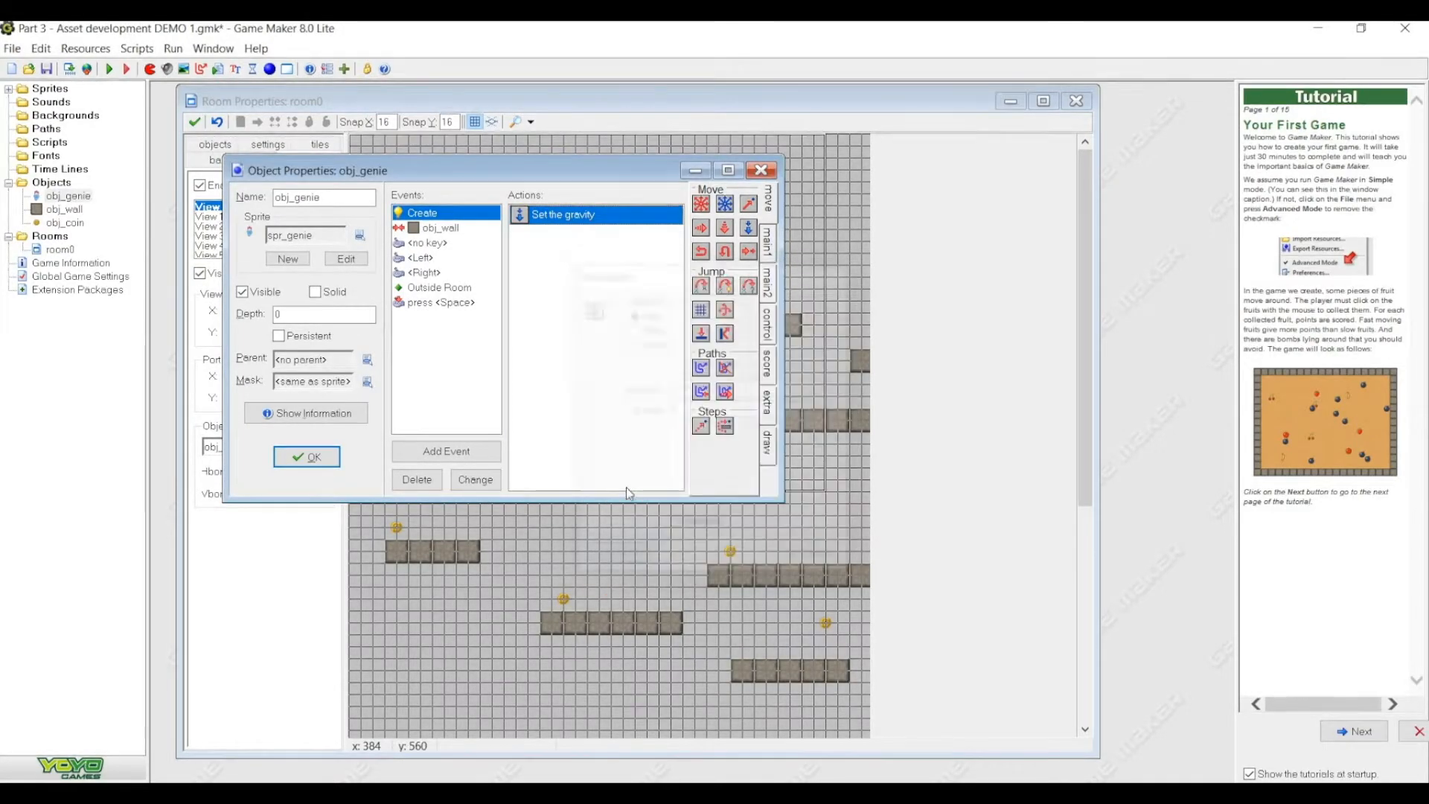
- Delete the Start moving in a direction action from obj_genie's Left key event
left_click(422, 259)
left_click(578, 217)
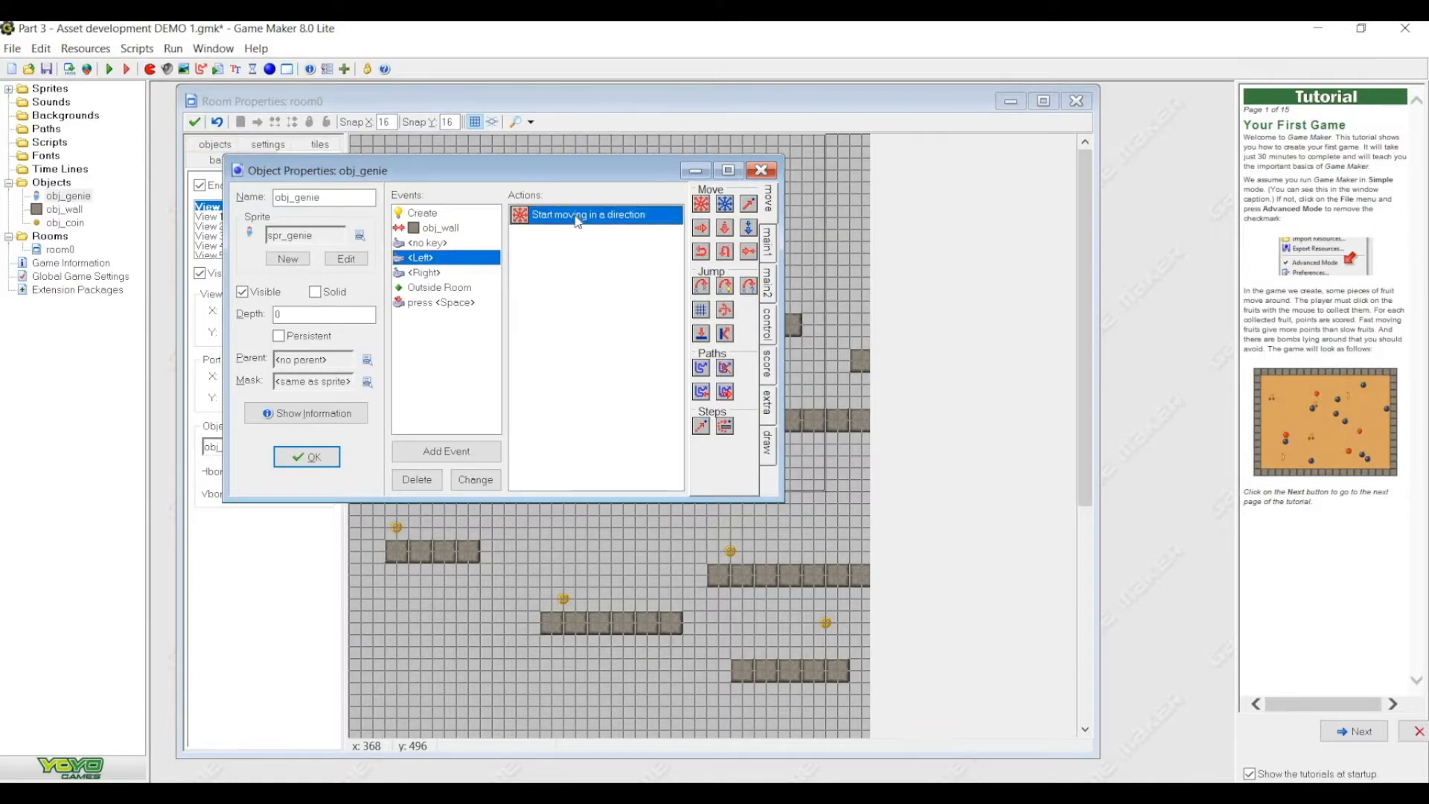
left_click(447, 273)
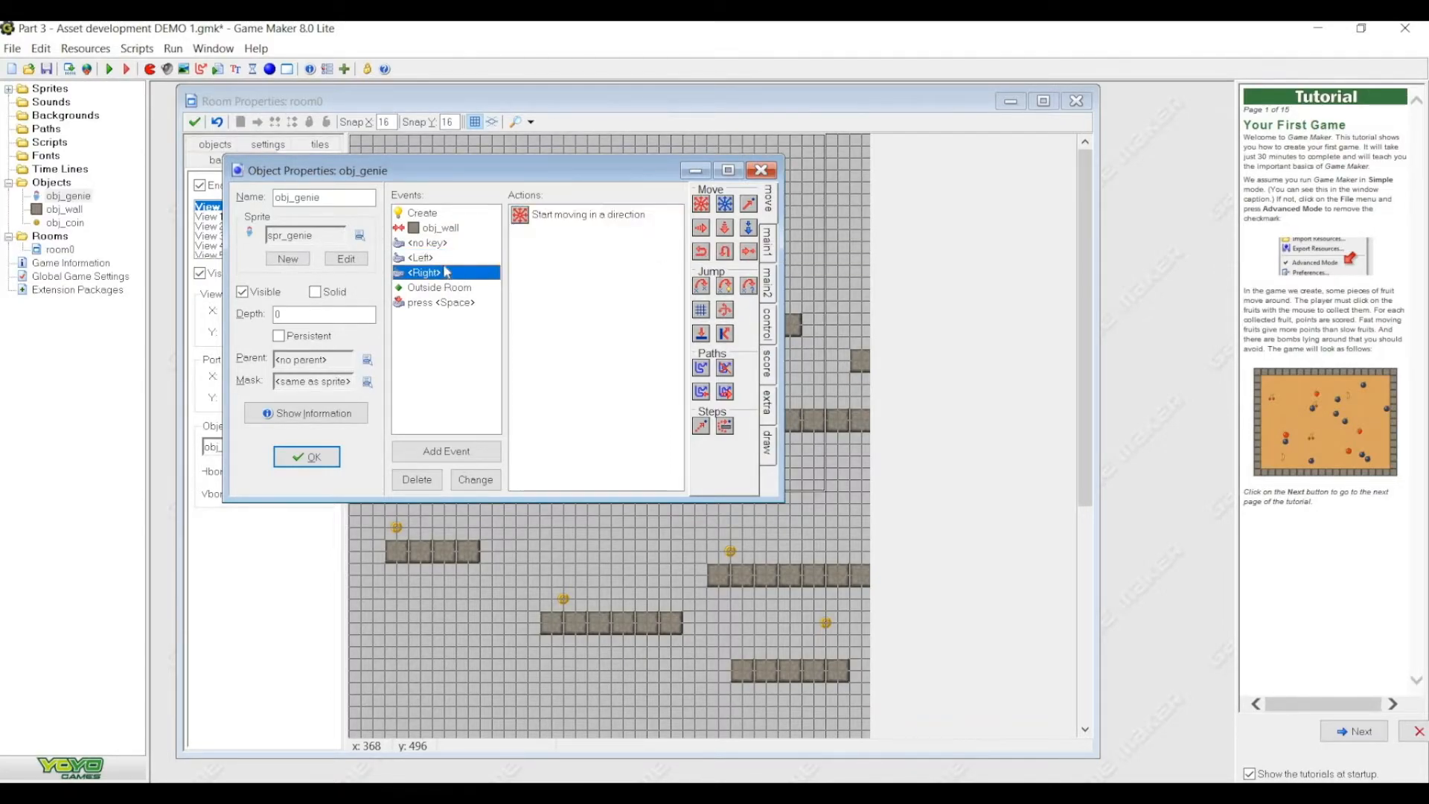
left_click(445, 257)
left_click(567, 218)
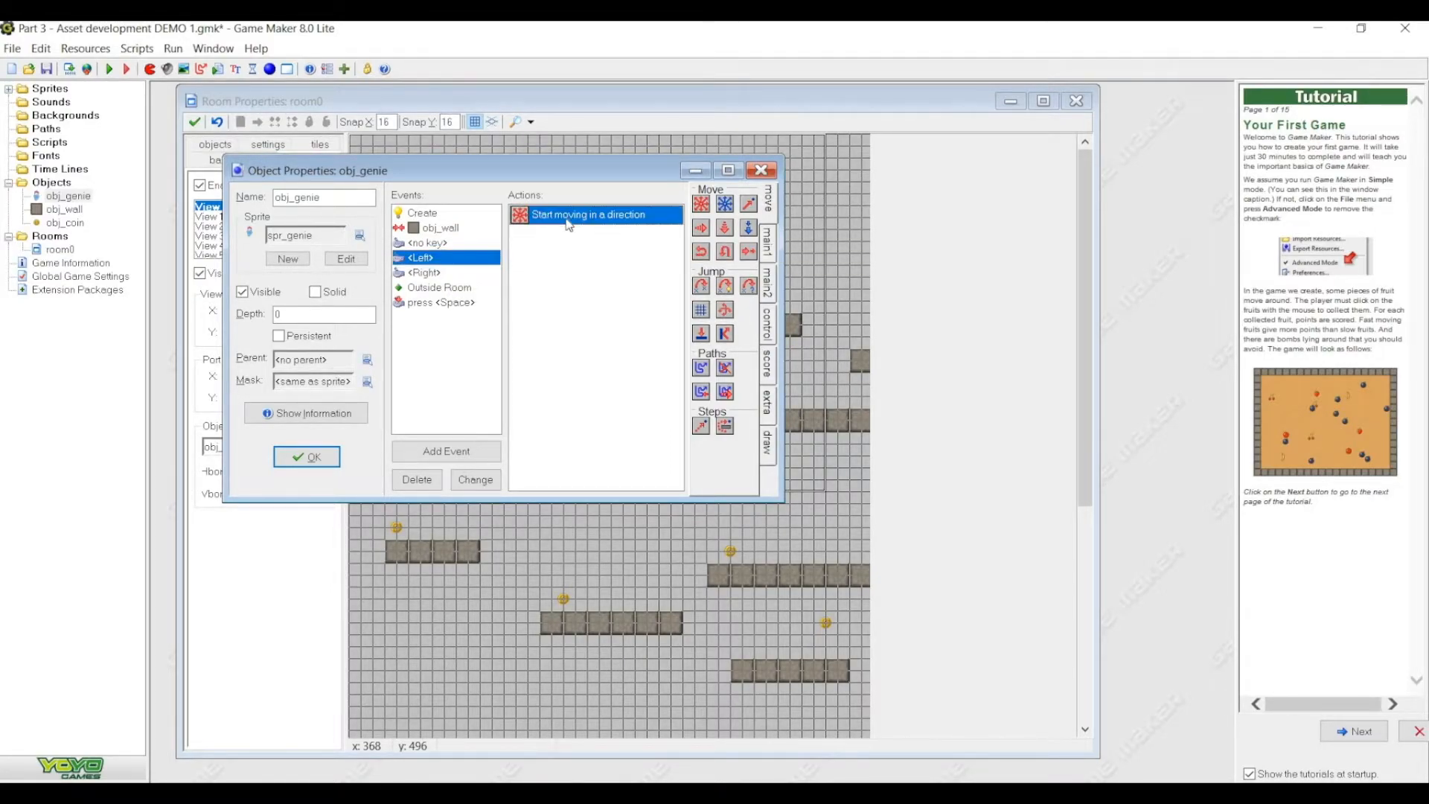
right_click(615, 217)
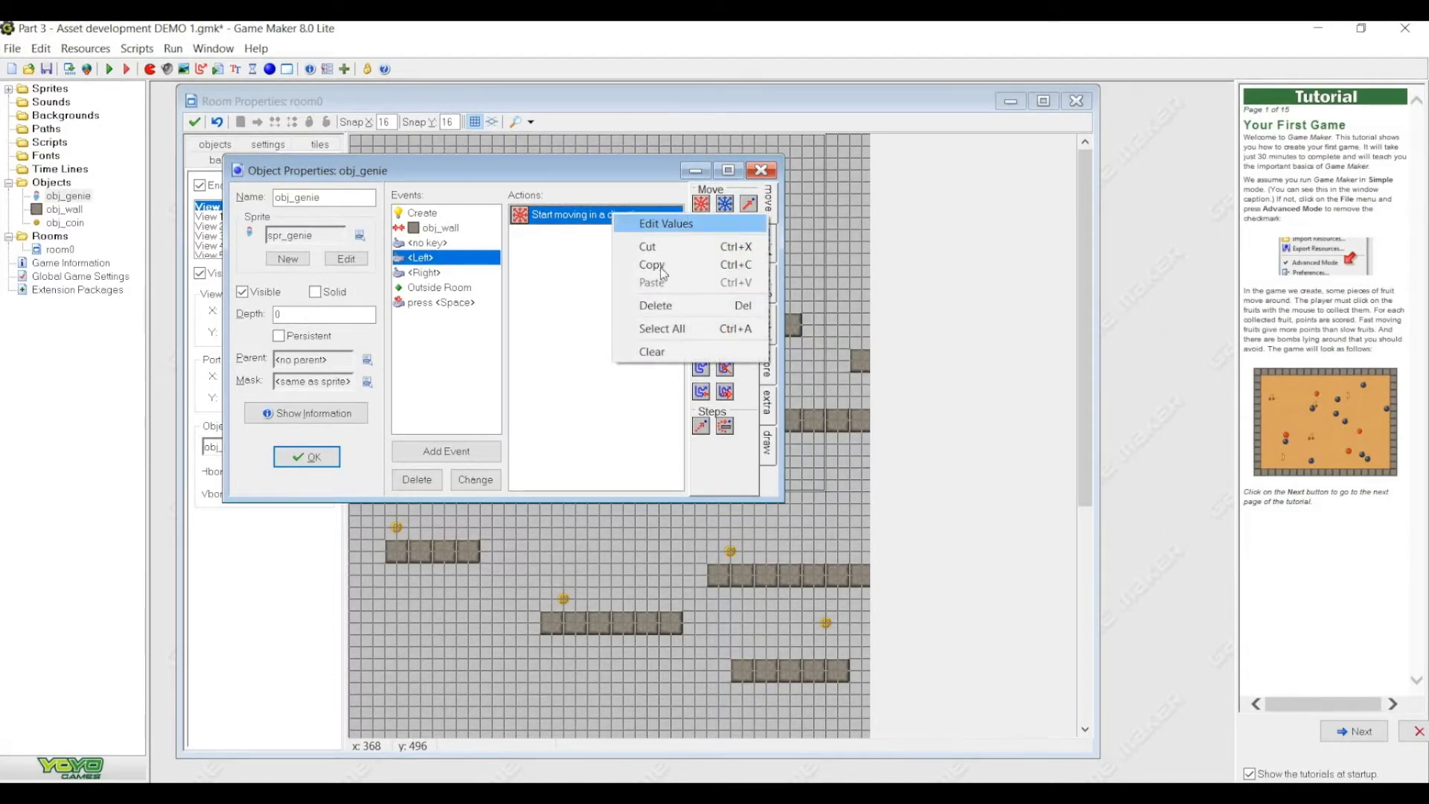
left_click(680, 310)
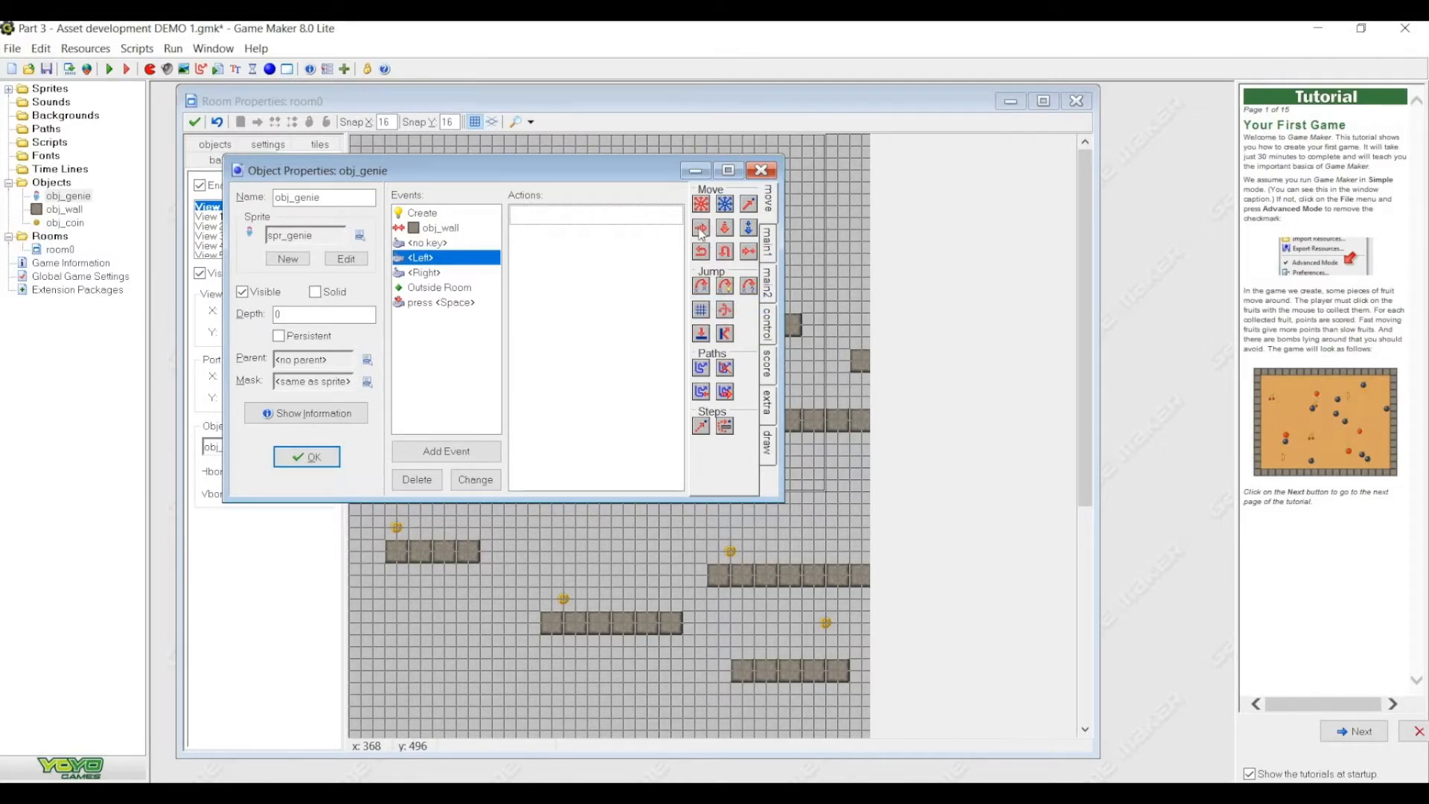
- Add a Speed Horizontal action with a horizontal speed of -5 to obj_genie's Left key event
left_click_drag(582, 251, 582, 252)
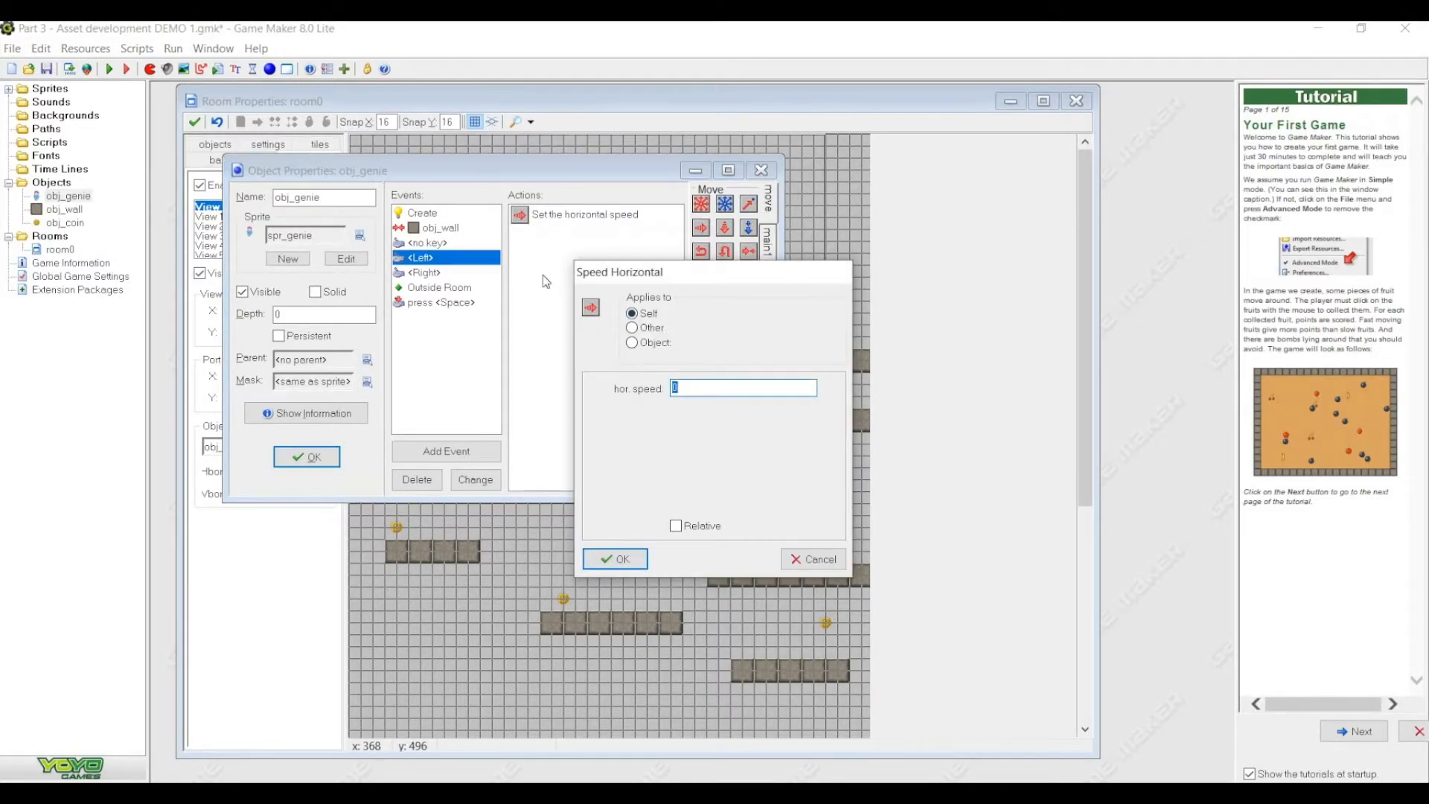
type("-5")
left_click(615, 559)
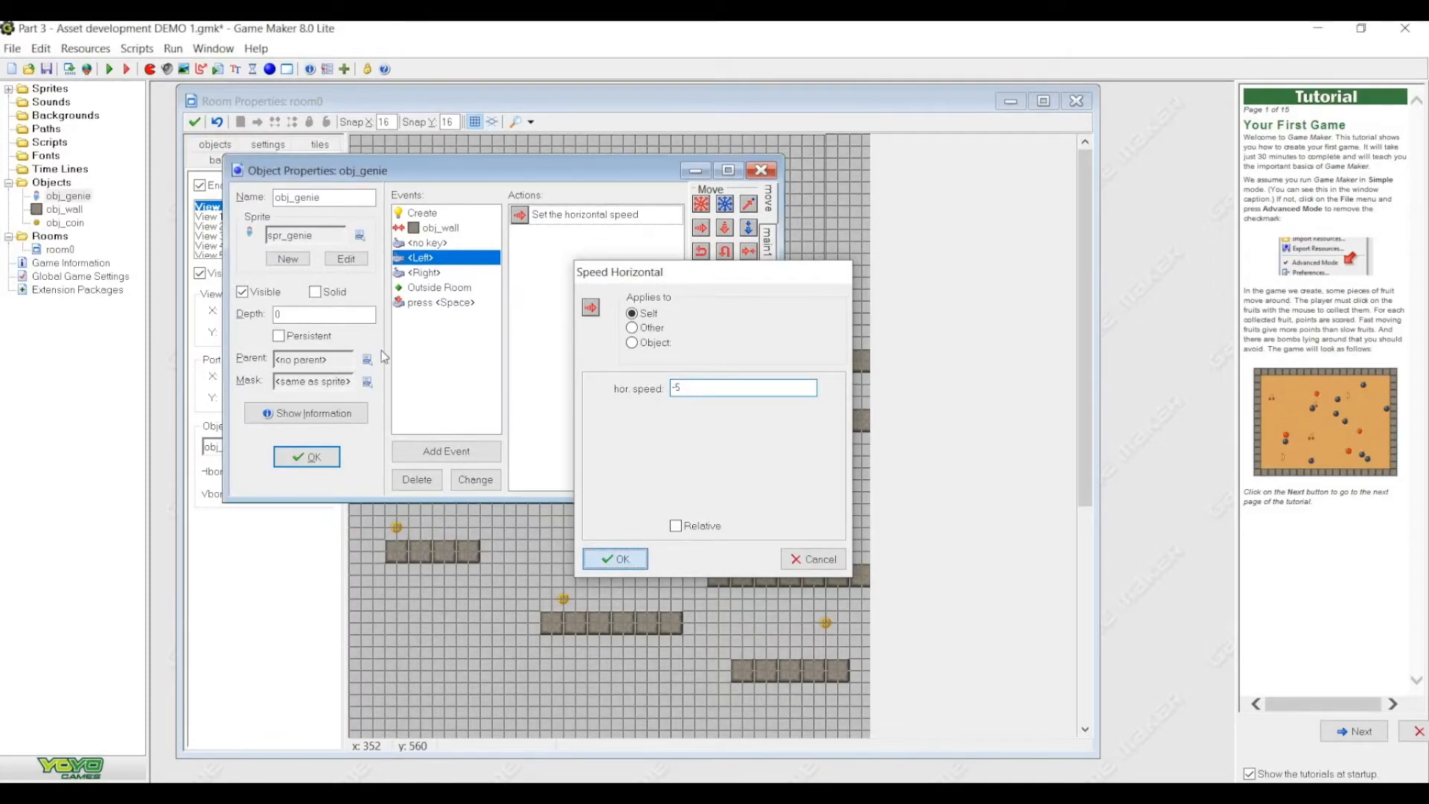
- Replace the movement action in obj_genie's Right key event with a Speed Horizontal action and accept the object's changes
left_click(425, 274)
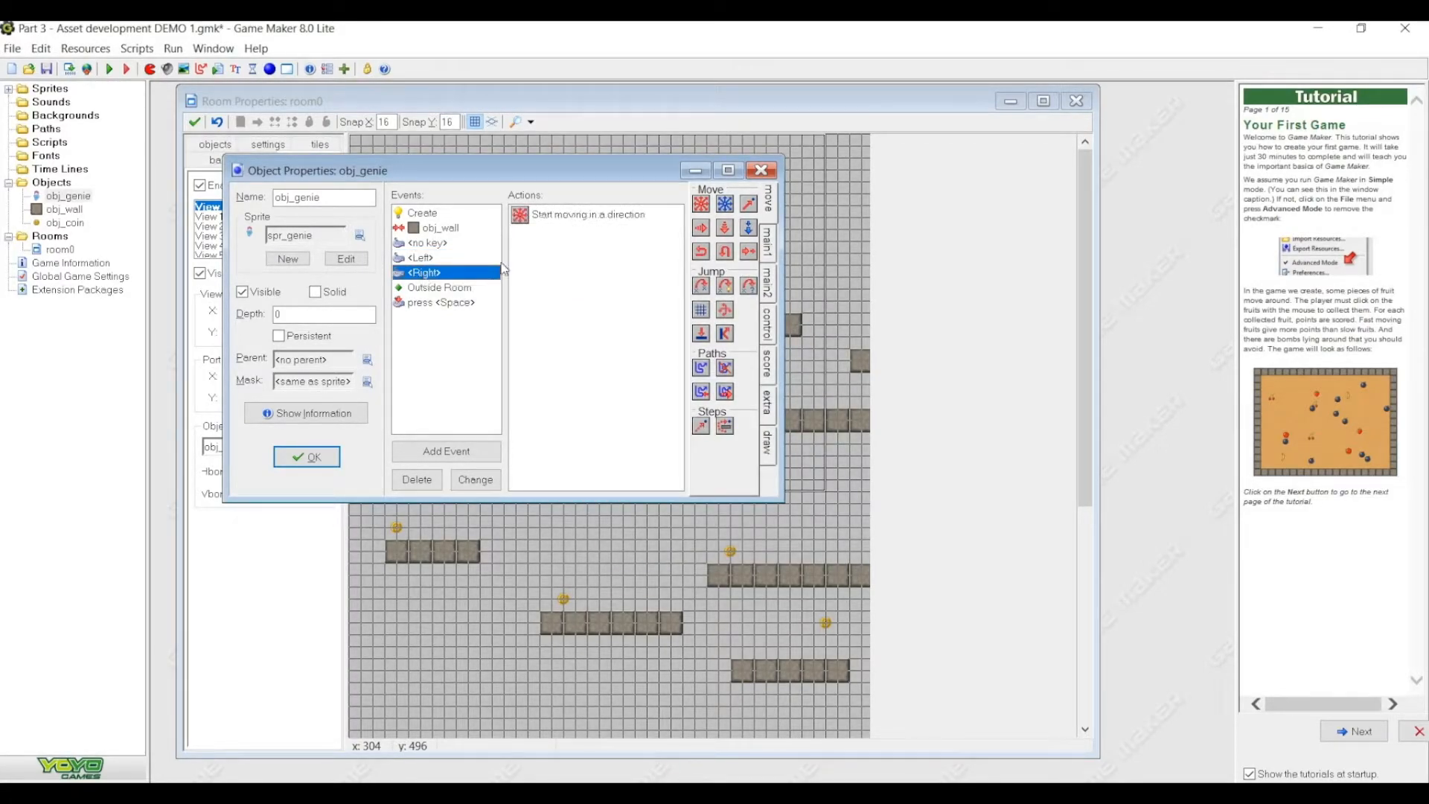
left_click(579, 218)
key("Delete")
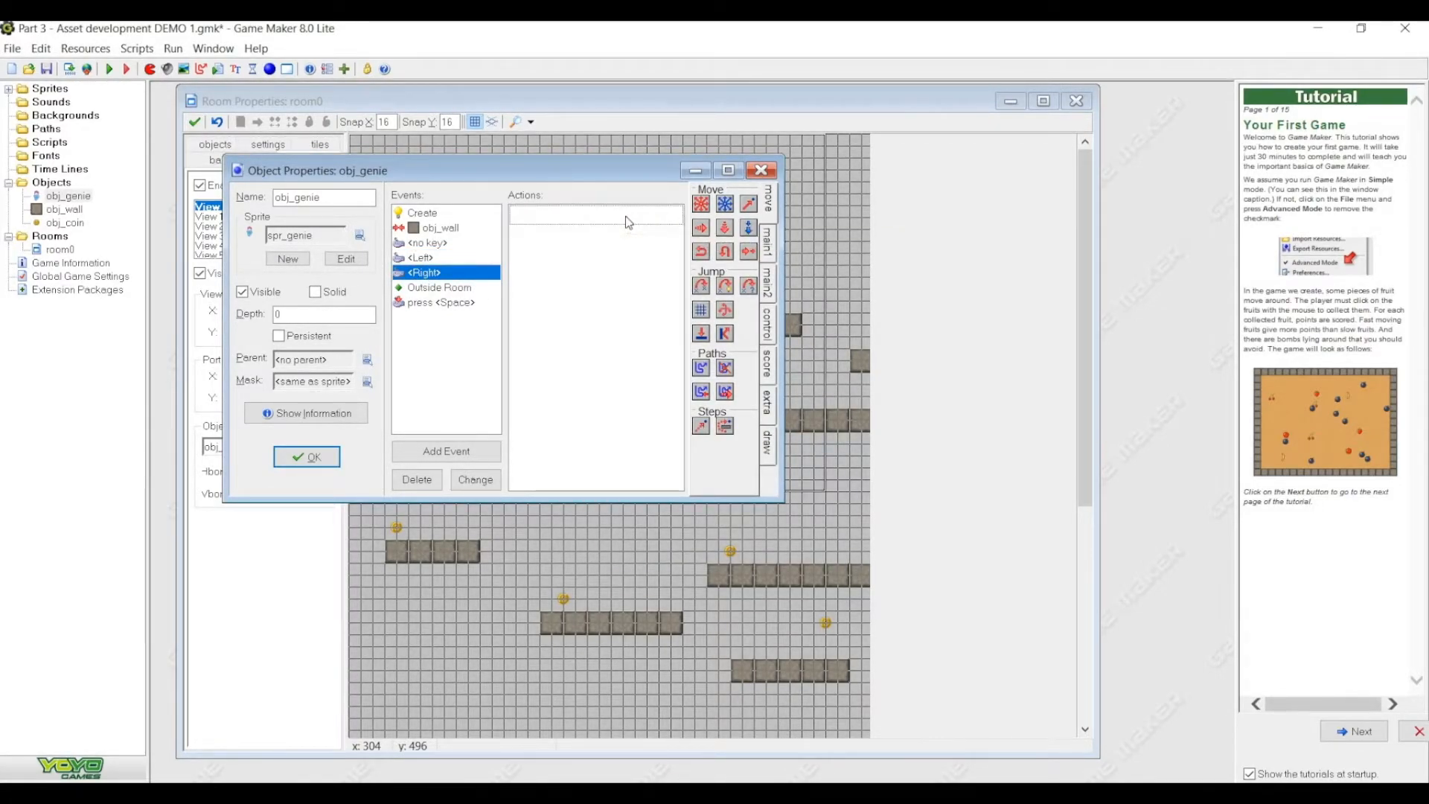
left_click_drag(701, 228, 630, 275)
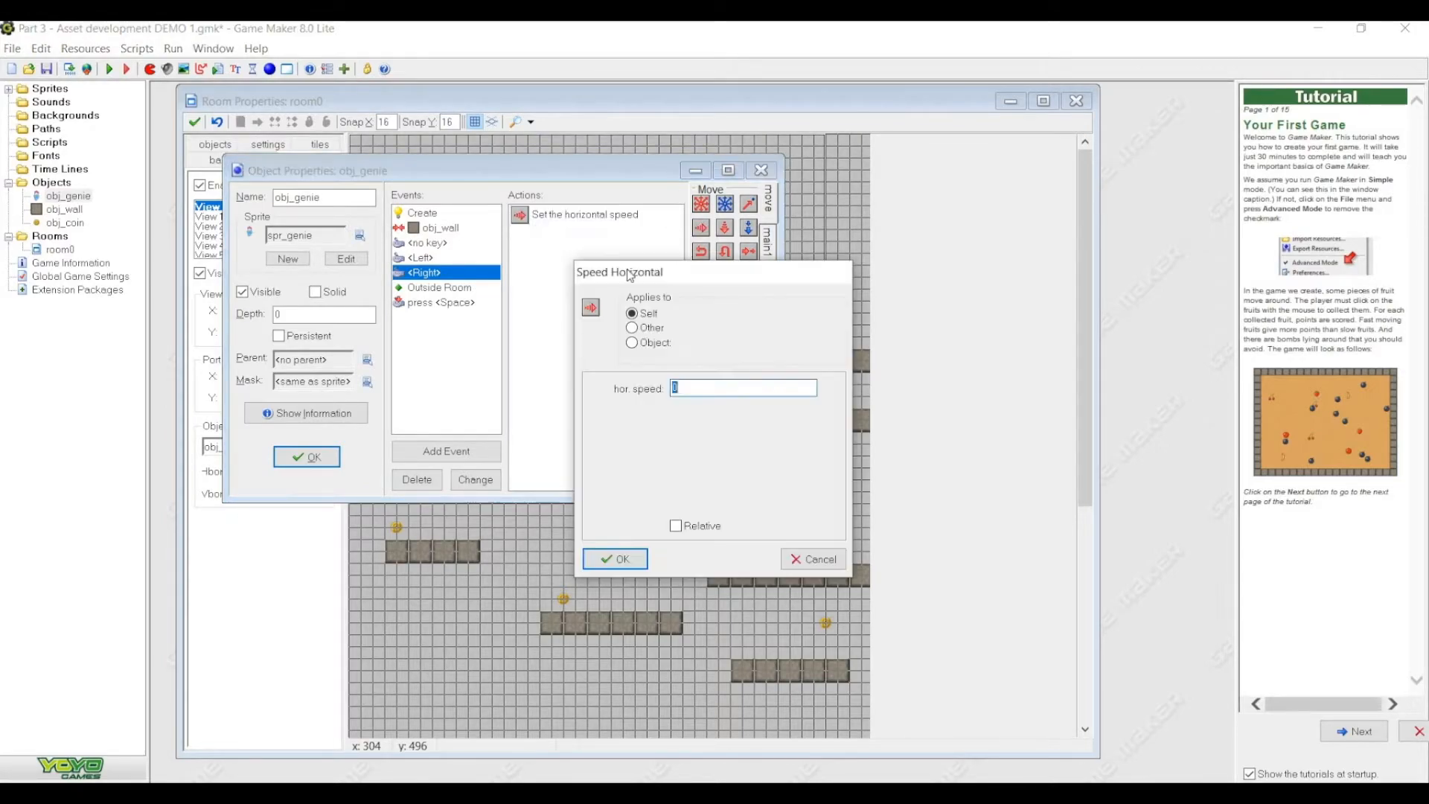
left_click(614, 559)
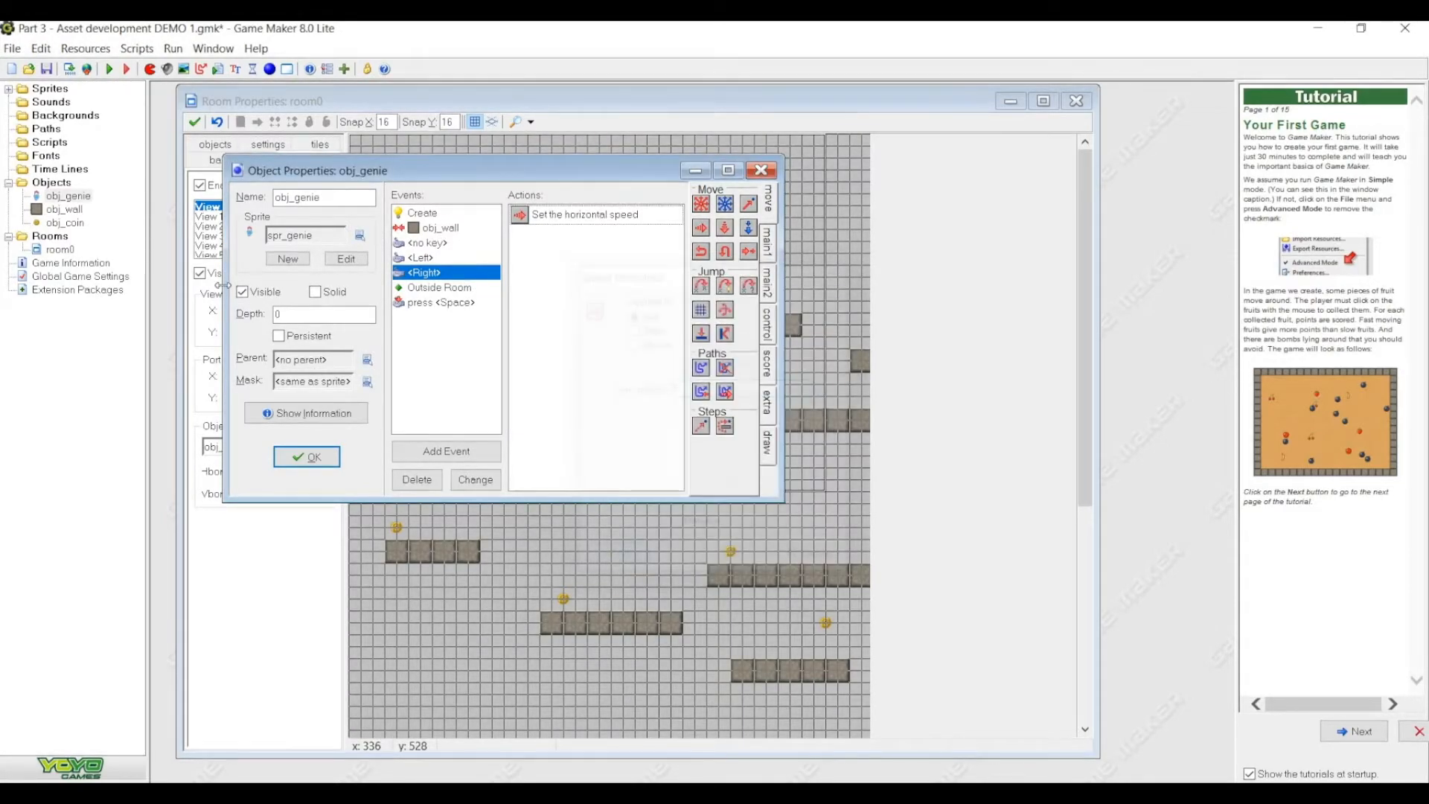
left_click(307, 457)
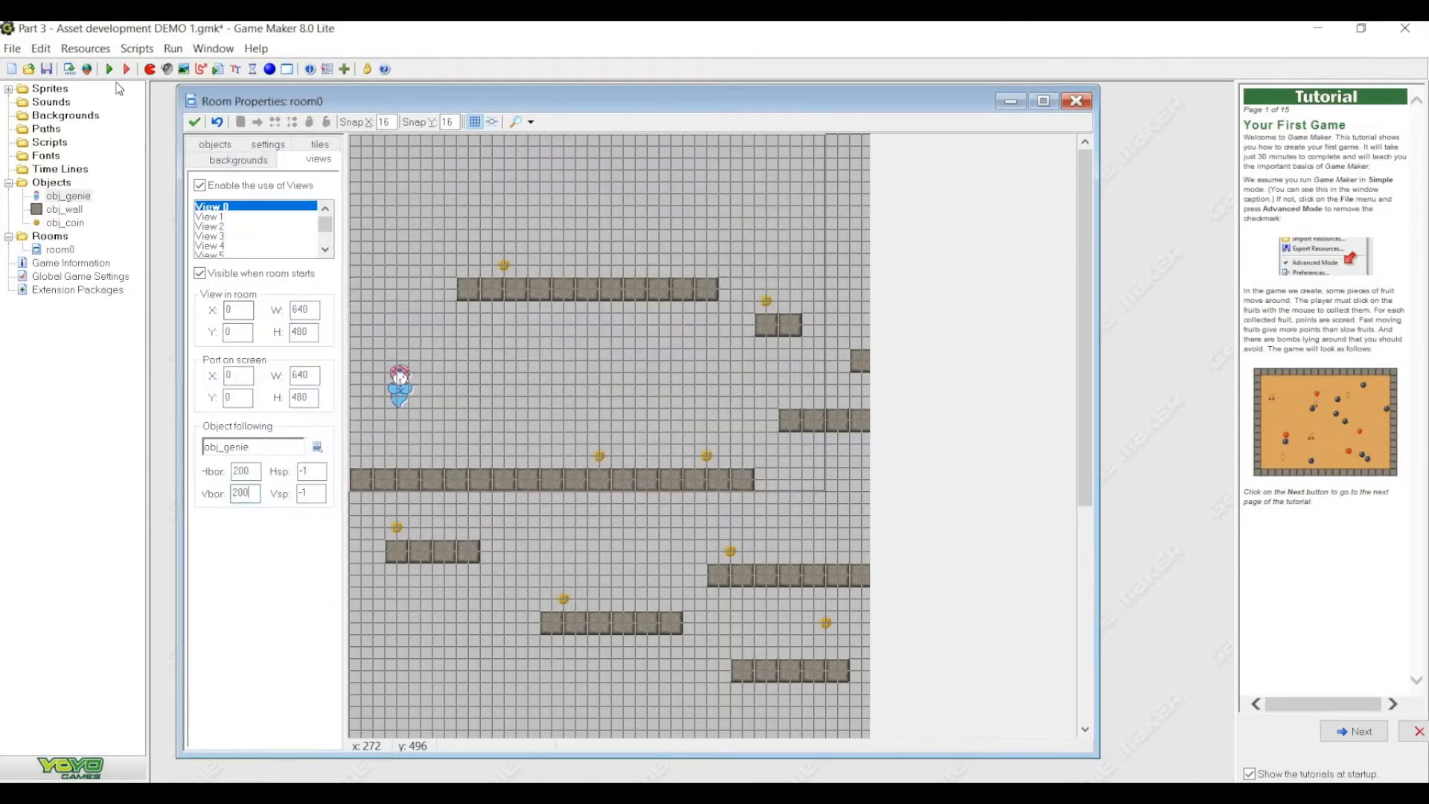
- Run the game and test jumping while moving, collecting the two coins on the floor
left_click(111, 69)
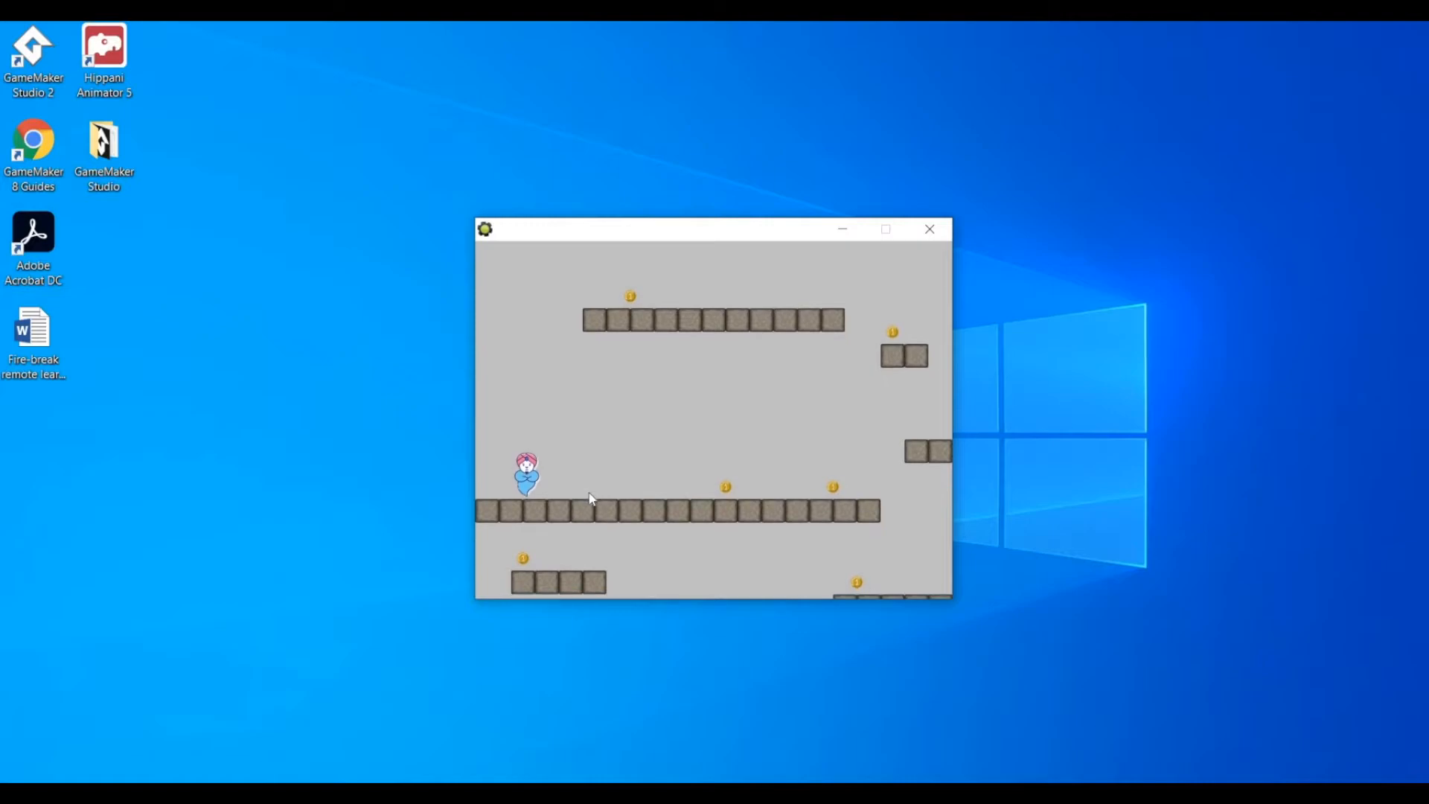
key("Right")
key("Up")
key("Up")
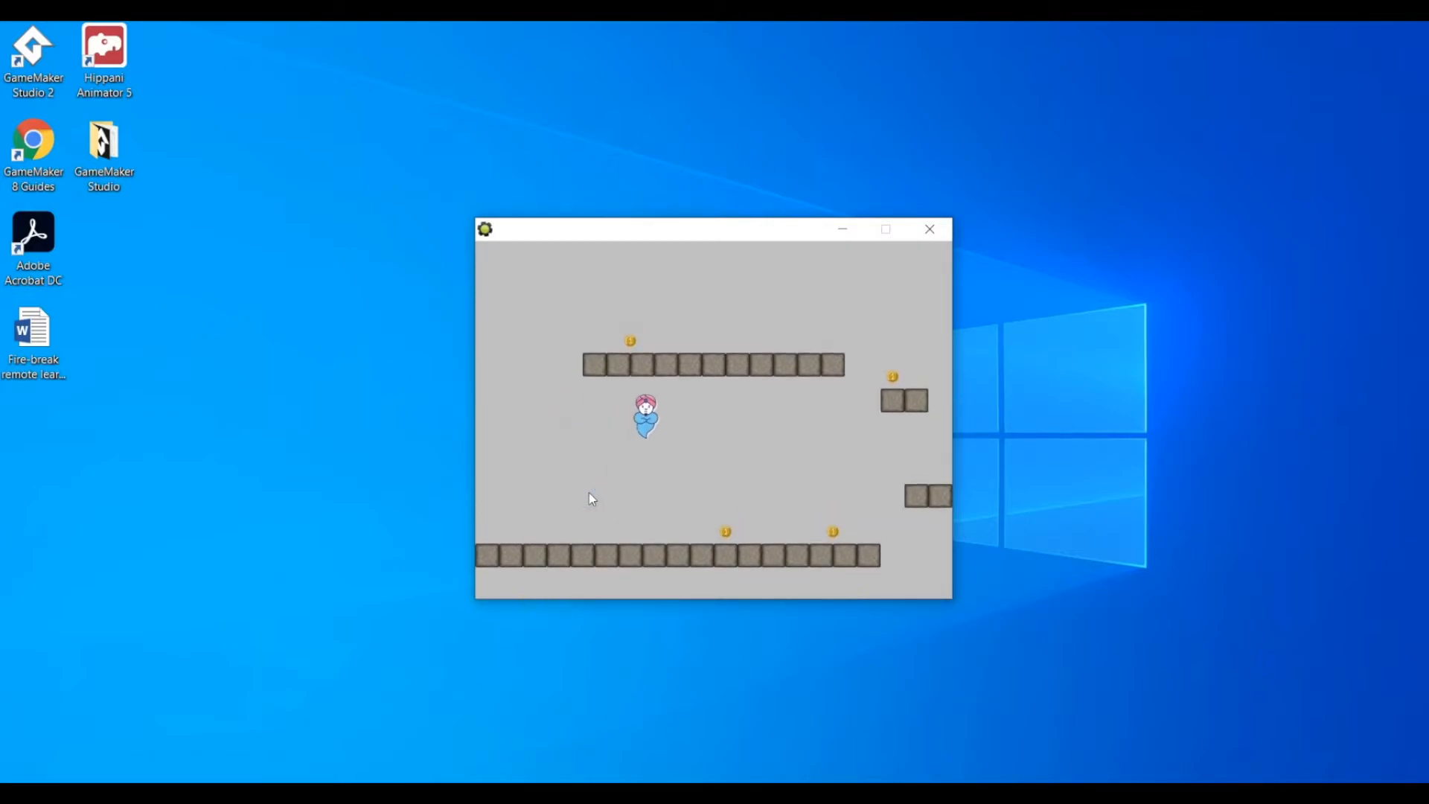
key("Up")
key("Right")
key("Left")
key("Right")
key("Up")
key("Right")
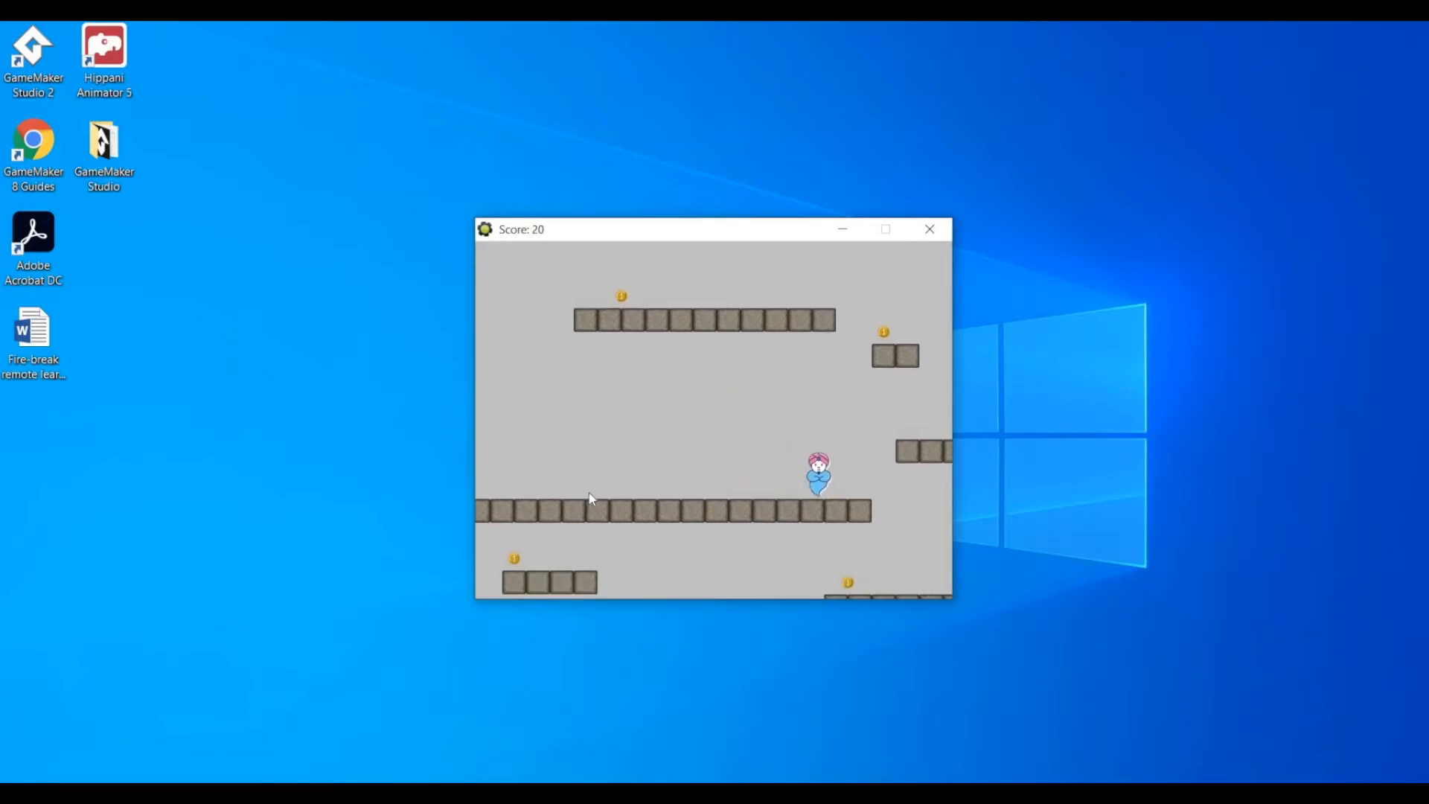
- Try to jump the genie from the floor's right end onto the lowest platform above it
key("Up")
key("Right")
key("Left")
key("Right")
key("Up")
key("Left")
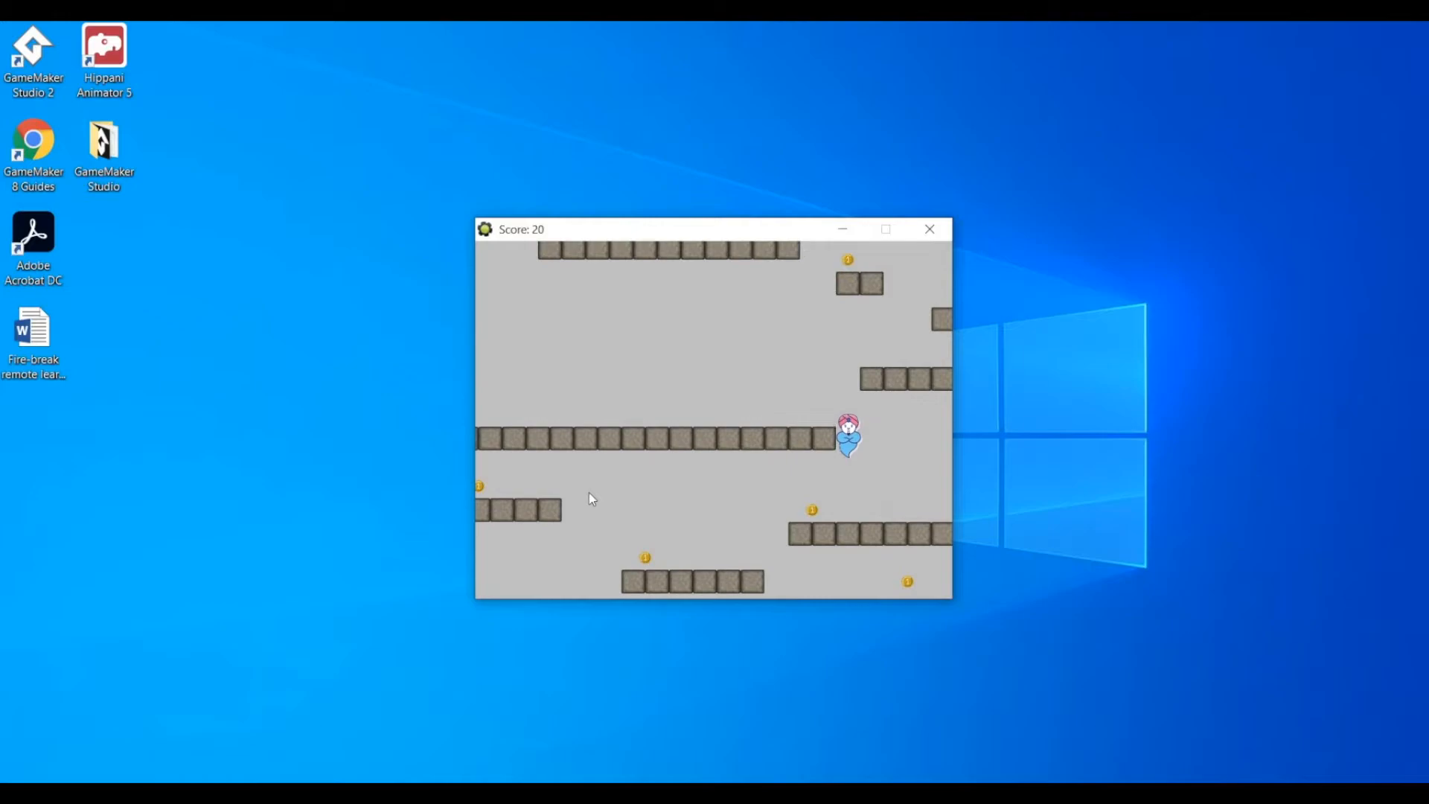
- Collect the coins on the platform below the floor's right end and the six-block platform, and drop the genie out of the room
key("Left")
key("Right")
key("Up")
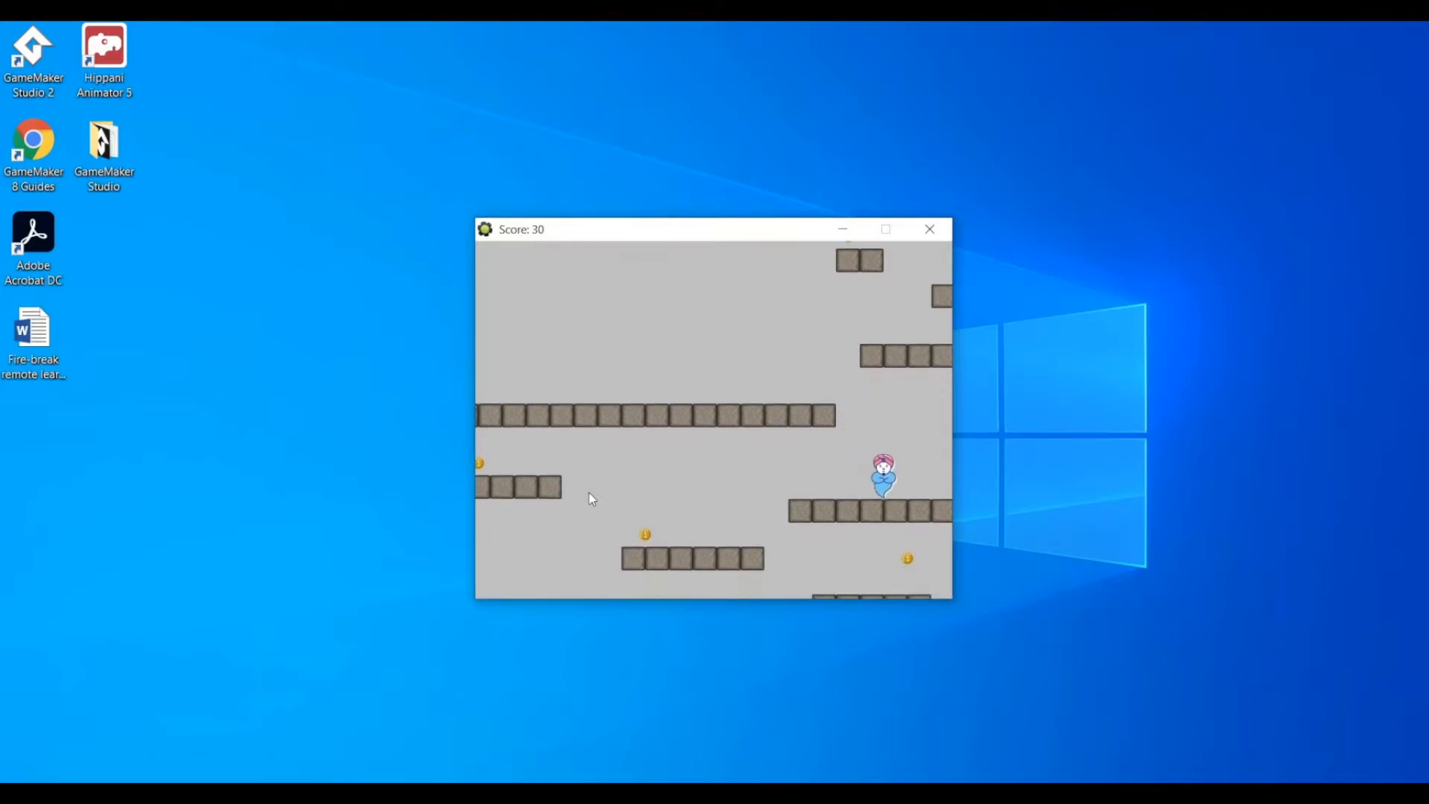
key("Left")
key("Left")
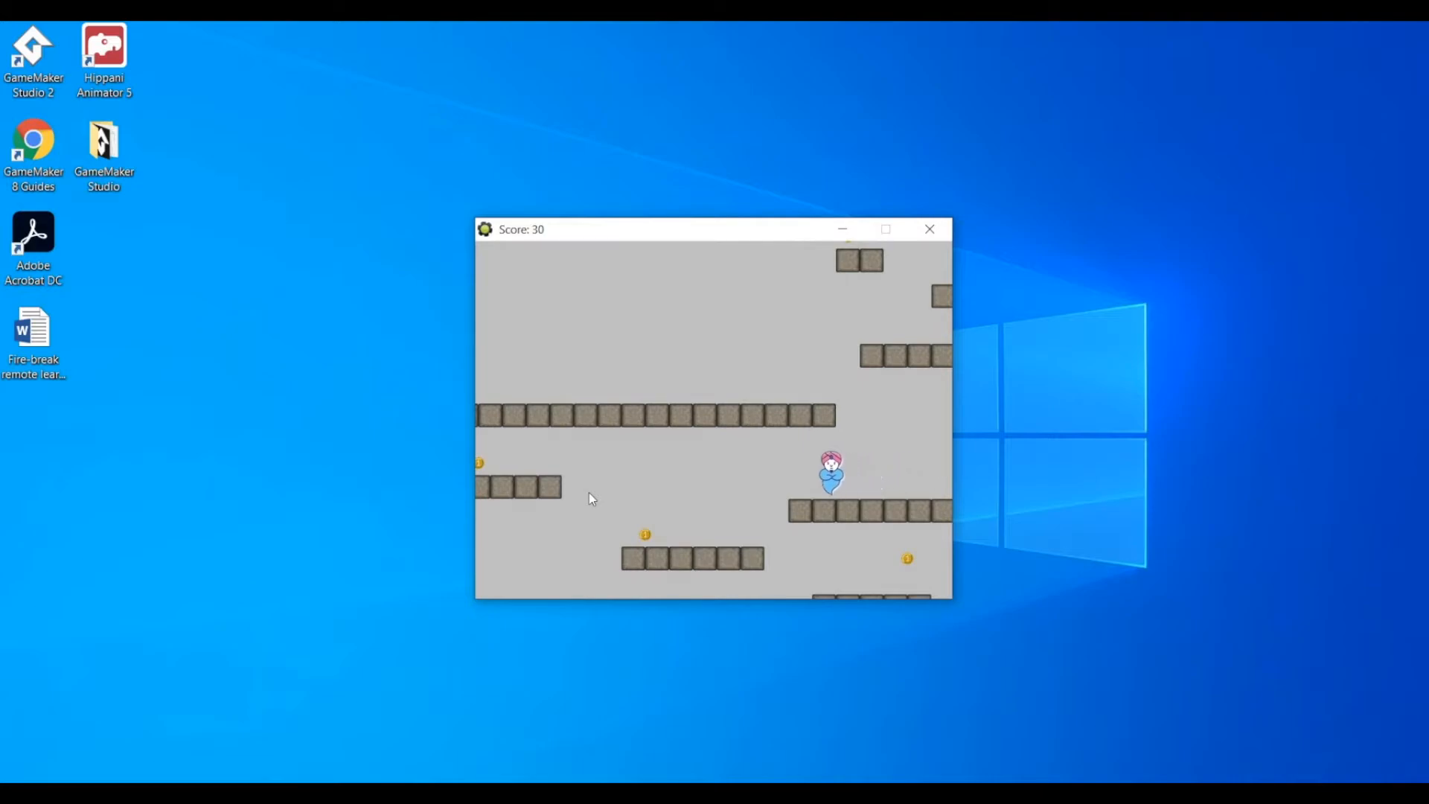
key("Left")
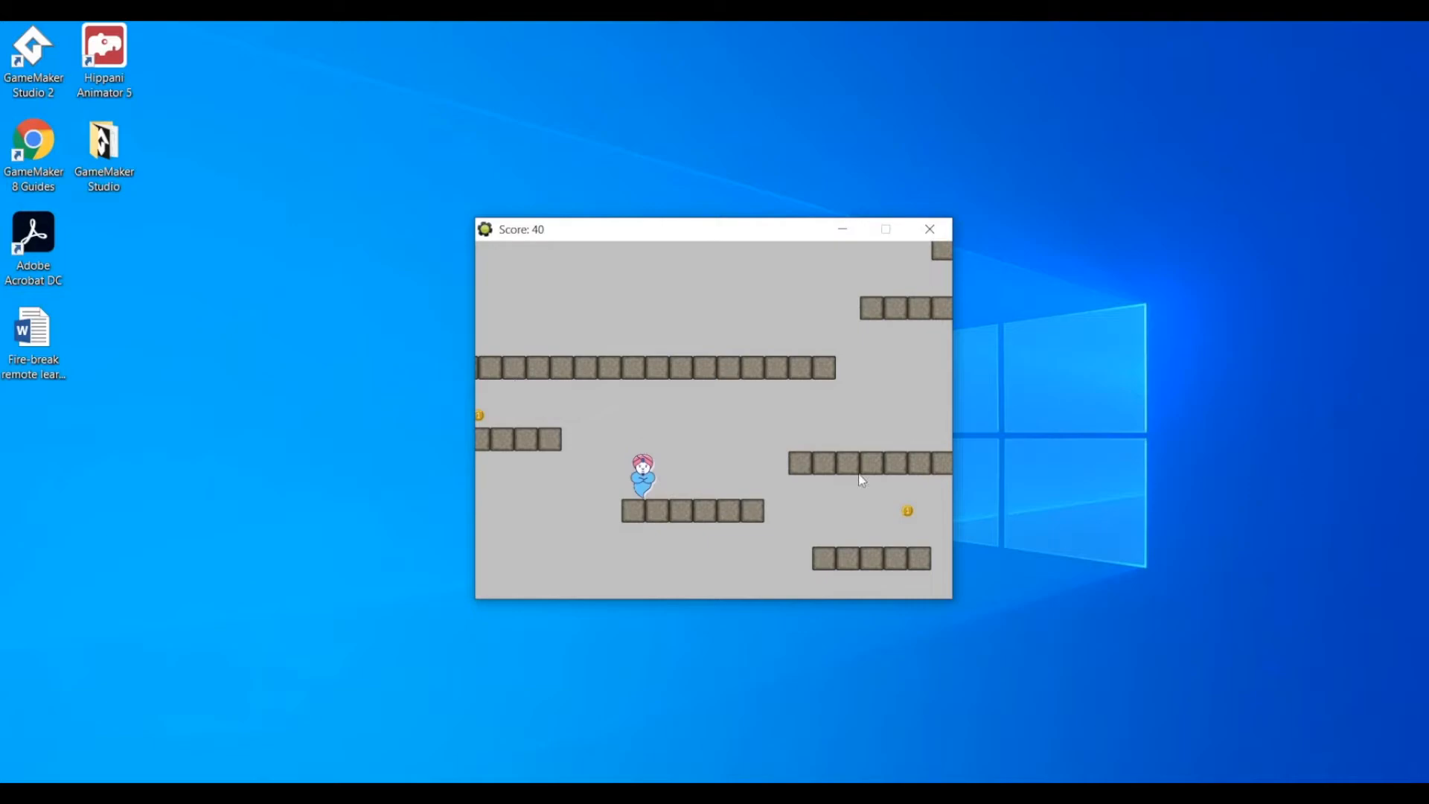
key("Left")
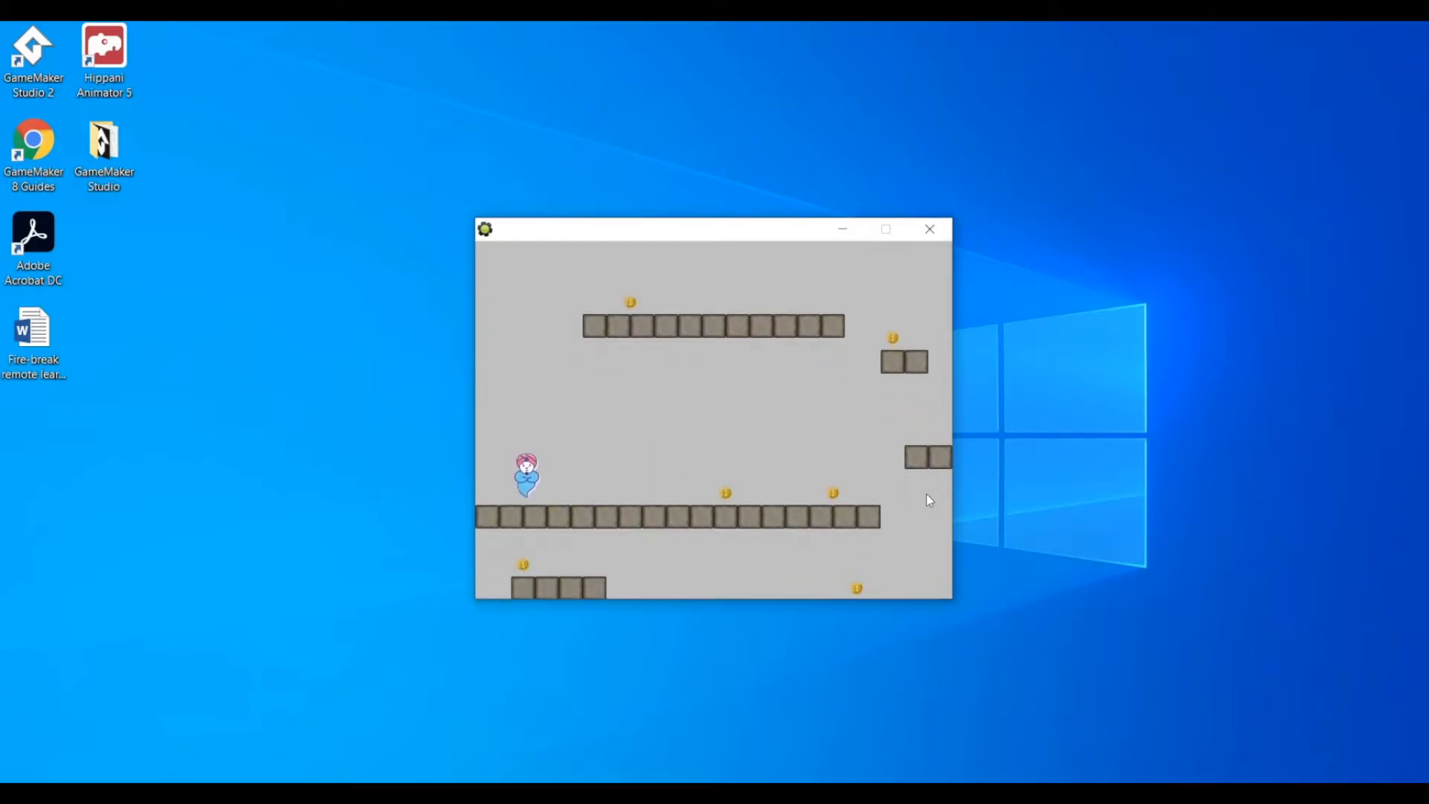
- Play the level from the start again, jumping along the floor and collecting its two coins
key("Right")
key("Up")
key("Up")
key("Right")
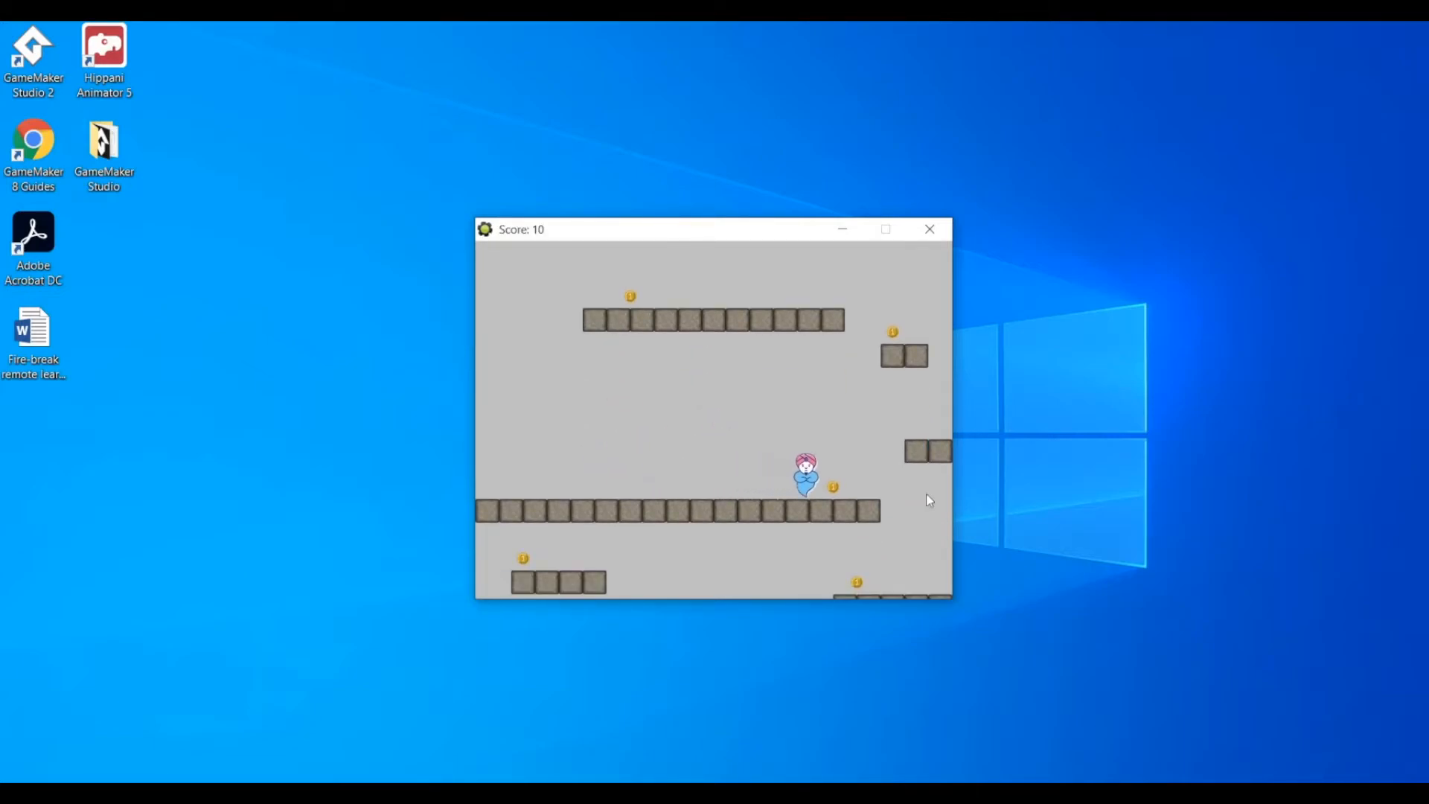
key("Right")
- Jump the genie from the floor's right end up past the lowest upper platform to the small block at the room's edge
key("Up")
key("Up")
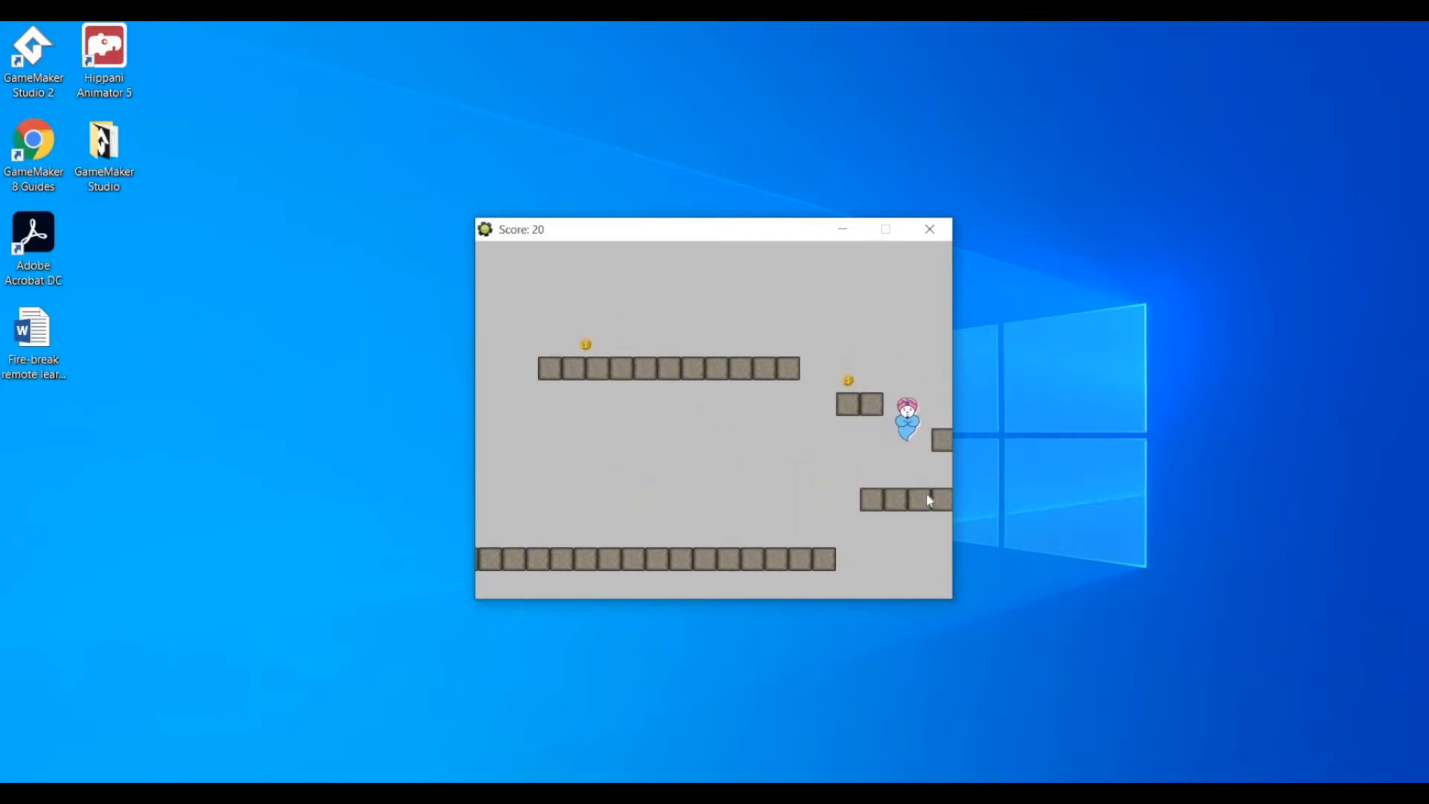
key("Up")
key("Right")
key("Up")
- Collect the coins on the two-block platform and the long upper platform, and drop the genie off its left end
key("Left")
key("Up")
key("Left")
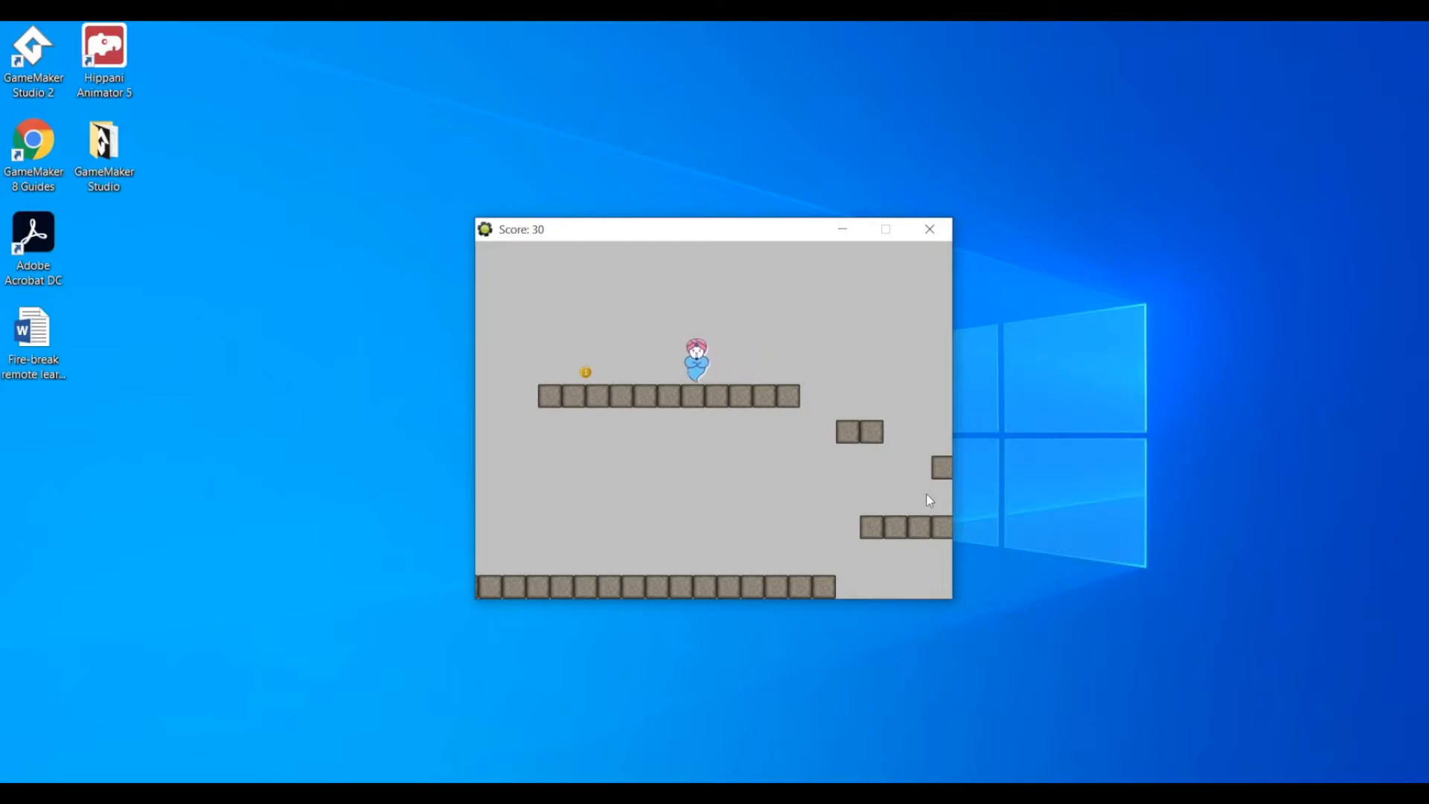
key("Left")
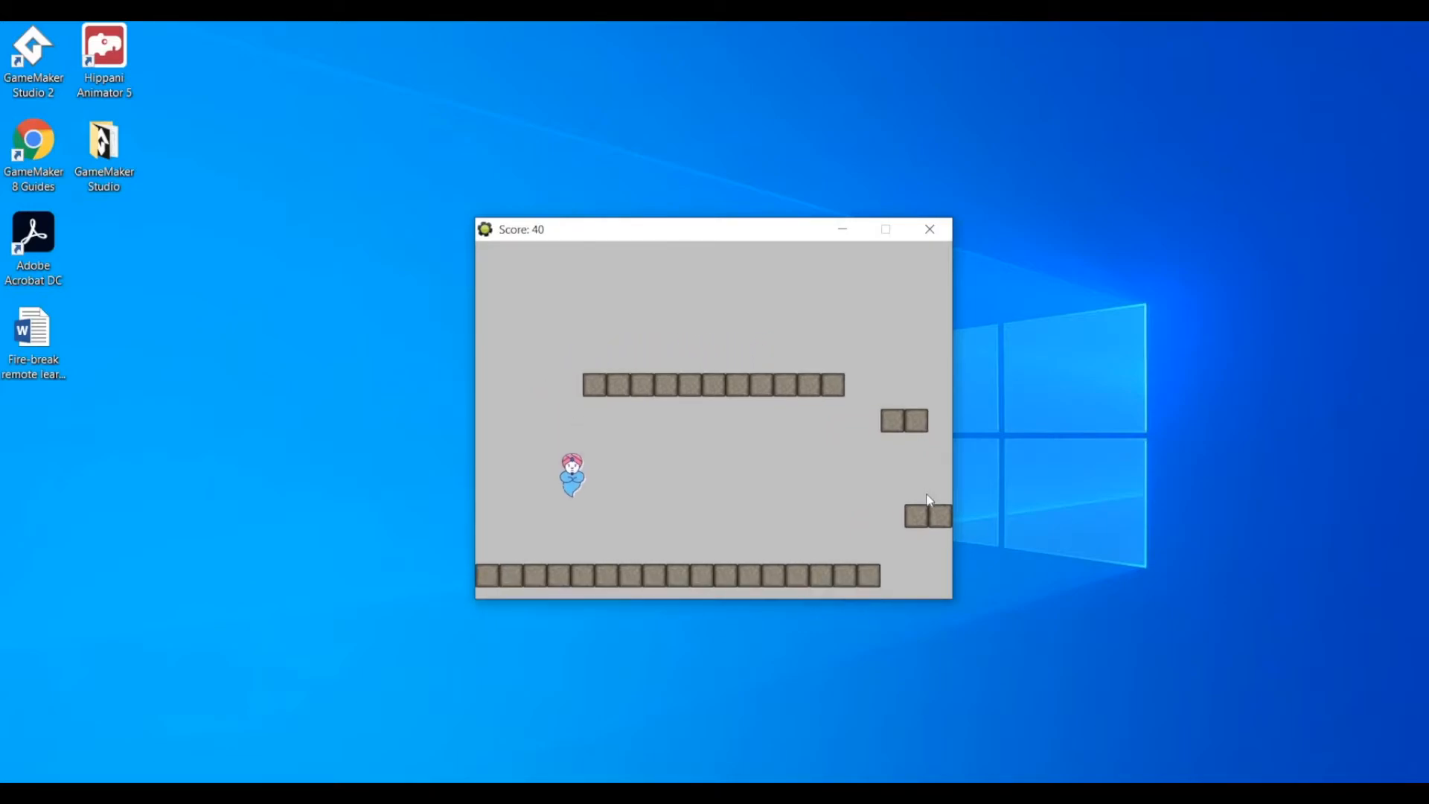
- Drop the genie off the floor's right end and collect the coins on the two platforms below it
key("Right")
key("Right")
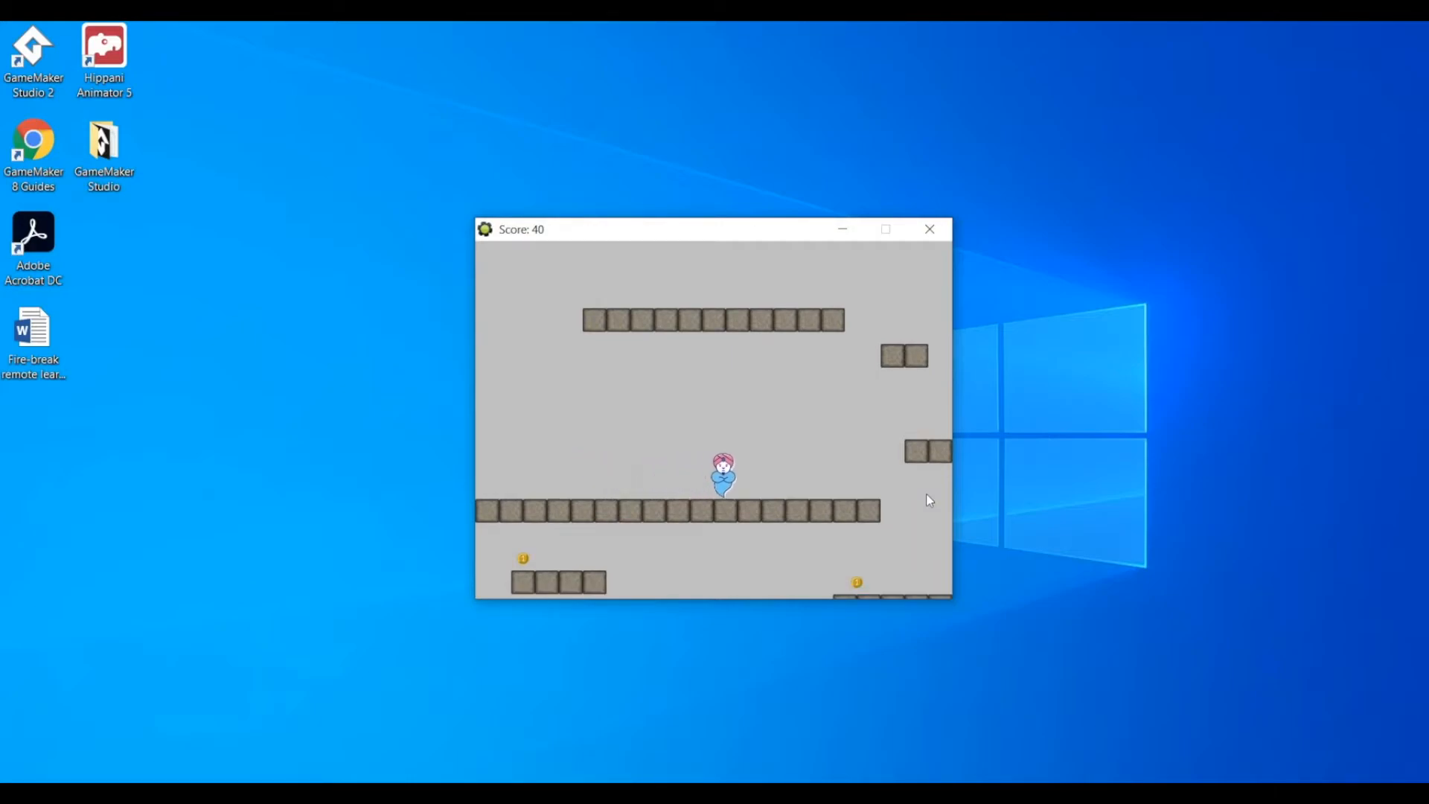
key("Right")
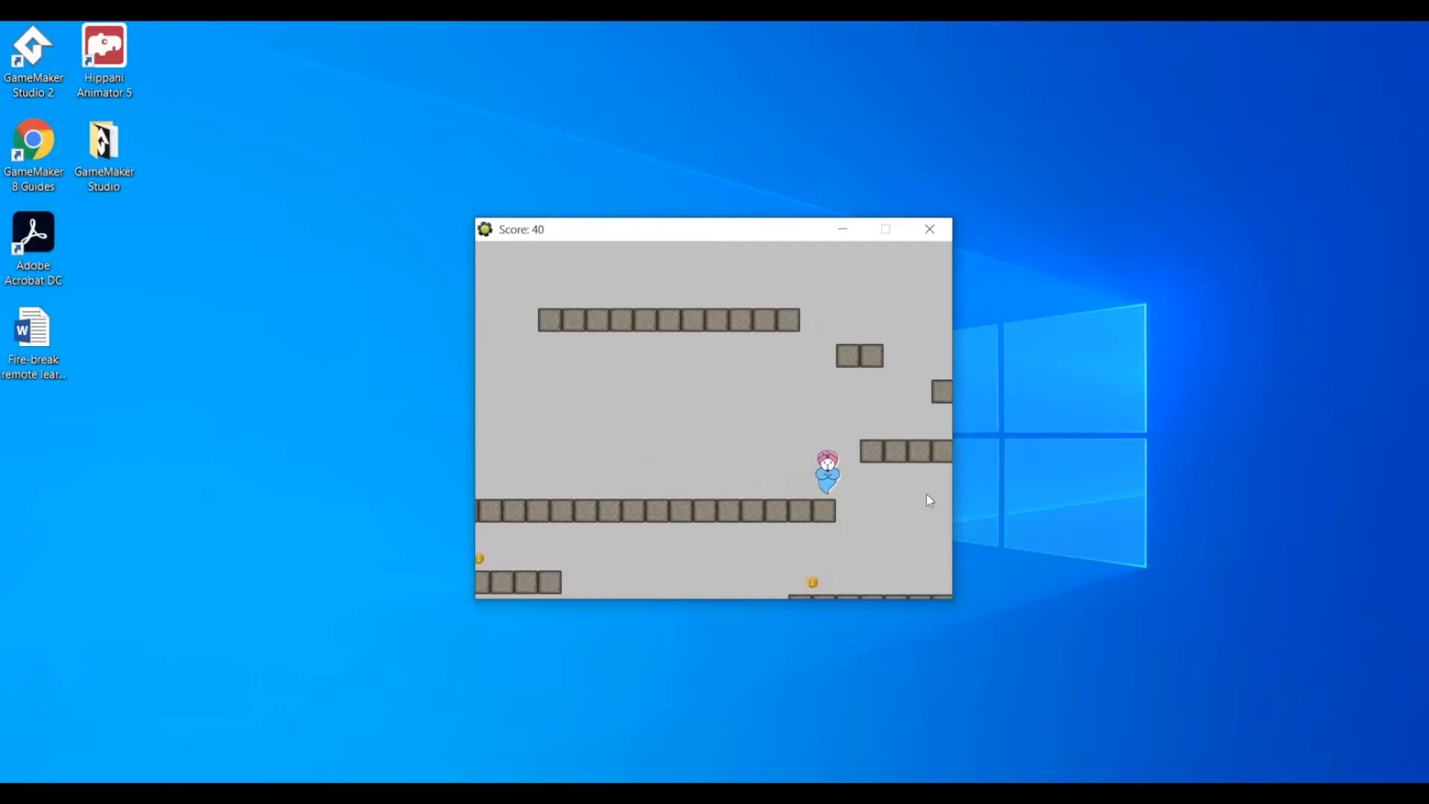
key("Left")
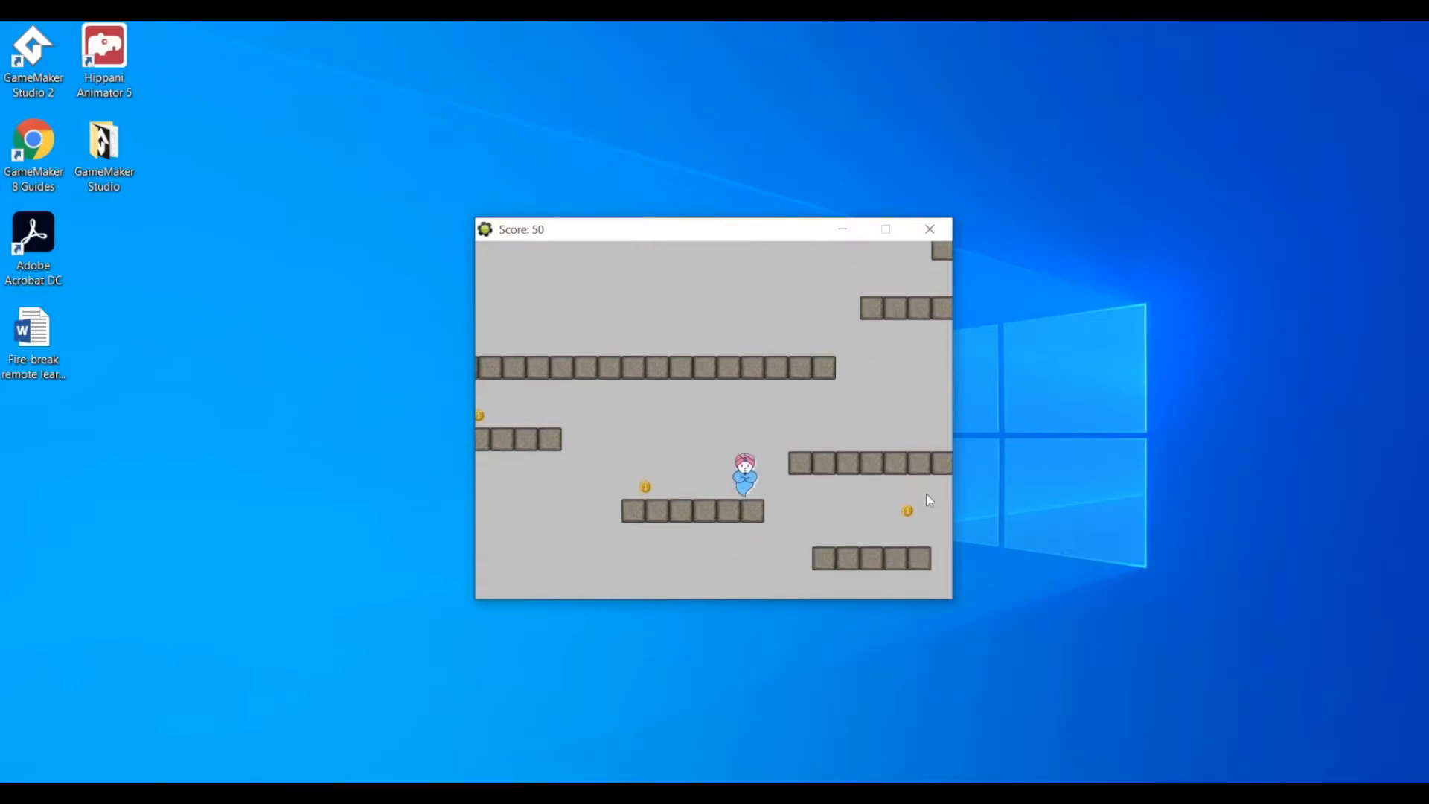
key("Left")
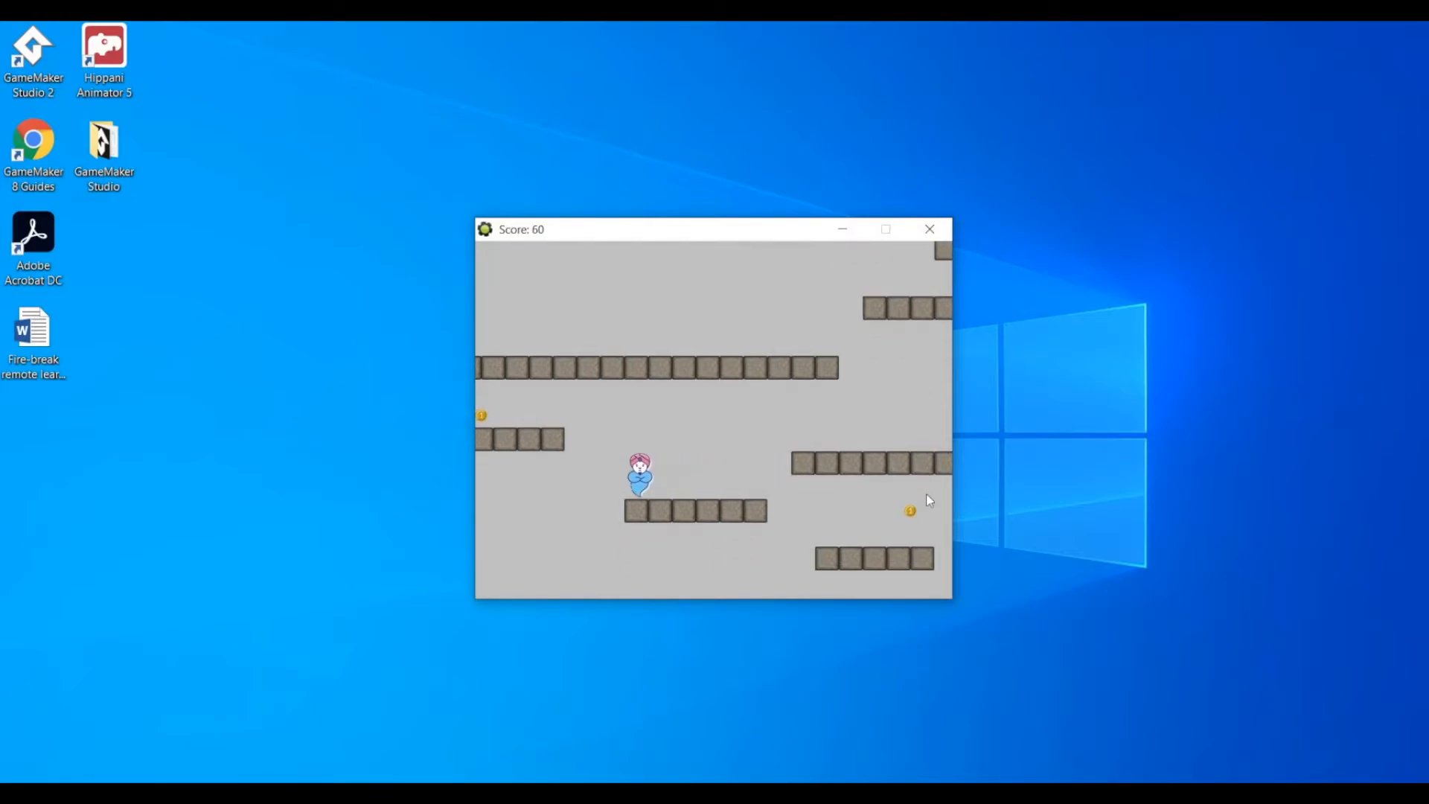
- Try to jump from the six-block platform up to the four-block platform, and close the game
key("Up")
key("Left")
key("Right")
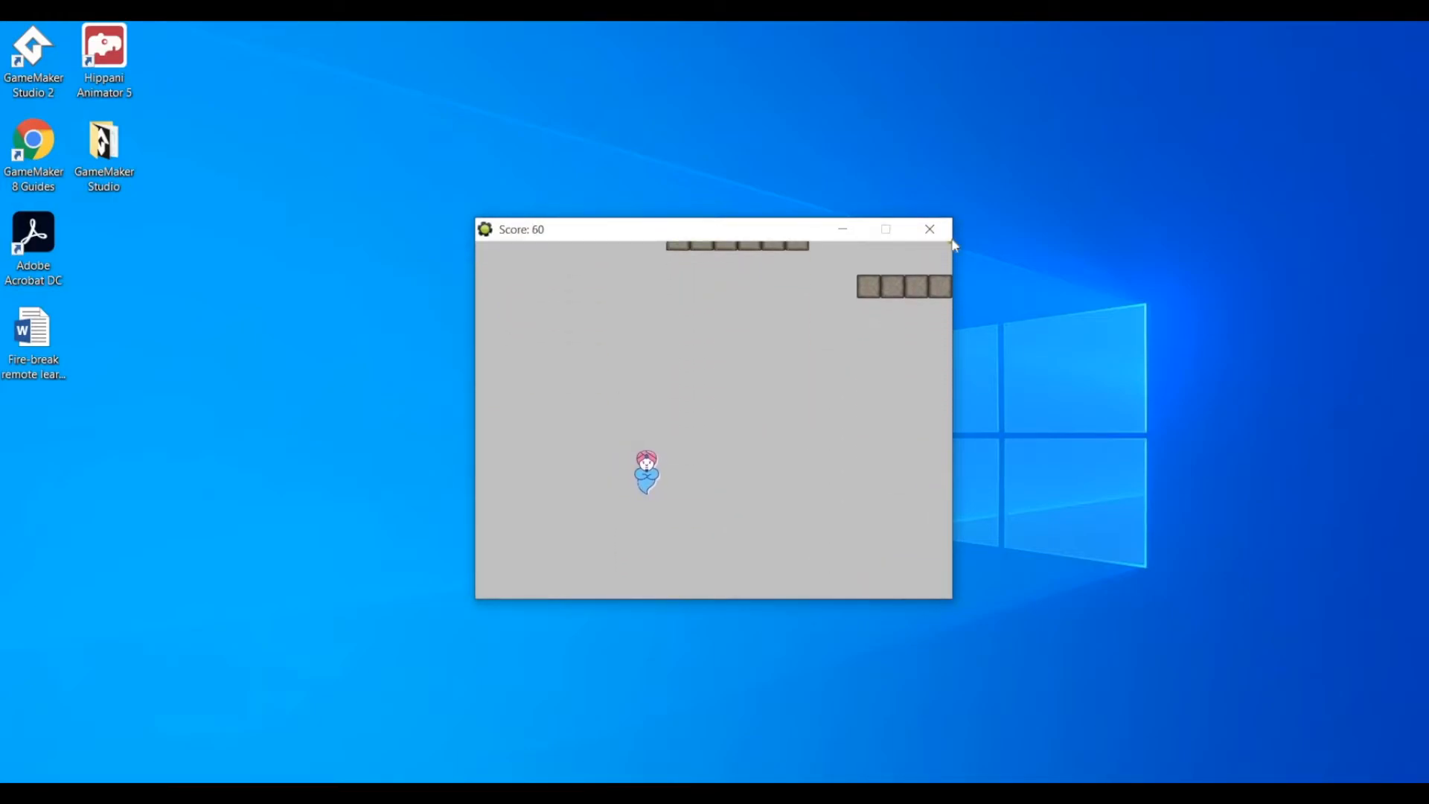
left_click(930, 228)
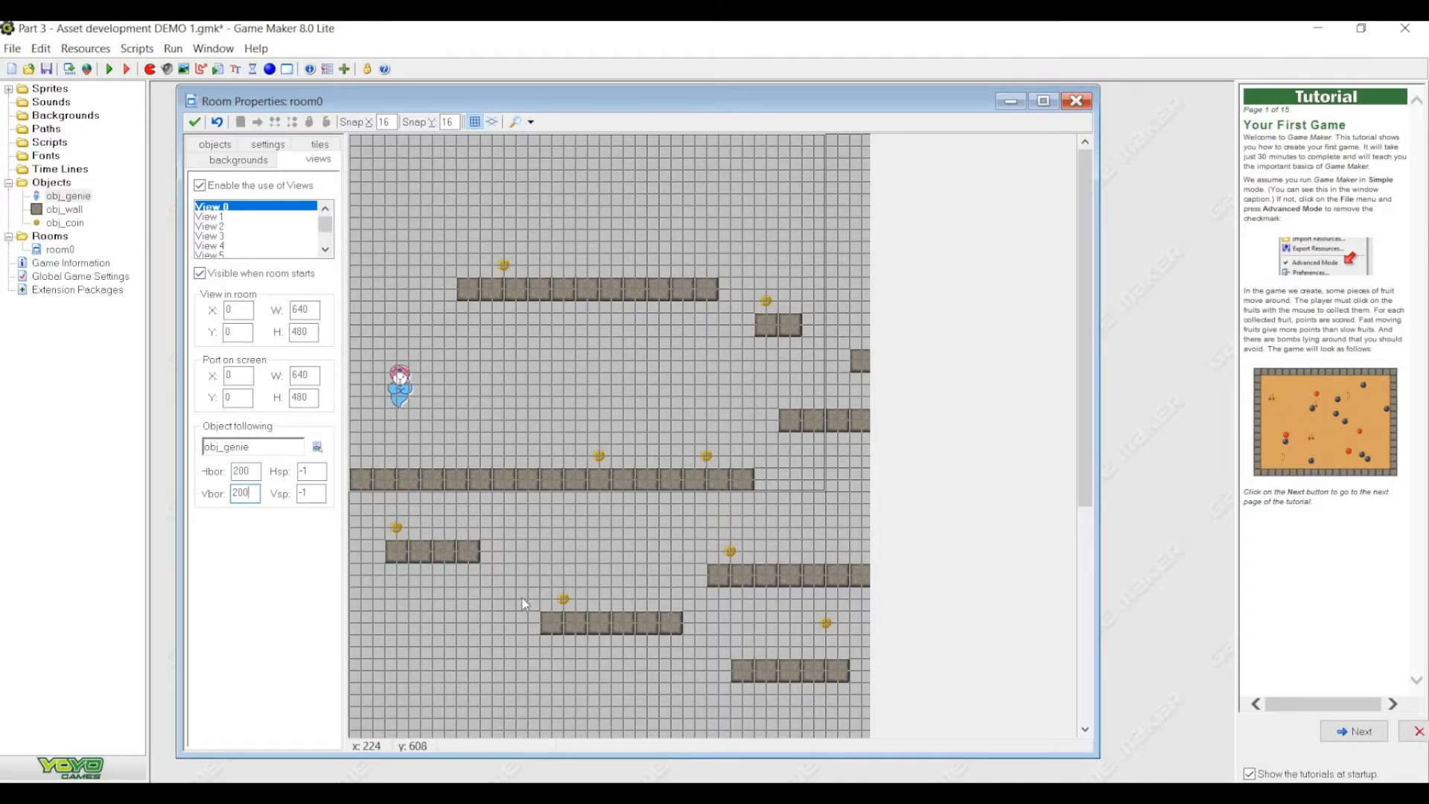
- Place one obj_wall block in room0 as a stepping stone between the four-block and six-block lower platforms
left_click(227, 162)
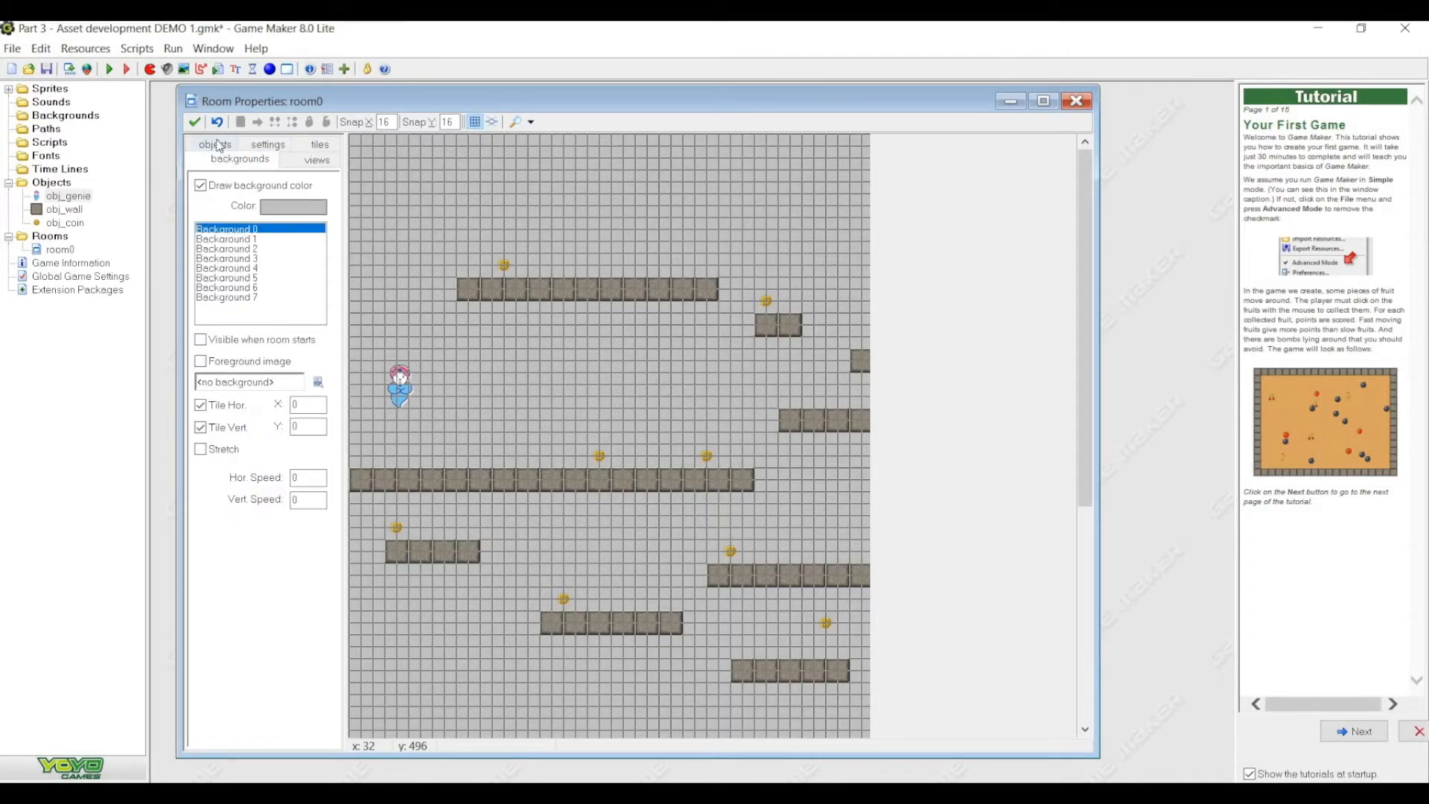
left_click(217, 145)
left_click(222, 190)
left_click(253, 205)
left_click(515, 596)
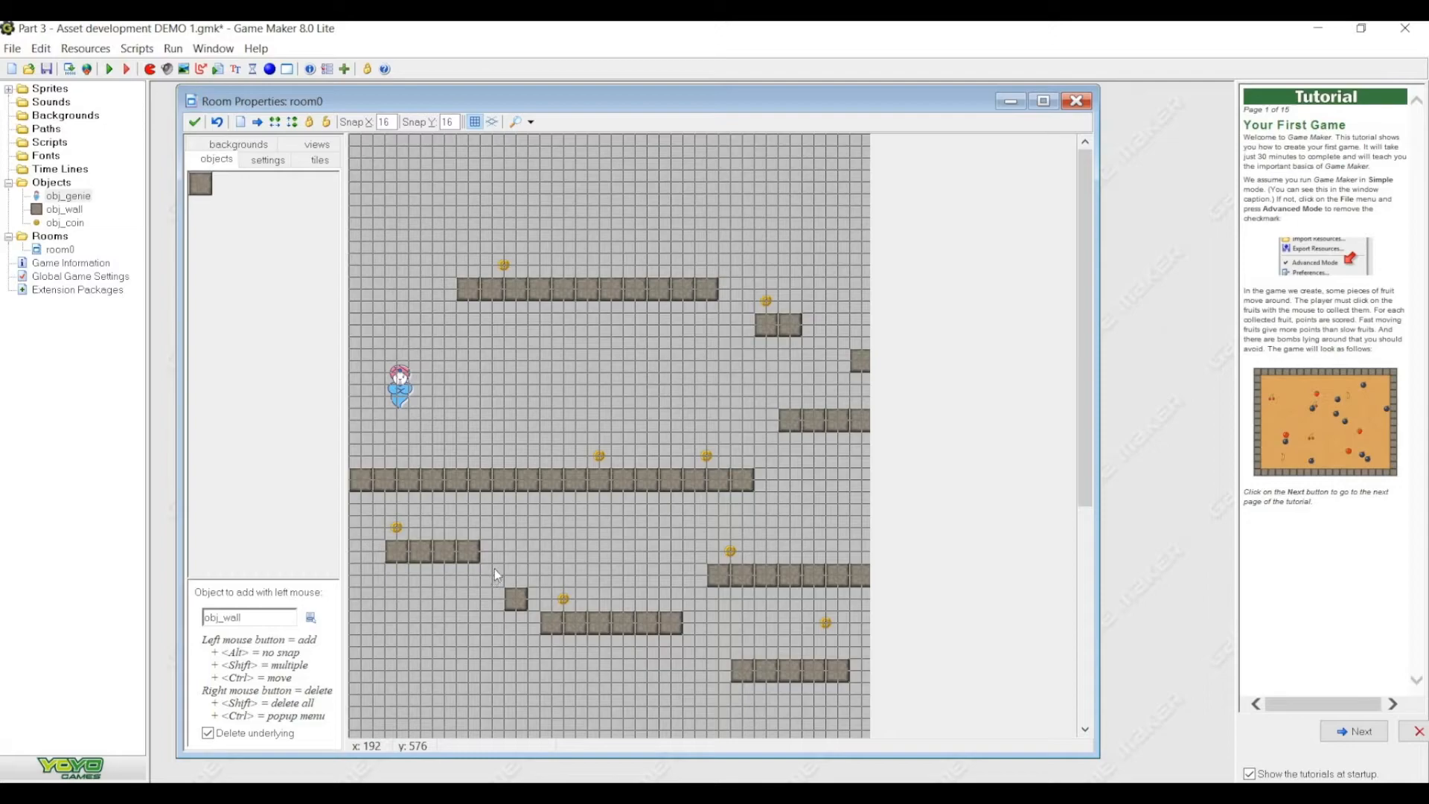
- Place one more obj_wall block in room0 directly beside the four-block platform's lower right end, and save the room
left_click(491, 573)
left_click(195, 121)
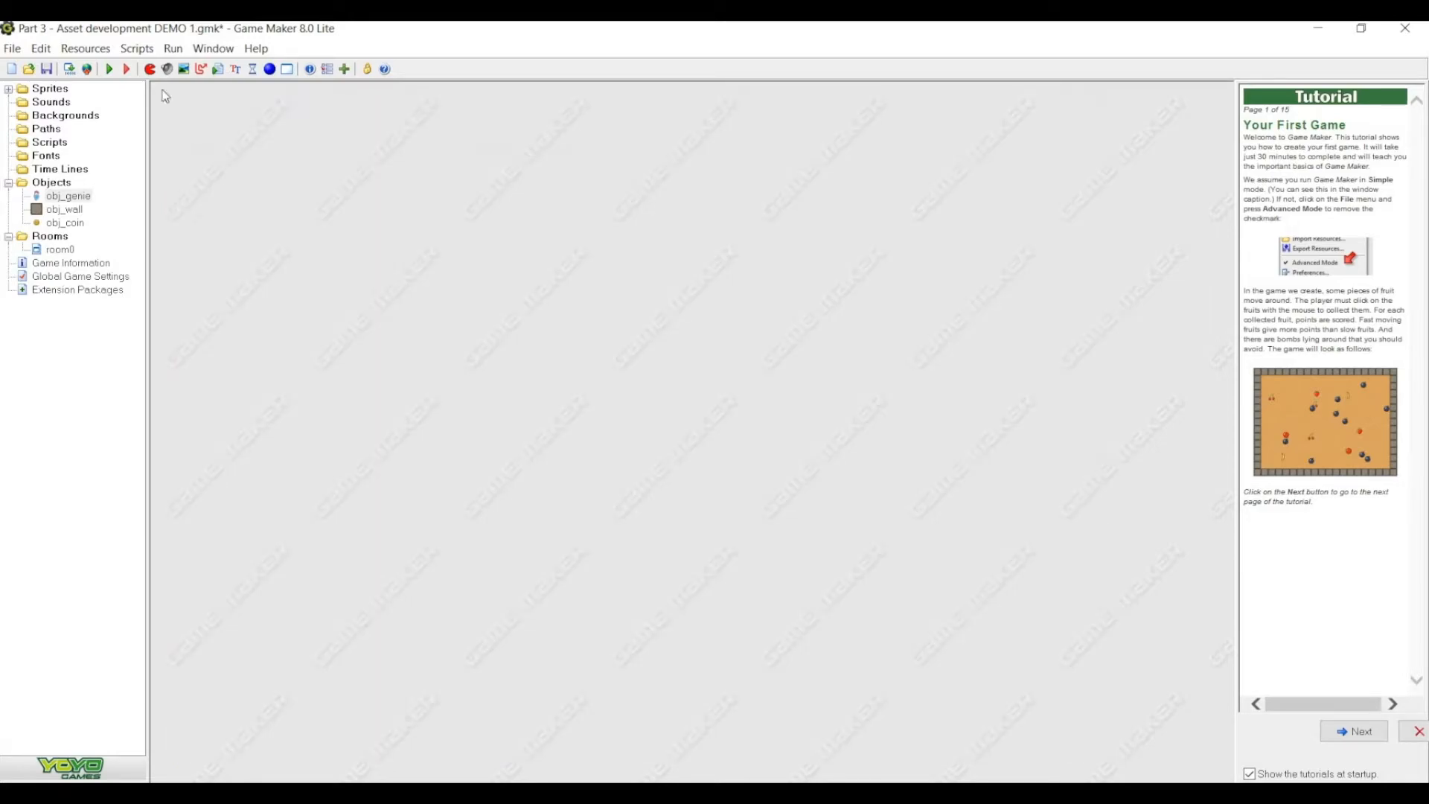
- Run the game and walk the genie right along the main floor, collecting its two coins
left_click(108, 69)
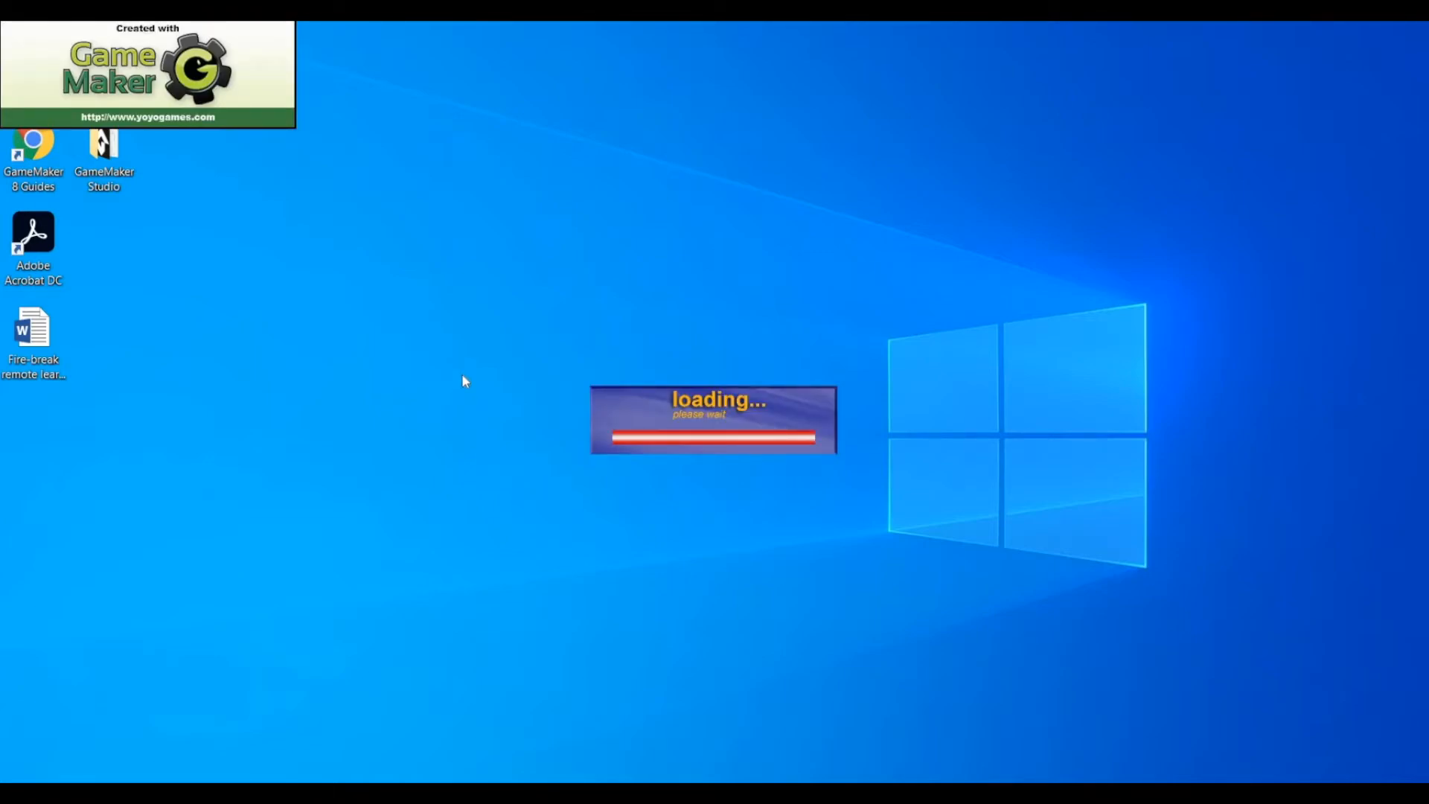
key("Right")
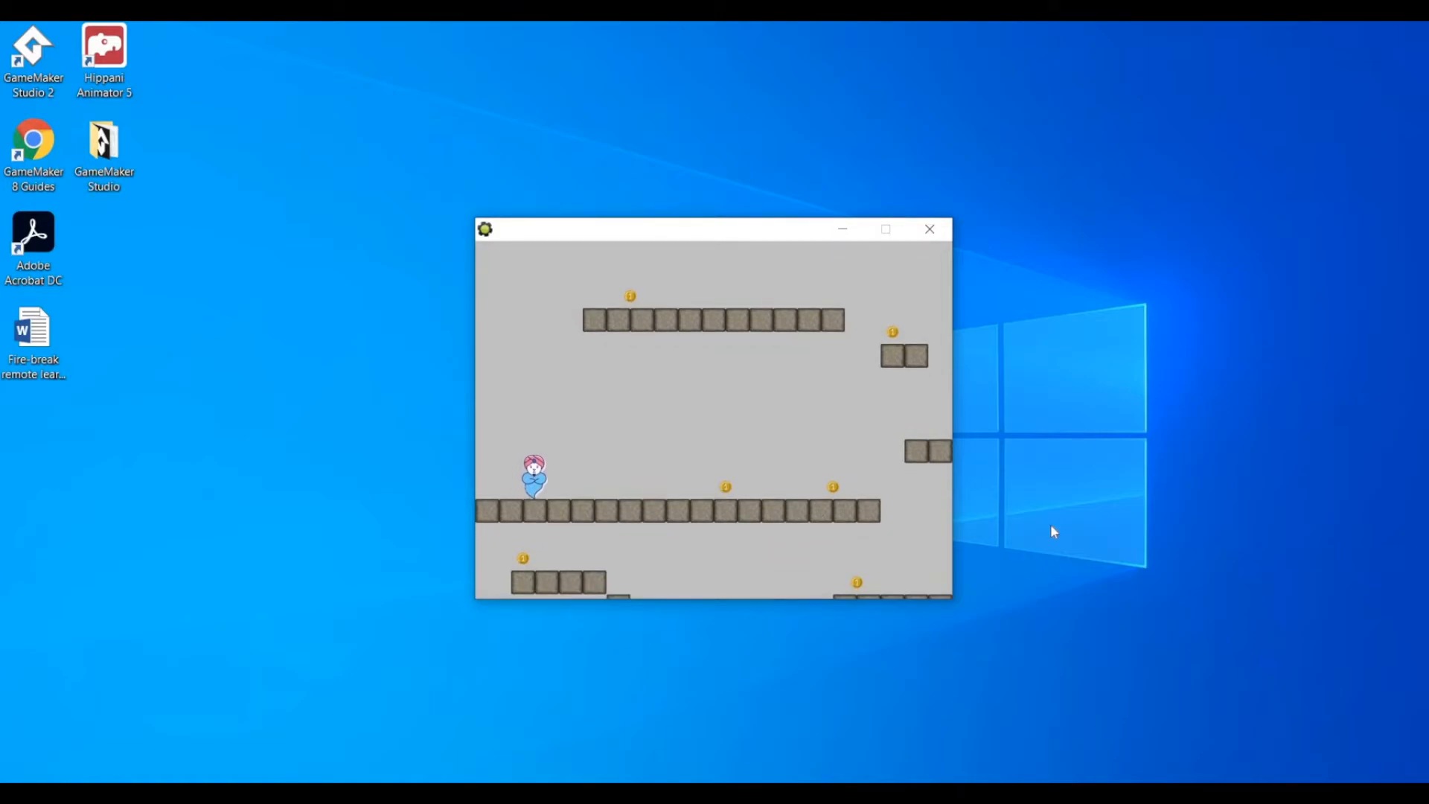
key("Right")
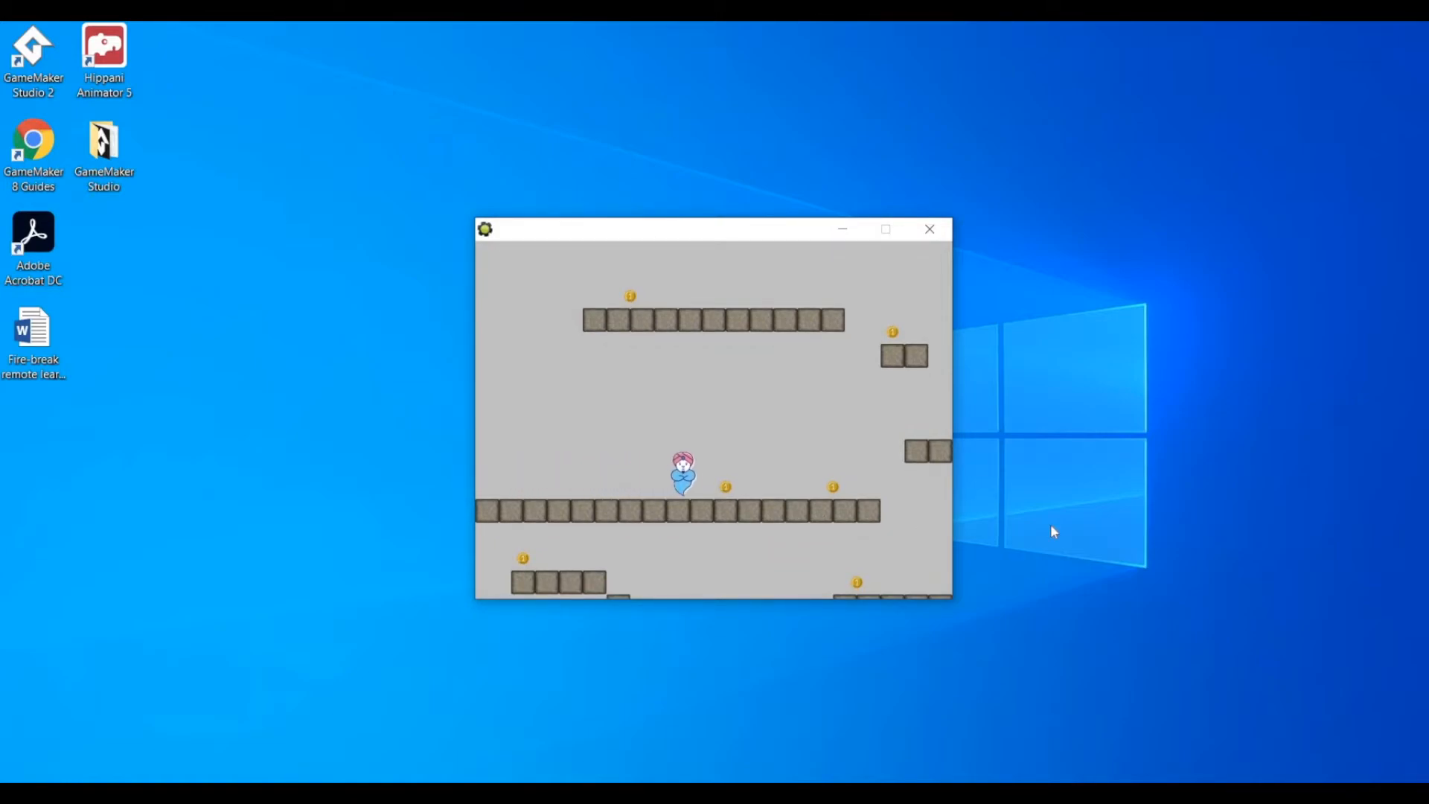
key("Right")
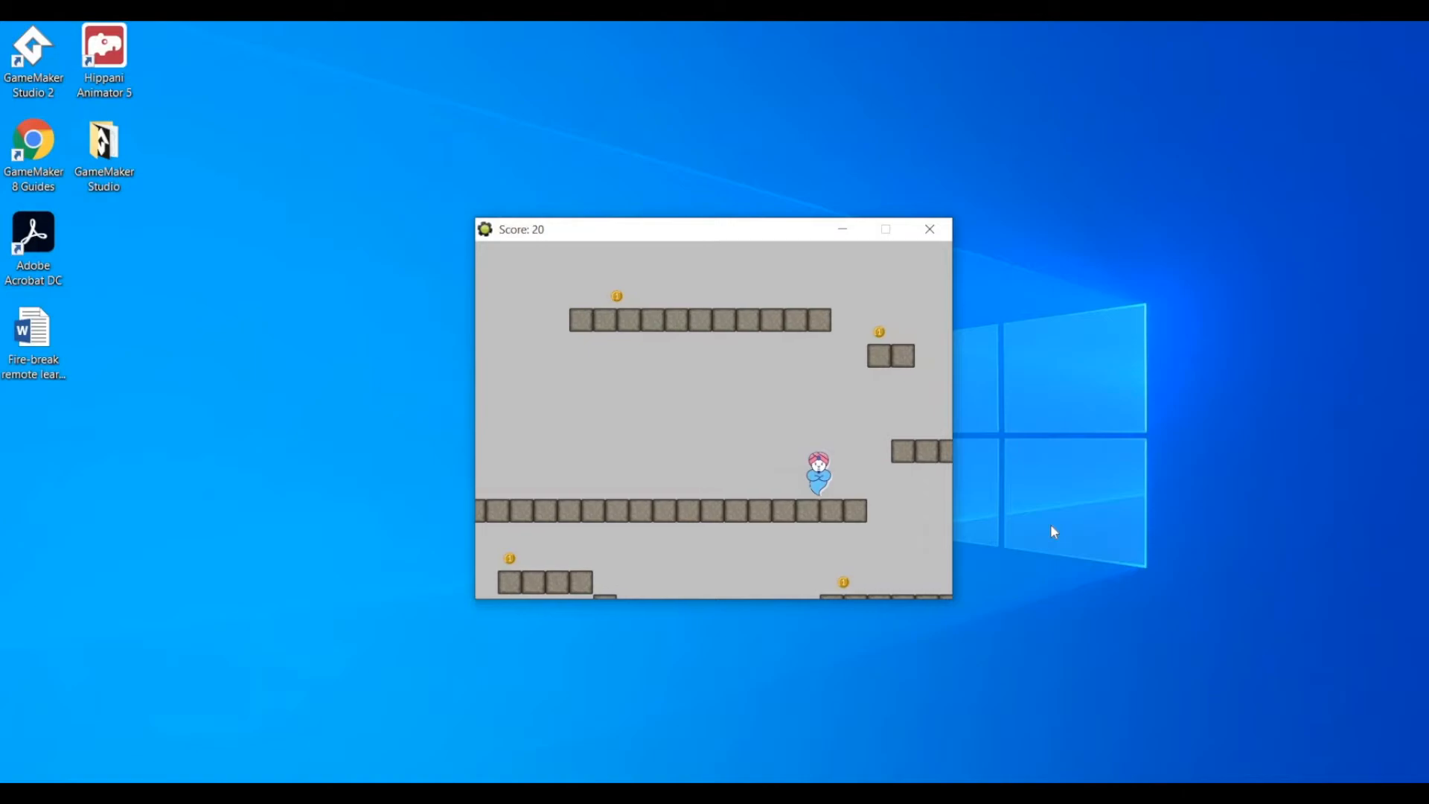
- Drop the genie down to the six-block platform, try to climb the stepping stones to the four-block platform, and close the game
key("Left")
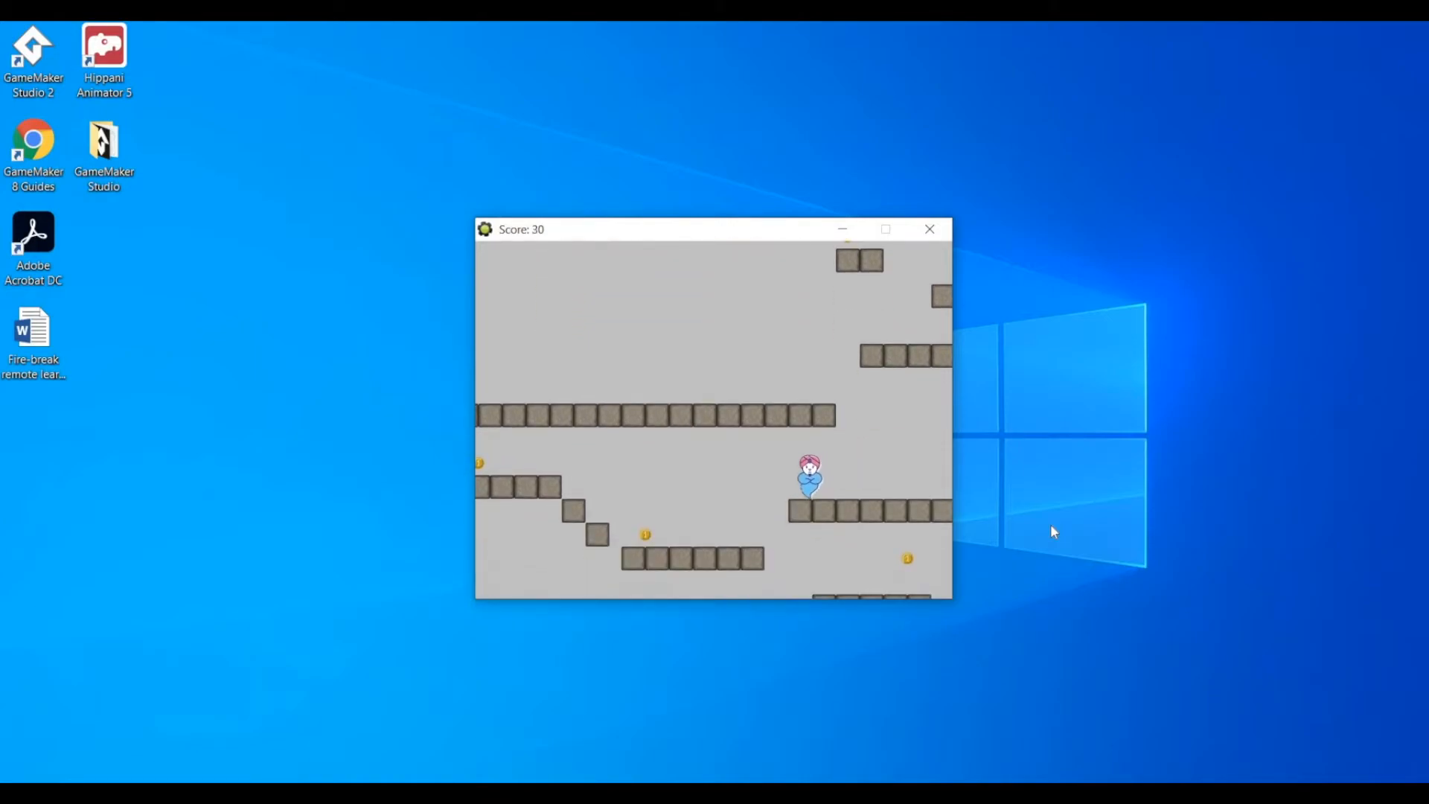
key("Left")
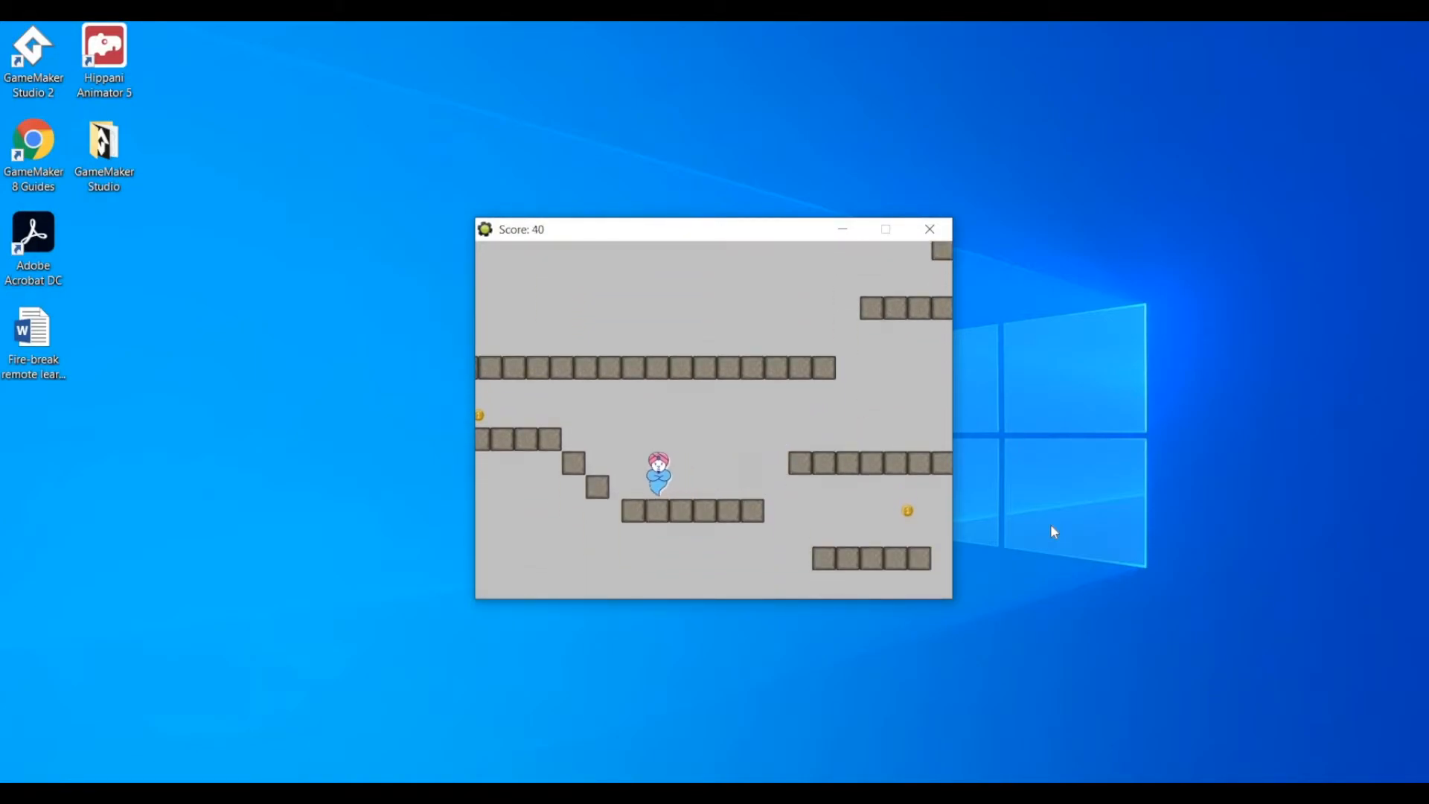
key("Up")
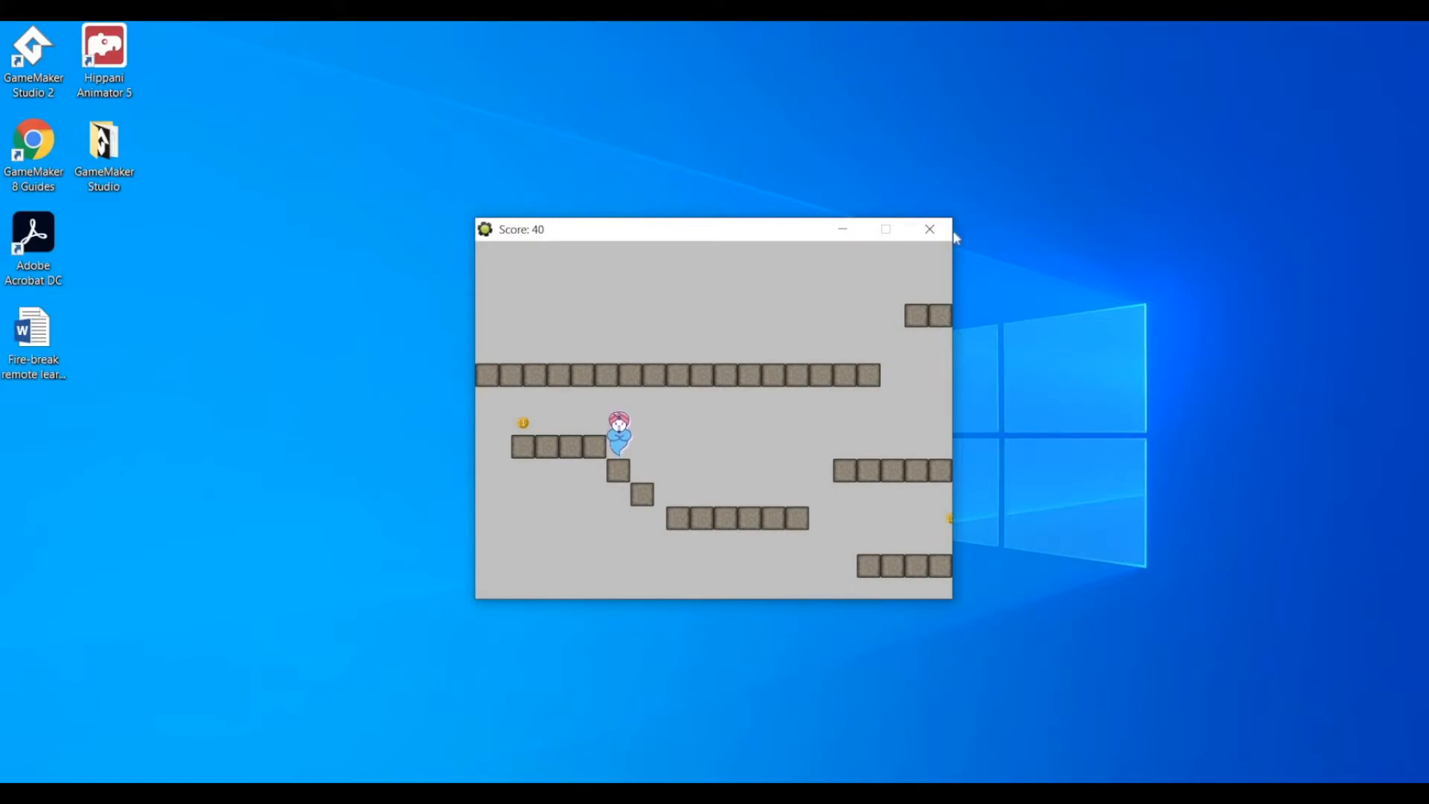
left_click(931, 230)
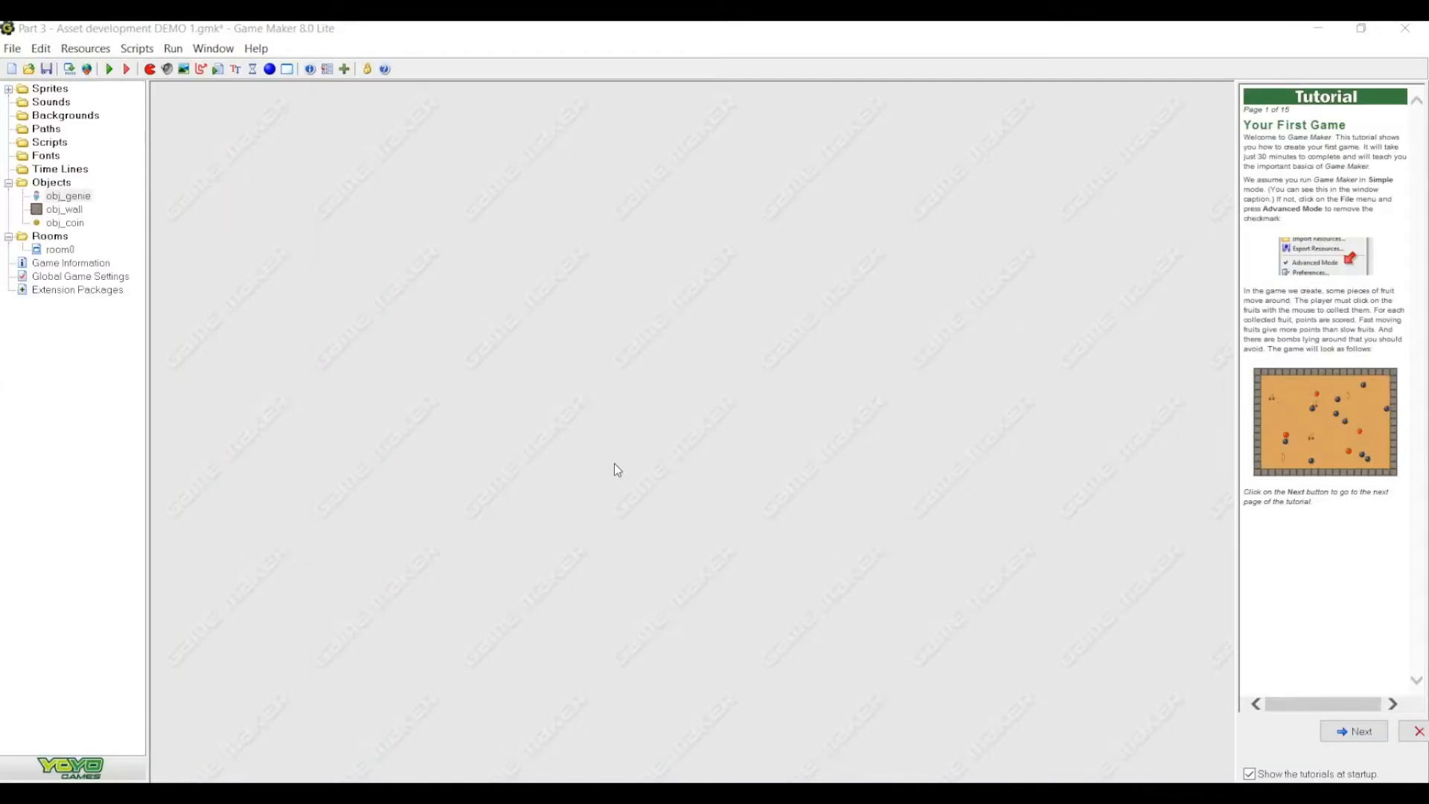
- Delete the four-block platform below the main floor's left part in room0
double_click(60, 249)
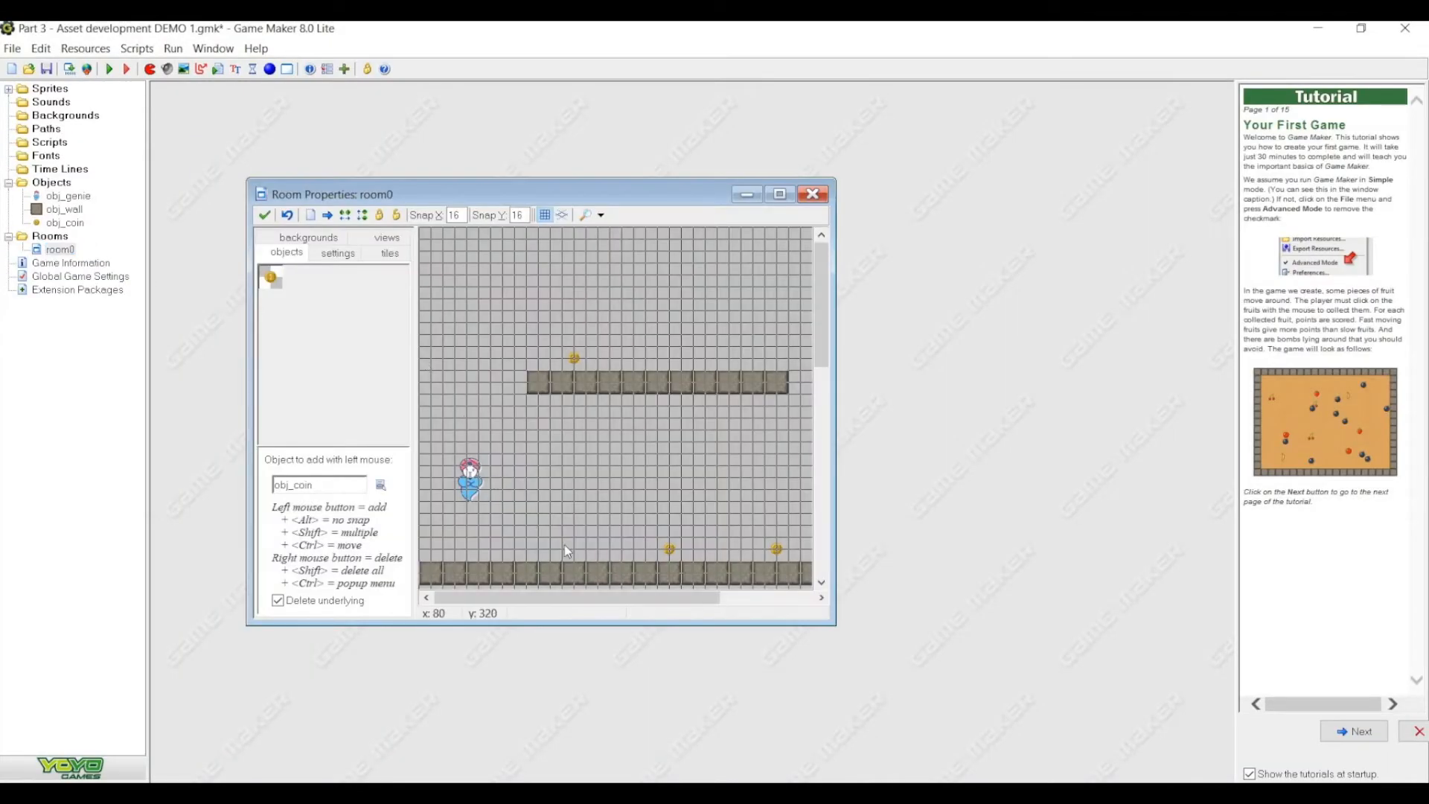
scroll(496, 437, "down", 5)
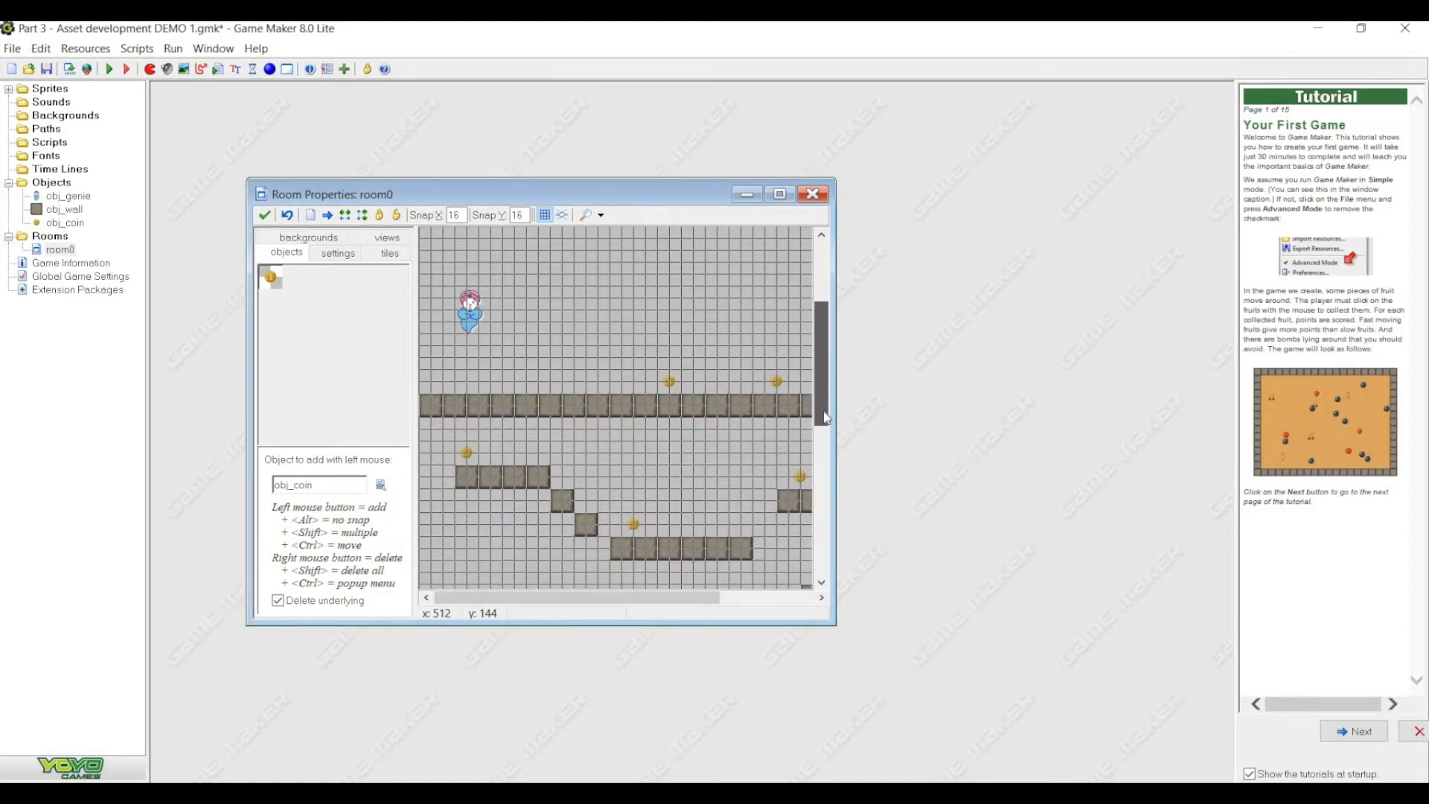
right_click(467, 428)
right_click(492, 429)
right_click(515, 429)
right_click(528, 426)
left_click(528, 449)
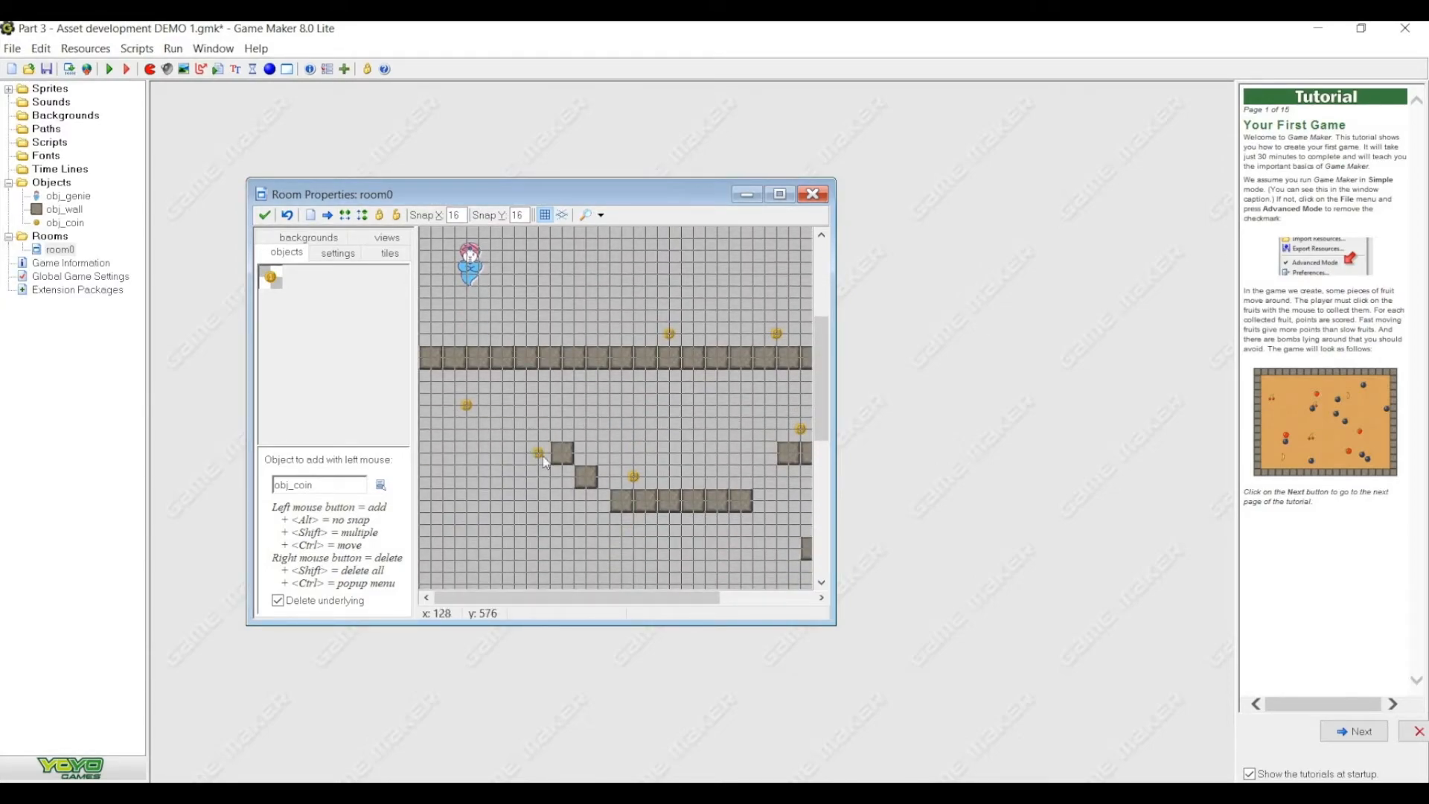
right_click(534, 452)
- Place five obj_wall blocks in a row leftward from the upper stepping stone to rebuild the left platform at its level
left_click(316, 335)
left_click(317, 333)
left_click(529, 443)
left_click(505, 446)
left_click(477, 448)
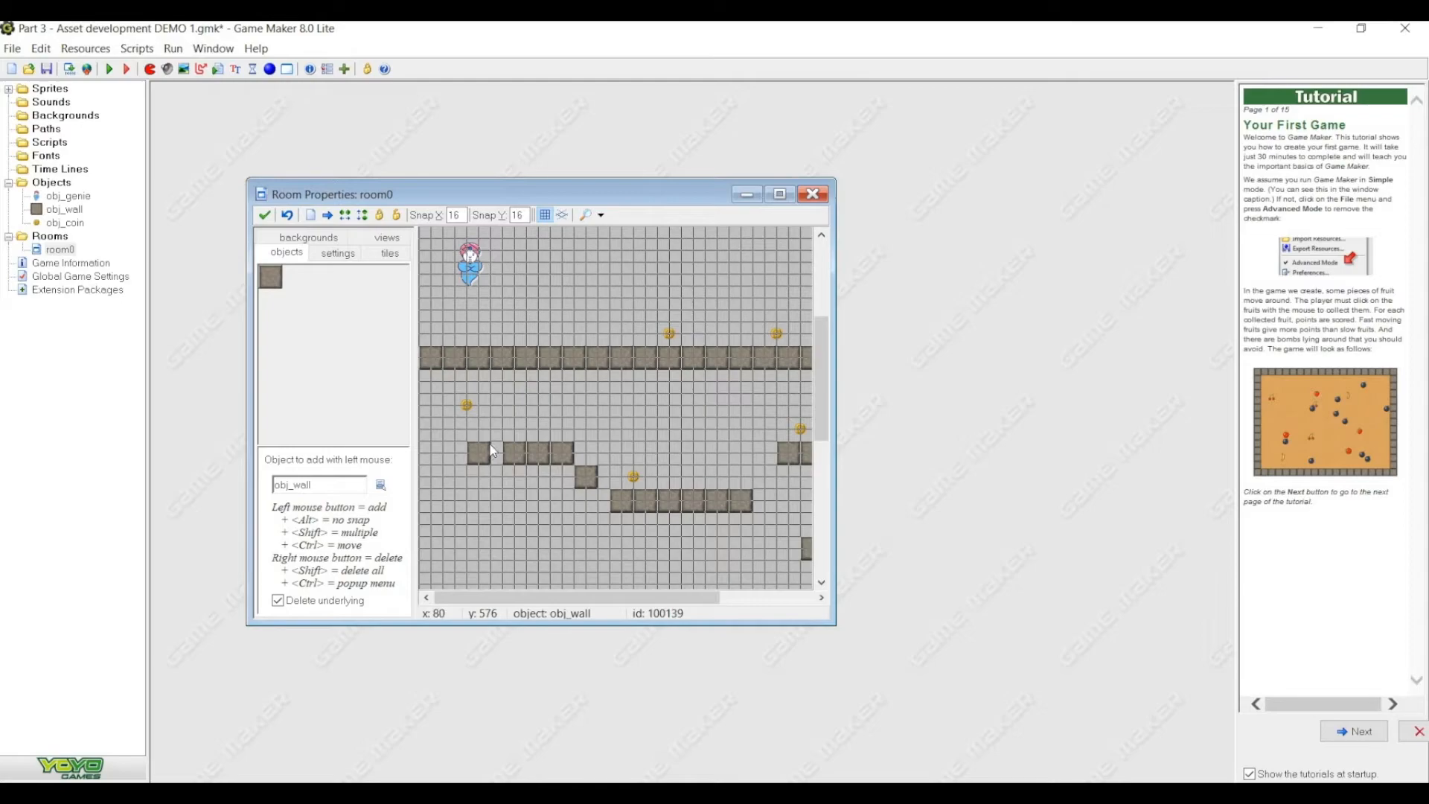
left_click(465, 449)
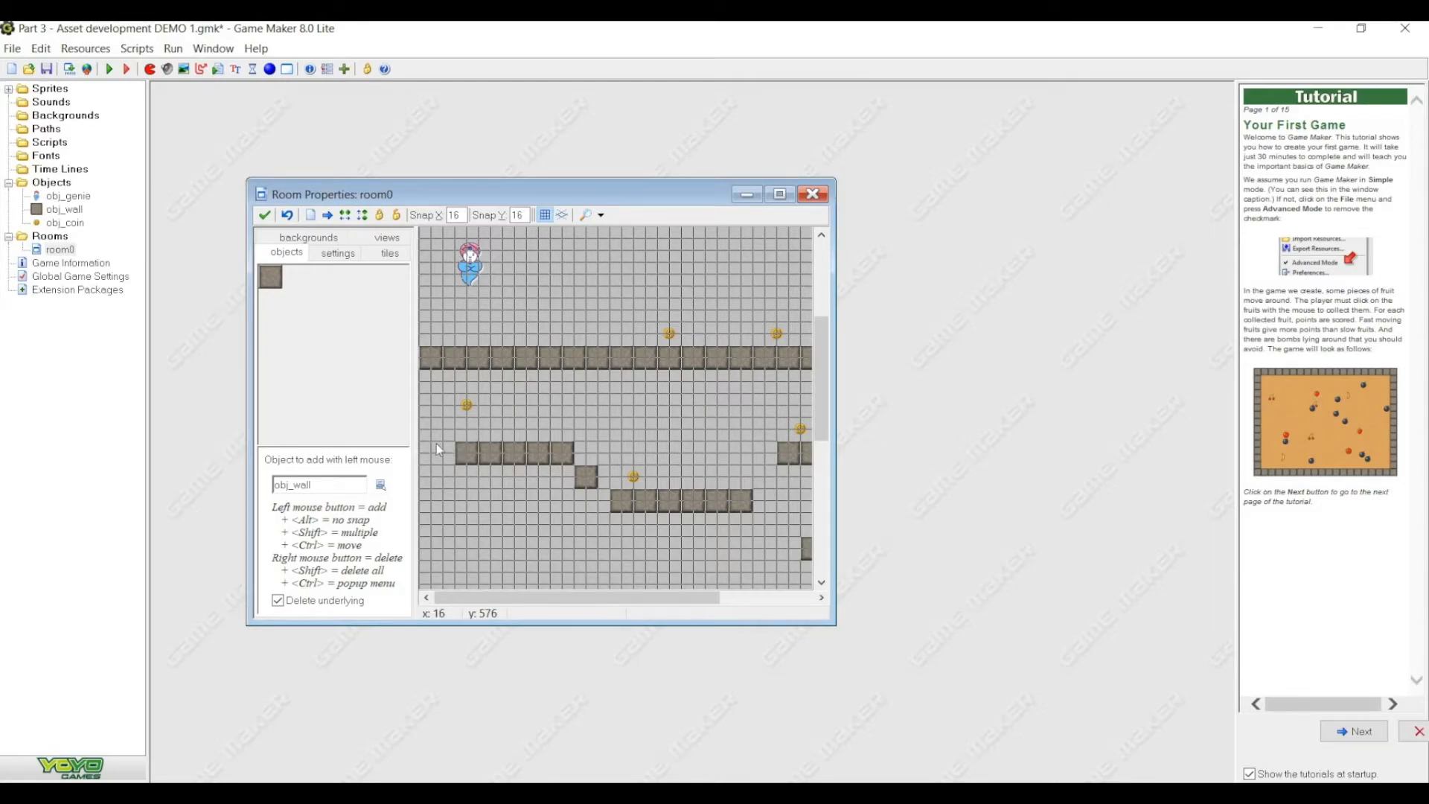
left_click(440, 443)
- Enlarge the room0 window and lay a row of 14 obj_wall blocks in the empty area below the existing platforms
left_click_drag(660, 594, 717, 595)
left_click_drag(824, 623, 923, 748)
left_click_drag(632, 190, 589, 97)
left_click_drag(913, 709, 923, 751)
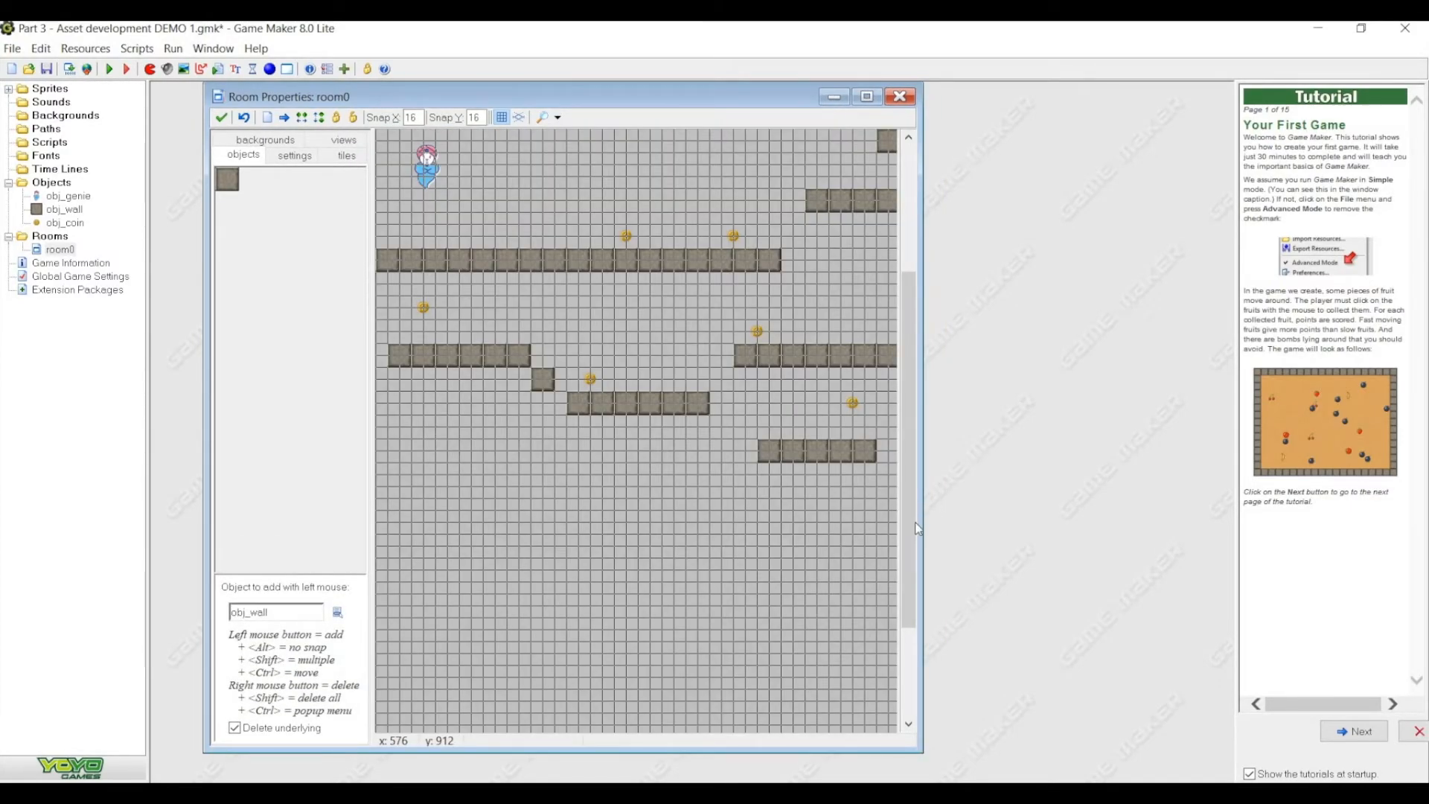
left_click_drag(909, 525, 935, 718)
left_click_drag(902, 586, 901, 587)
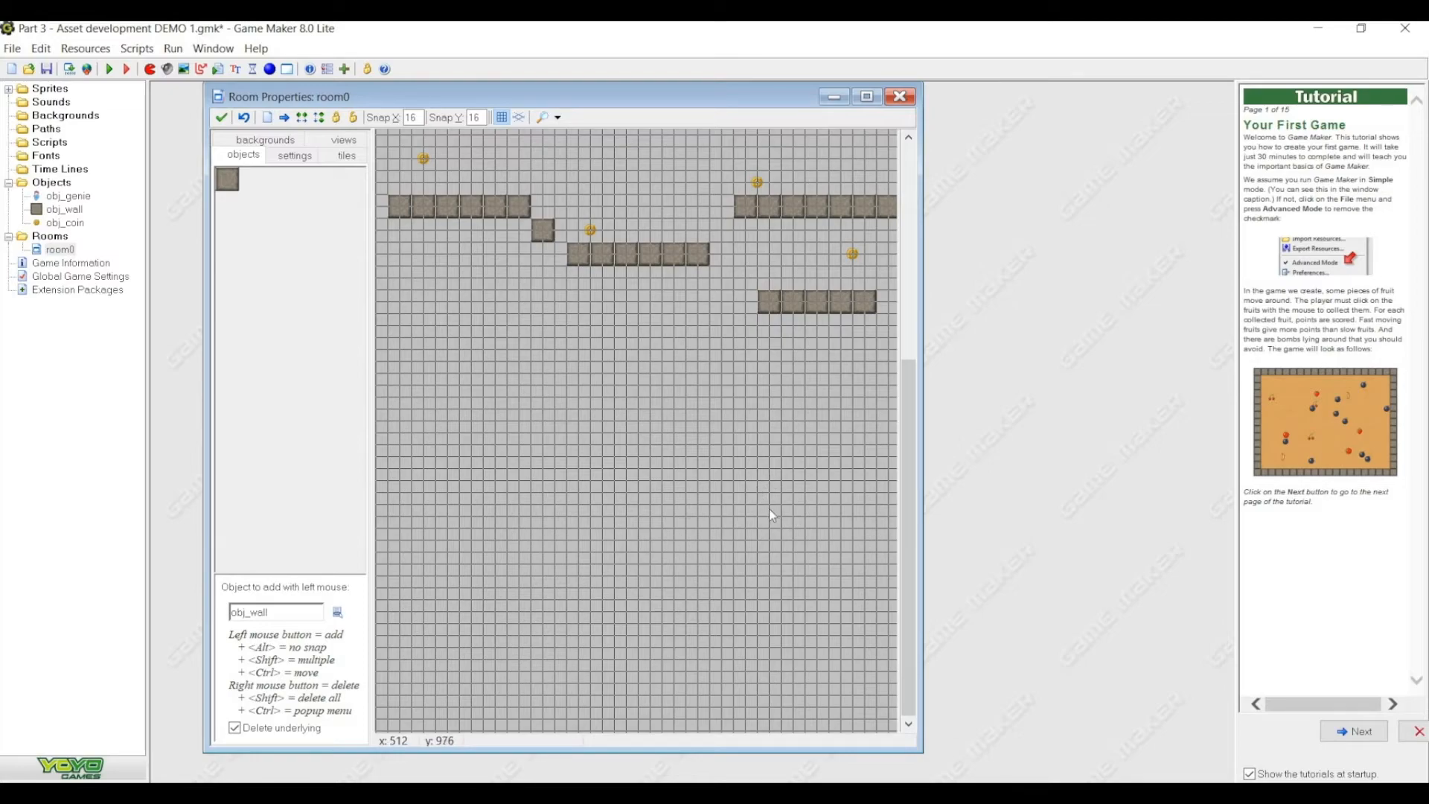
mouse_move(766, 509)
left_mouse_down()
mouse_move(470, 504)
mouse_move(666, 495)
left_mouse_up()
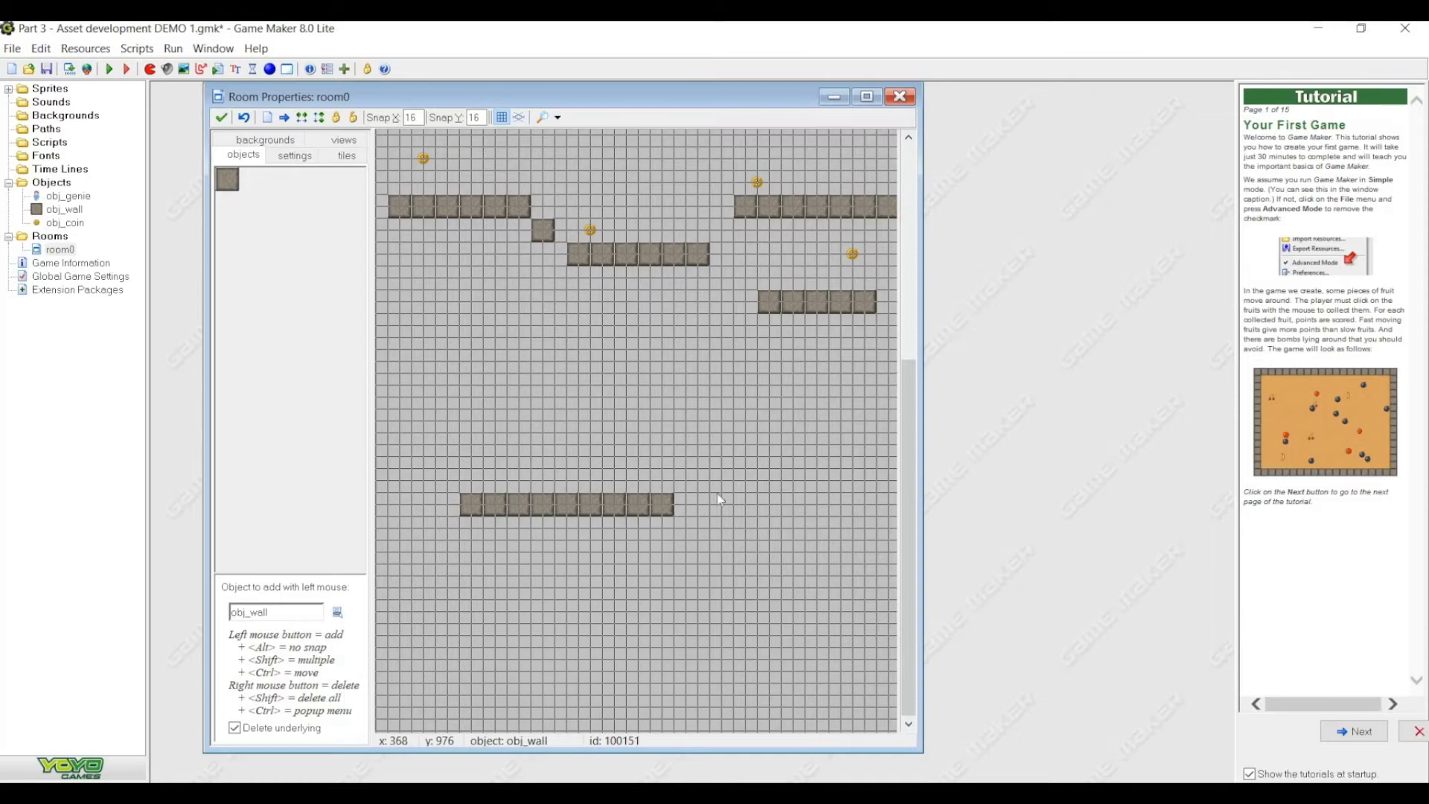
- Create a second room and place one obj_coin near its centre
right_click(56, 253)
left_click(81, 259)
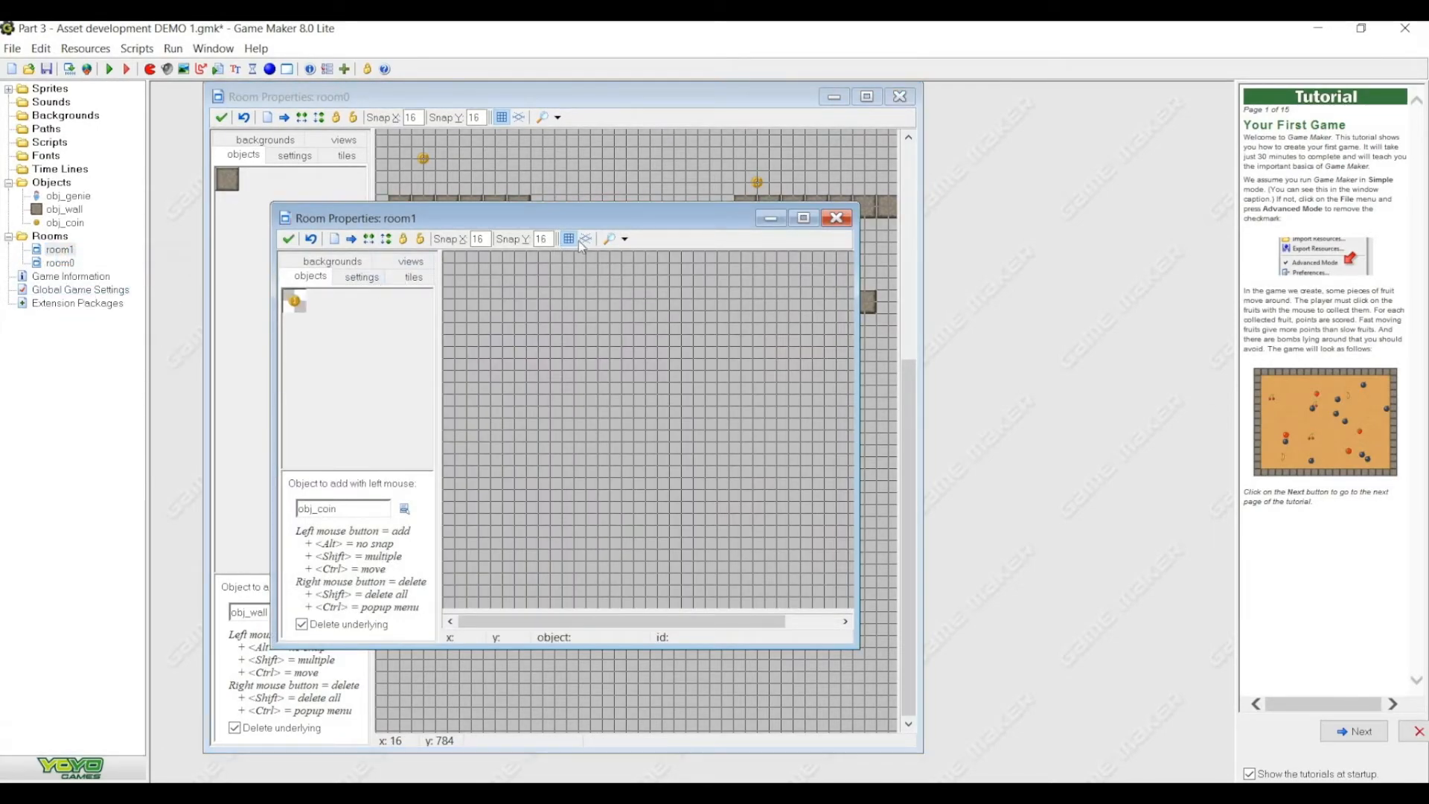
left_click_drag(484, 219, 504, 180)
mouse_move(658, 397)
left_mouse_down()
mouse_move(562, 400)
mouse_move(646, 386)
left_mouse_up()
- Lay a row of 12 obj_wall blocks below the coin in room1
left_click(328, 265)
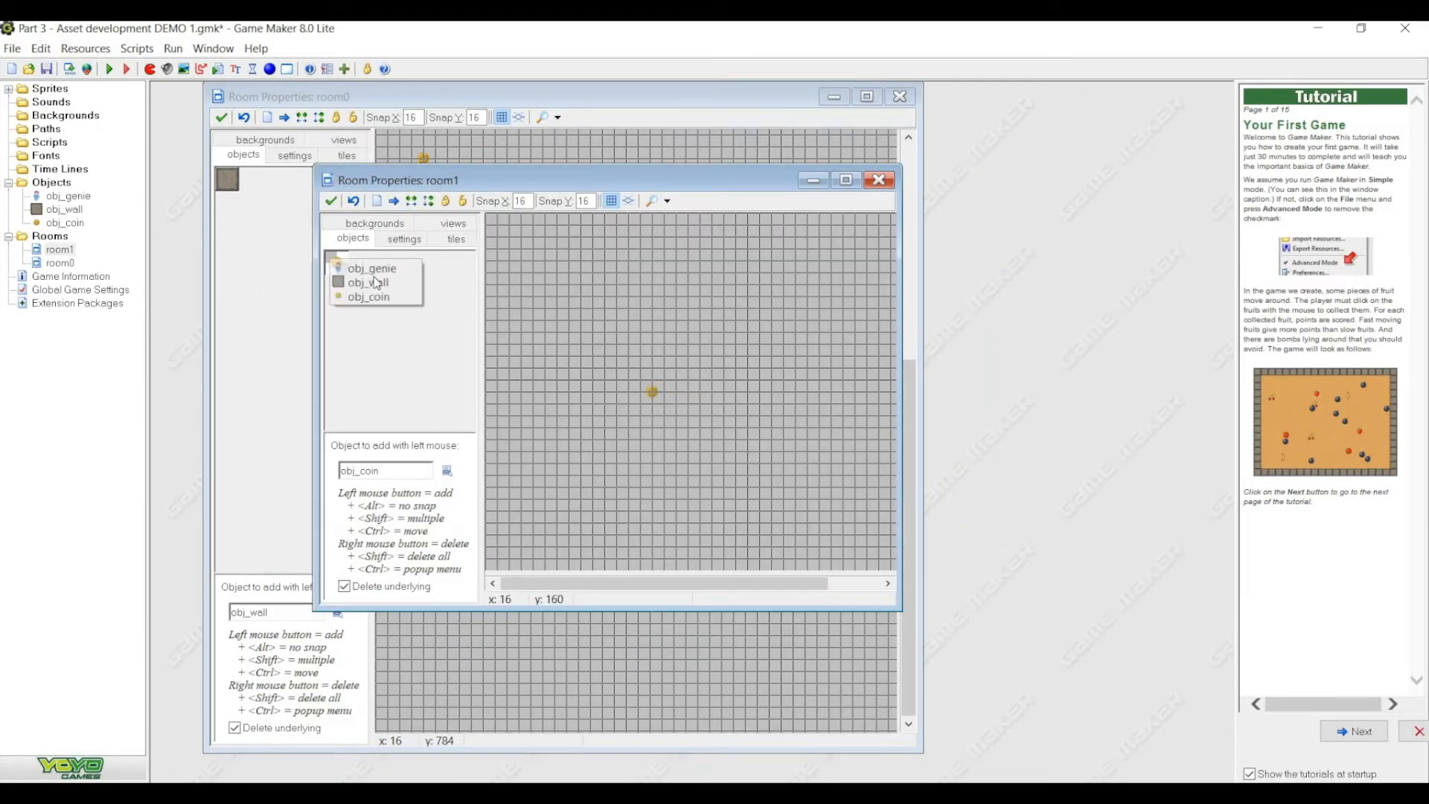
left_click(380, 282)
left_click(665, 439)
mouse_move(701, 431)
left_mouse_down()
mouse_move(560, 424)
mouse_move(780, 422)
left_mouse_up()
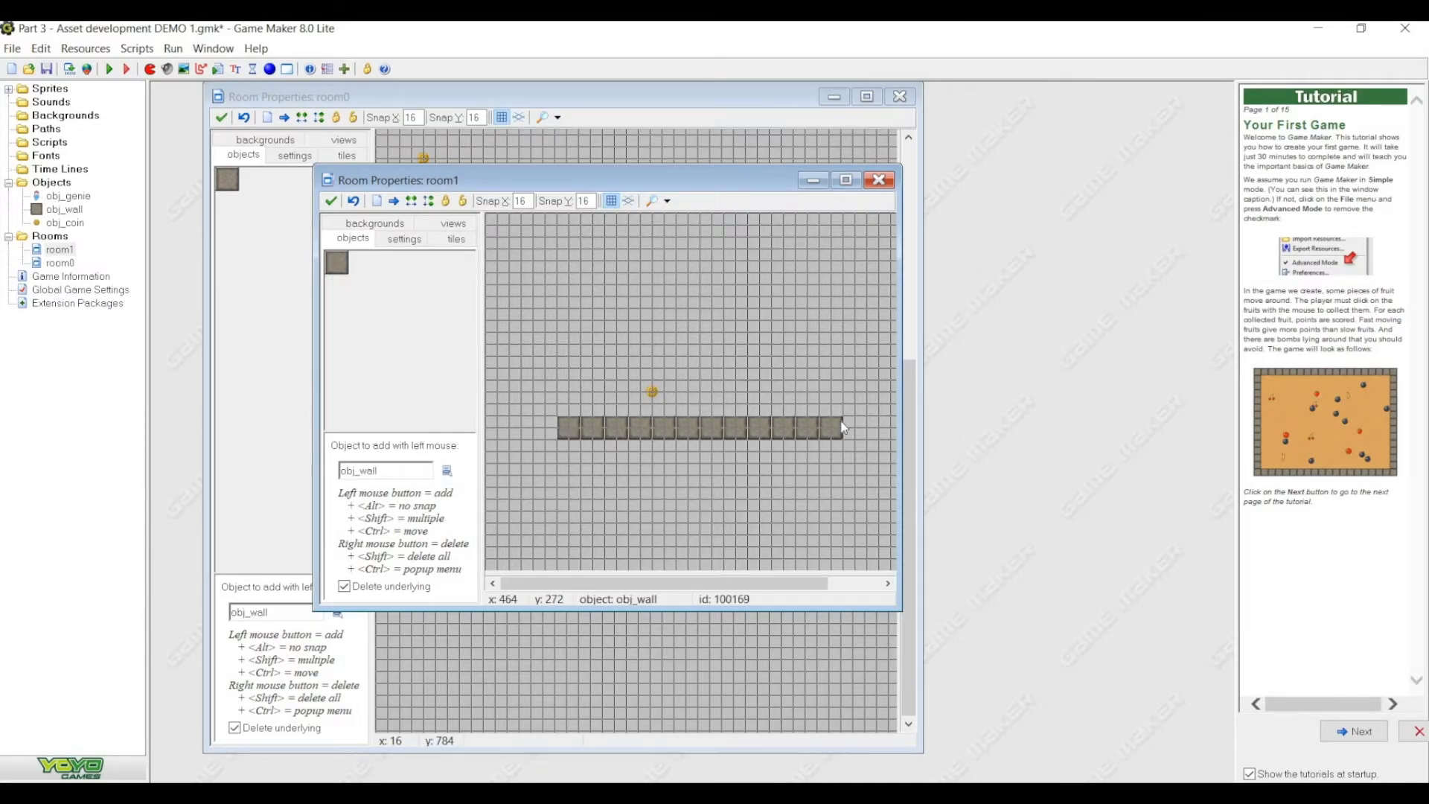
- Place obj_genie above the left end of the platform in room1, and close the room with its changes saved
left_click(404, 288)
left_click(445, 297)
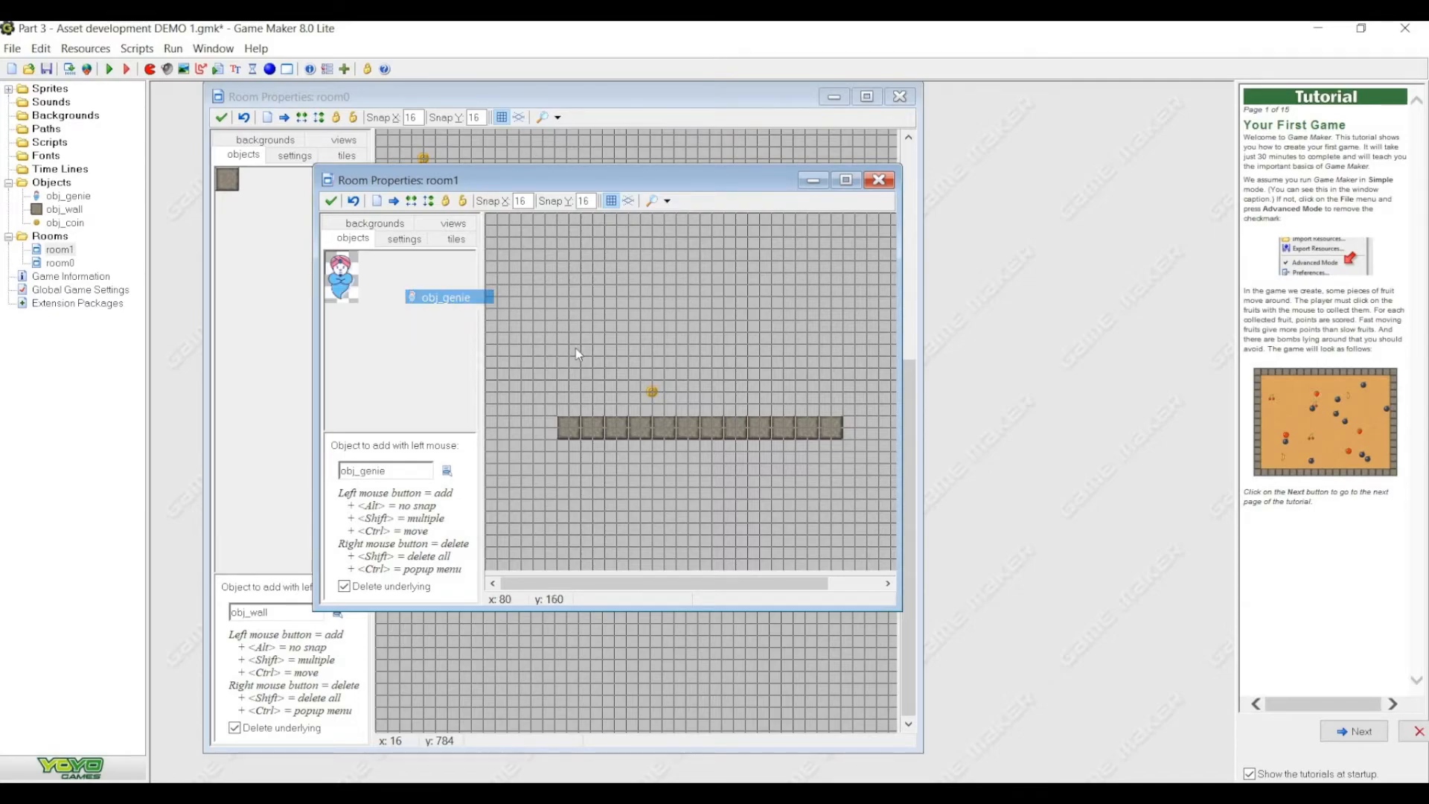
left_click(573, 240)
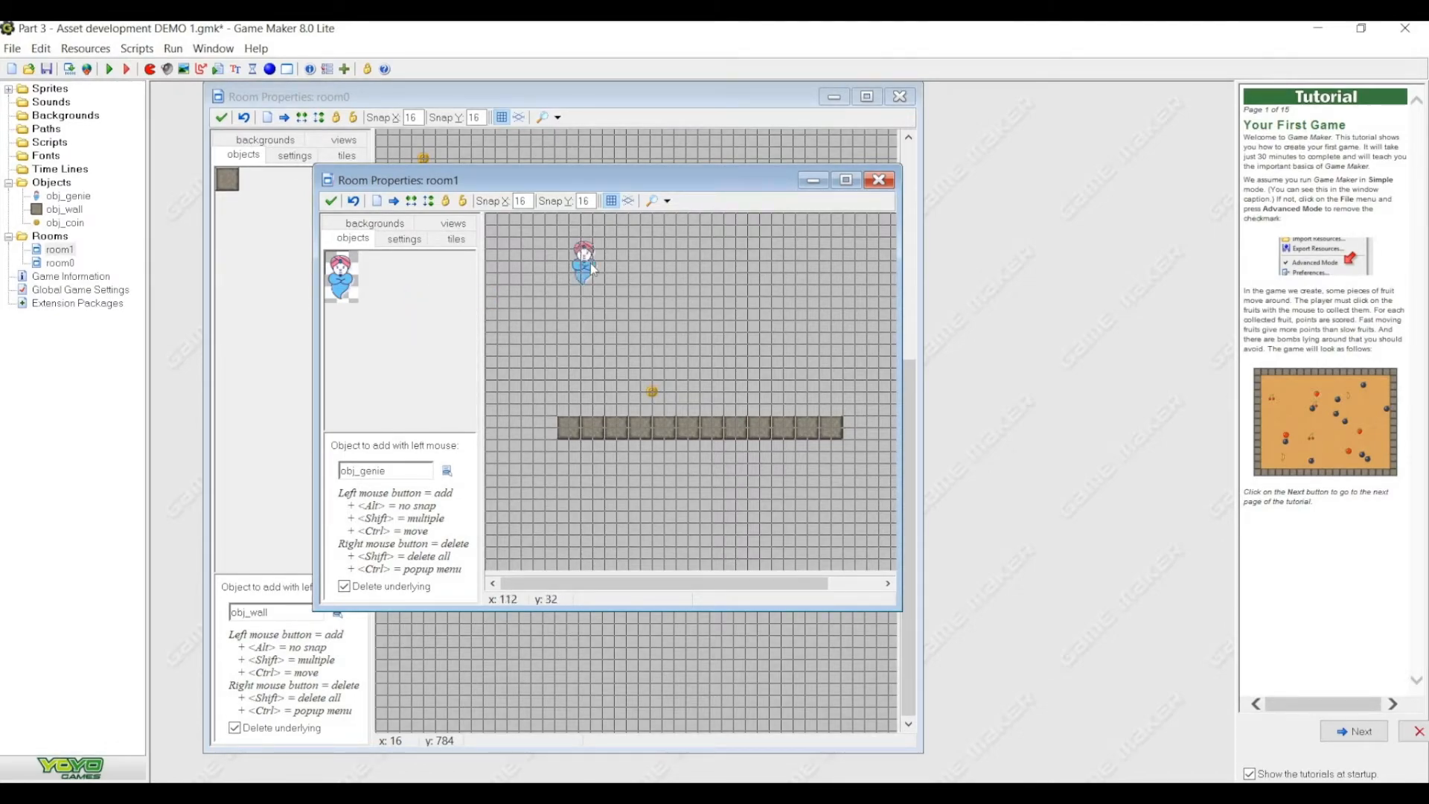
left_click(878, 180)
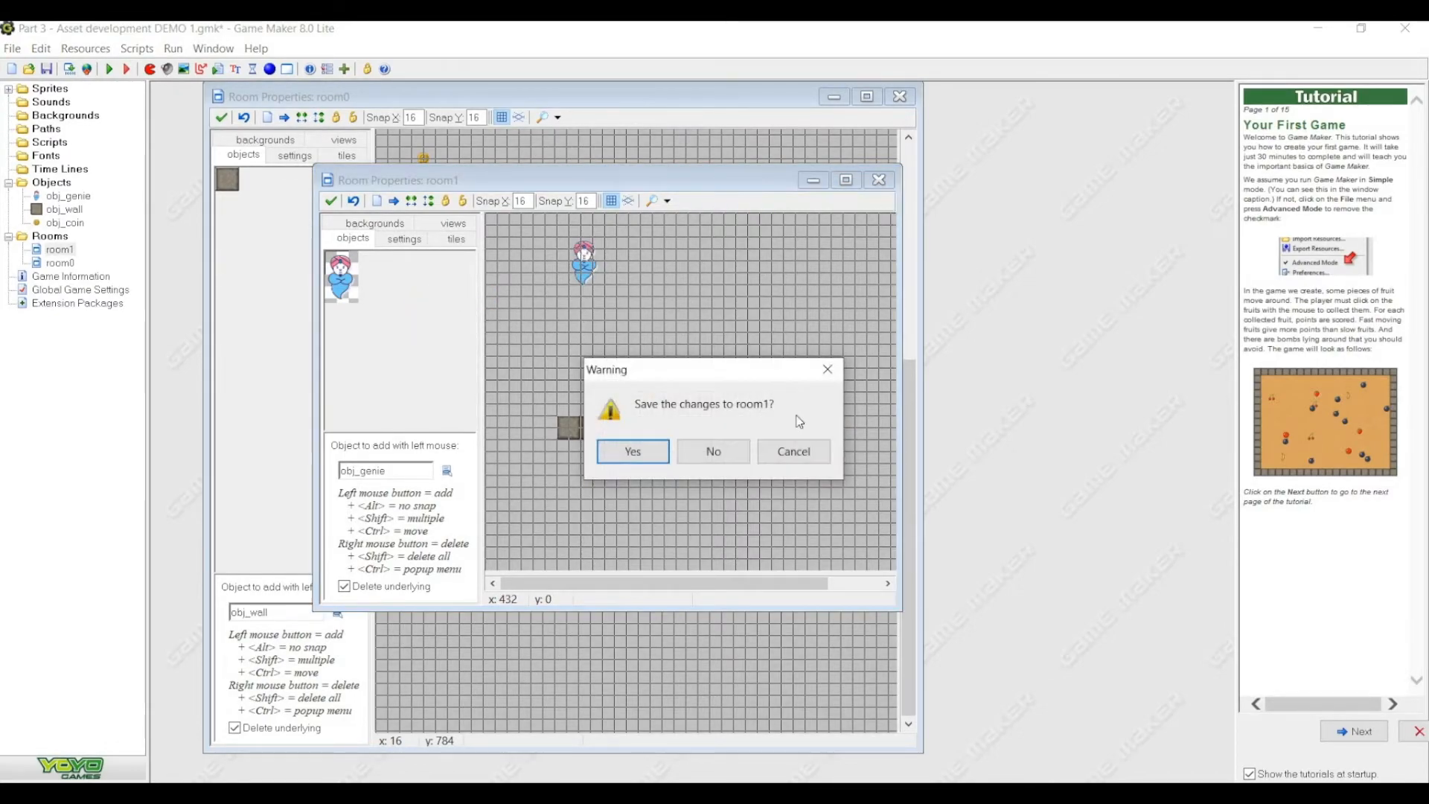
left_click(634, 451)
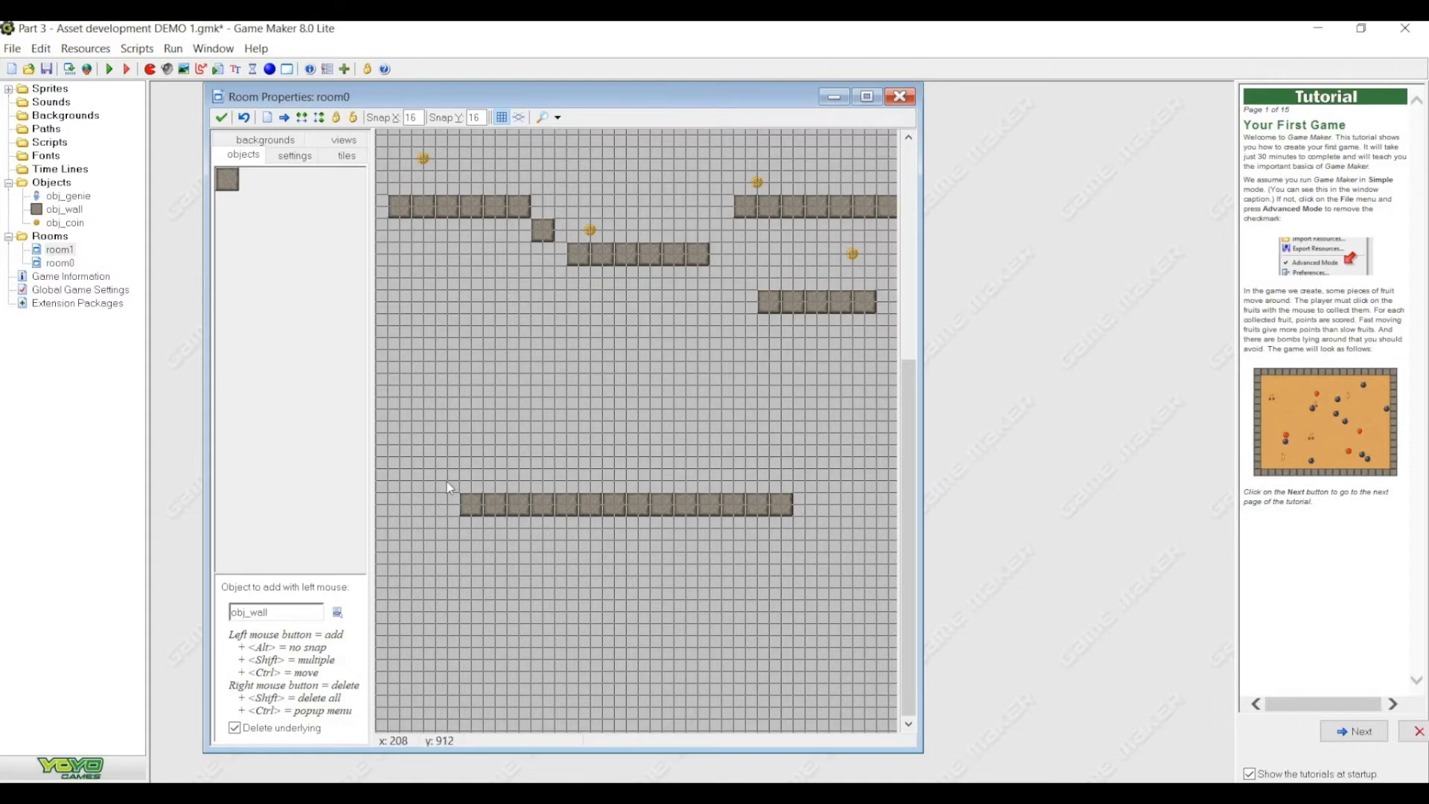
- Create a new sprite named spr_end
mouse_move(908, 390)
left_mouse_down()
mouse_move(907, 171)
mouse_move(907, 389)
left_mouse_up()
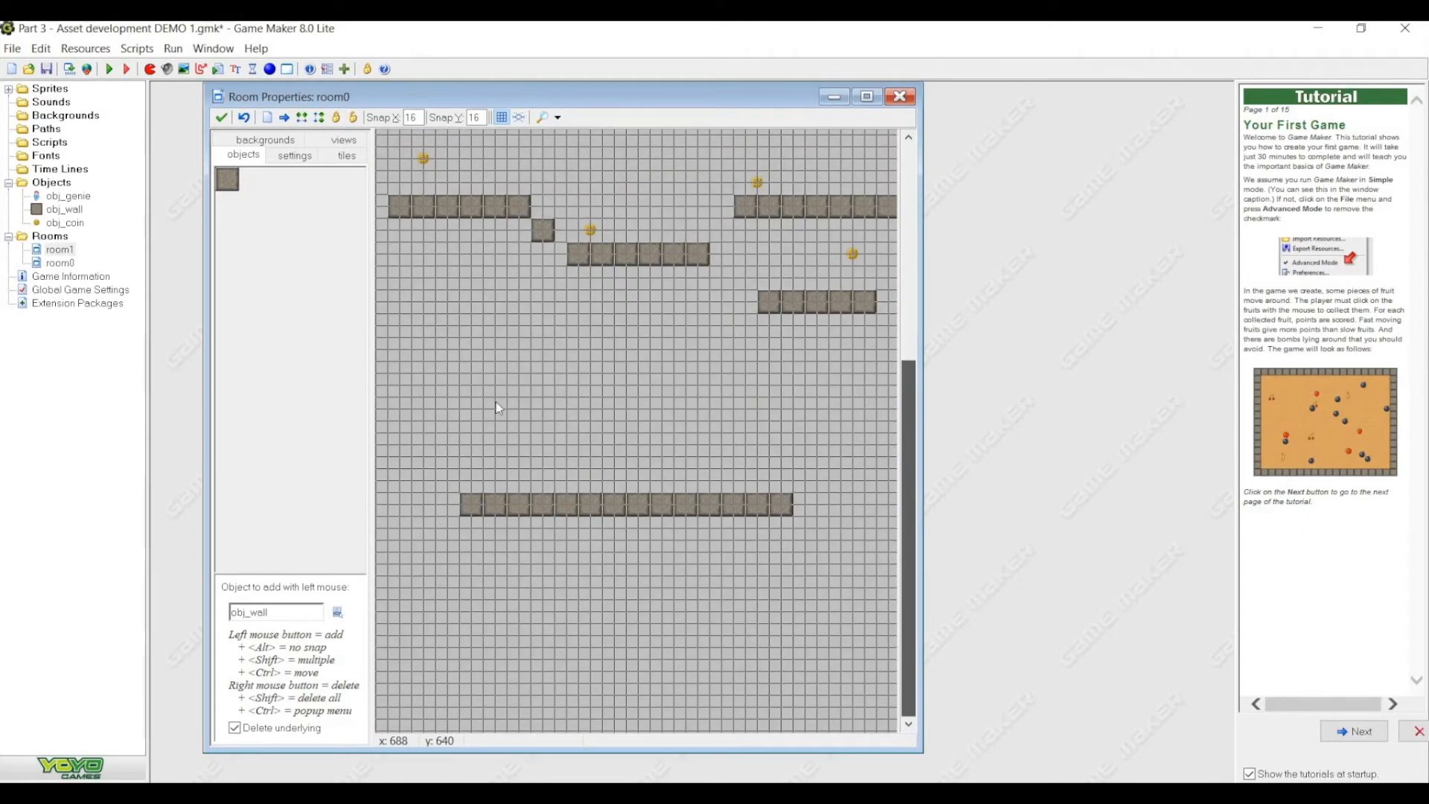
right_click(45, 93)
left_click(91, 99)
double_click(405, 273)
type("spr_")
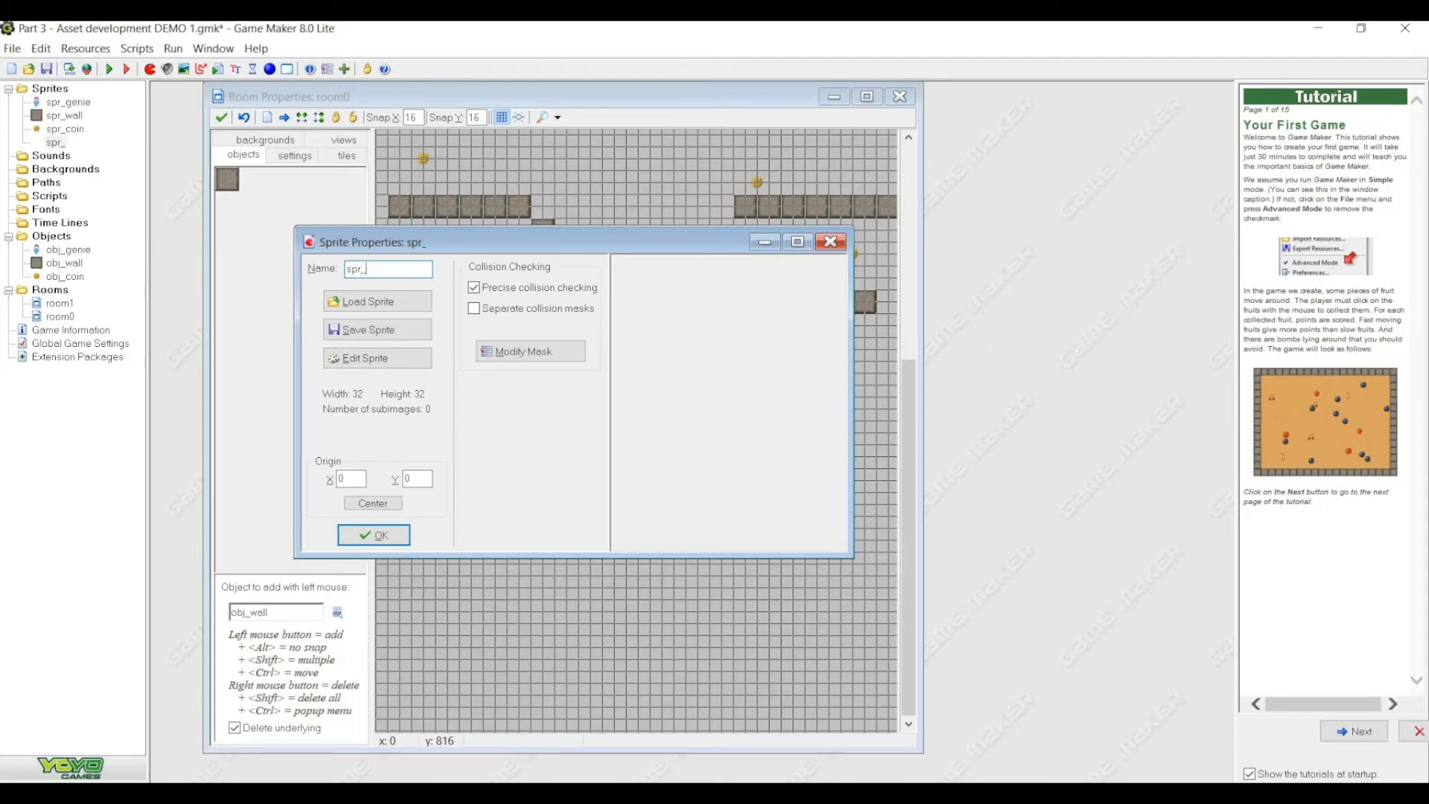
type("end")
- Load exitsign.png from the Maze - Platform folder as the image of spr_end, and save the sprite
left_click(368, 300)
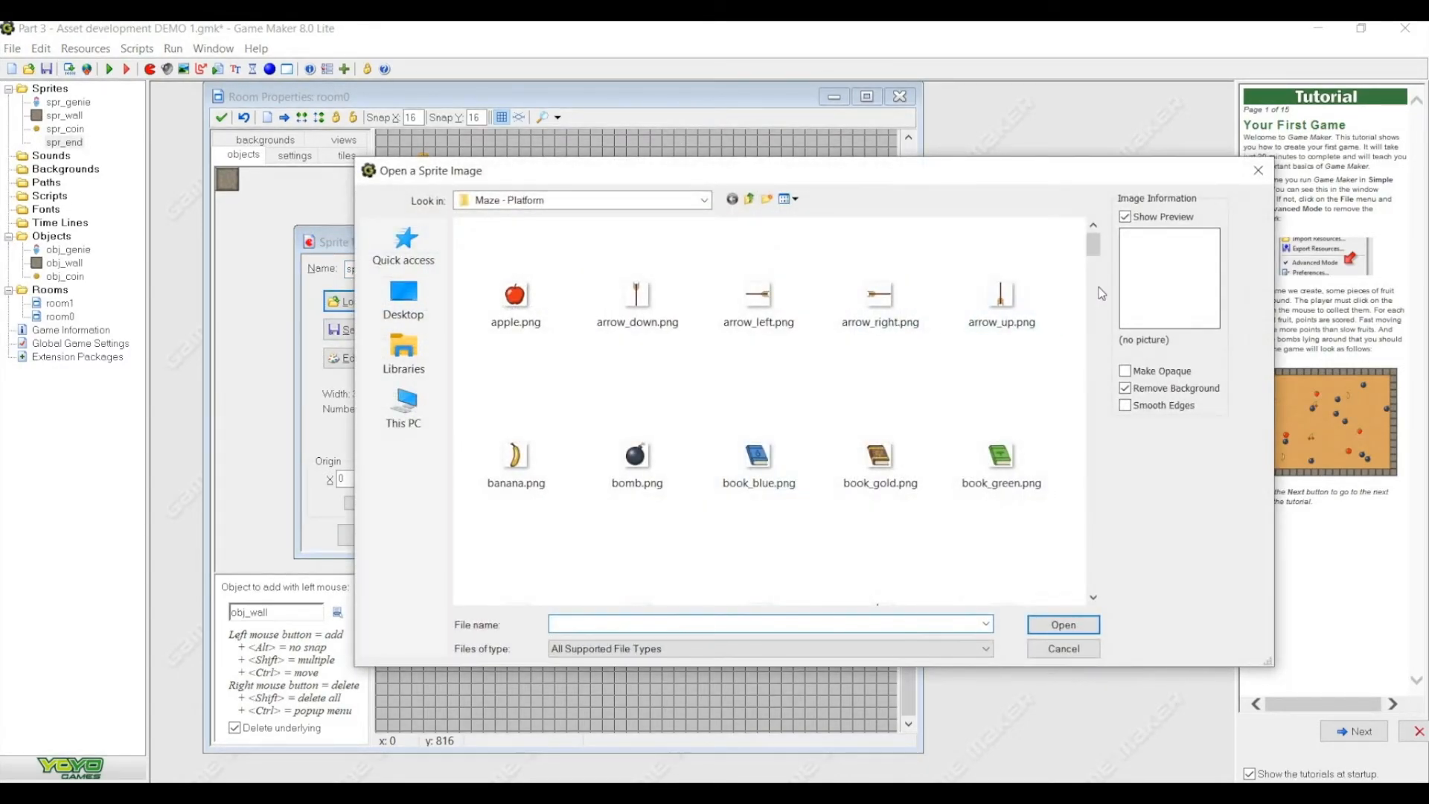
left_click_drag(1094, 246, 1118, 320)
left_click(516, 416)
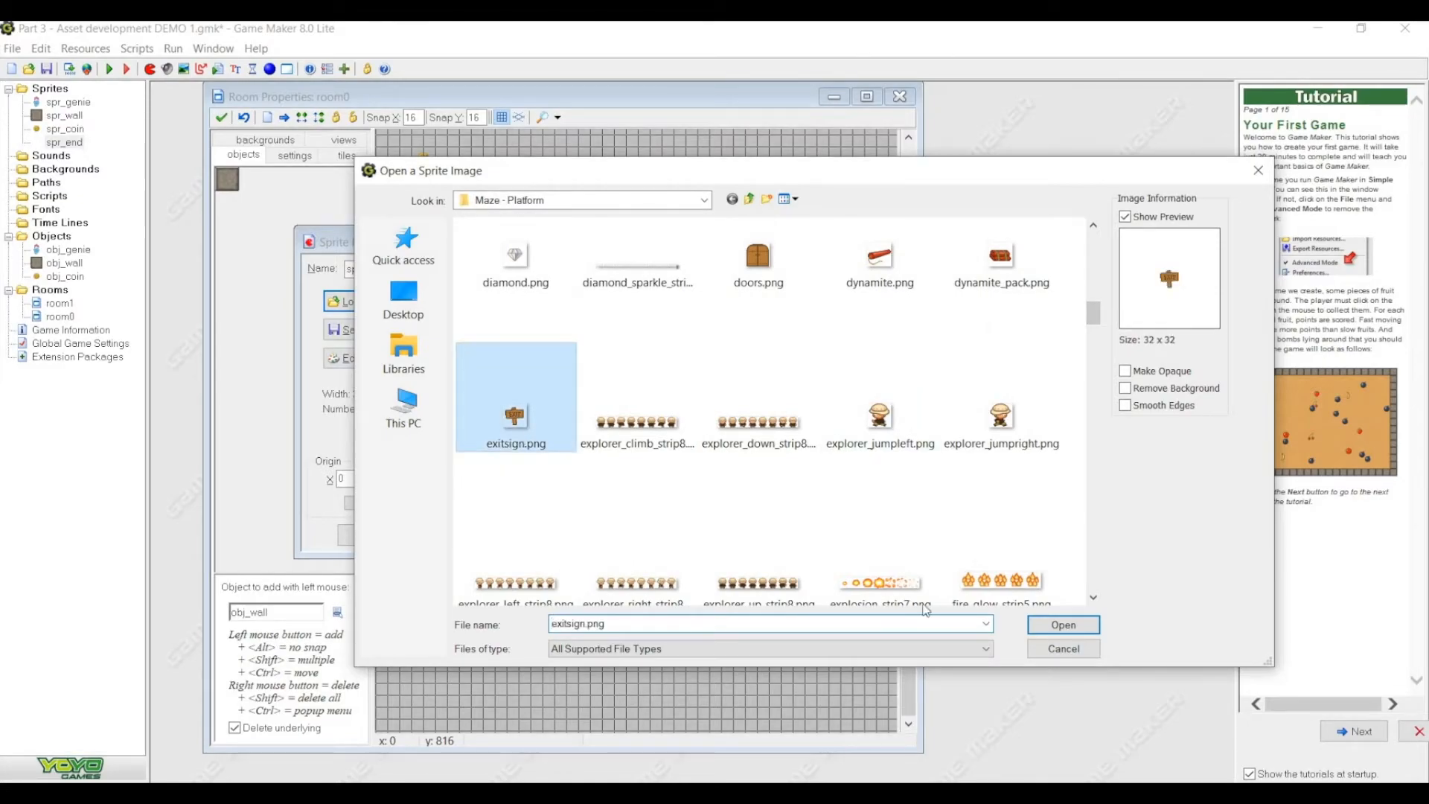
left_click(1063, 625)
left_click(373, 534)
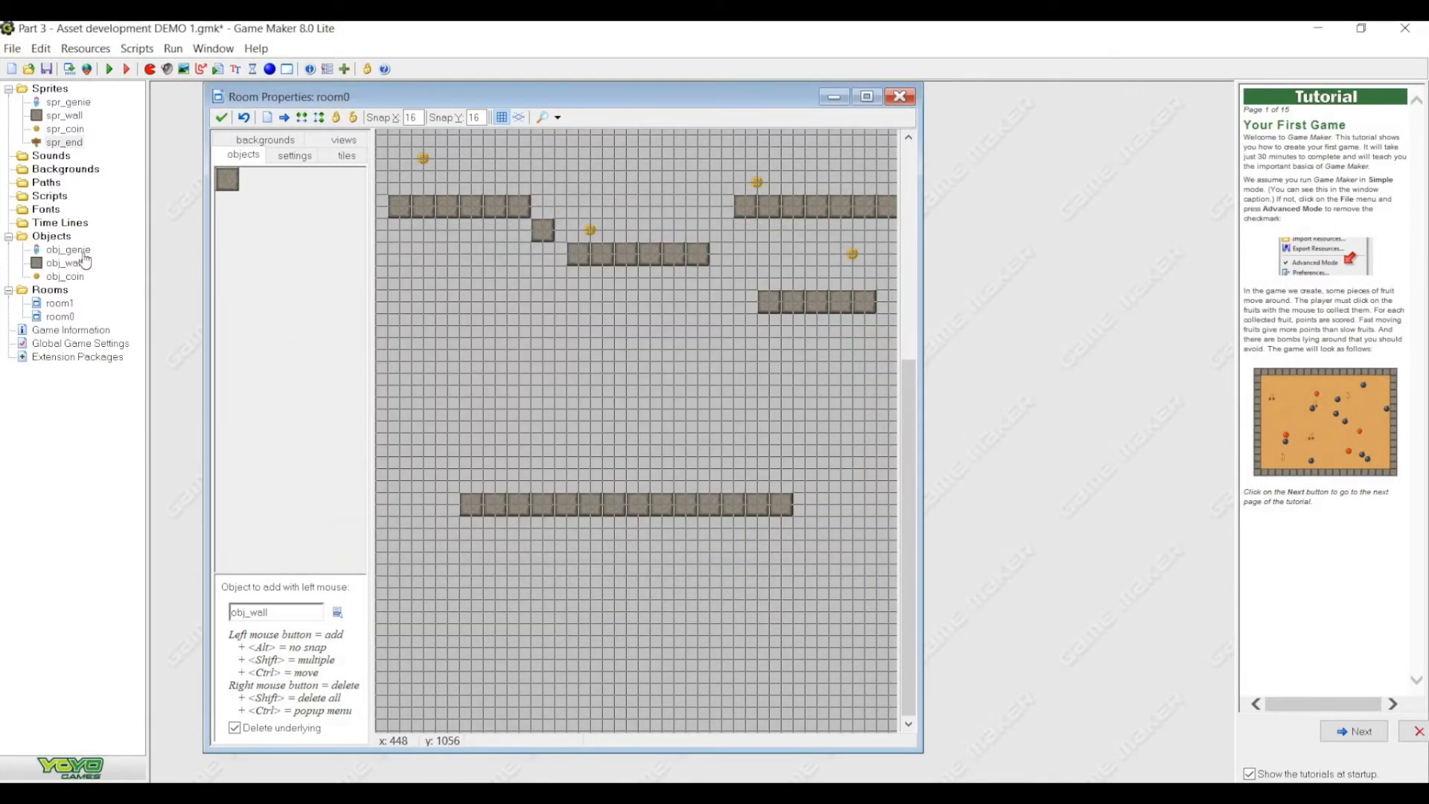
- Create an object named obj_exit and assign it the sprite spr_end
right_click(62, 242)
left_click(104, 246)
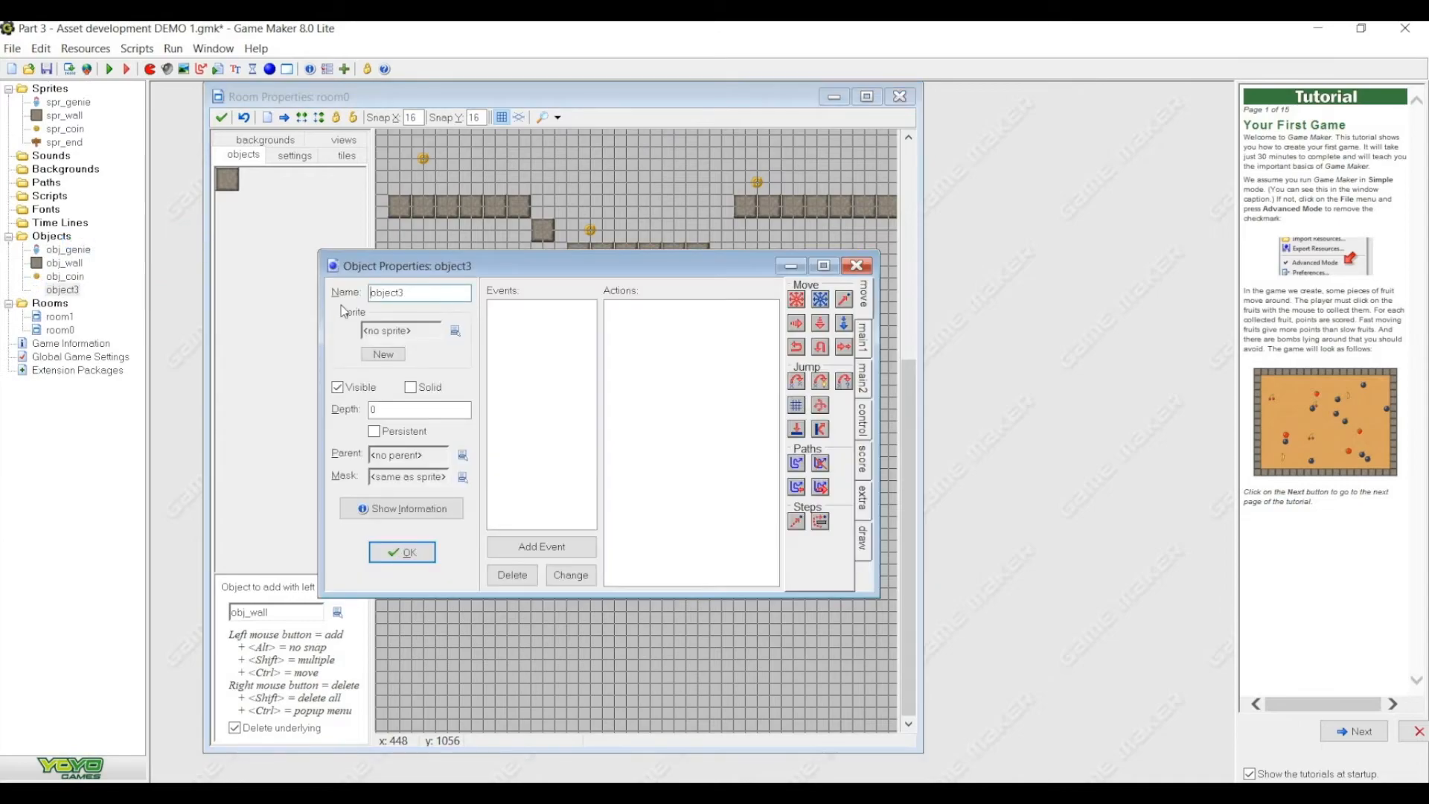
double_click(401, 292)
type("obj_e")
type("di")
left_click(455, 331)
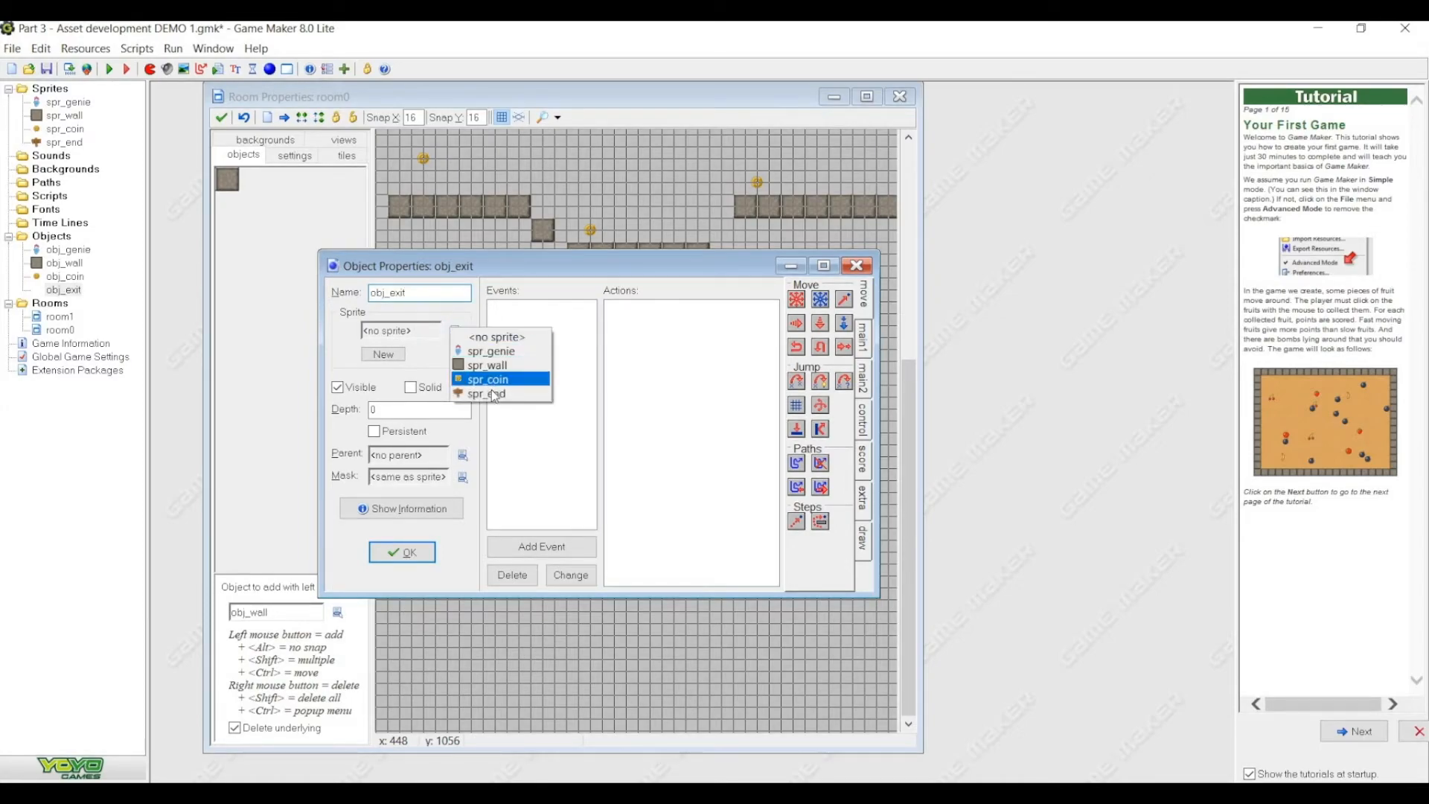
left_click(497, 395)
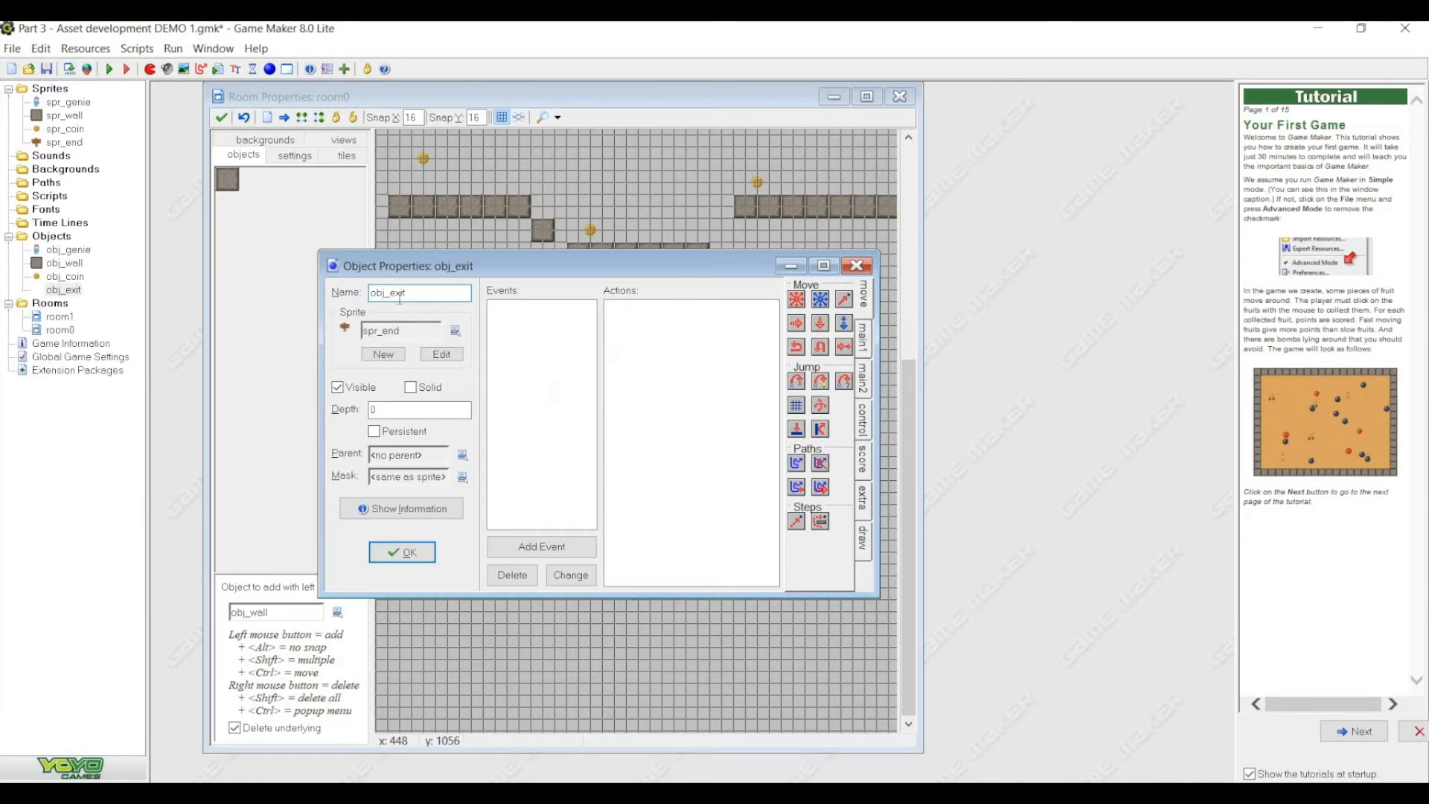
- Add a collision event with obj_genie to obj_exit
left_click(524, 551)
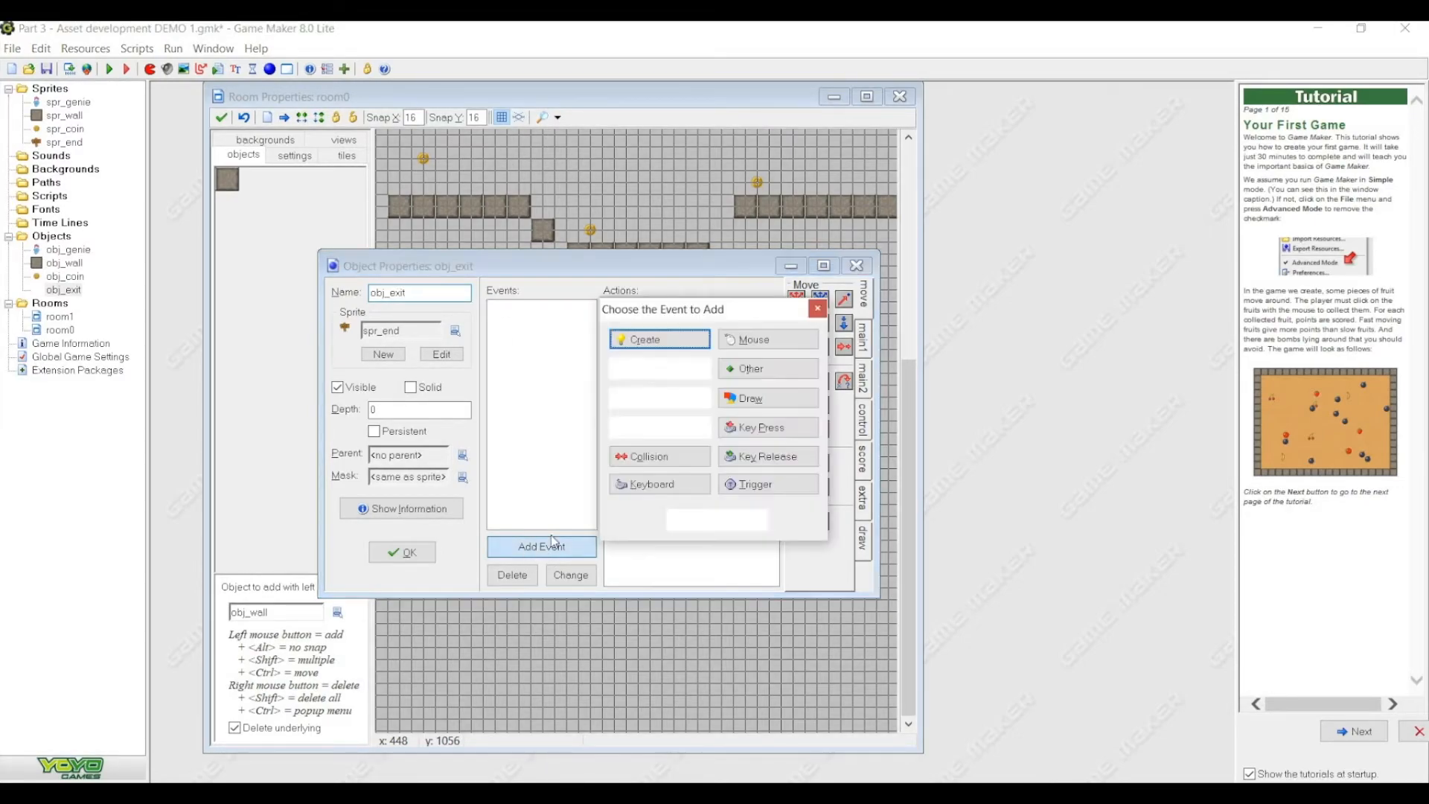
left_click(698, 457)
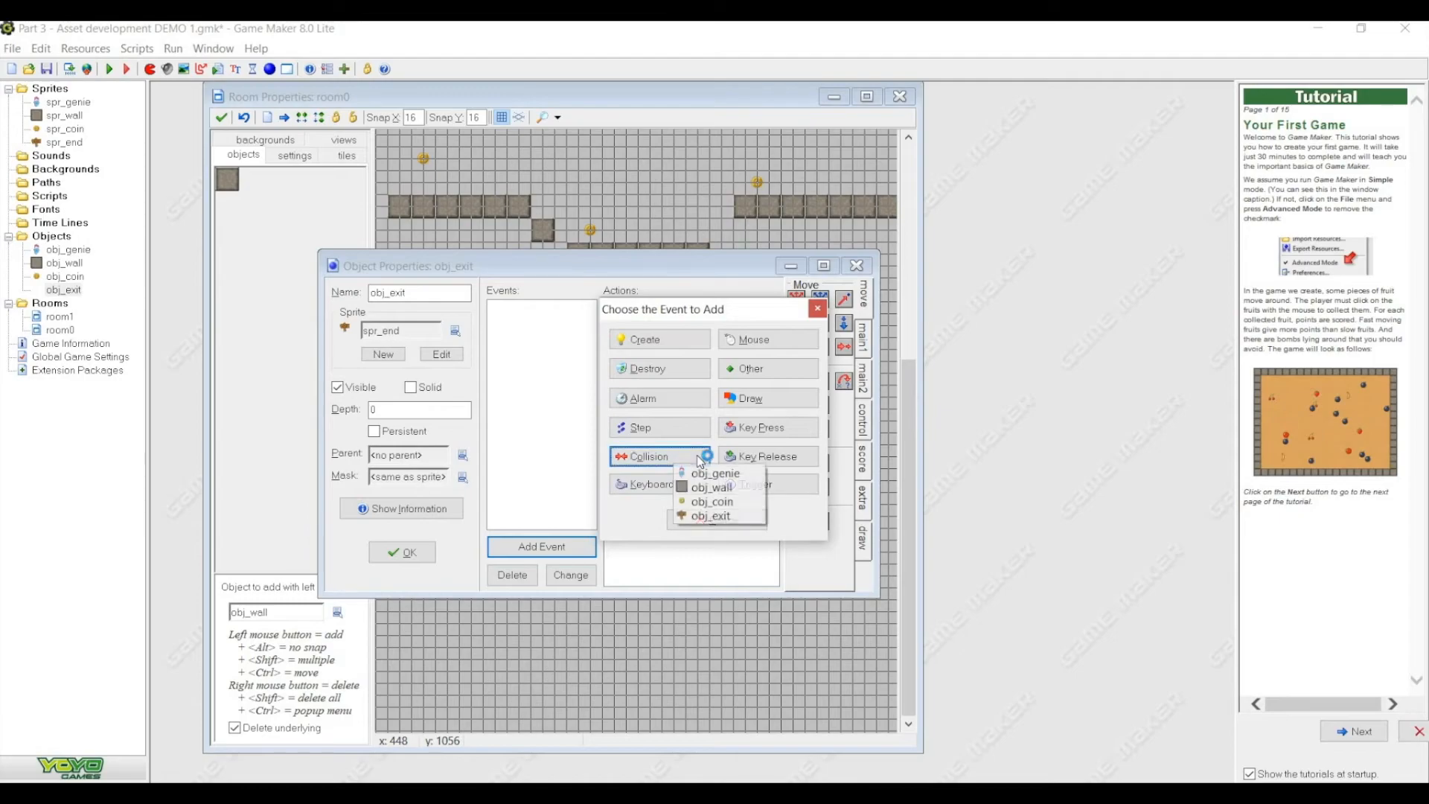
left_click(741, 474)
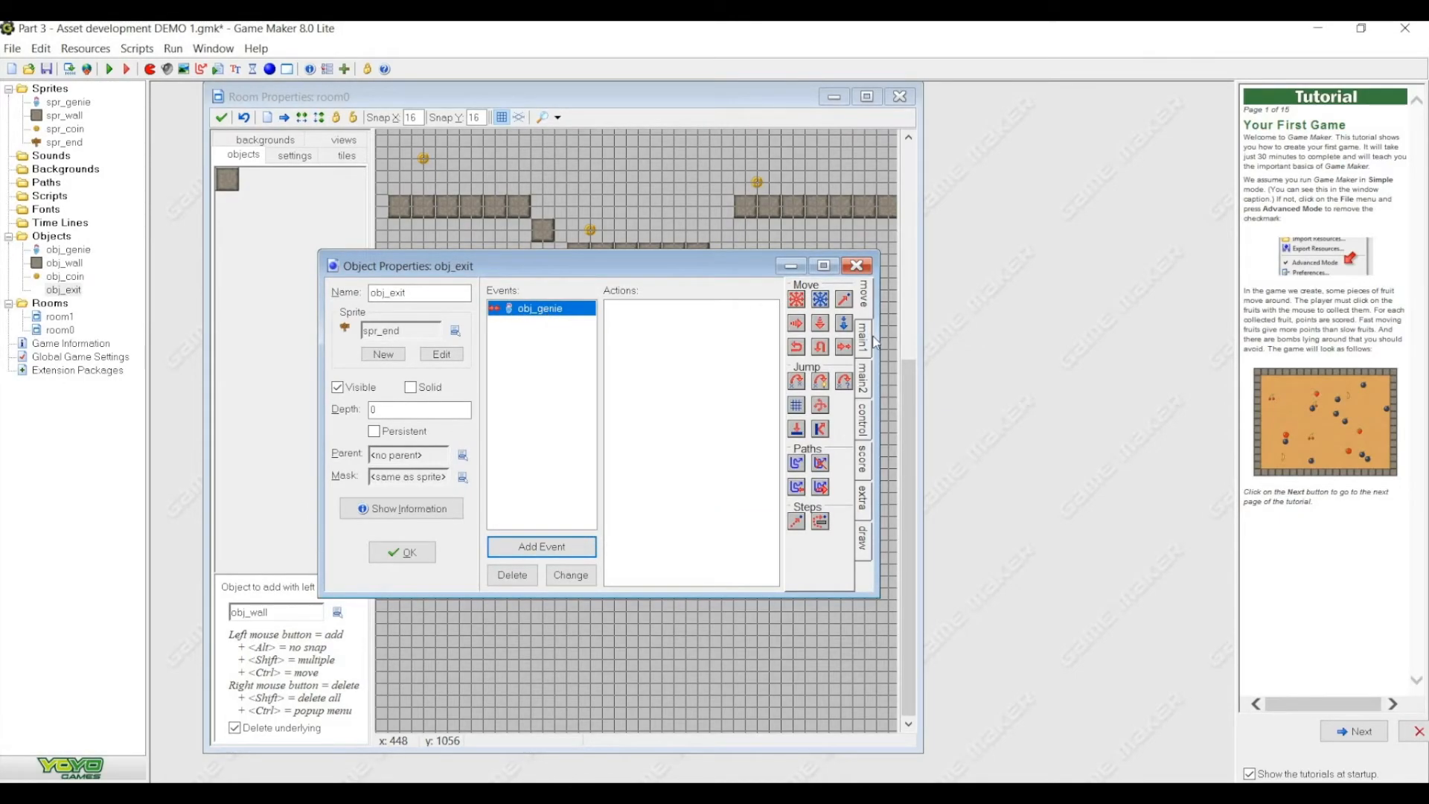
- Add a Next Room action with the transition Create from top to obj_exit's collision event with obj_genie
left_click(864, 426)
left_click(864, 460)
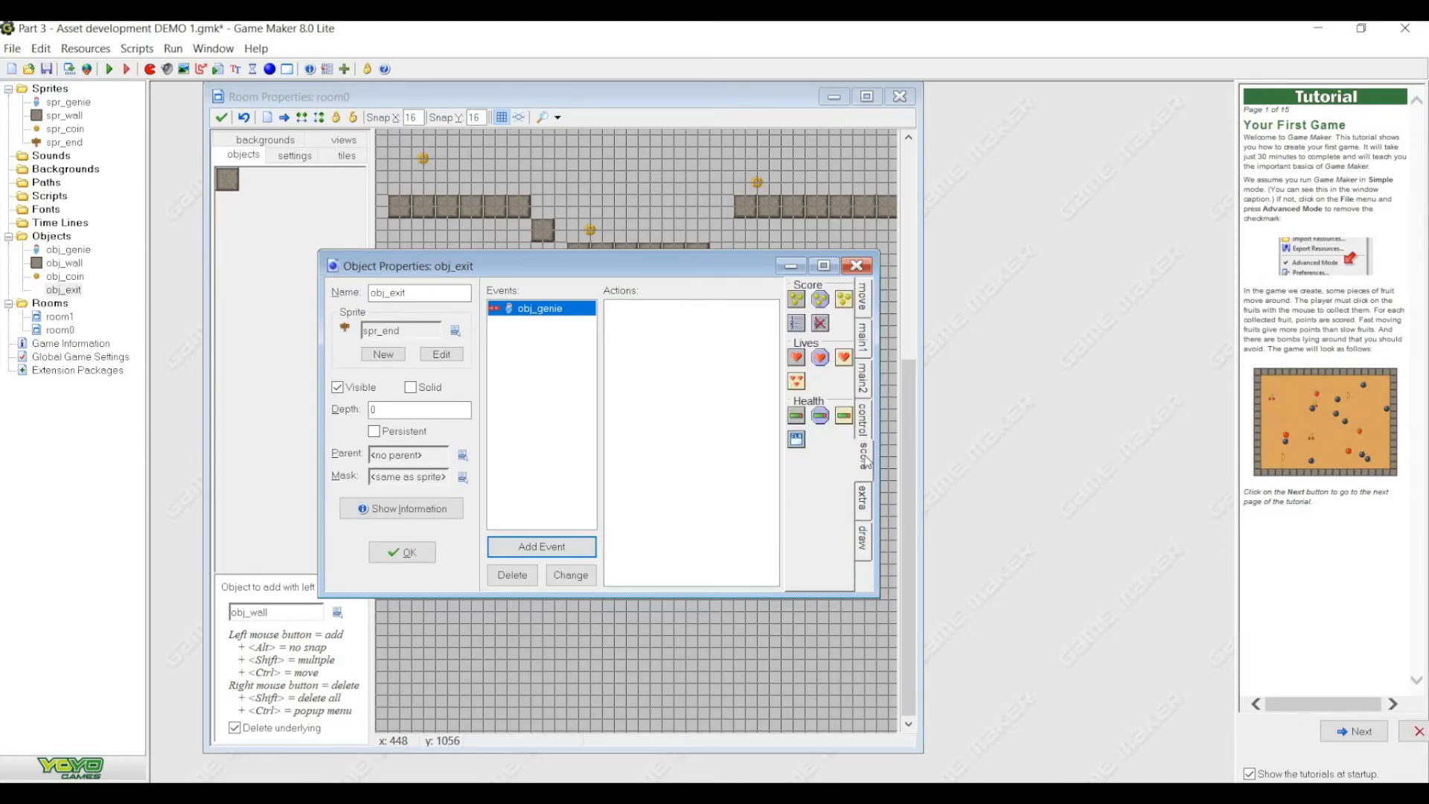
left_click(861, 501)
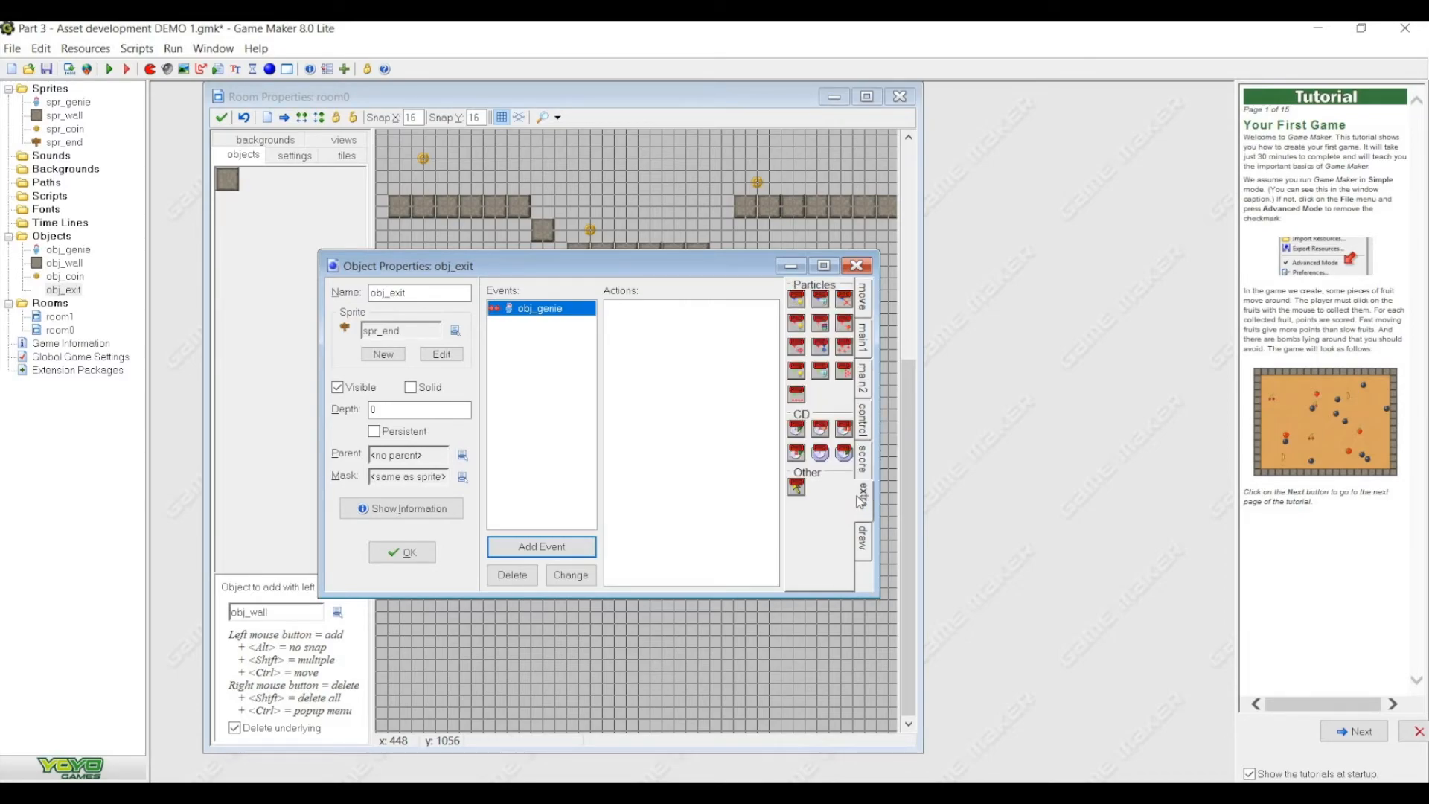
left_click(865, 431)
left_click(865, 450)
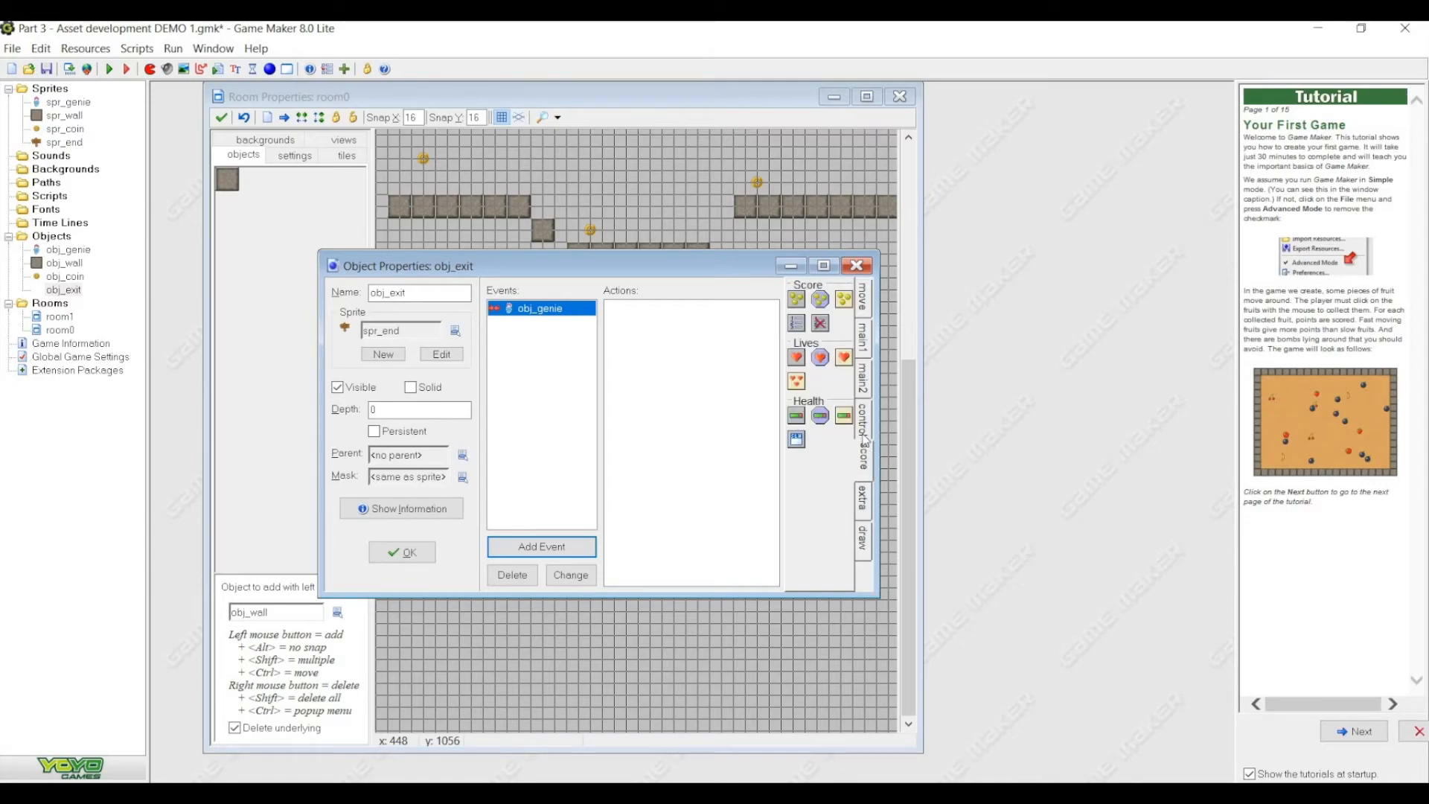
left_click(862, 384)
left_click(870, 329)
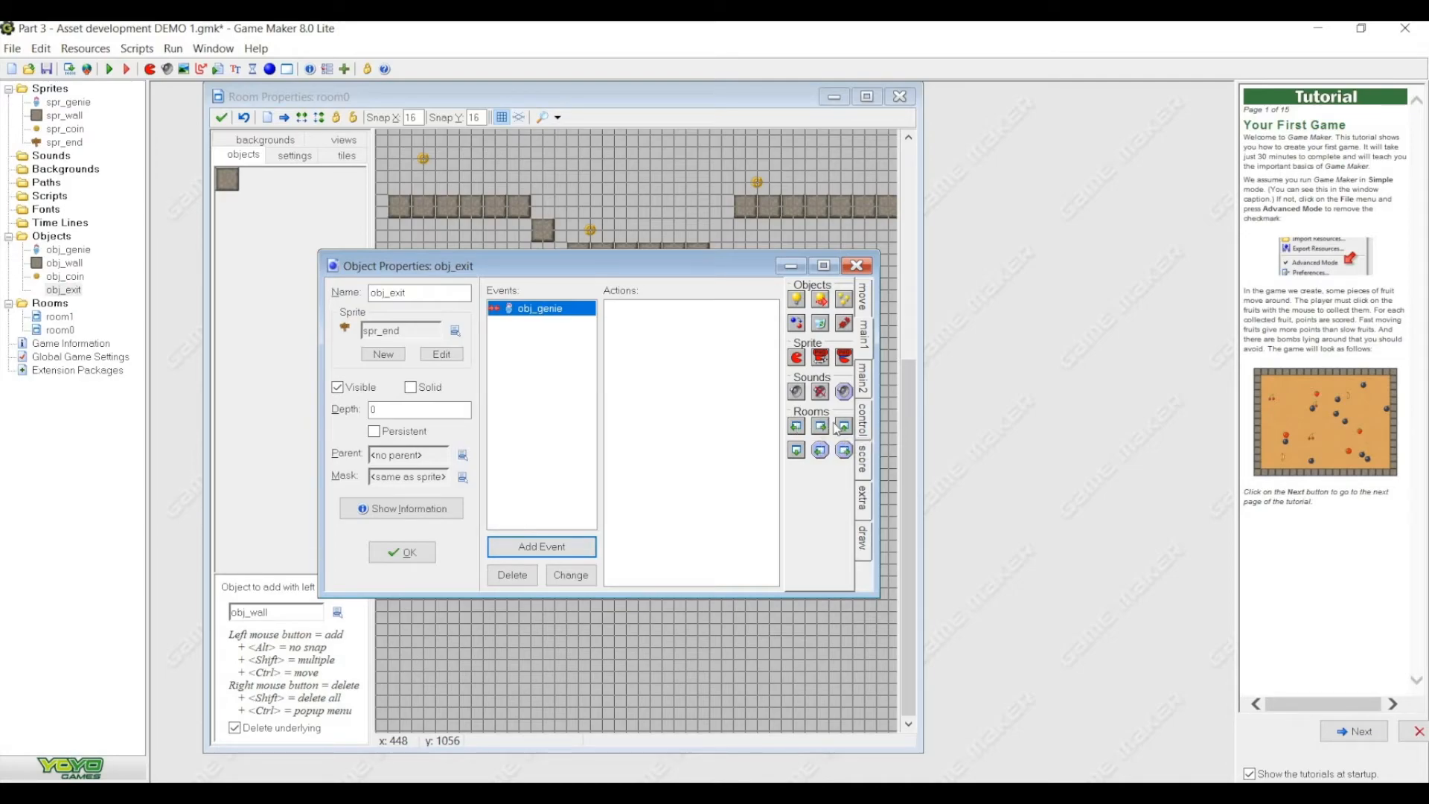
left_click_drag(821, 429, 680, 327)
left_click(829, 388)
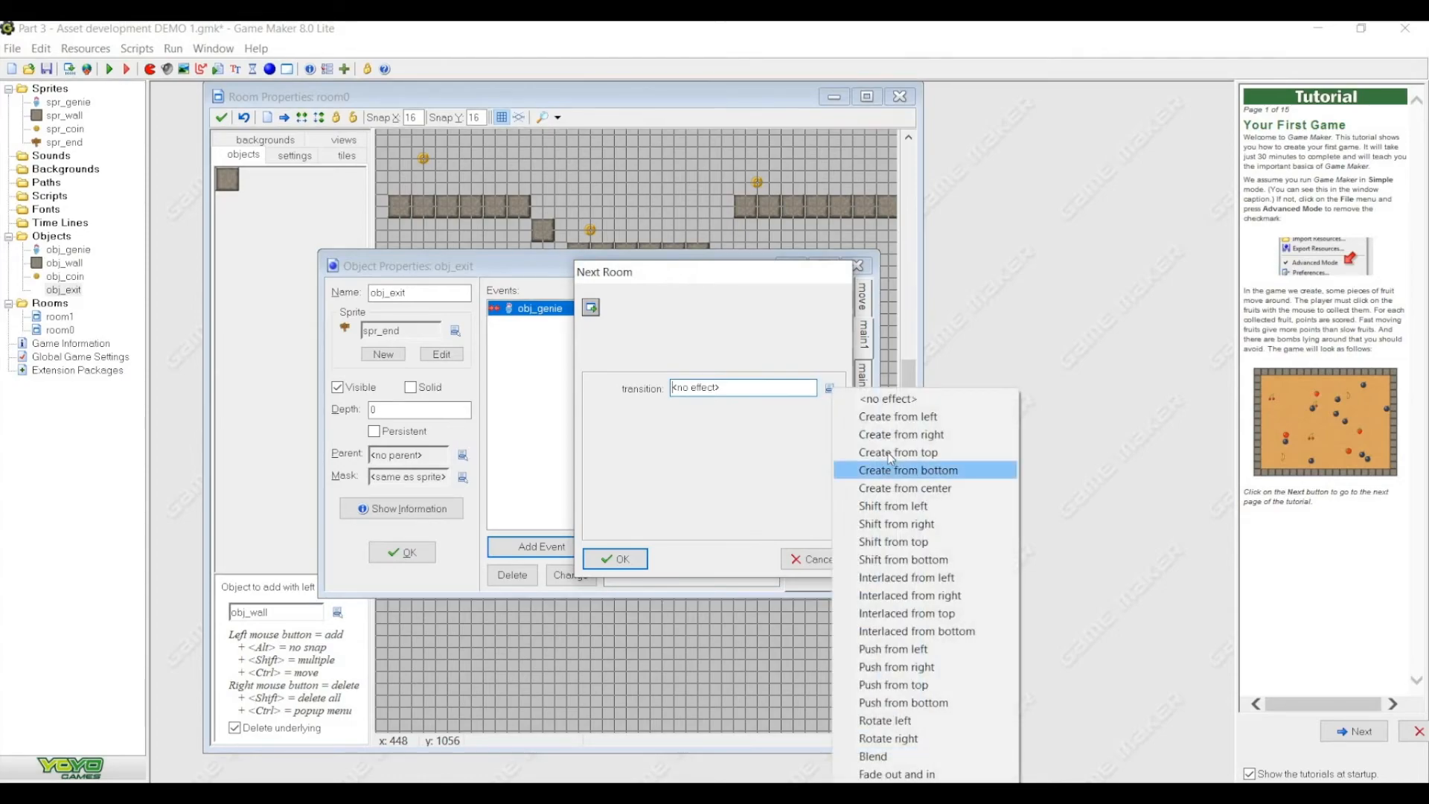
left_click(894, 453)
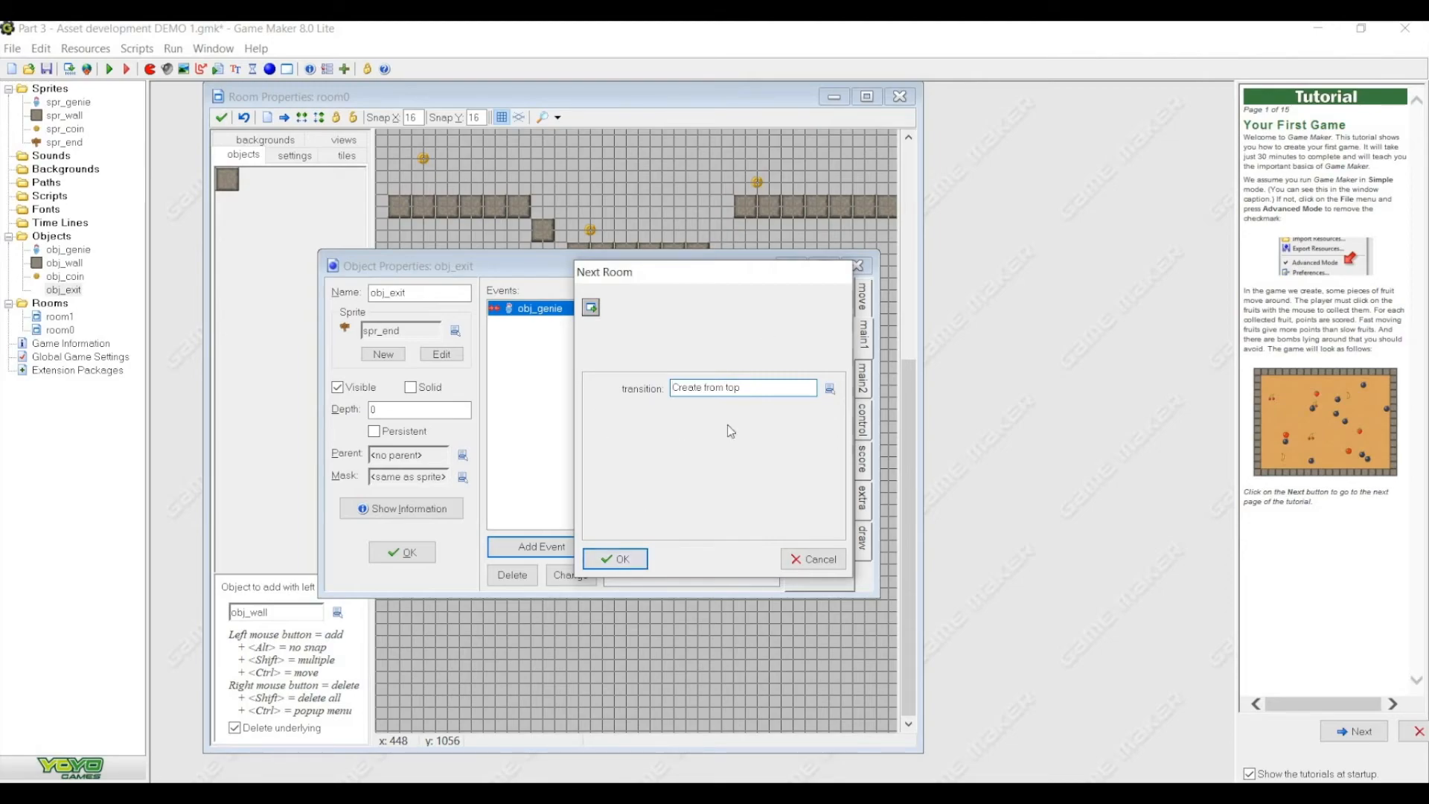
left_click(617, 558)
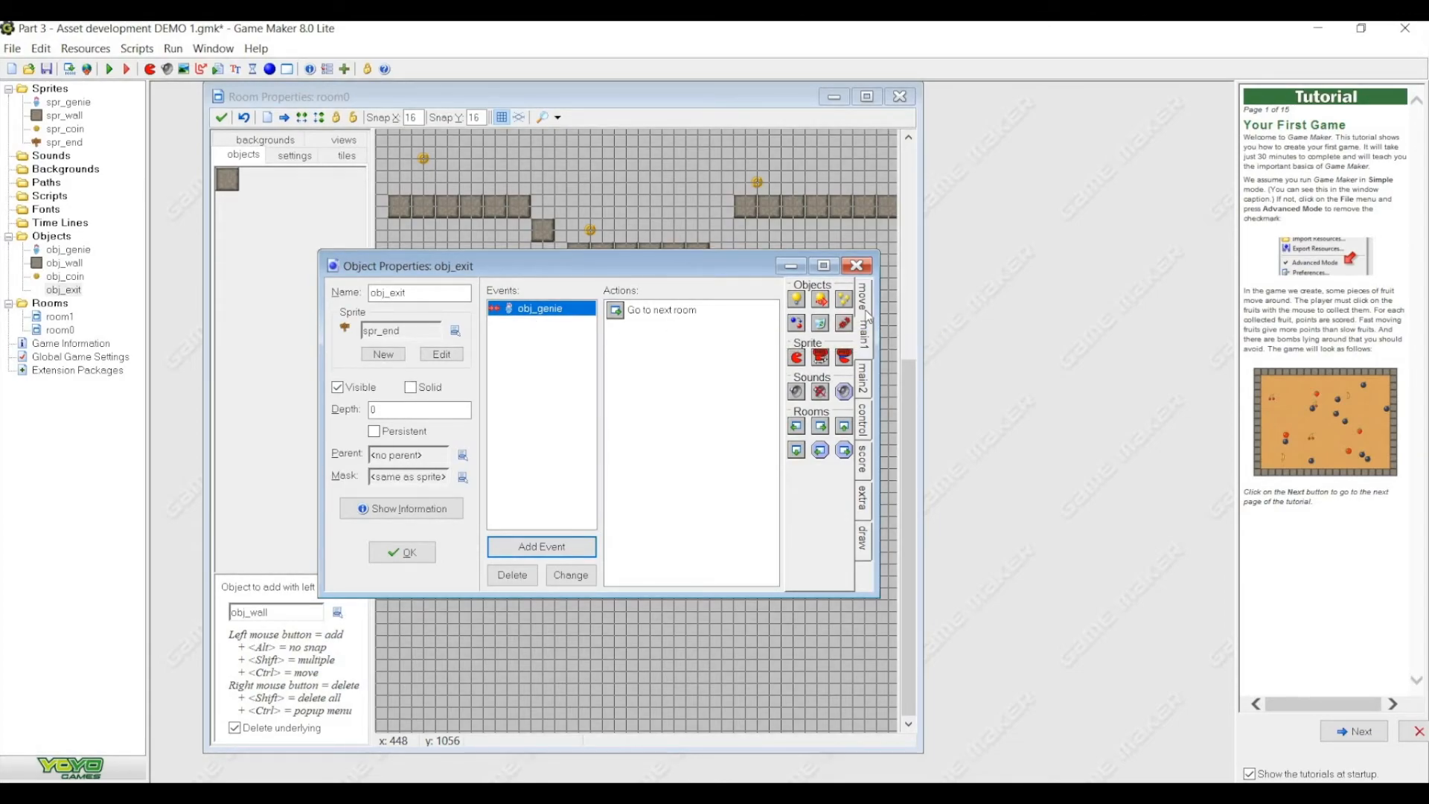
- Add a Set Score action of 100, relative, to the collision event and place it before the next-room action
left_click_drag(797, 299, 647, 343)
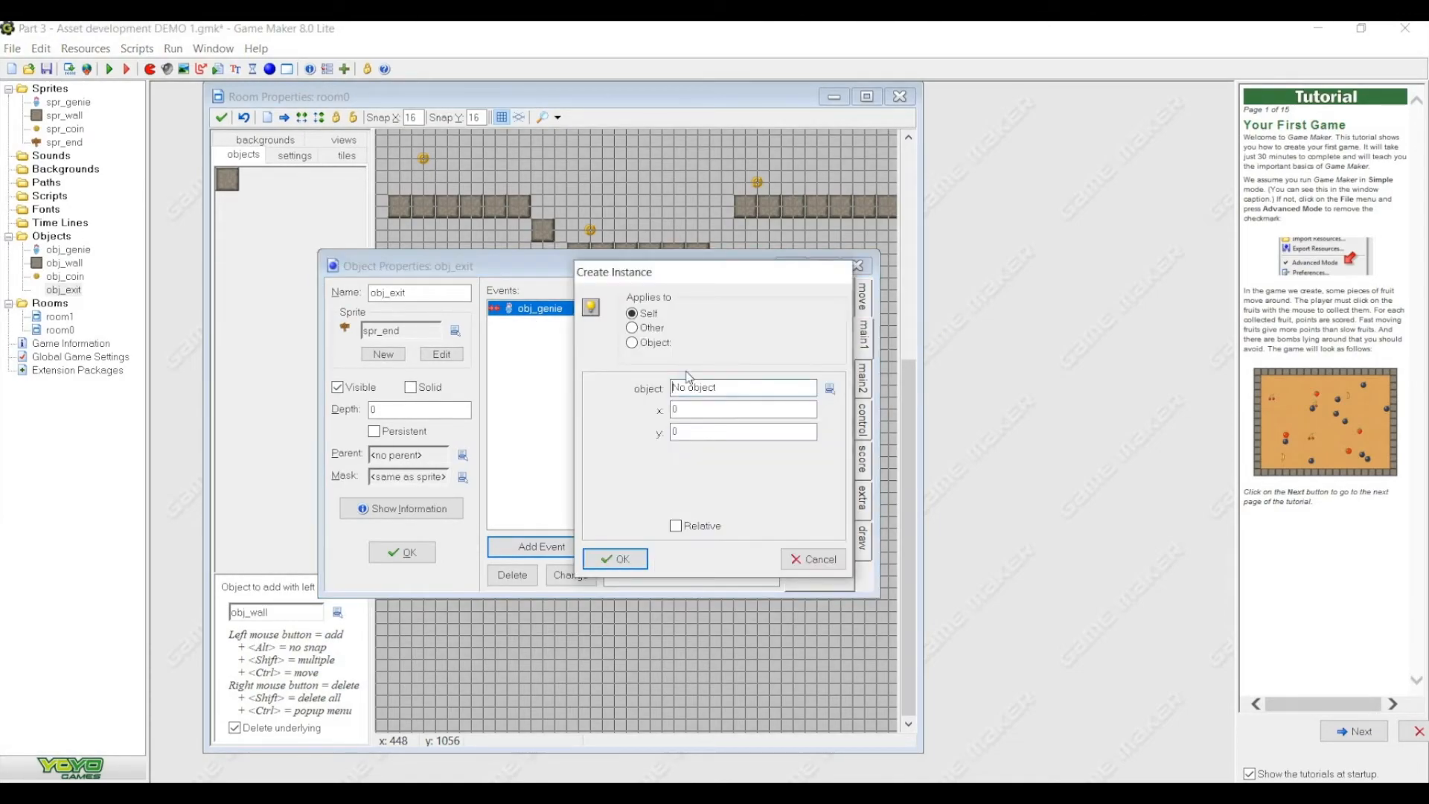
left_click(813, 559)
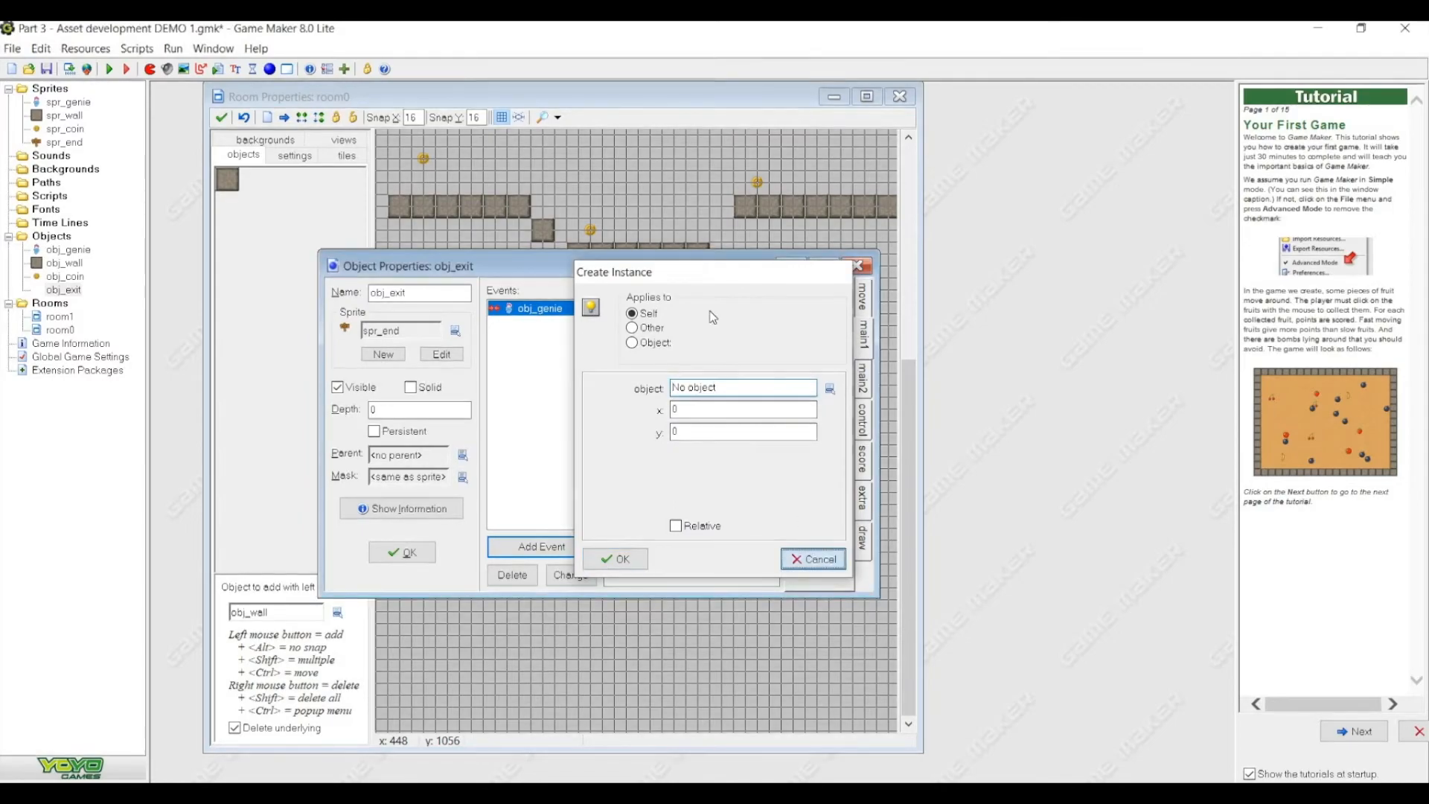
left_click(863, 457)
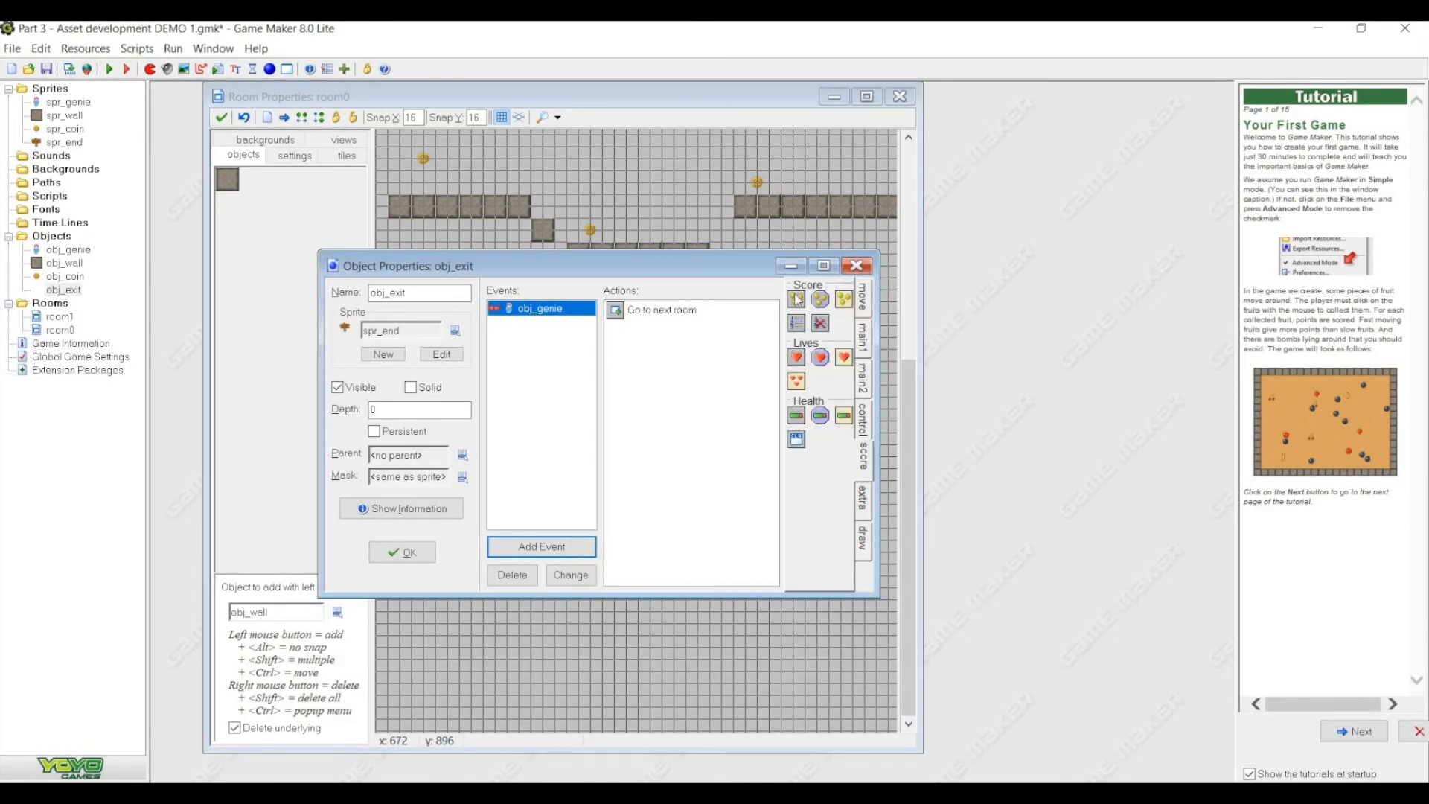
left_click_drag(606, 331, 627, 332)
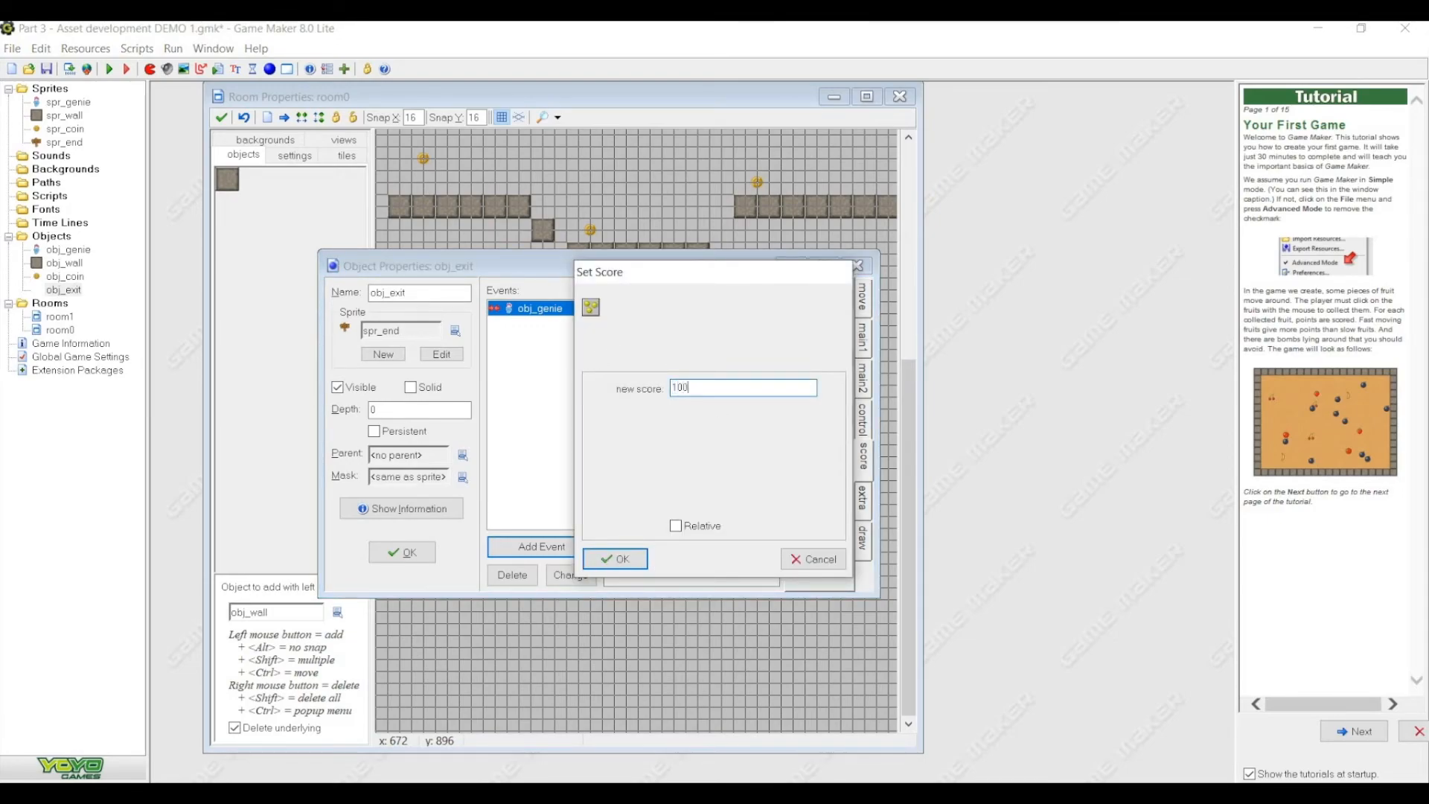
left_click(676, 525)
left_click(618, 562)
left_click_drag(661, 336, 658, 316)
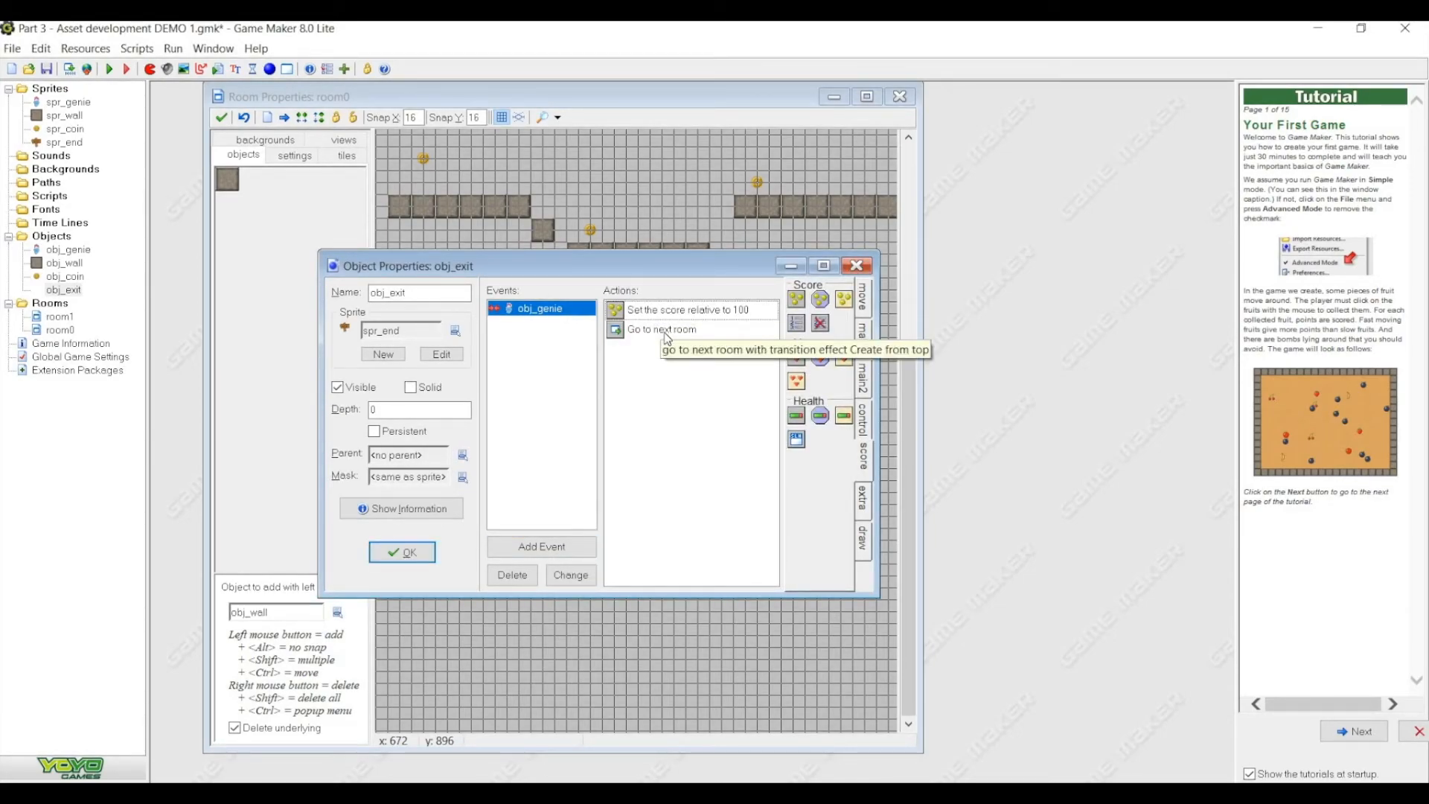
- Add the message "Well done, you have reached the next level." before the next-room action and save obj_exit
left_click(864, 420)
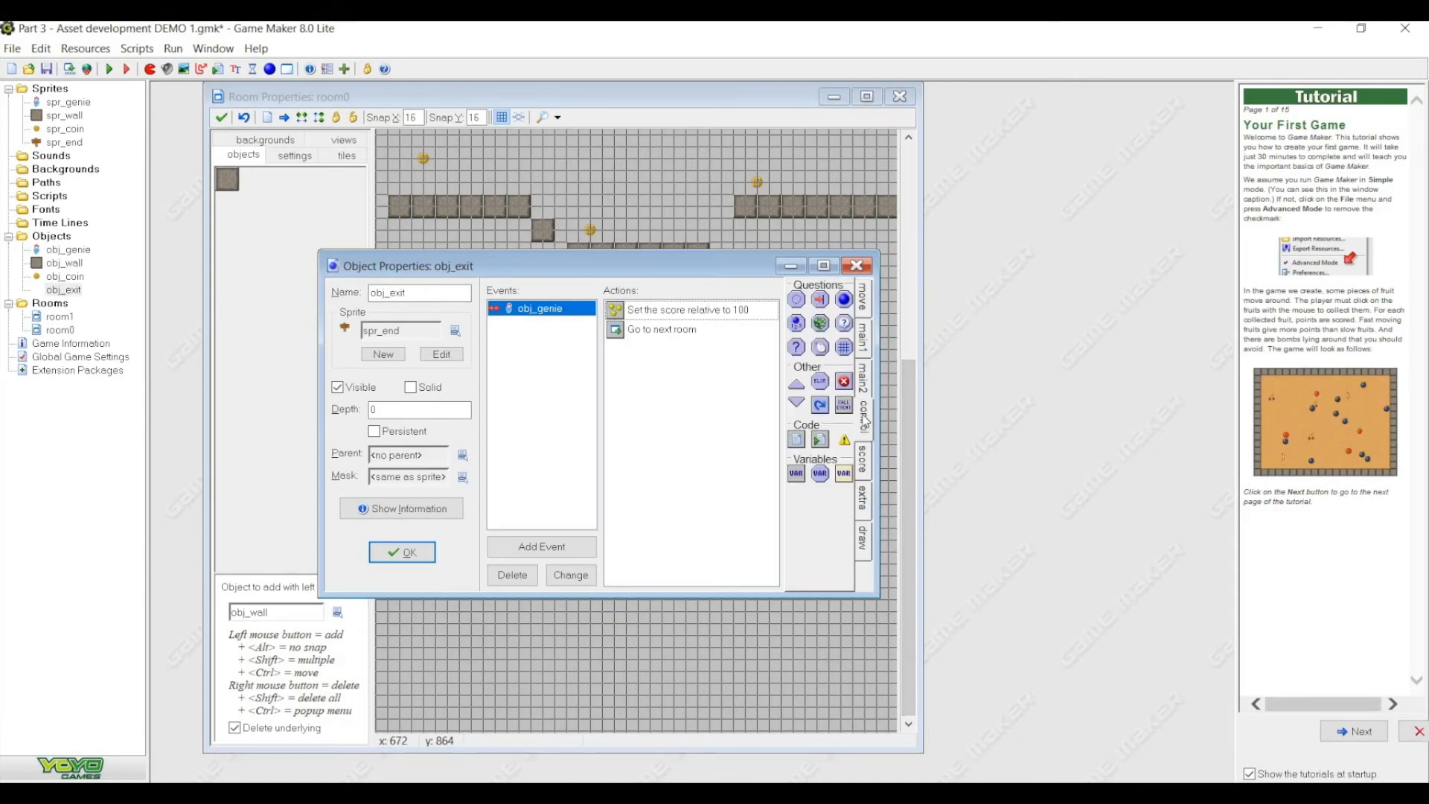
left_click(863, 386)
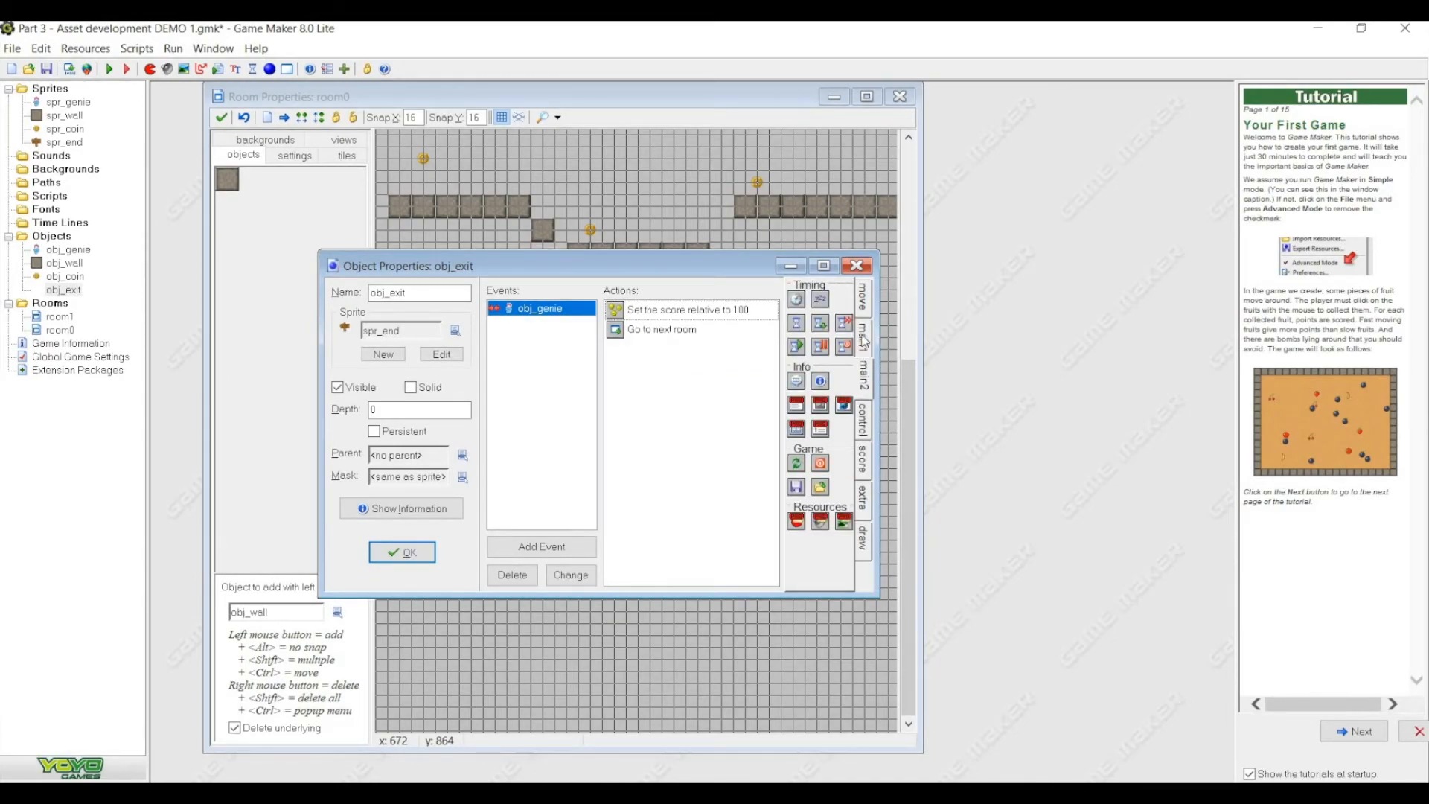
left_click_drag(799, 382, 704, 344)
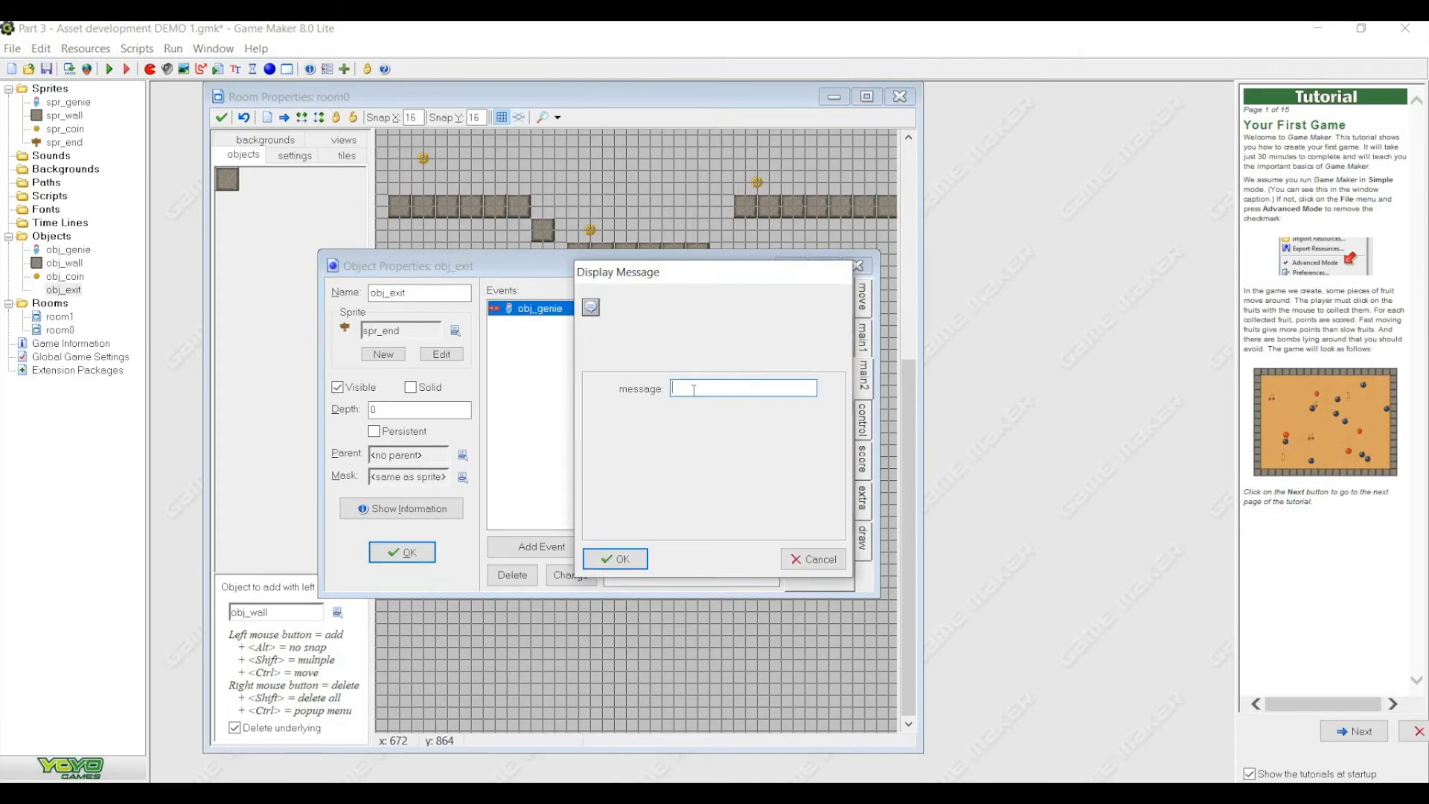
type("Well done, you h")
type("ave reached the next level.")
left_click(615, 558)
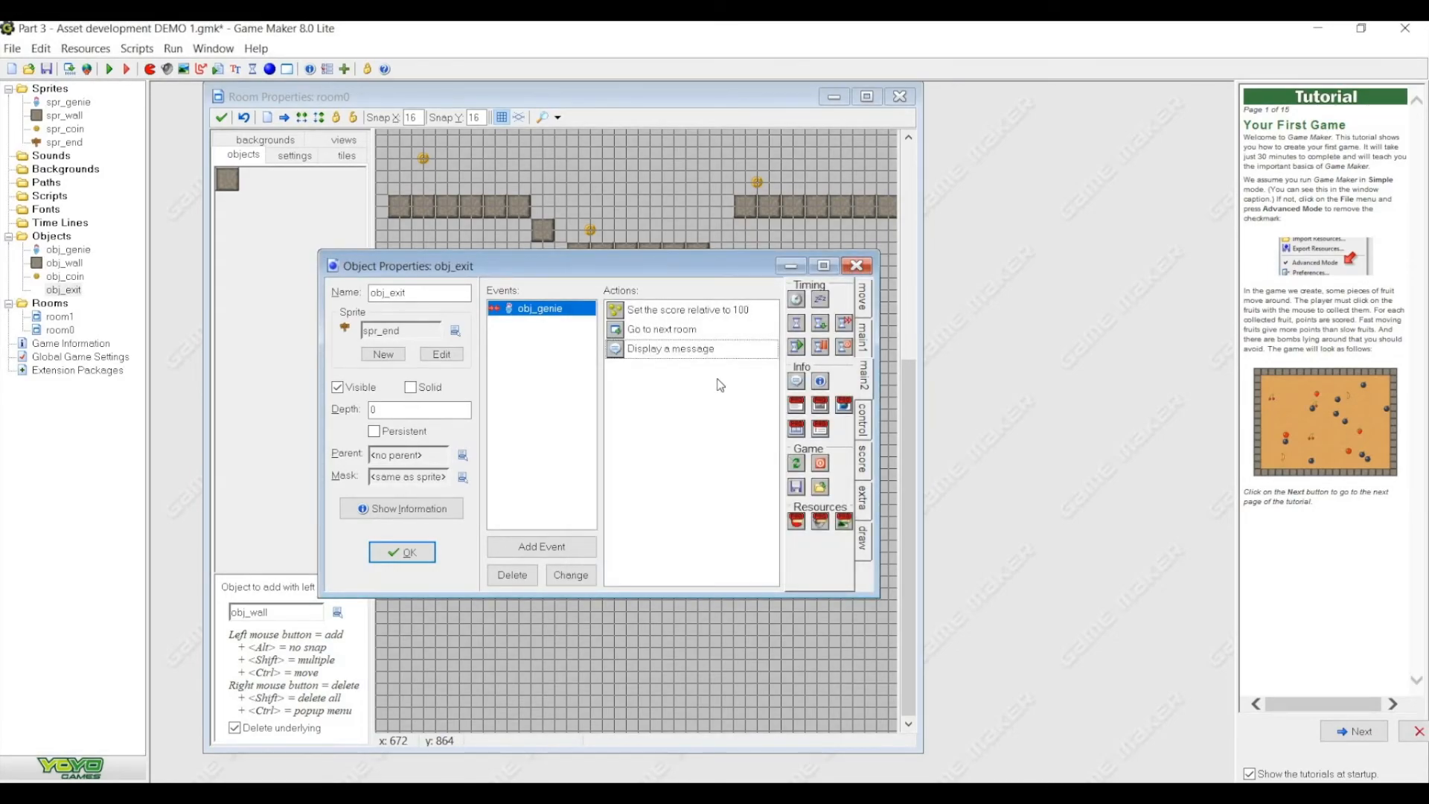
left_click_drag(703, 348, 655, 327)
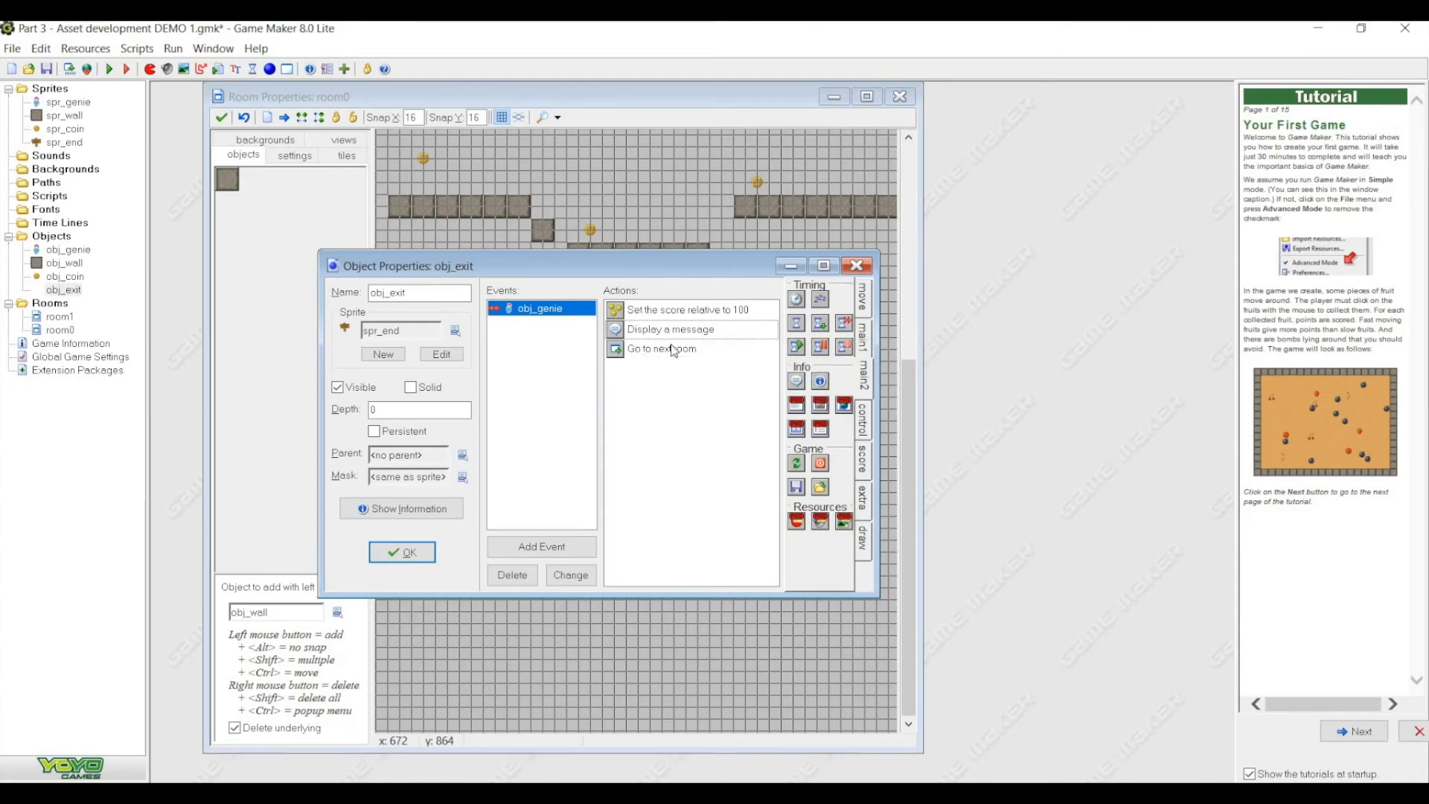
left_click(395, 553)
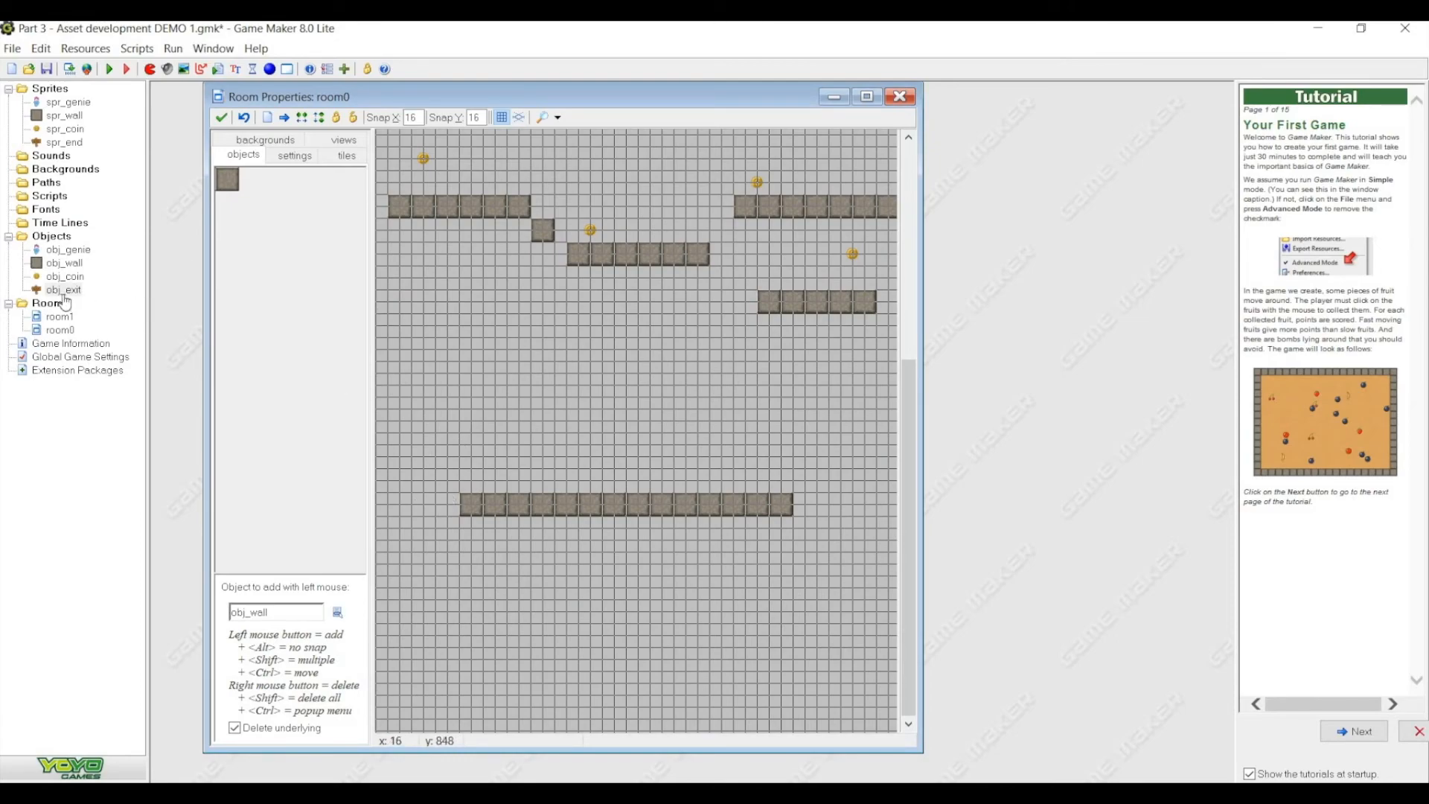
- Place one obj_exit instance on the left end of the lowest platform in room0
left_click(251, 244)
left_click(283, 296)
left_click(464, 466)
right_click(480, 473)
left_click(466, 477)
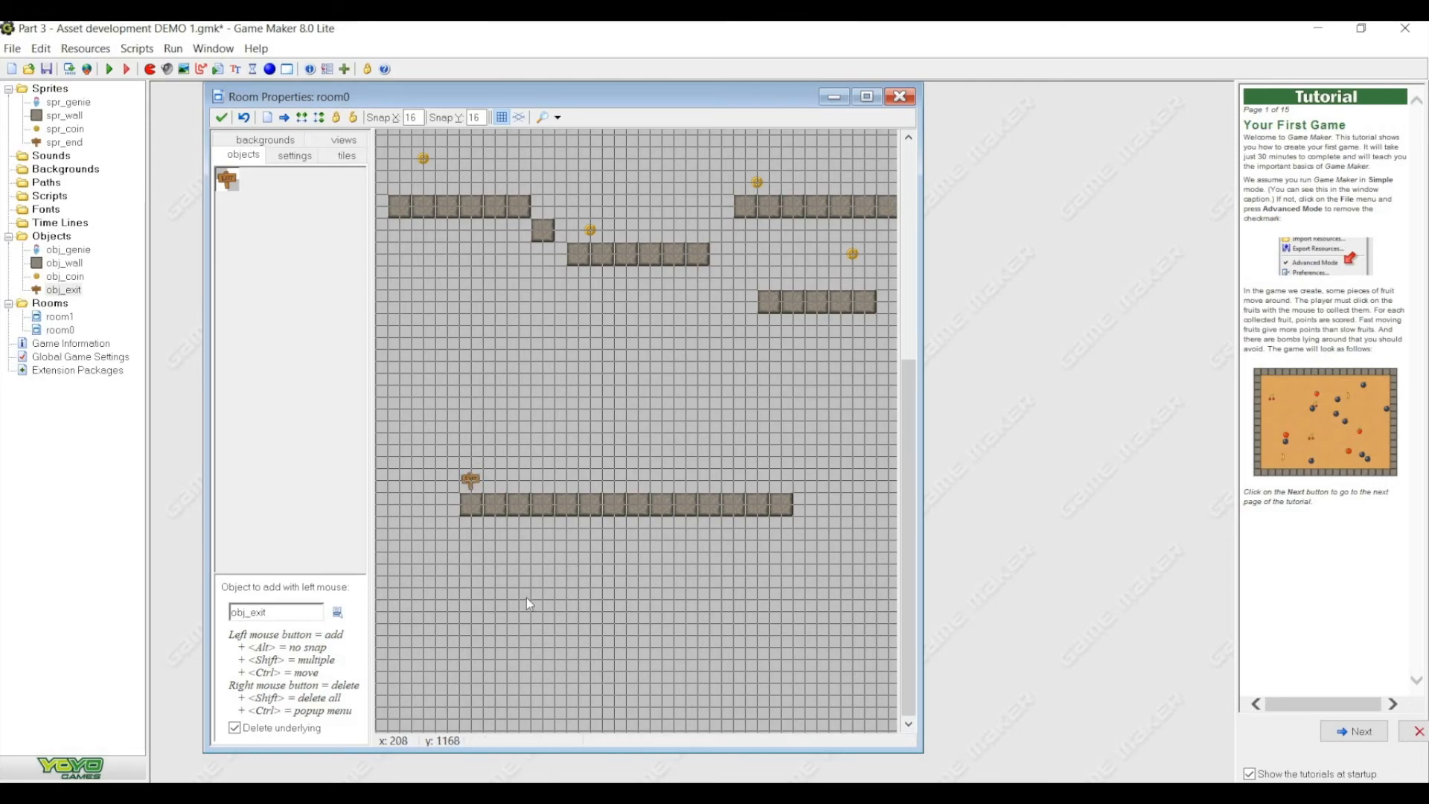
- Run the game, move the genie right to check which room starts first, and close the game
left_click(109, 68)
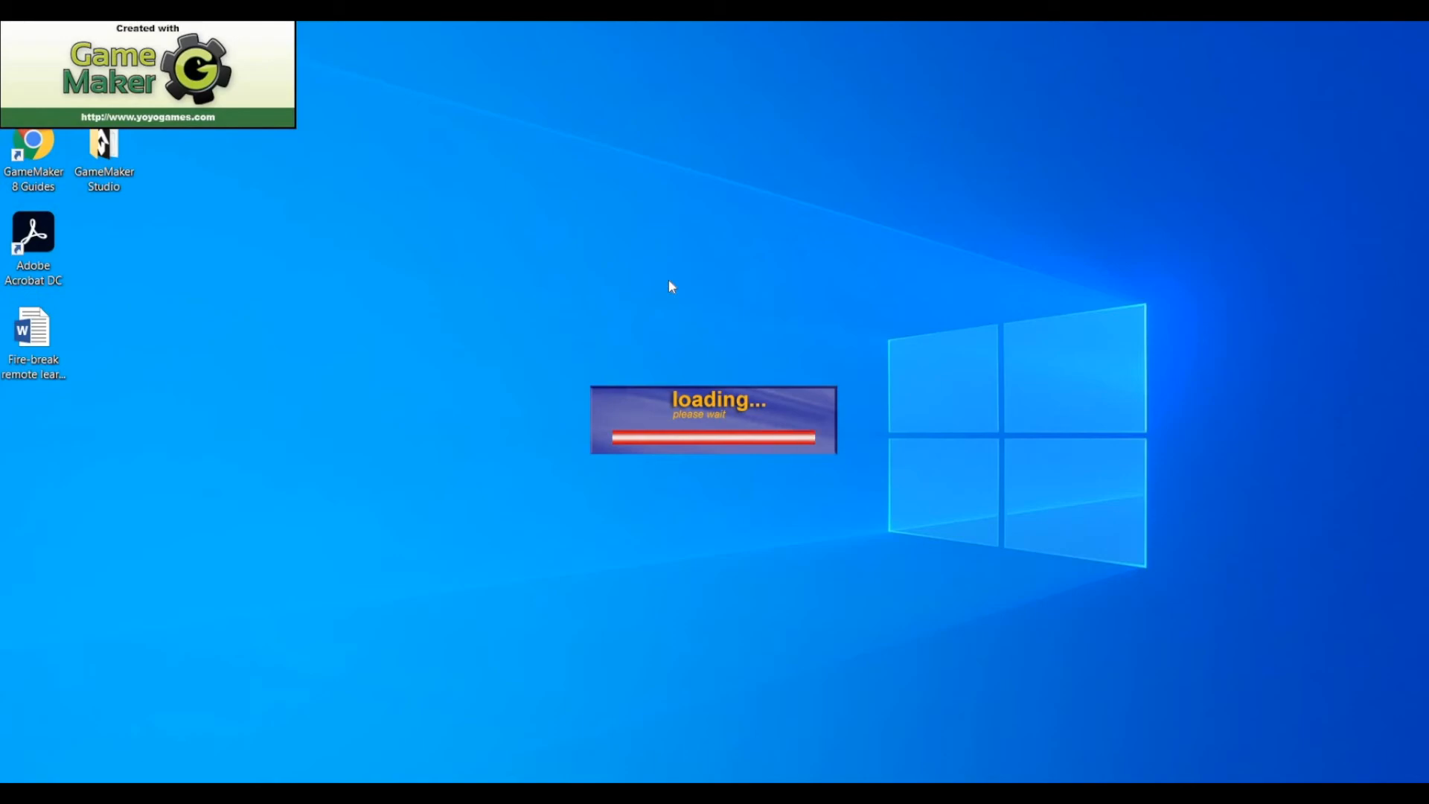
key("Right")
key("Right")
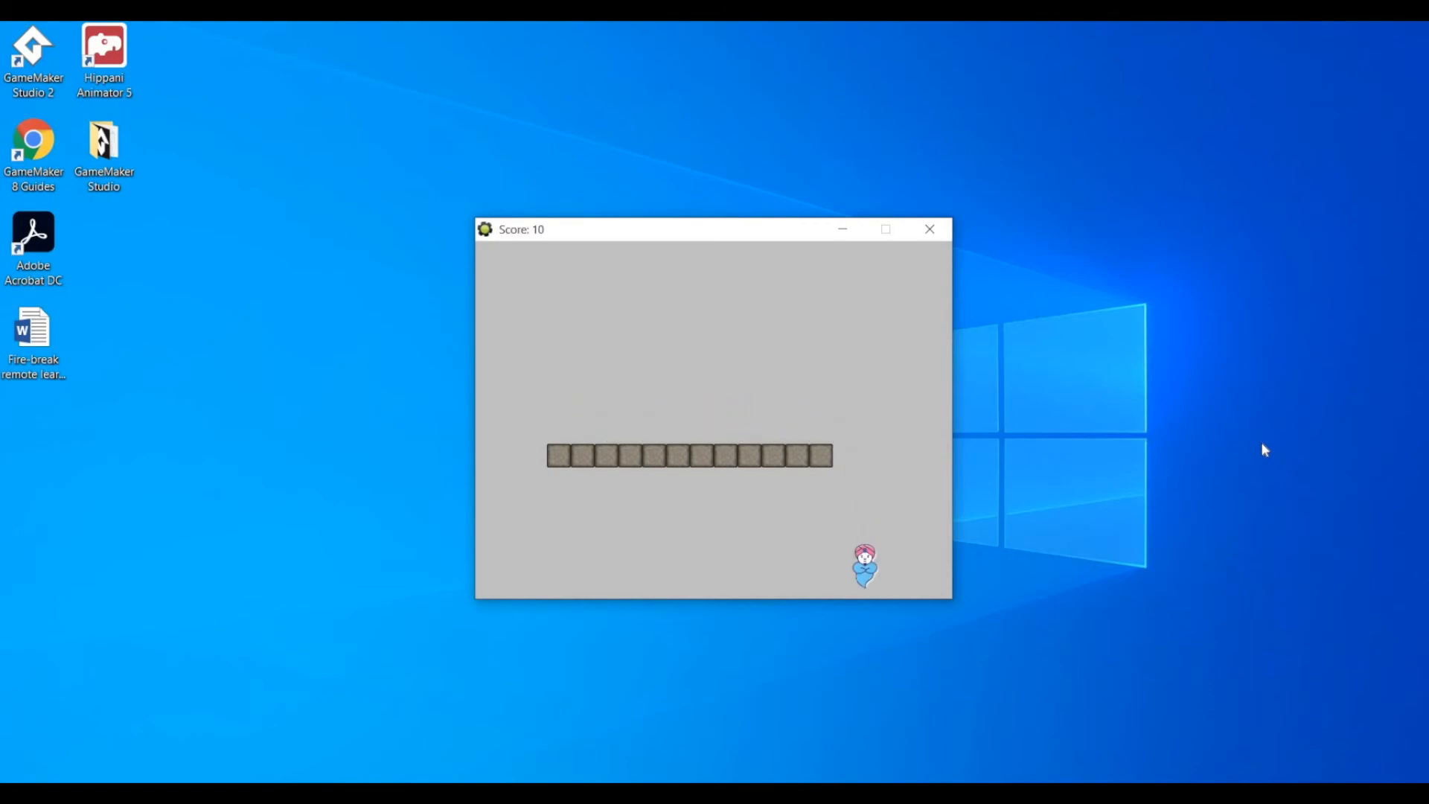
left_click(931, 230)
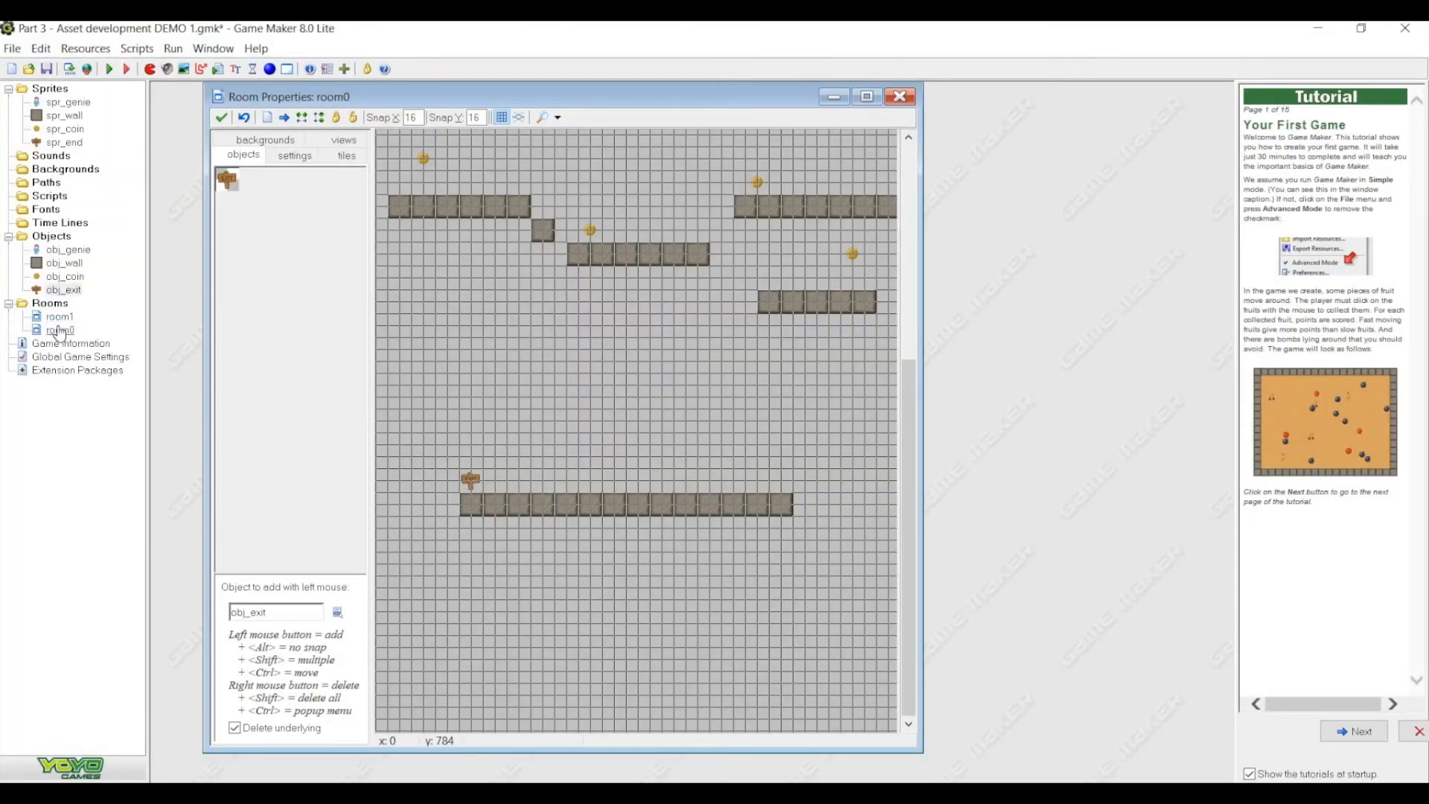
- Move room0 above room1 in the room order and close the room1 editor
left_click(59, 332)
double_click(60, 317)
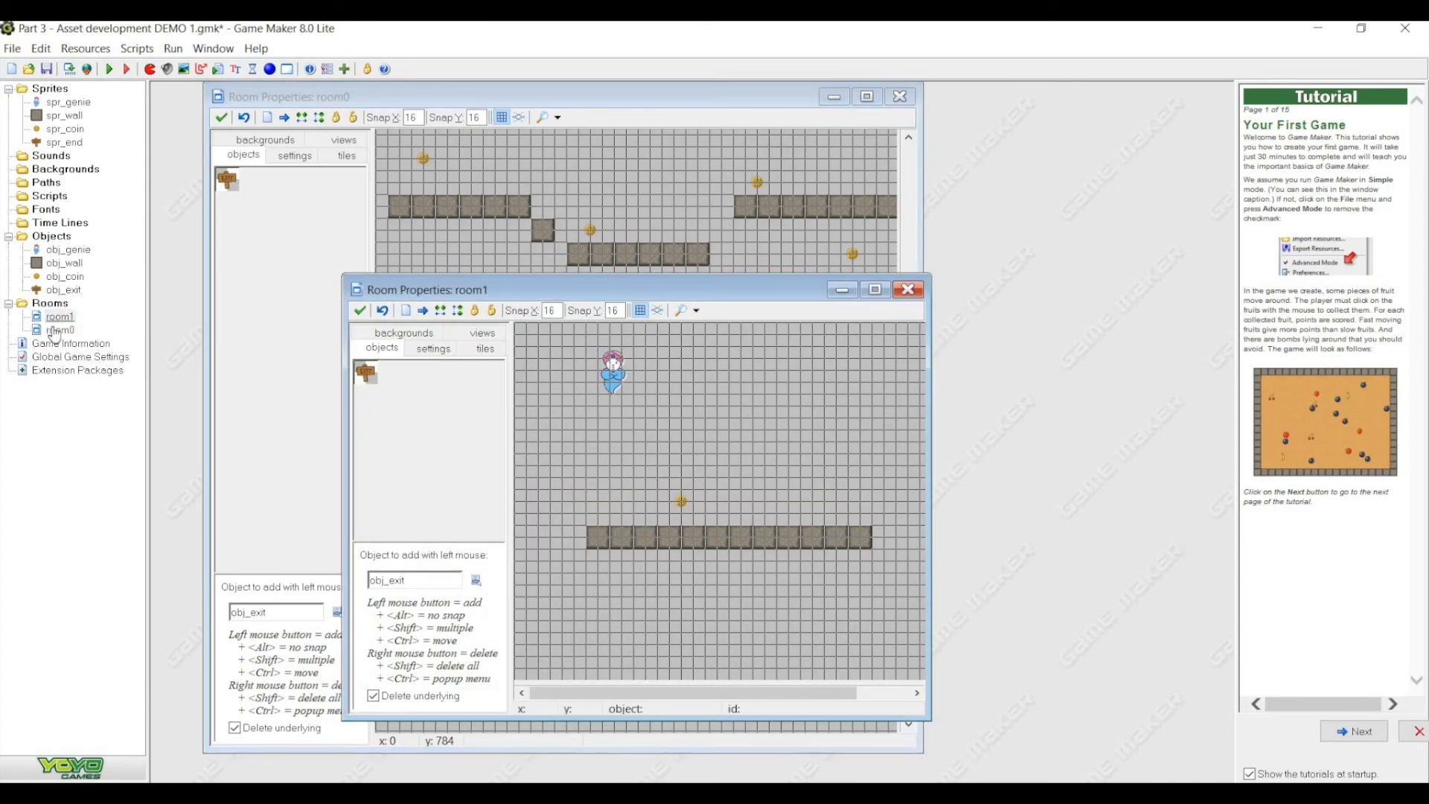
right_click(56, 332)
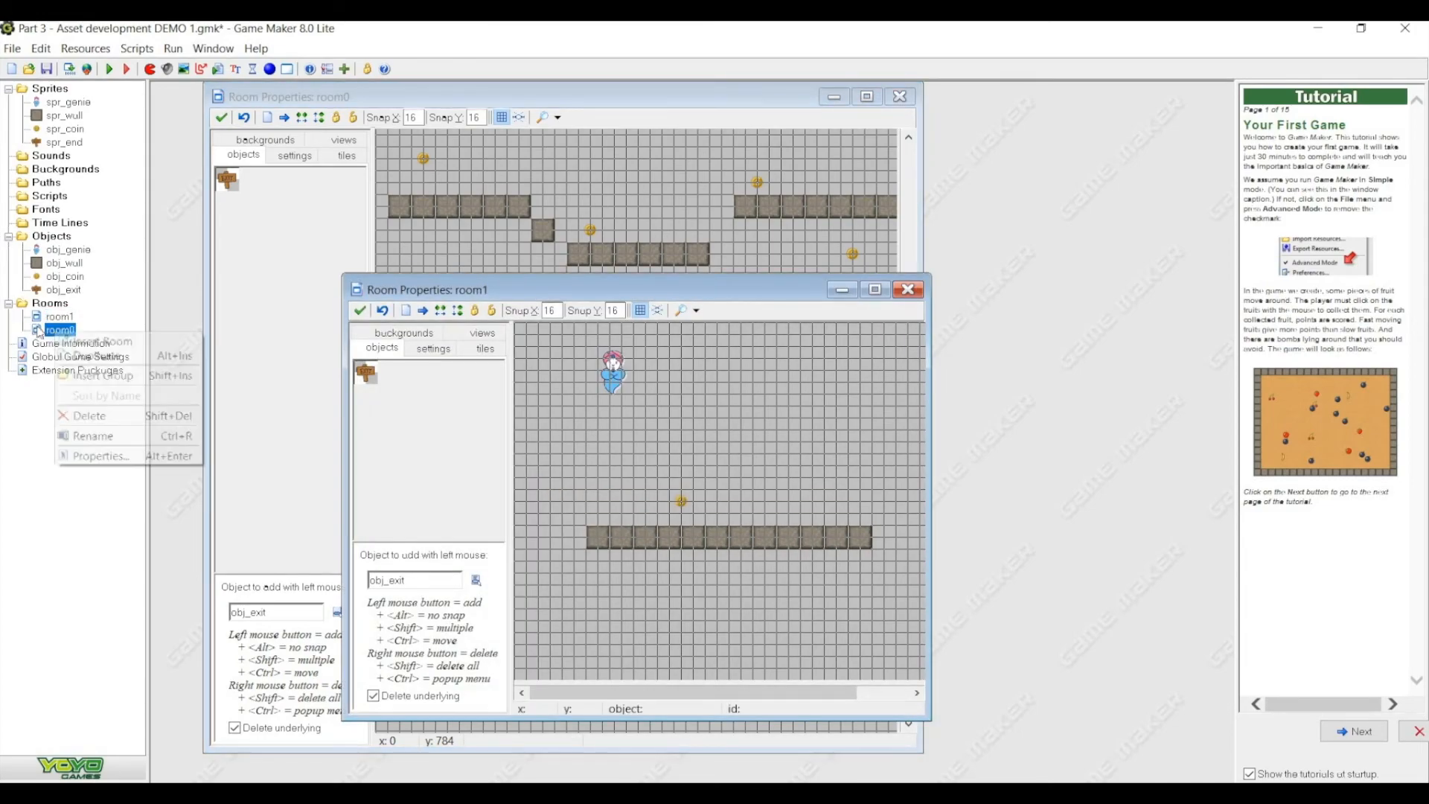
left_click(42, 333)
left_click_drag(42, 333, 39, 314)
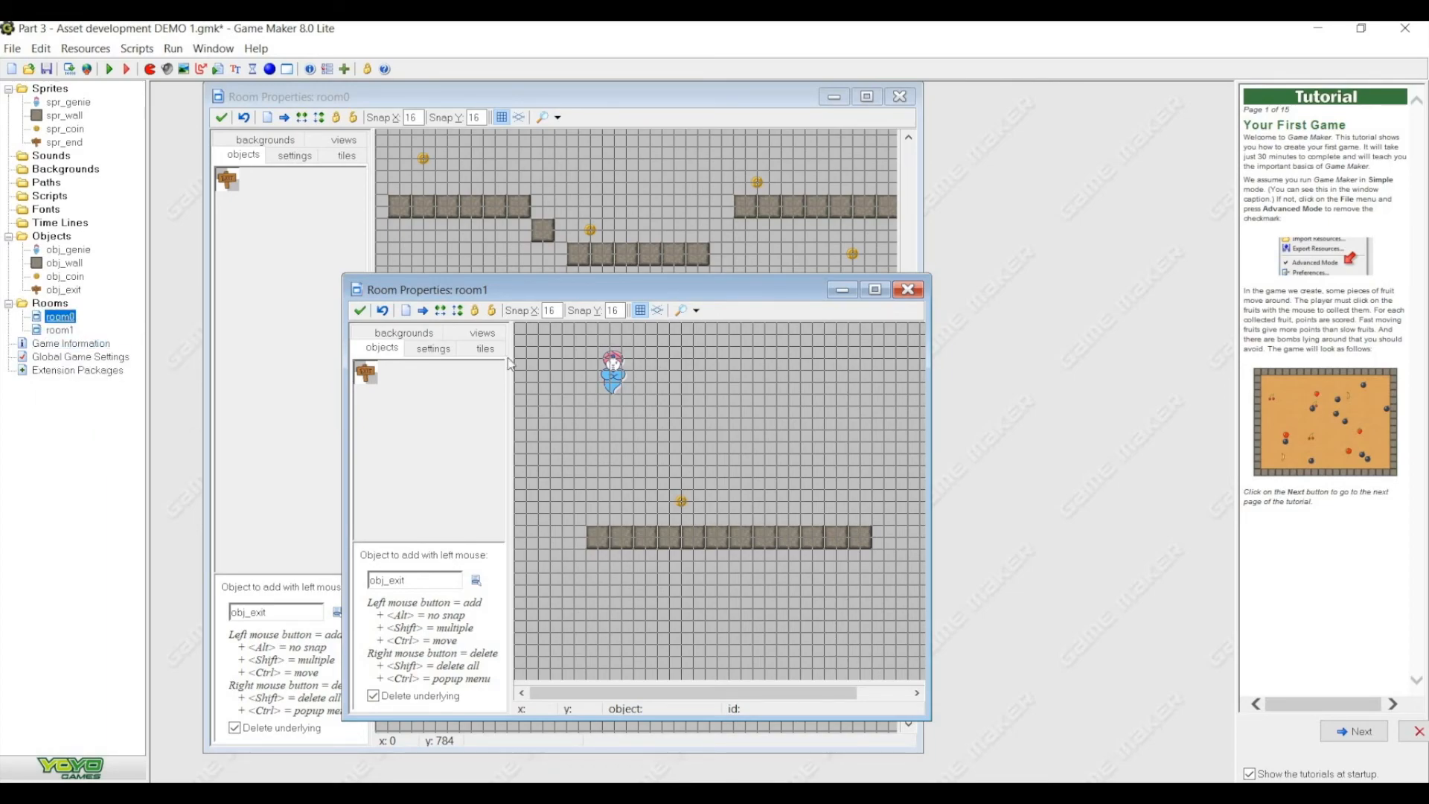
left_click(908, 289)
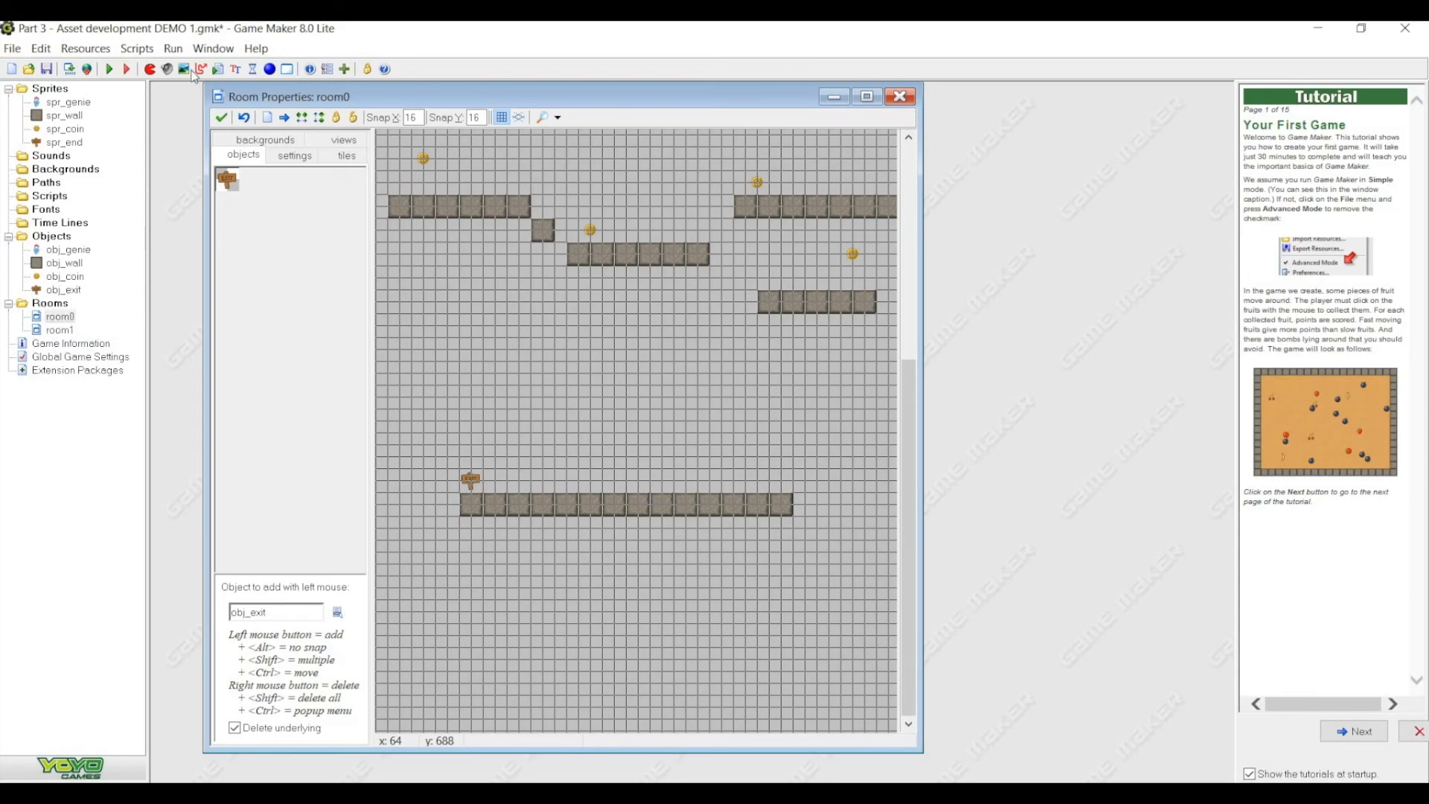
- Run the game, guide the genie down the platforms to the exit sign, dismiss its message, and close the game
left_click(109, 69)
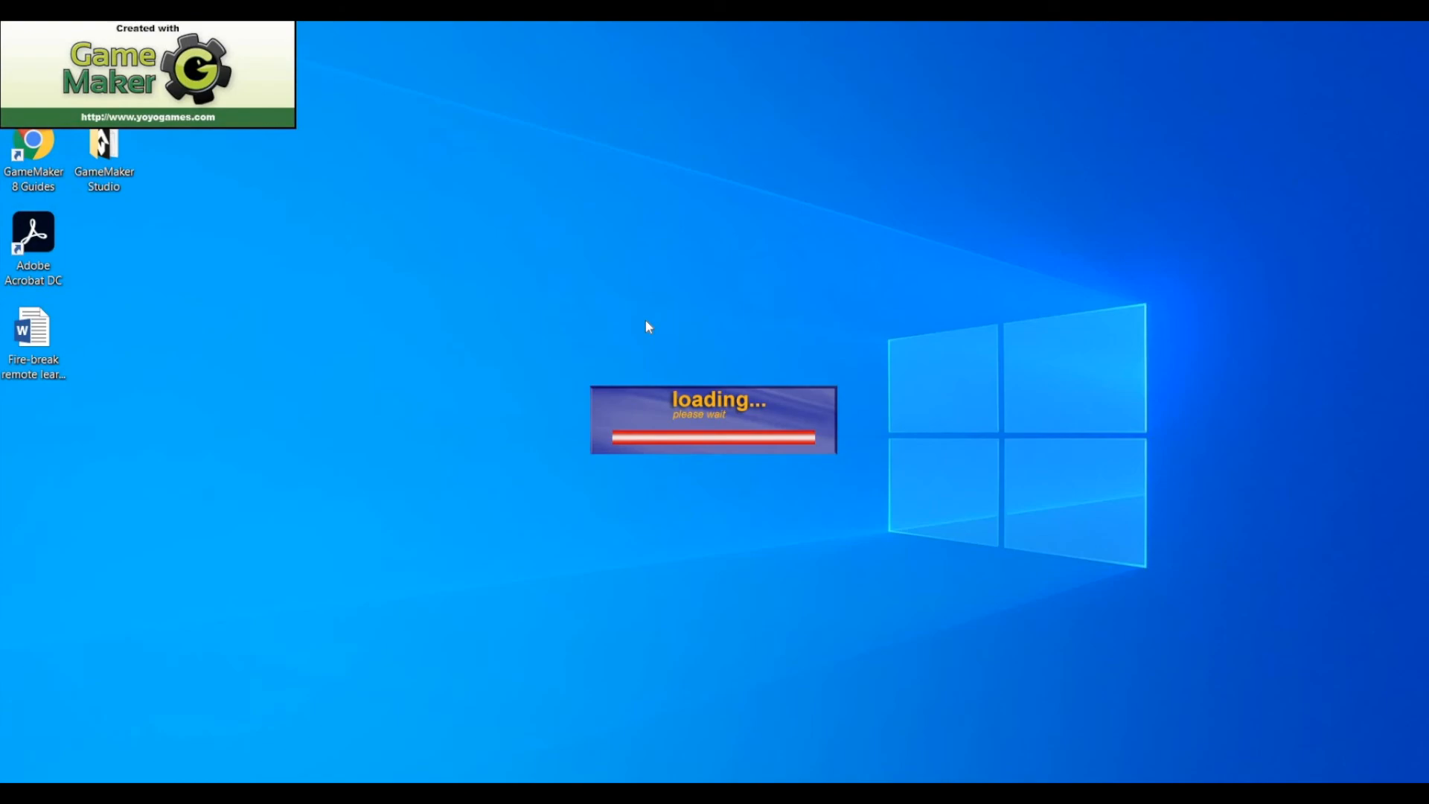
key("Right")
key("Right")
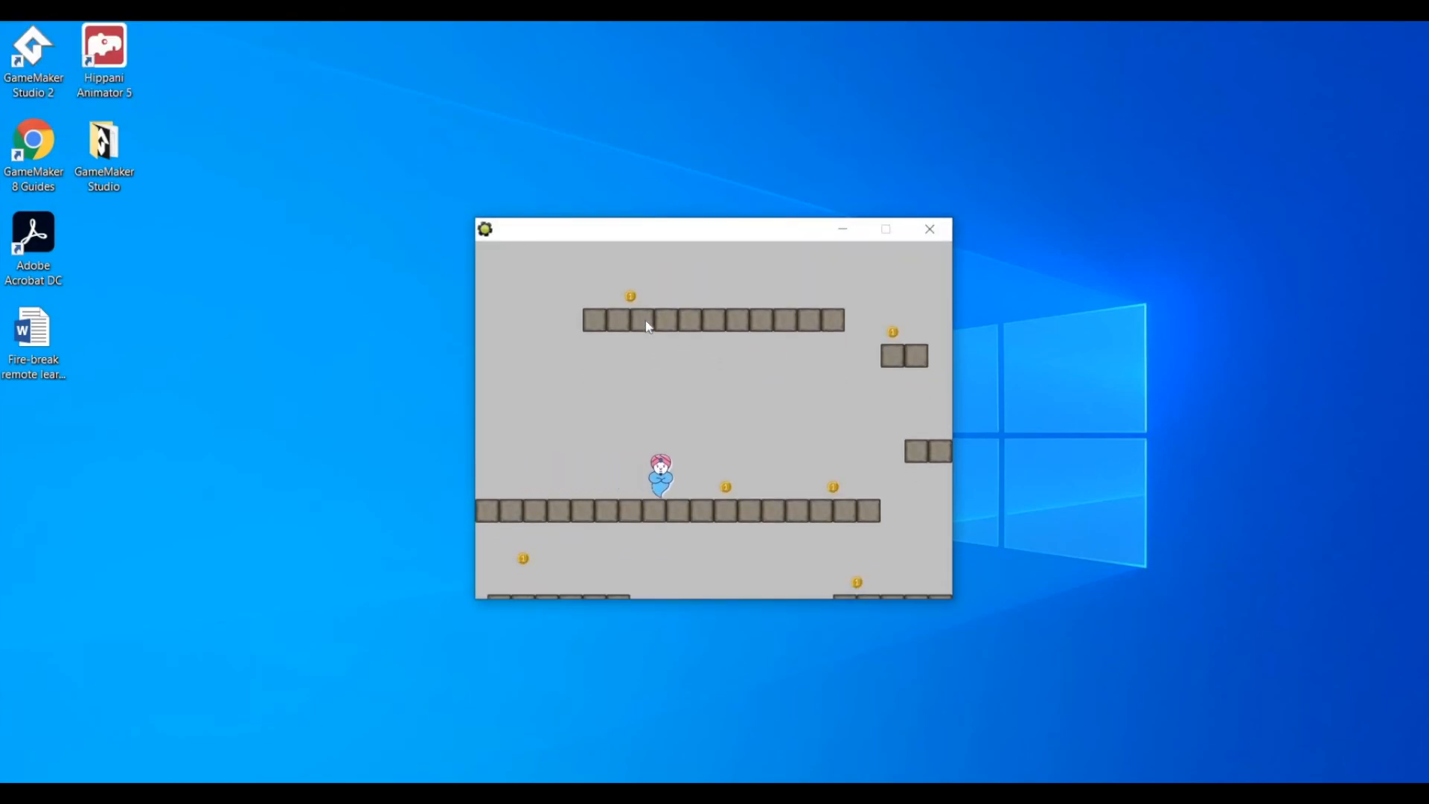
key("Right")
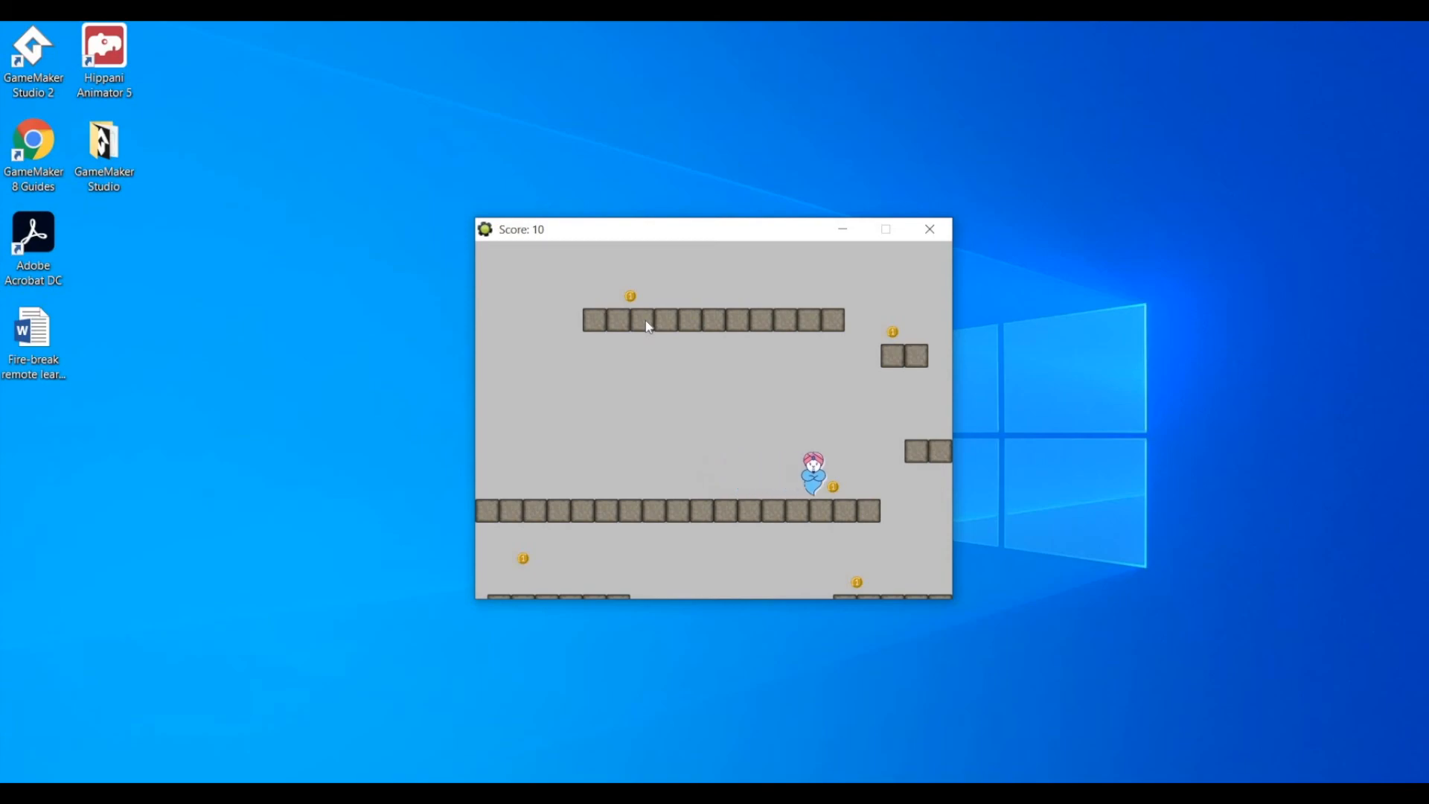
key("Right")
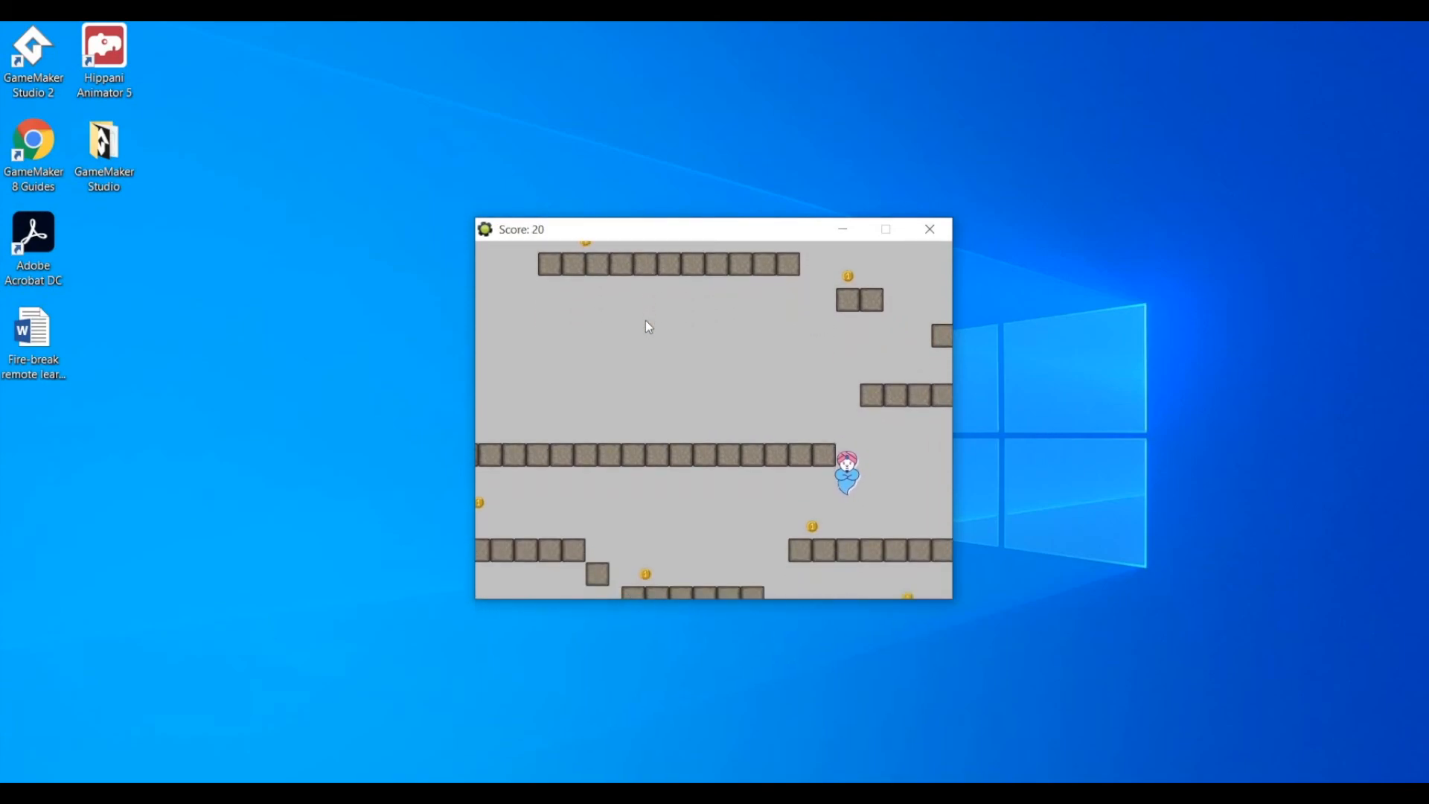
key("Left")
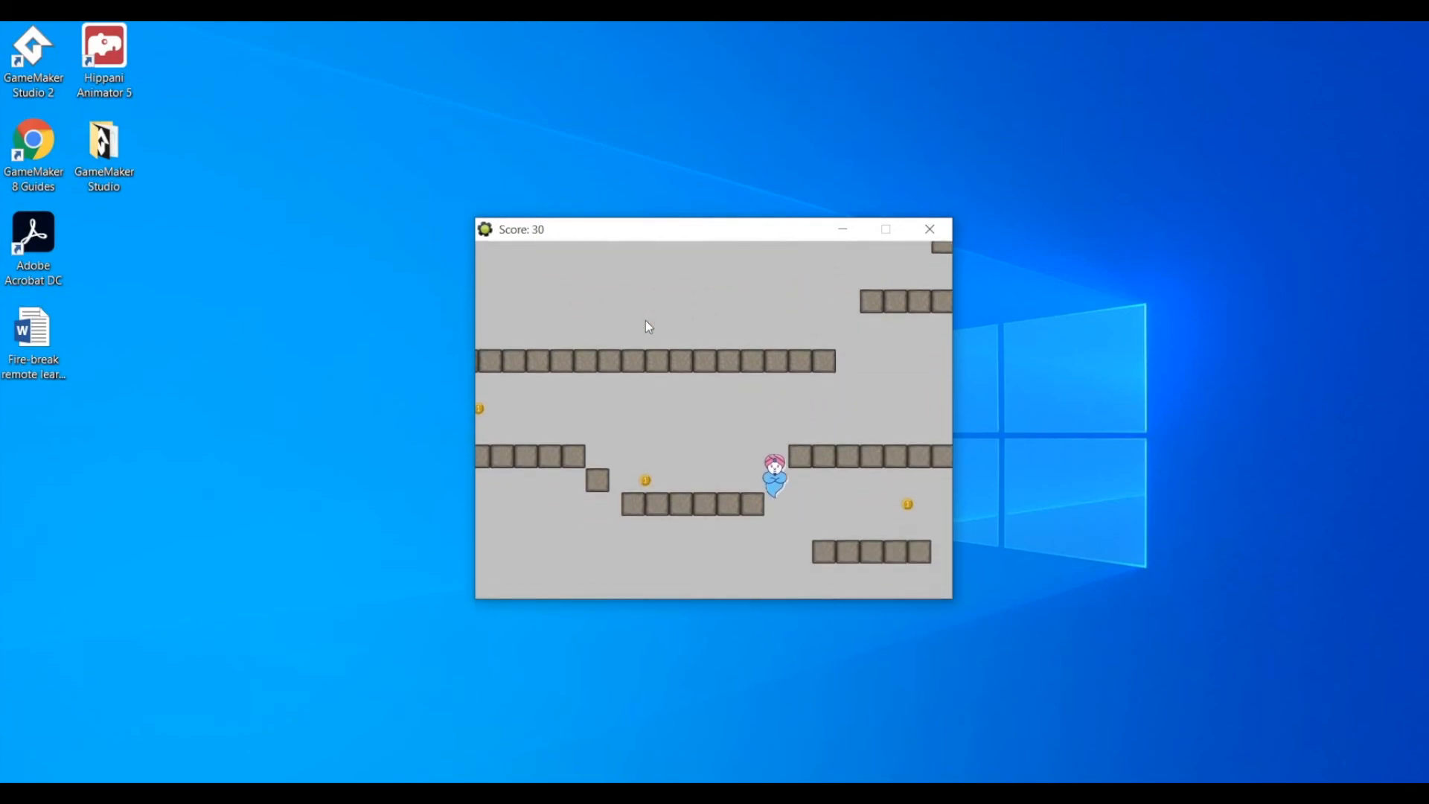
key("Left")
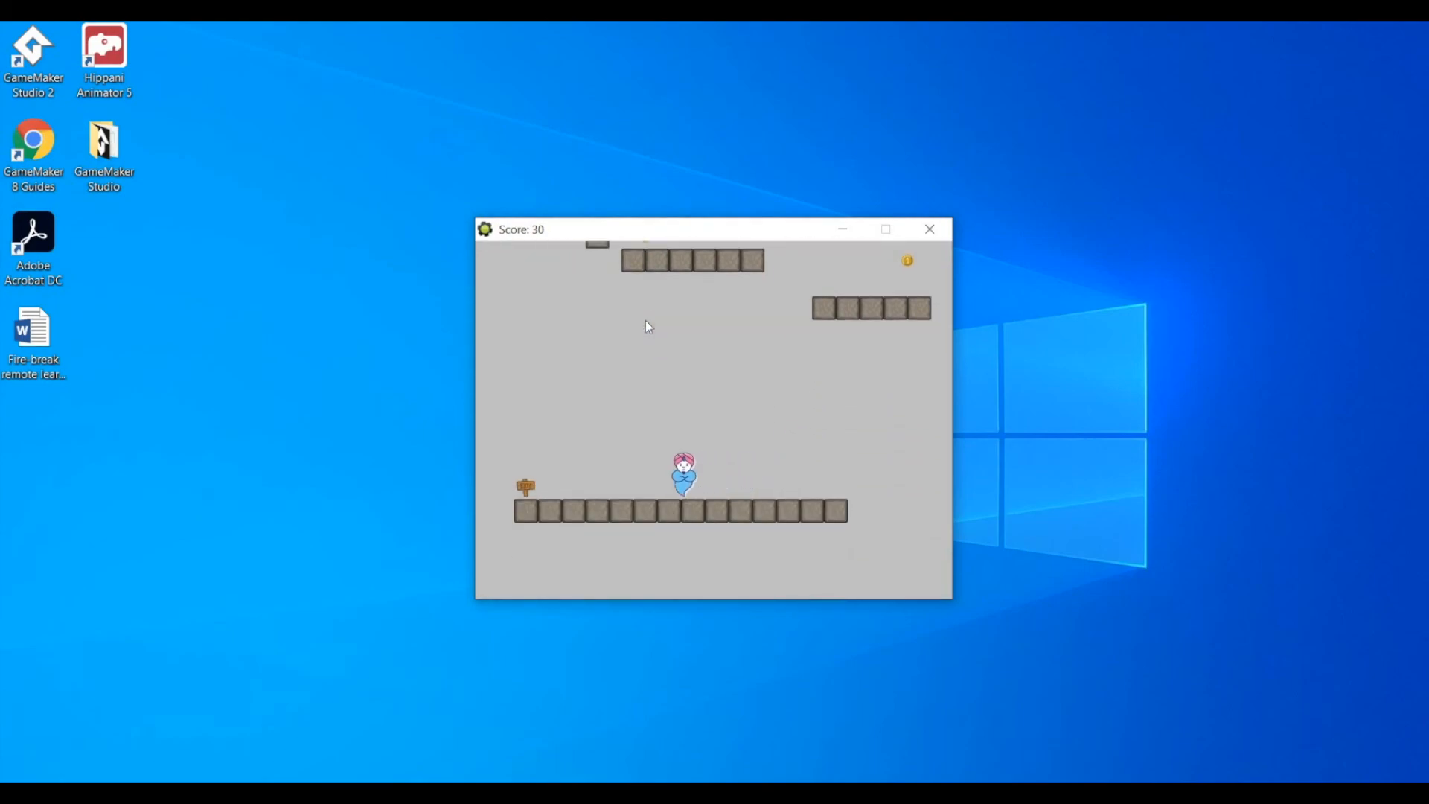
key("Left")
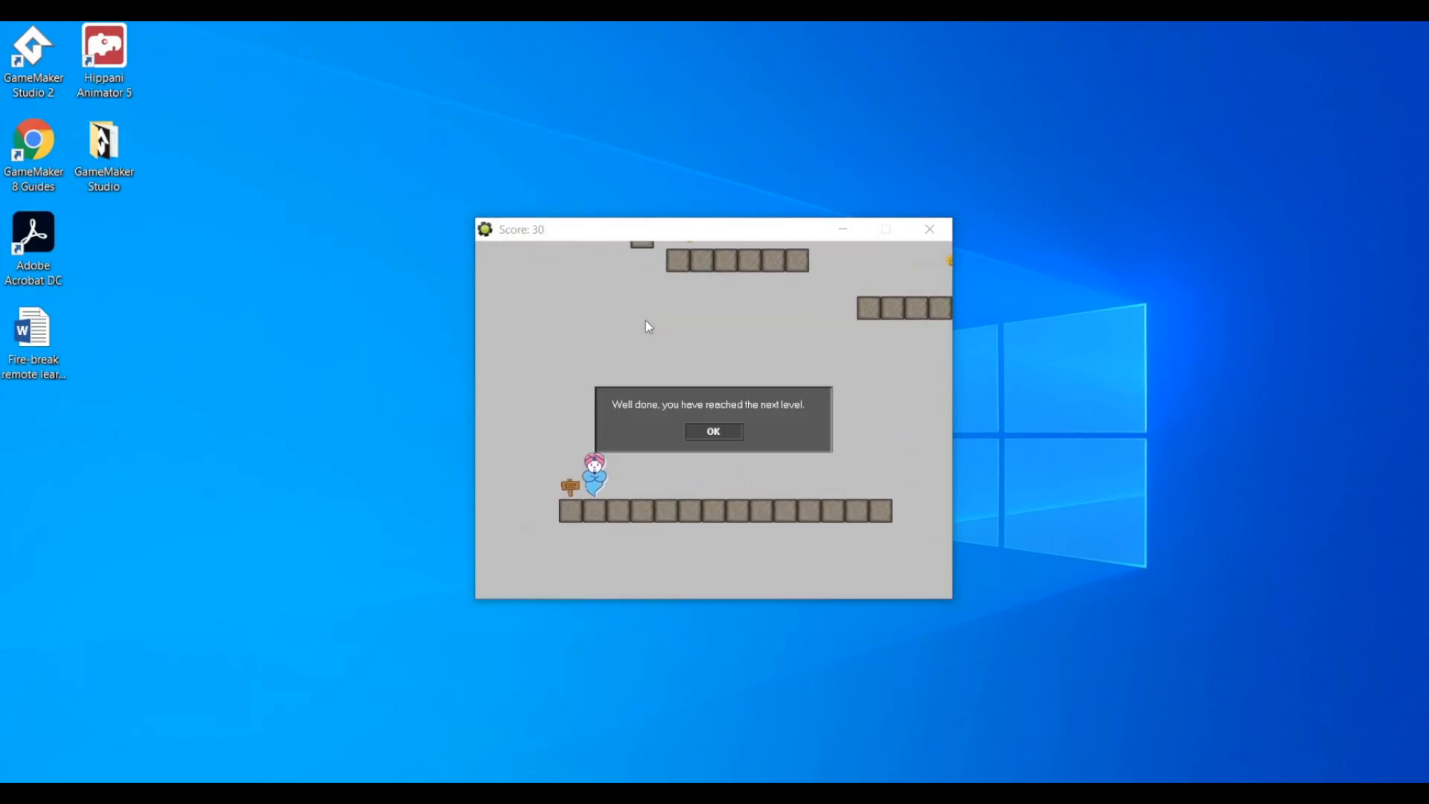
left_click(716, 435)
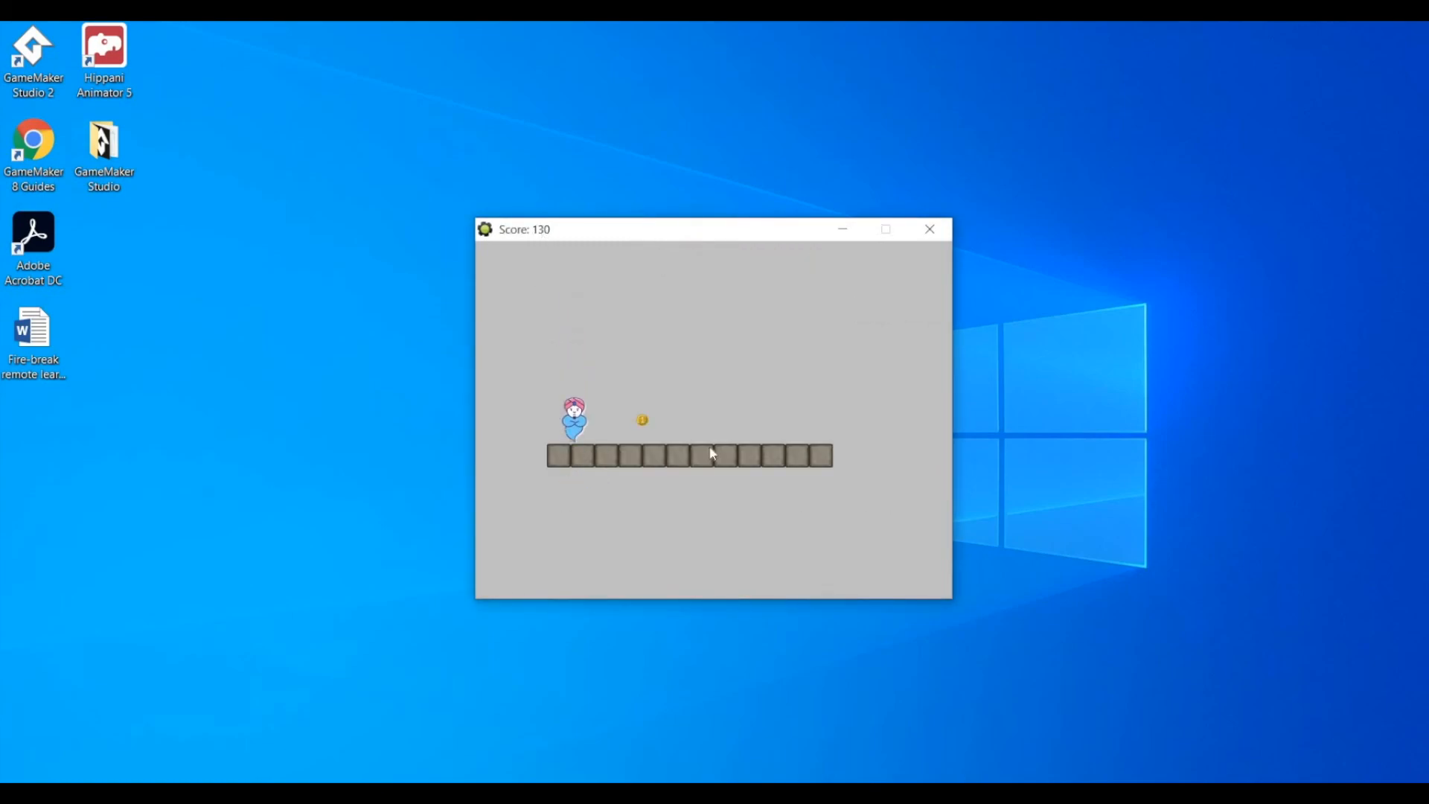
left_click(930, 230)
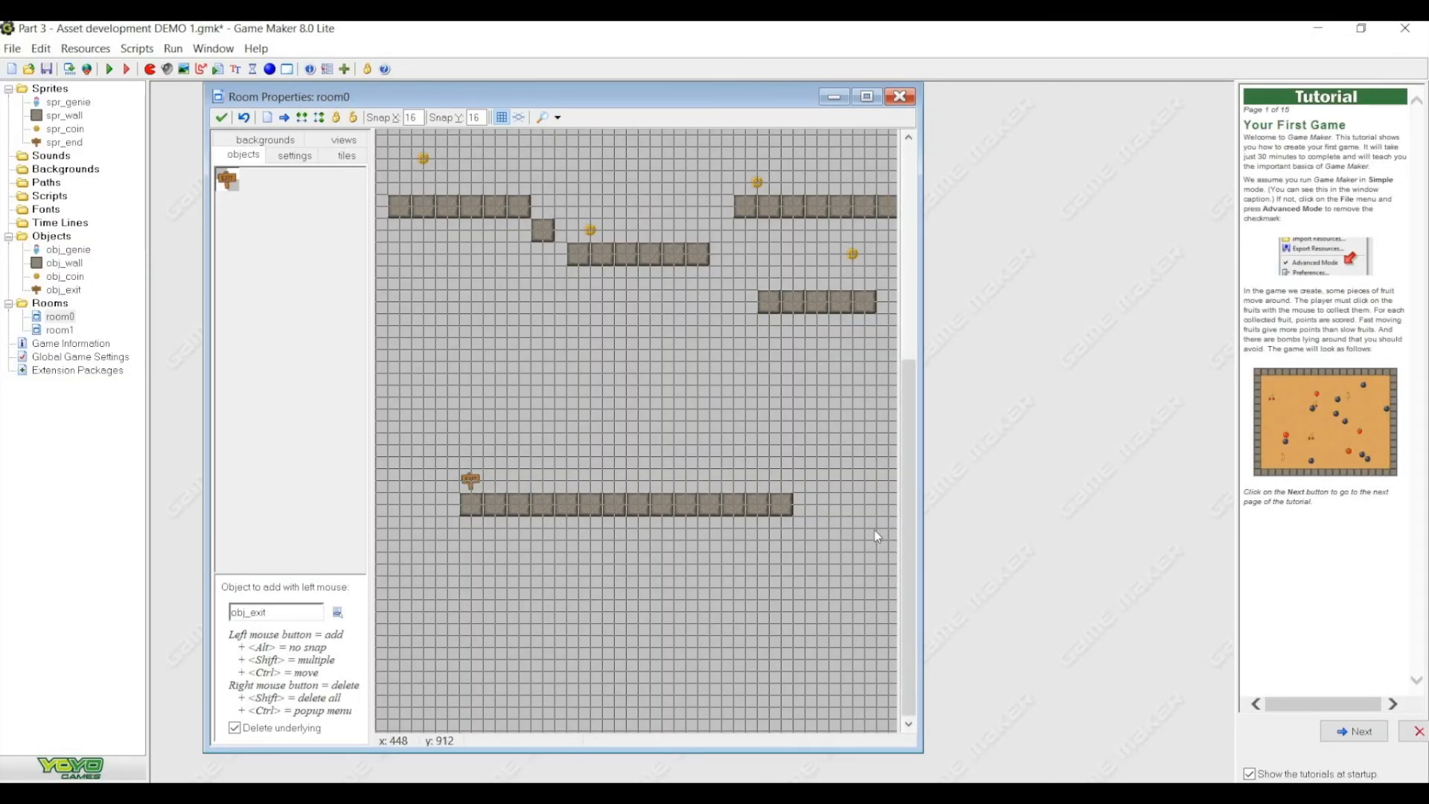
- Widen the room0 editor and review the level layout from the genie's start down to the exit sign
left_click_drag(922, 585, 1030, 585)
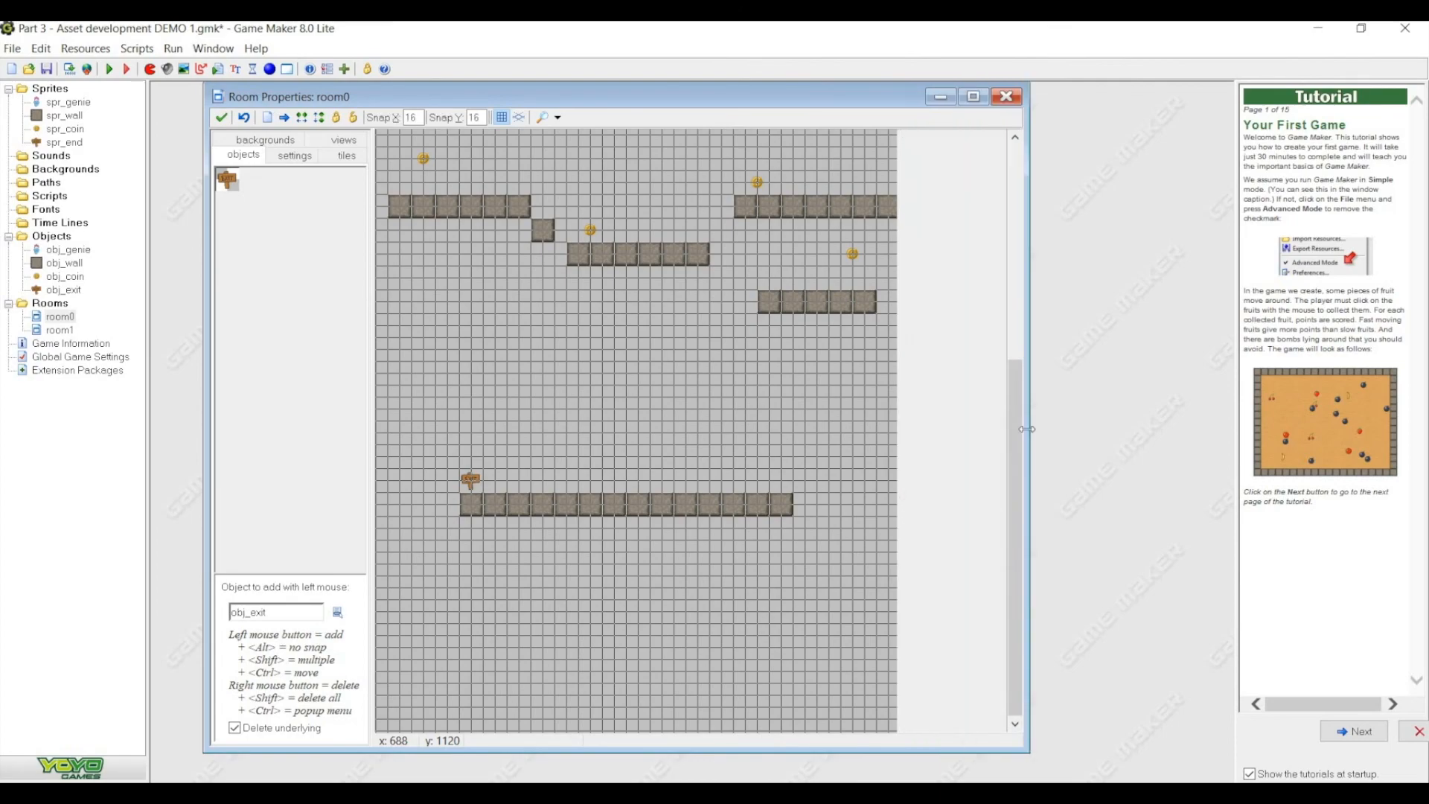
scroll(759, 405, "up", 5)
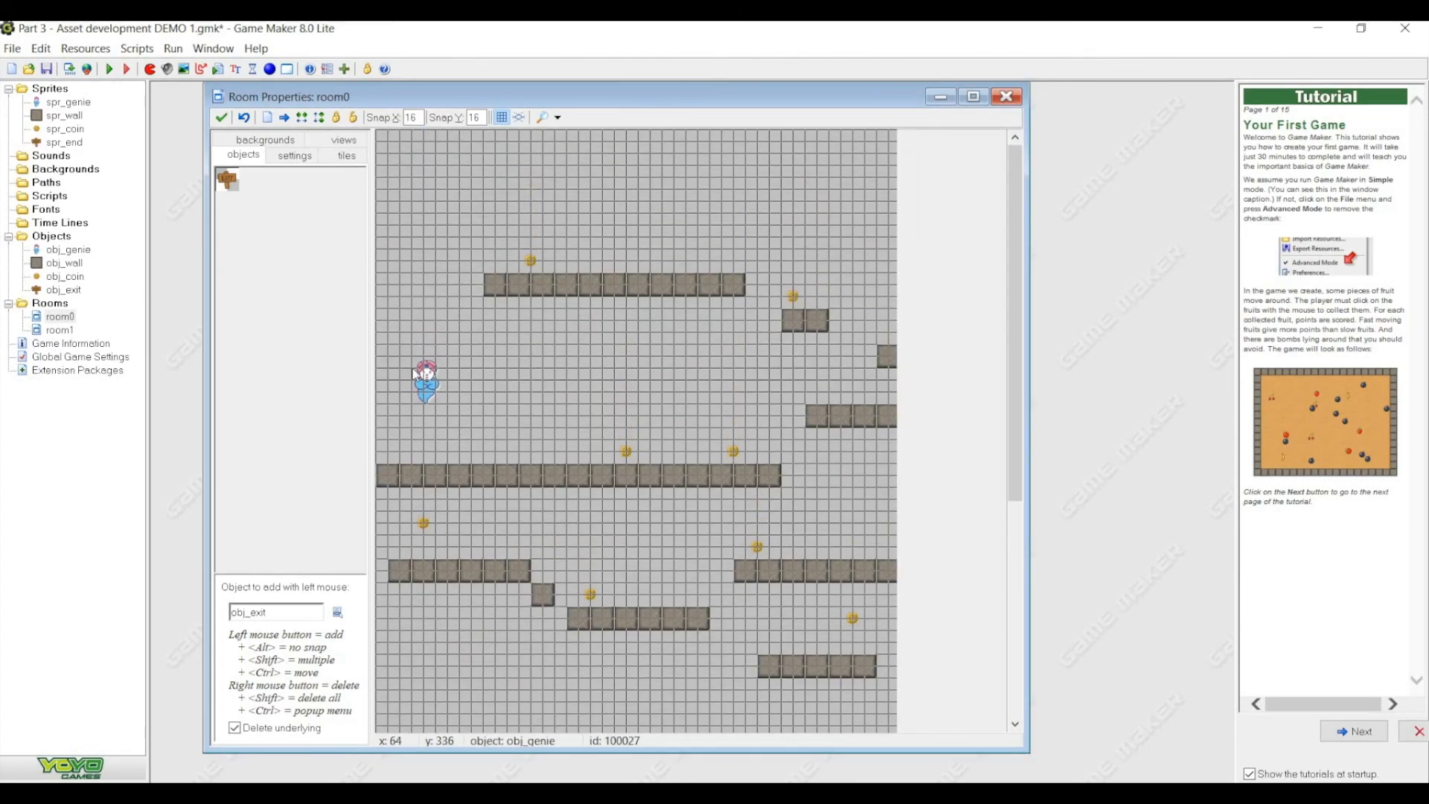
left_click_drag(1018, 294, 1019, 396)
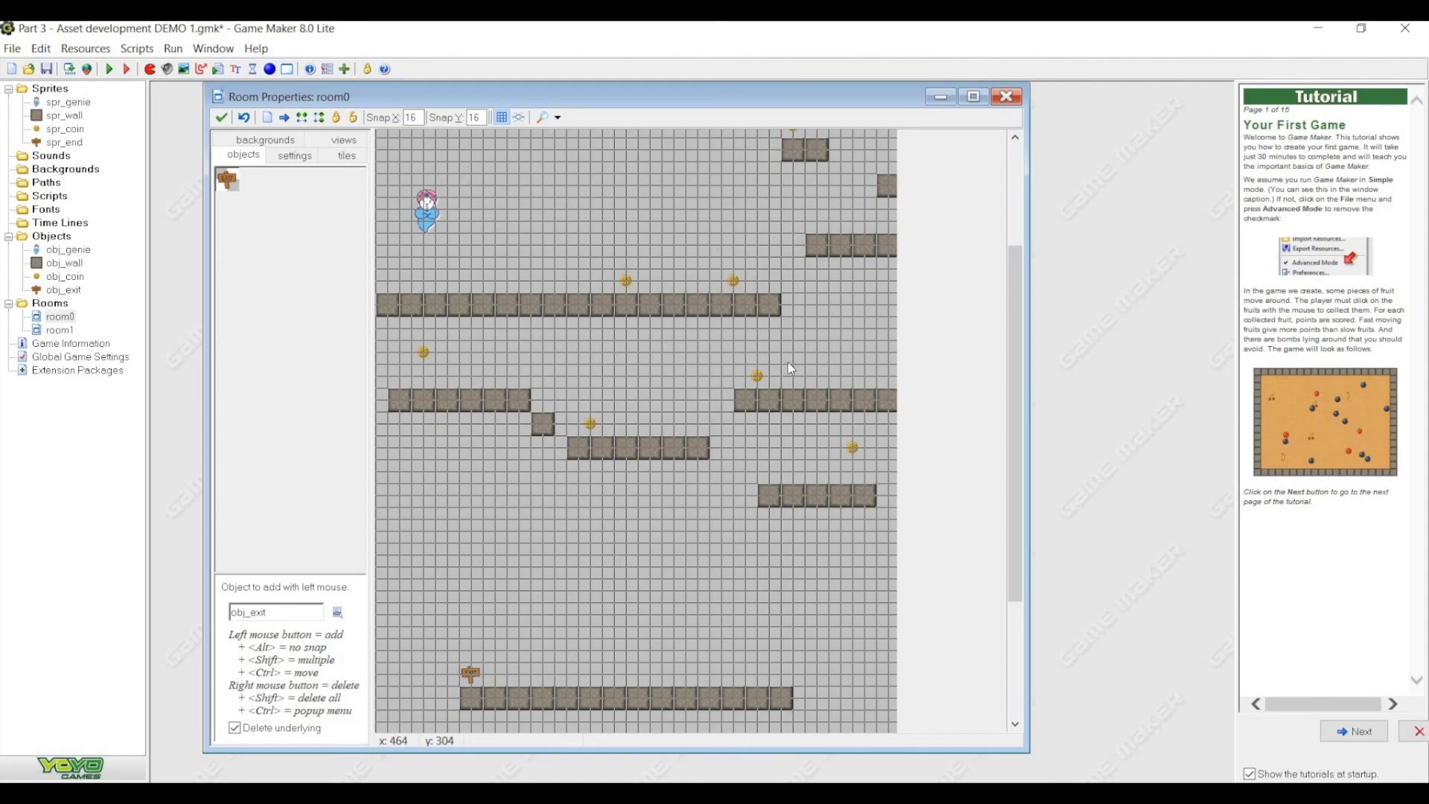
left_click_drag(1021, 382, 1021, 376)
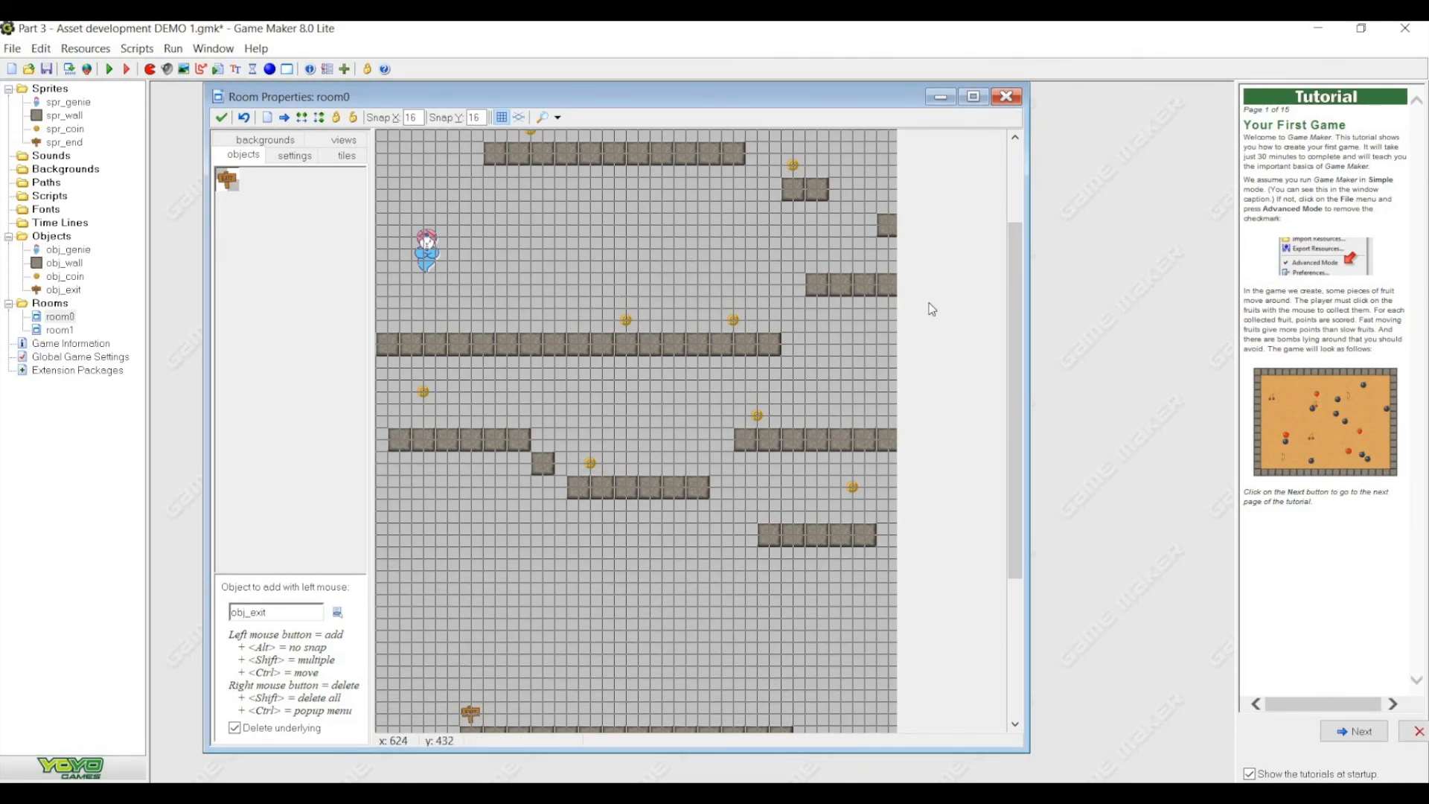
left_click_drag(1009, 288, 1006, 274)
left_click_drag(479, 257, 480, 253)
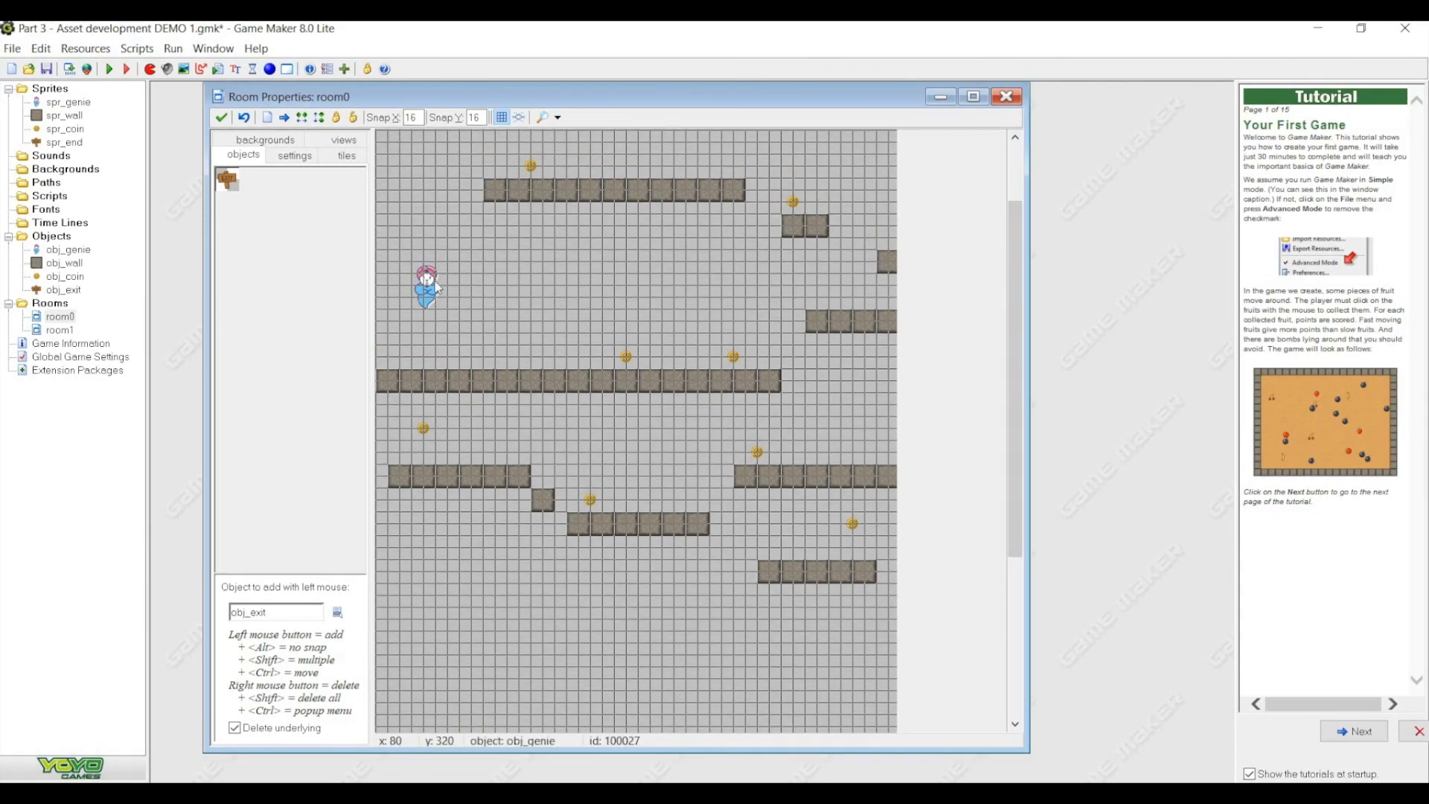